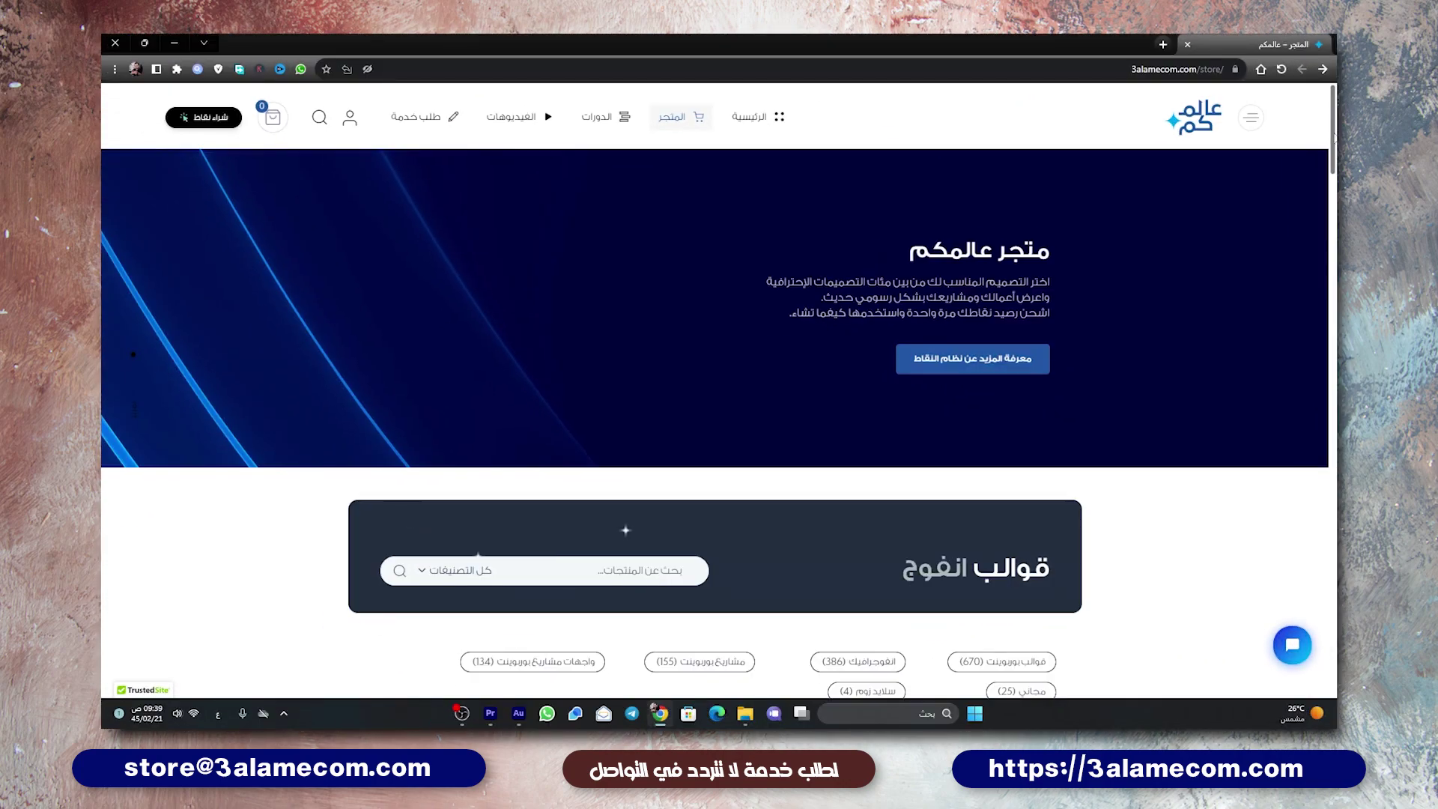
Scroll the 3alamecom store page to reach the $35.00 PowerPoint diploma course.
mouse_move(1334, 139)
left_mouse_down()
mouse_move(1294, 345)
mouse_move(1314, 661)
left_mouse_up()
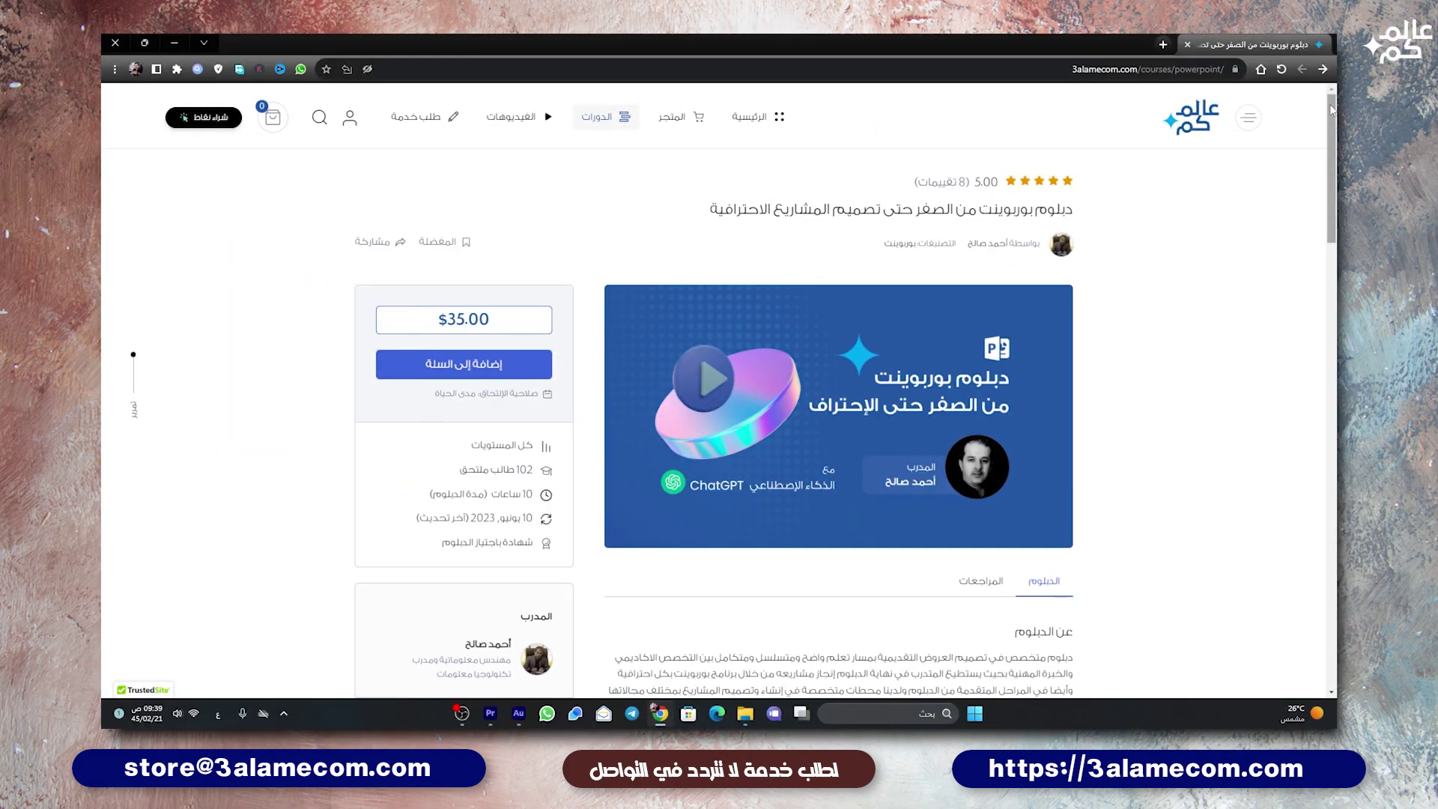
Scroll down the course page through its lessons and certificate section.
left_click_drag(1332, 110, 1332, 367)
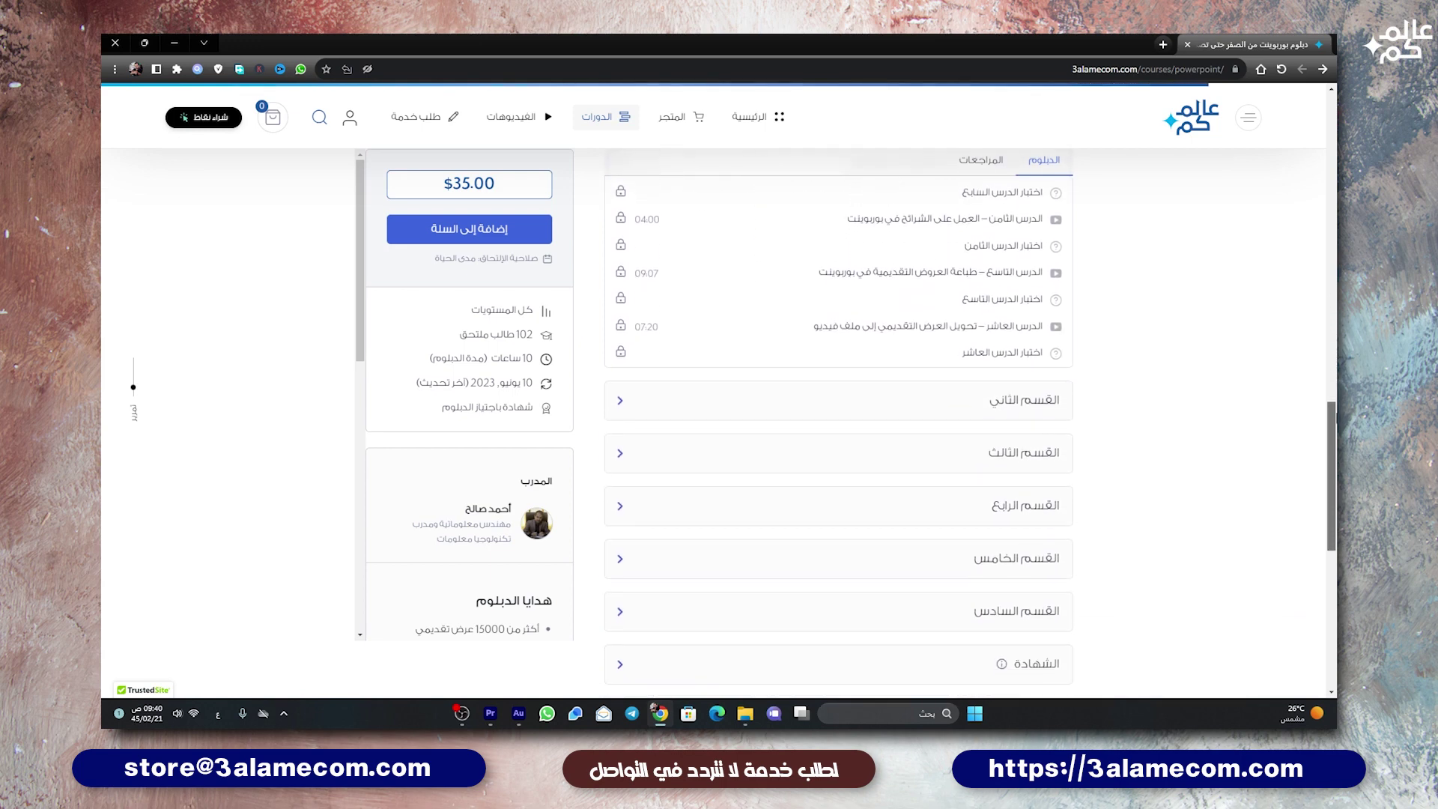
scroll(839, 420, "down", 2)
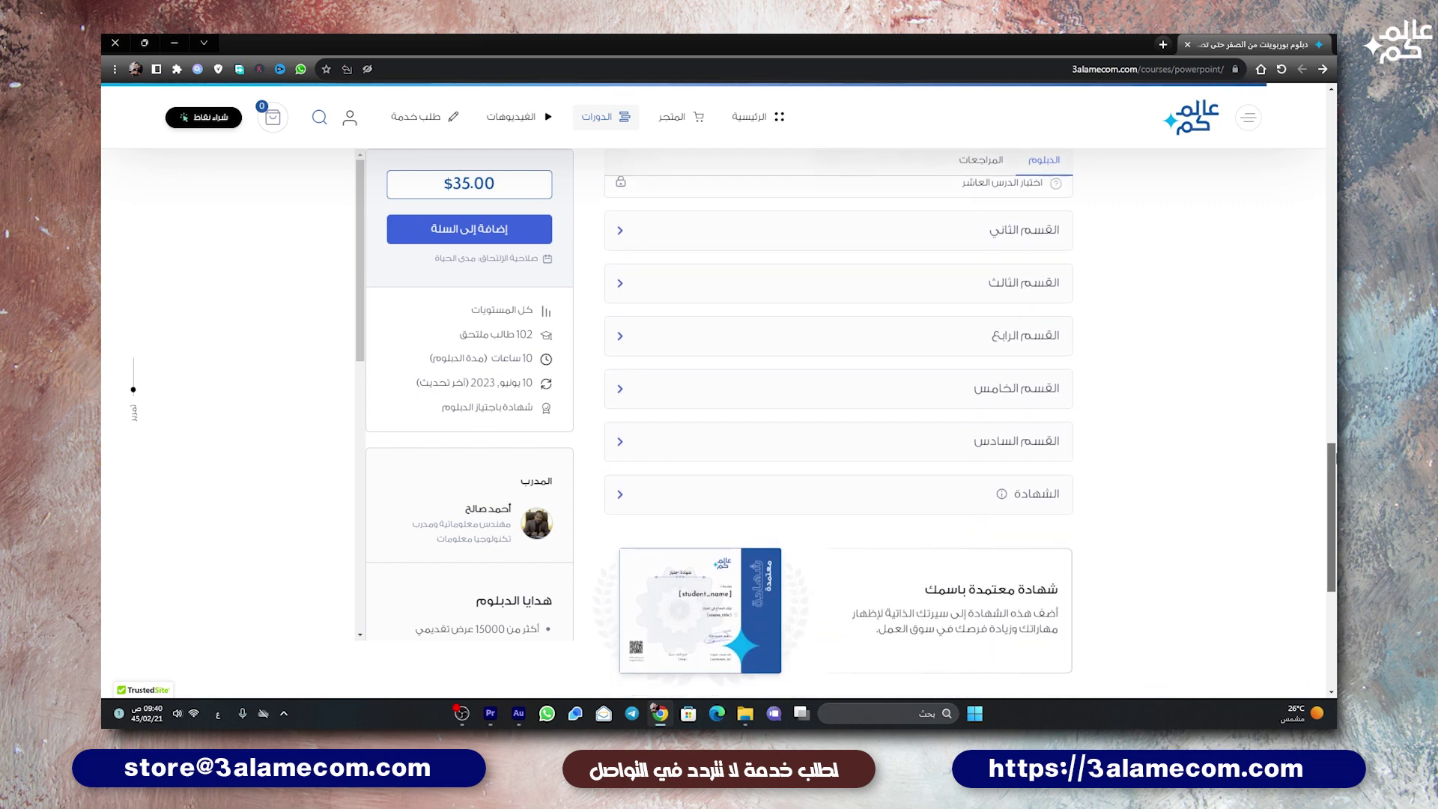
scroll(838, 420, "down", 2)
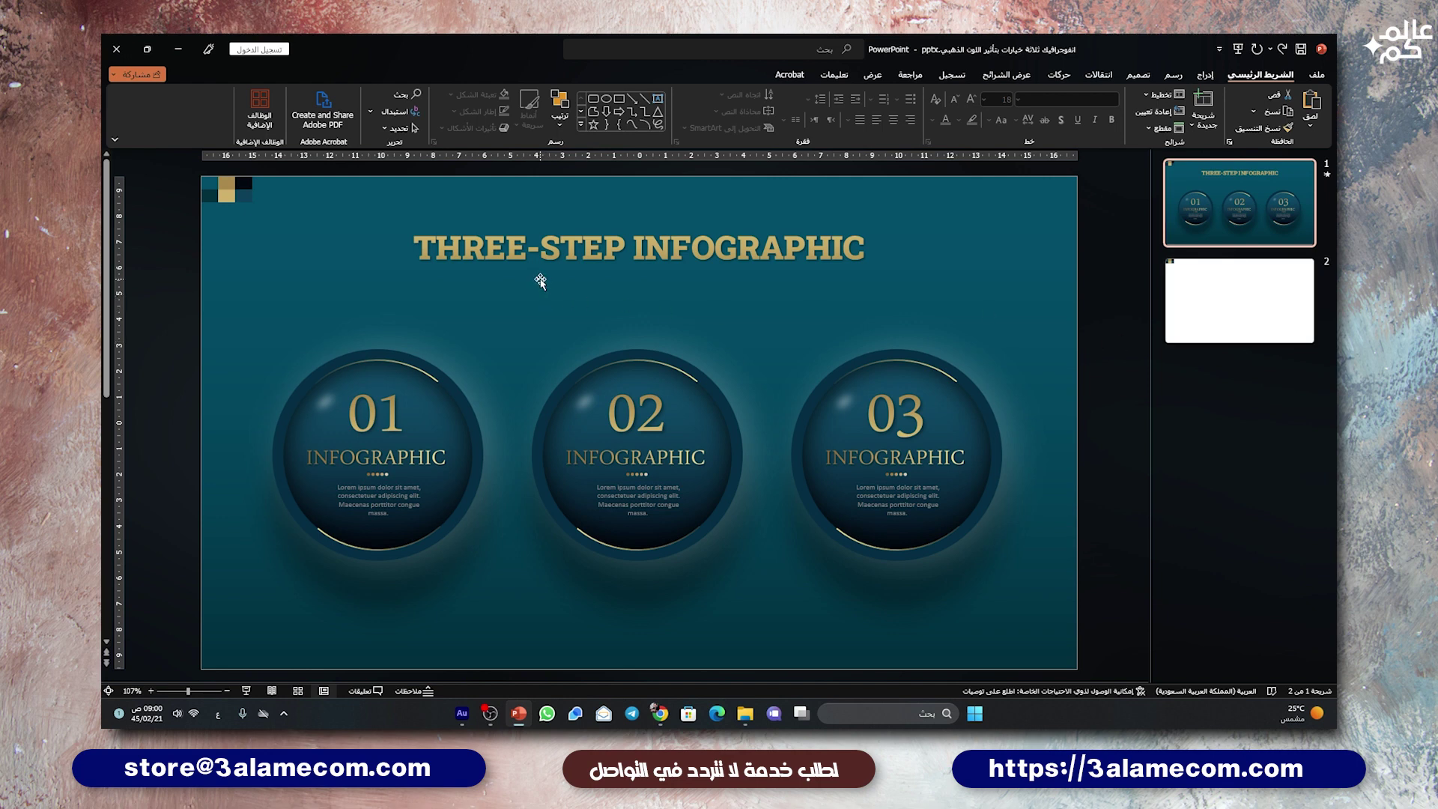
Move the small colour-swatch shape off slide 1 and go to blank slide 2.
left_click(238, 188)
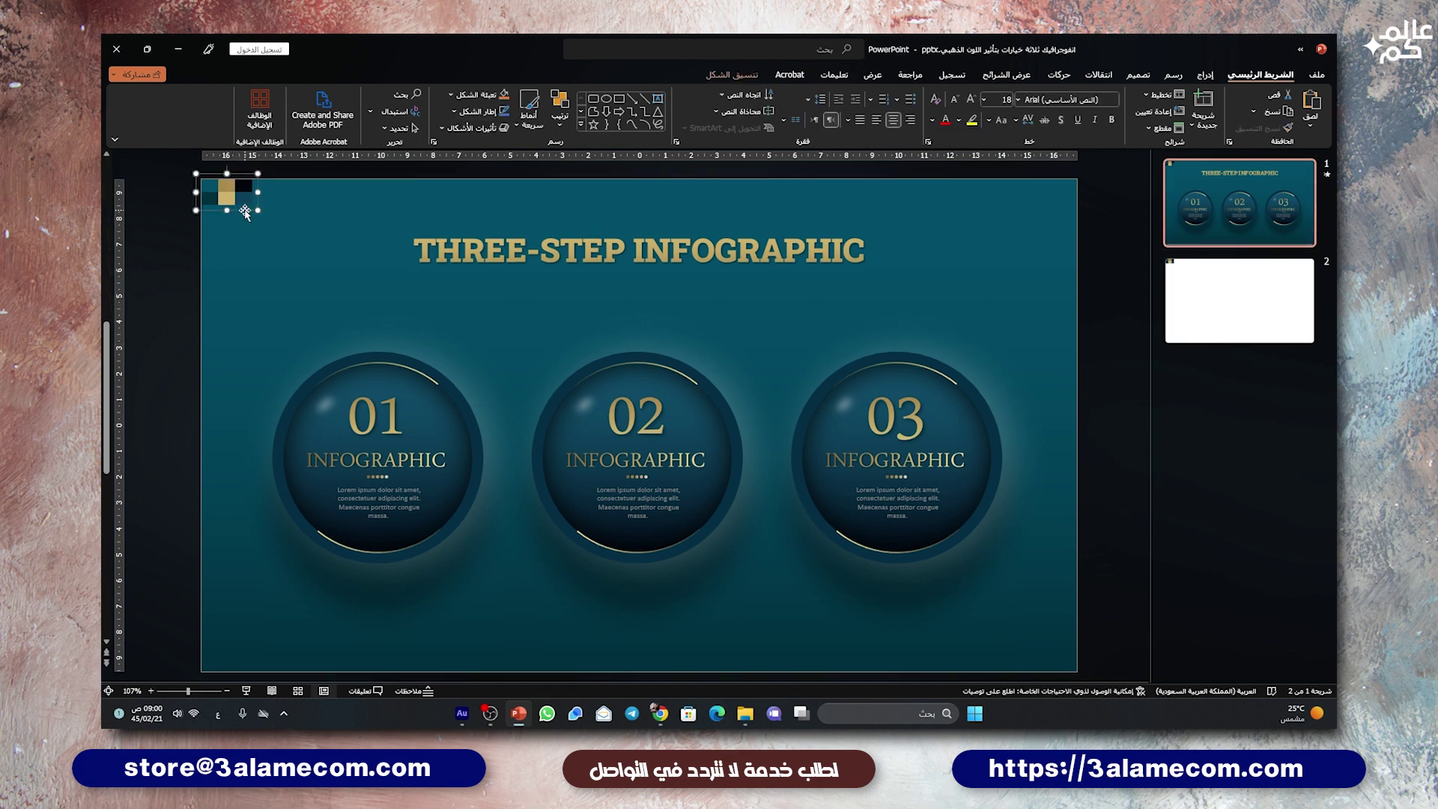
mouse_move(245, 213)
left_mouse_down()
mouse_move(184, 242)
mouse_move(245, 210)
left_mouse_up()
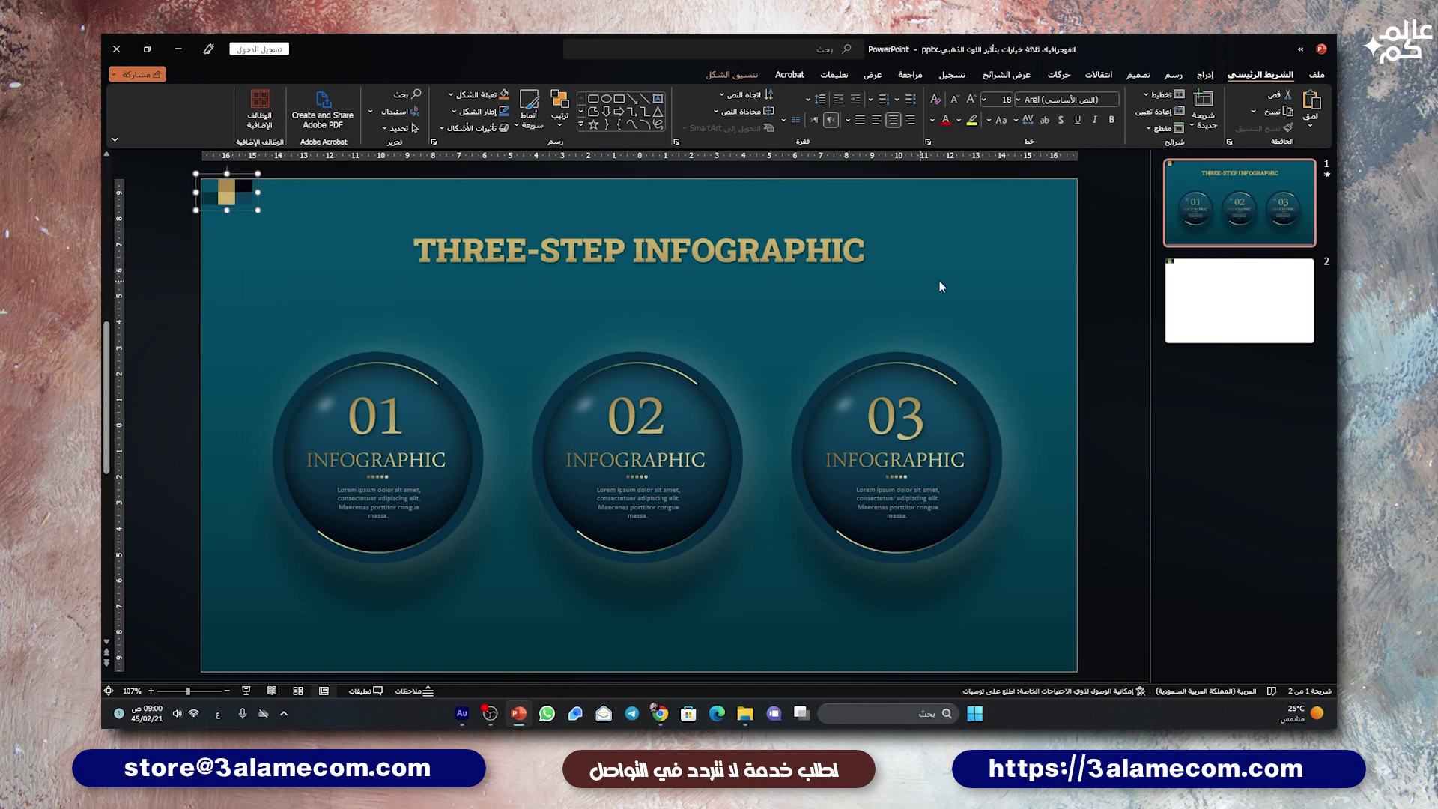
left_click(1242, 295)
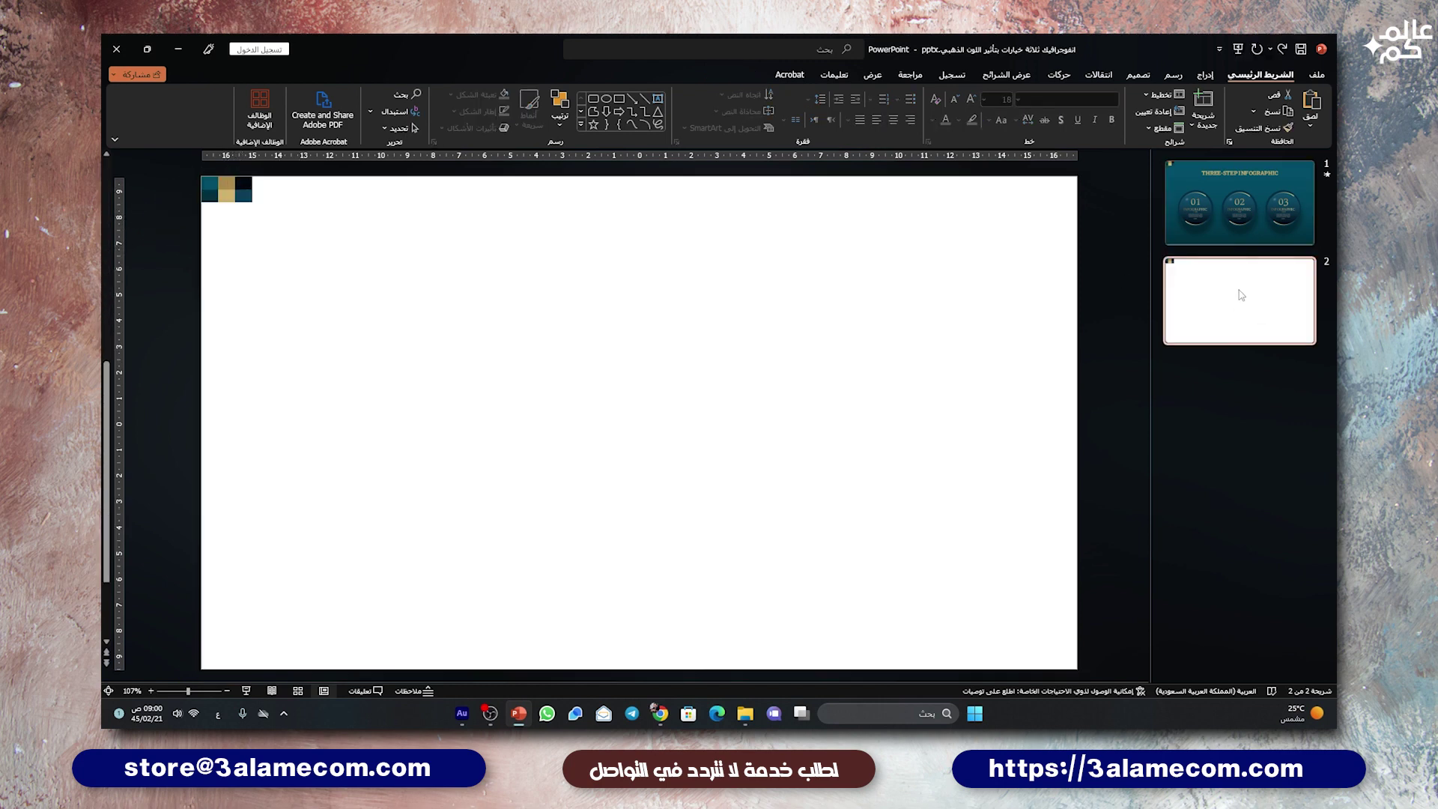
Draw a rectangle on slide 2 and duplicate it into two rows of rectangles.
left_click(1199, 75)
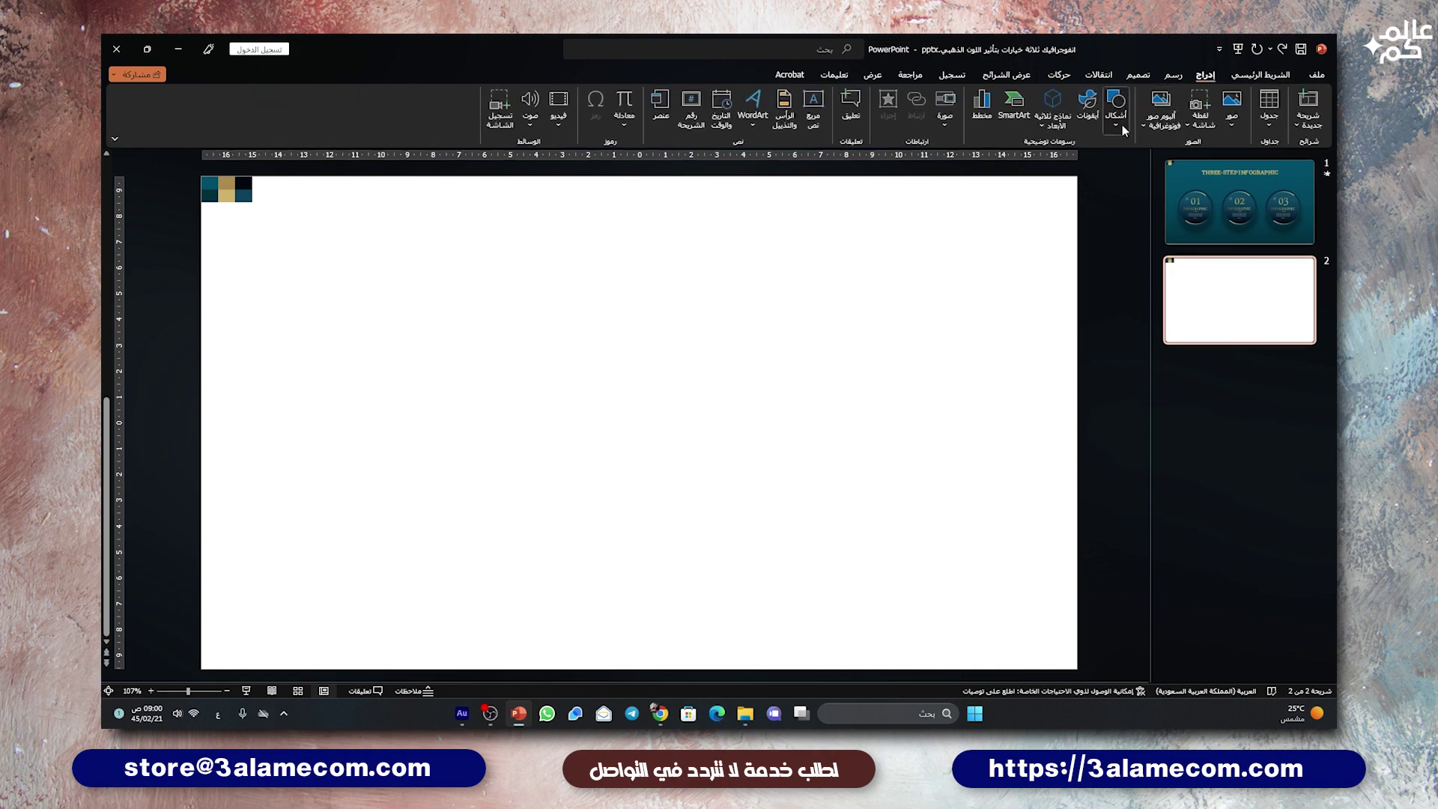
left_click(1116, 105)
left_click(1086, 161)
mouse_move(484, 319)
left_mouse_down()
mouse_move(518, 351)
mouse_move(604, 338)
left_mouse_up()
mouse_move(416, 271)
left_mouse_down()
mouse_move(638, 374)
mouse_move(597, 372)
left_mouse_up()
Fill the four top-row rectangles gold, dark navy, brownish gold and green.
left_click(642, 362)
left_click(502, 335)
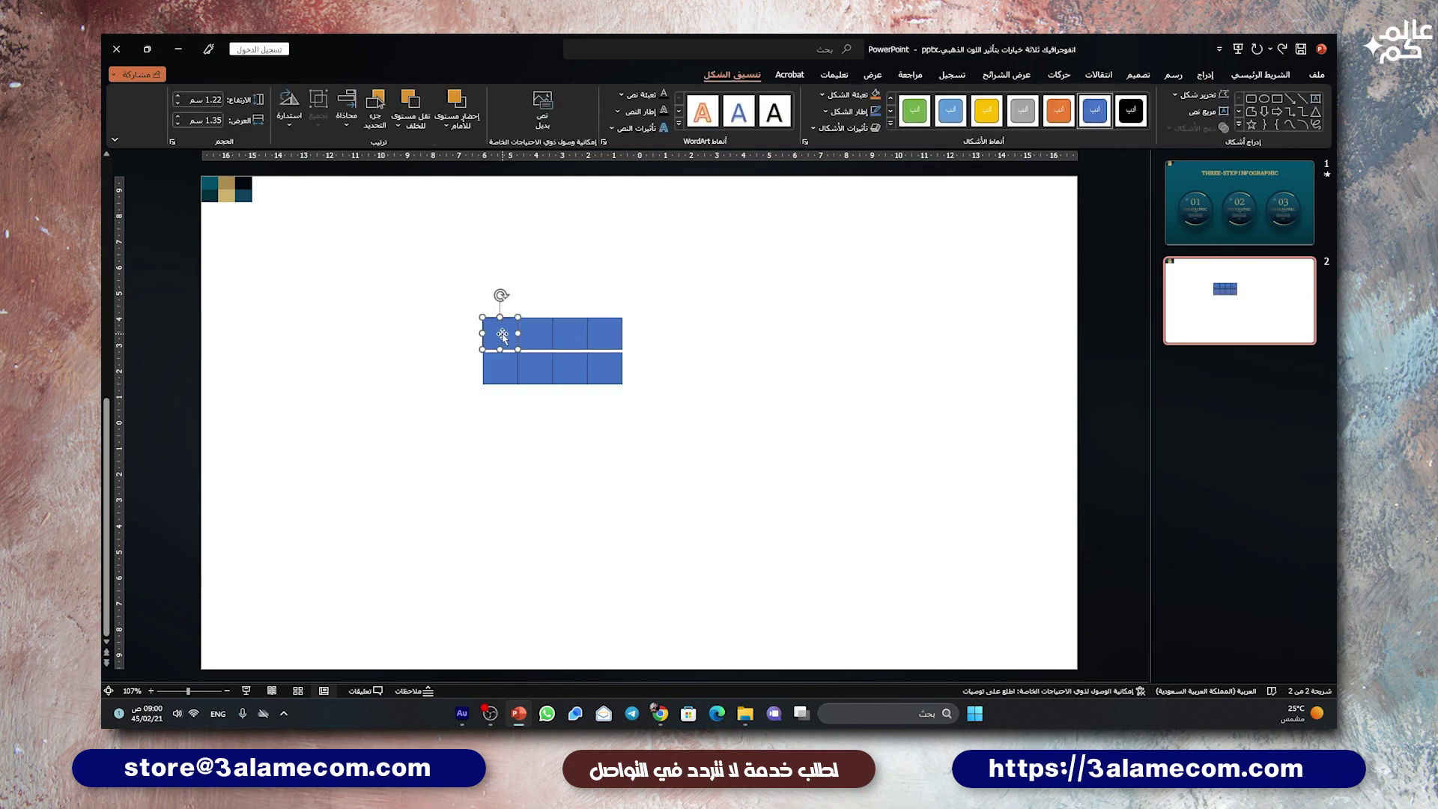
left_click(833, 103)
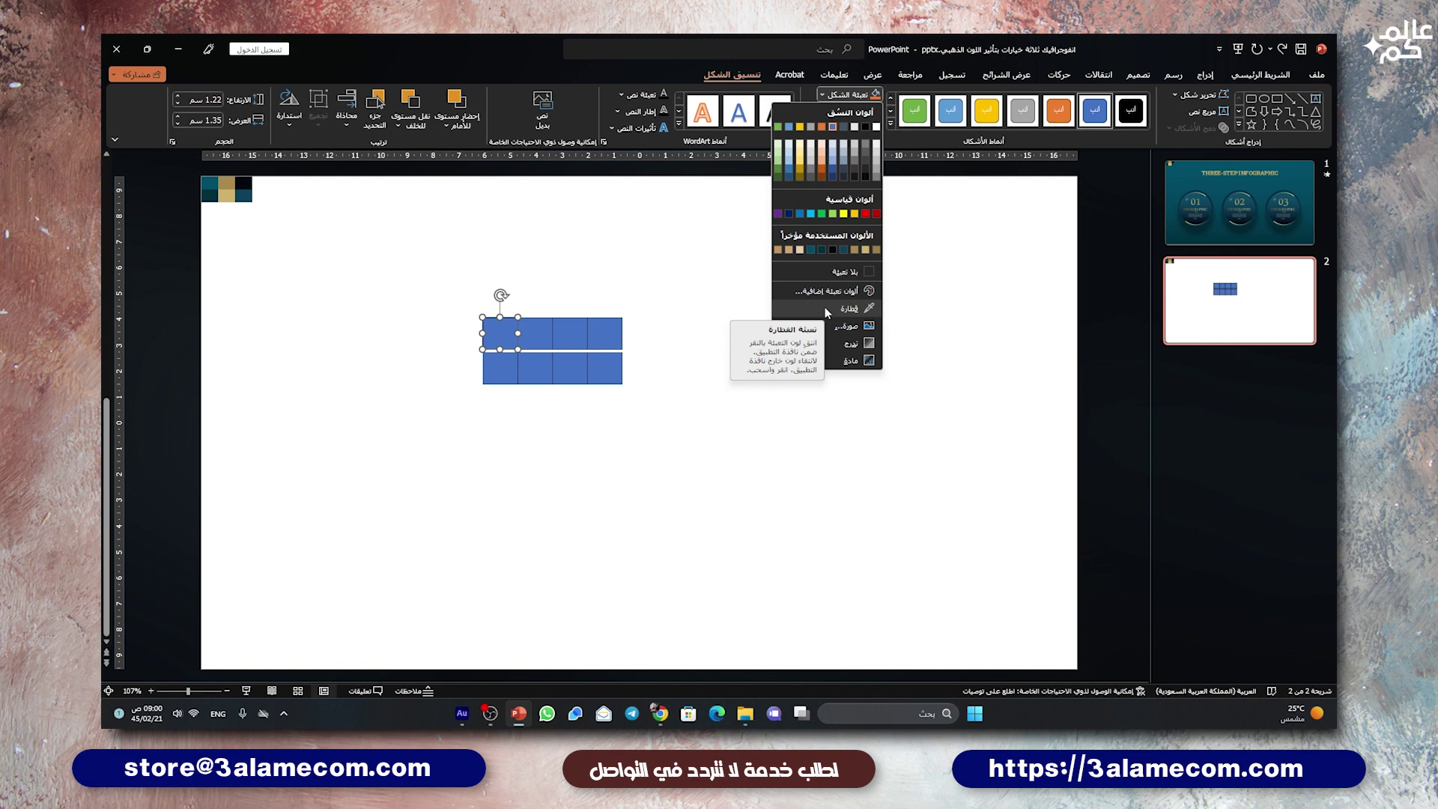
left_click(866, 250)
left_click(853, 95)
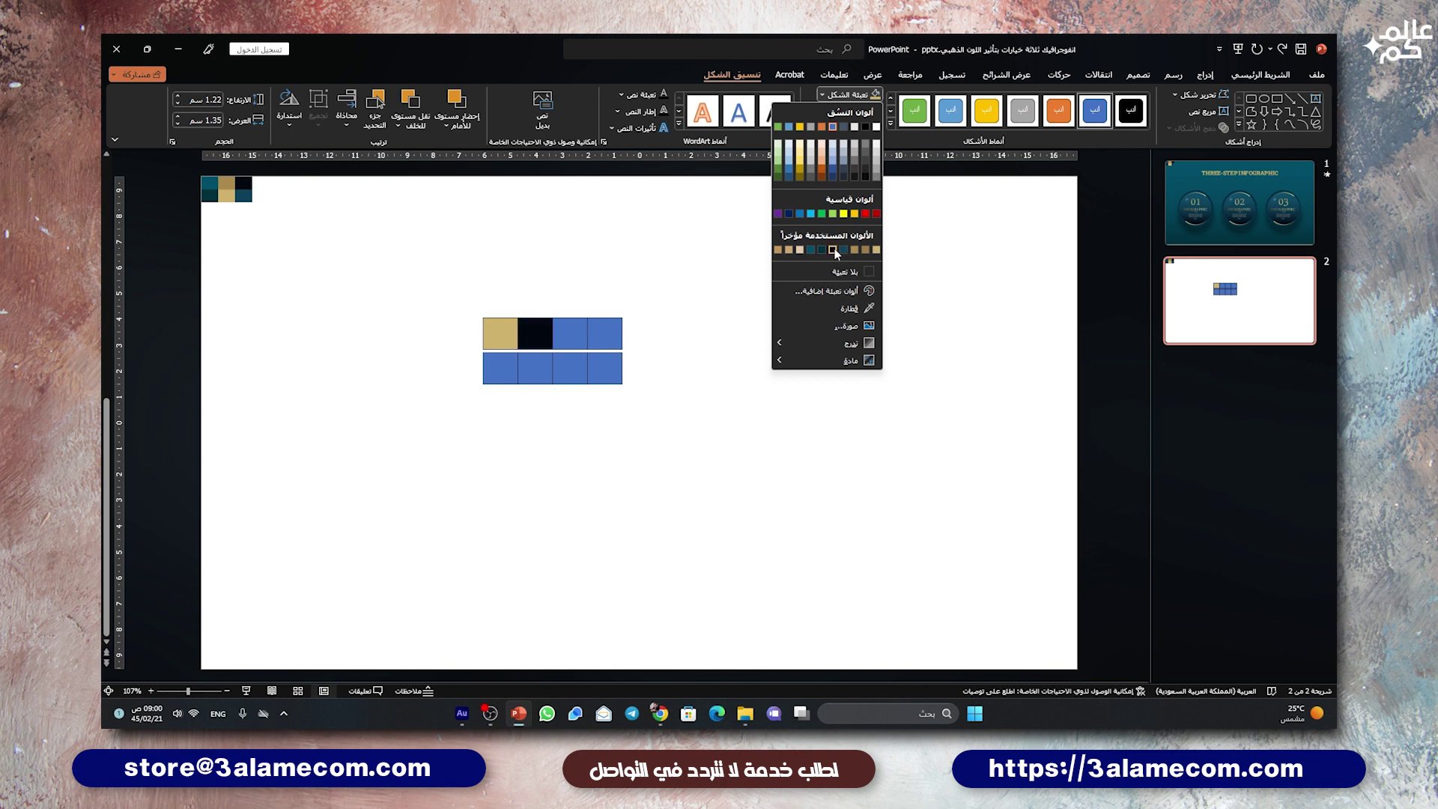
left_click(835, 251)
left_click(853, 95)
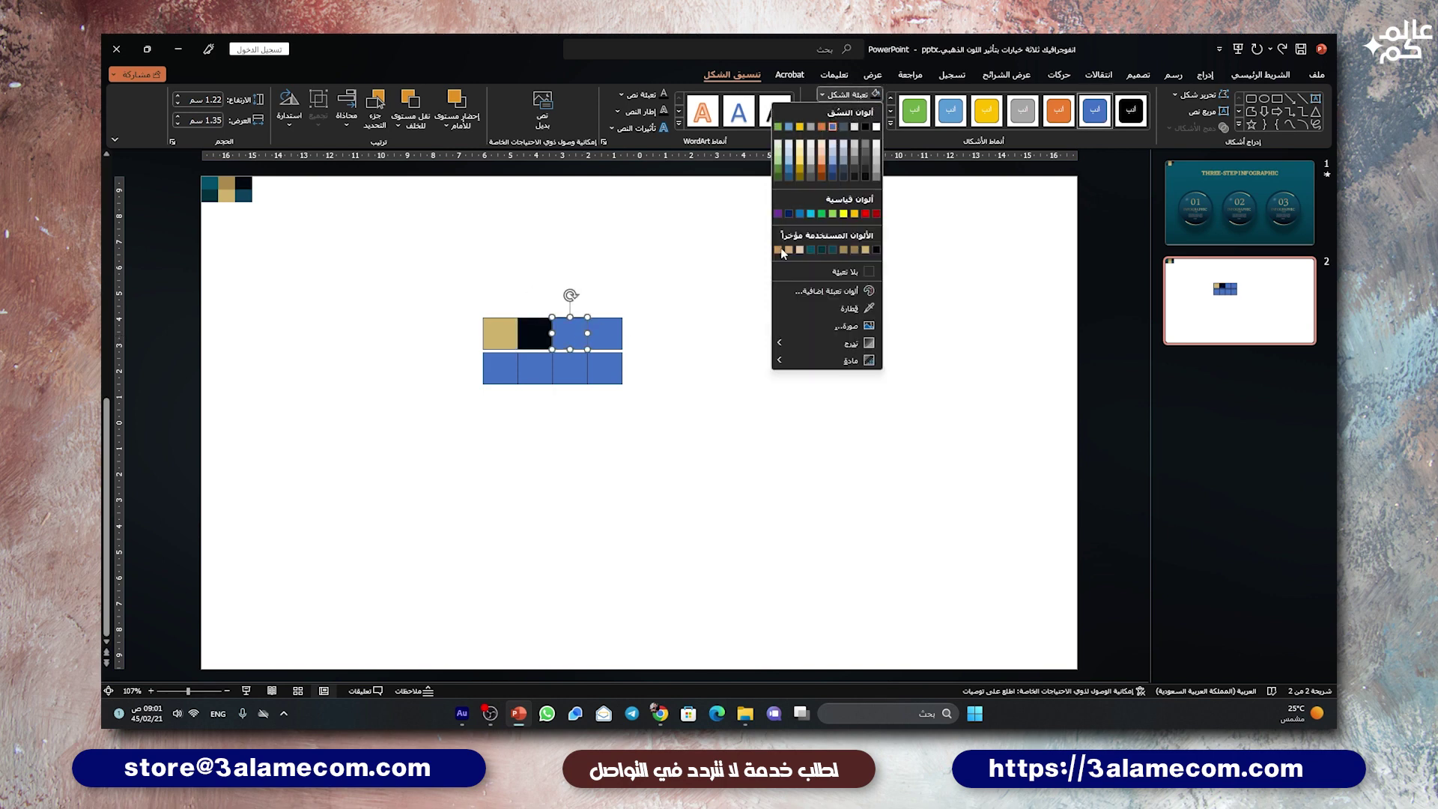
left_click(785, 255)
left_click(853, 94)
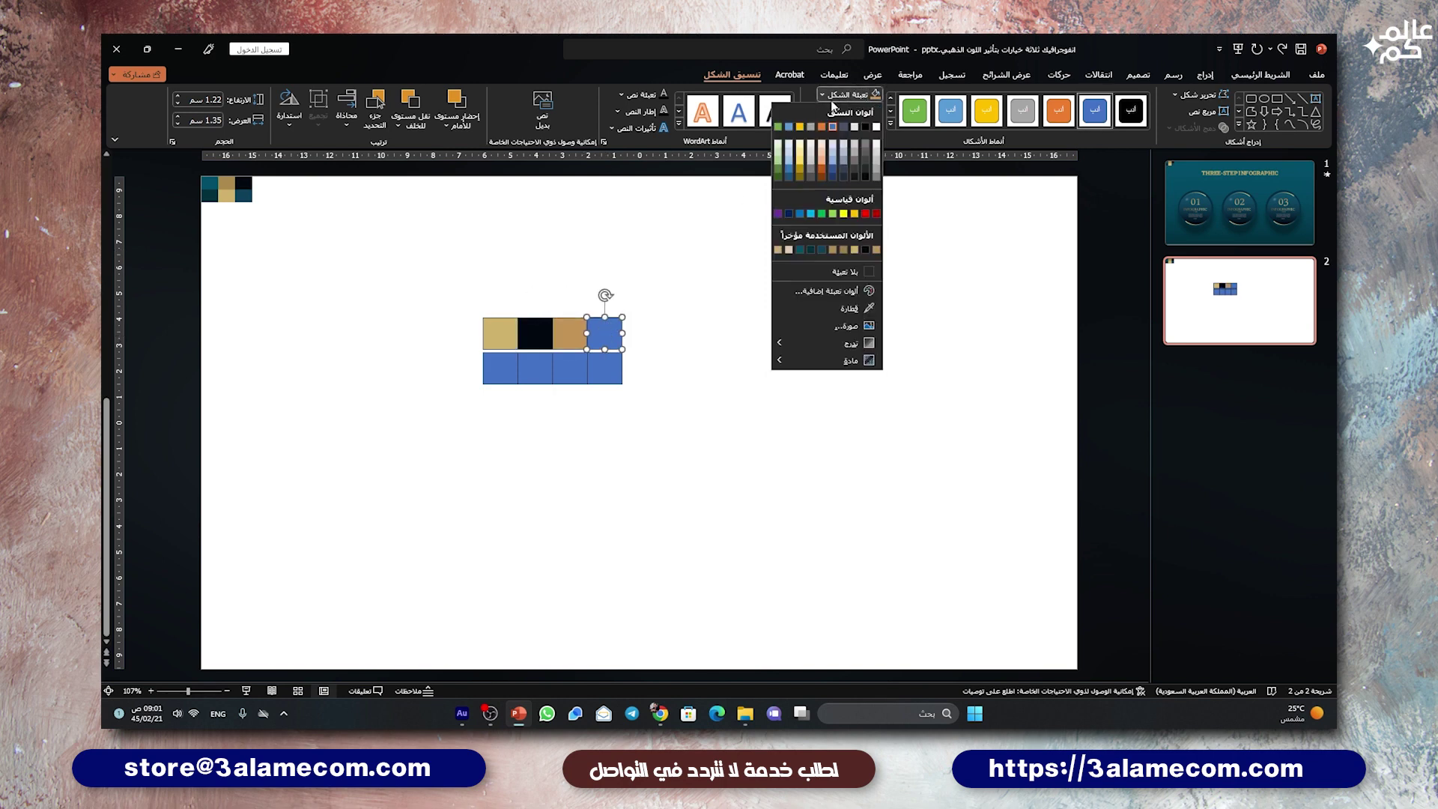
left_click(823, 215)
Select all eight rectangles, move them to the top-left corner and group them.
left_click(420, 284)
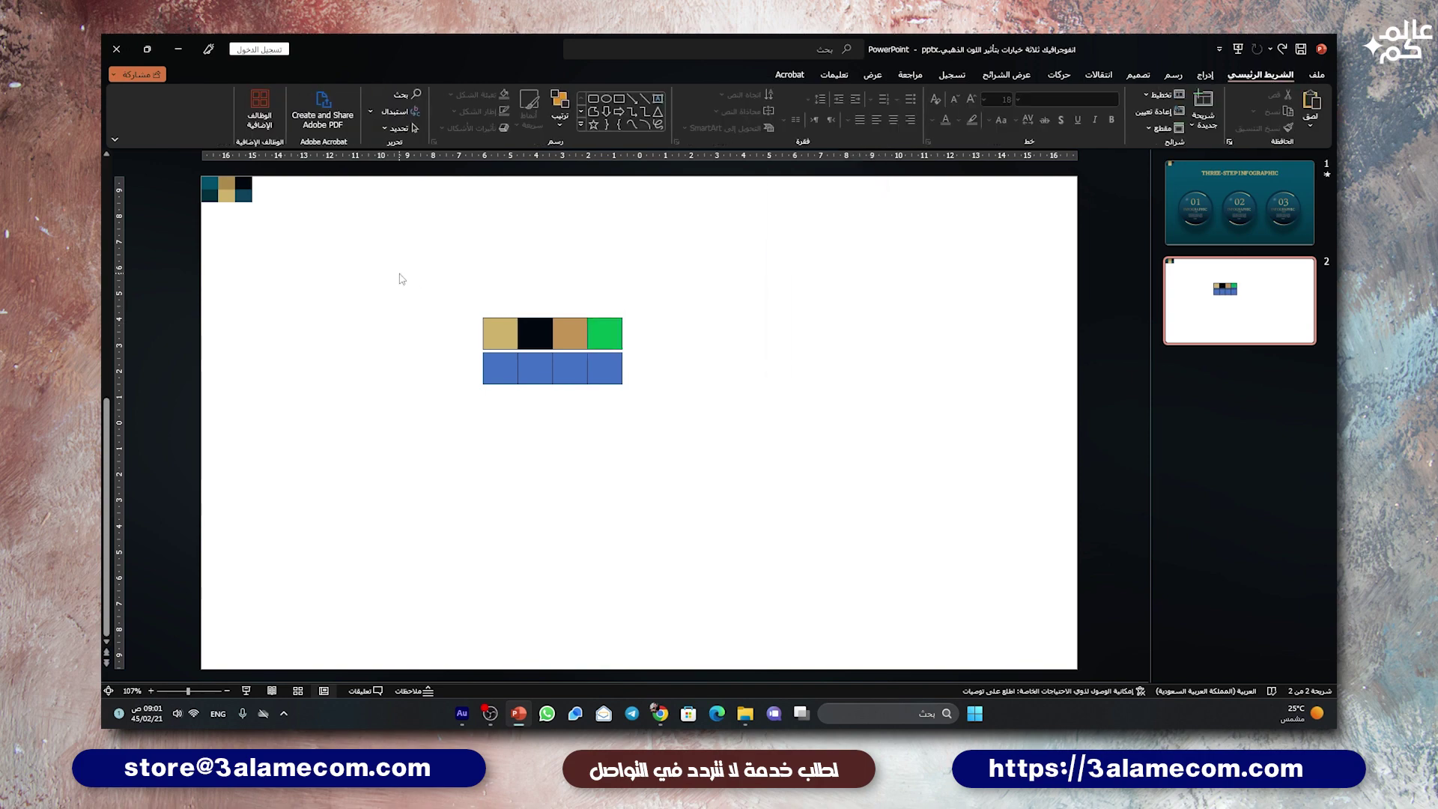
left_click_drag(402, 277, 670, 369)
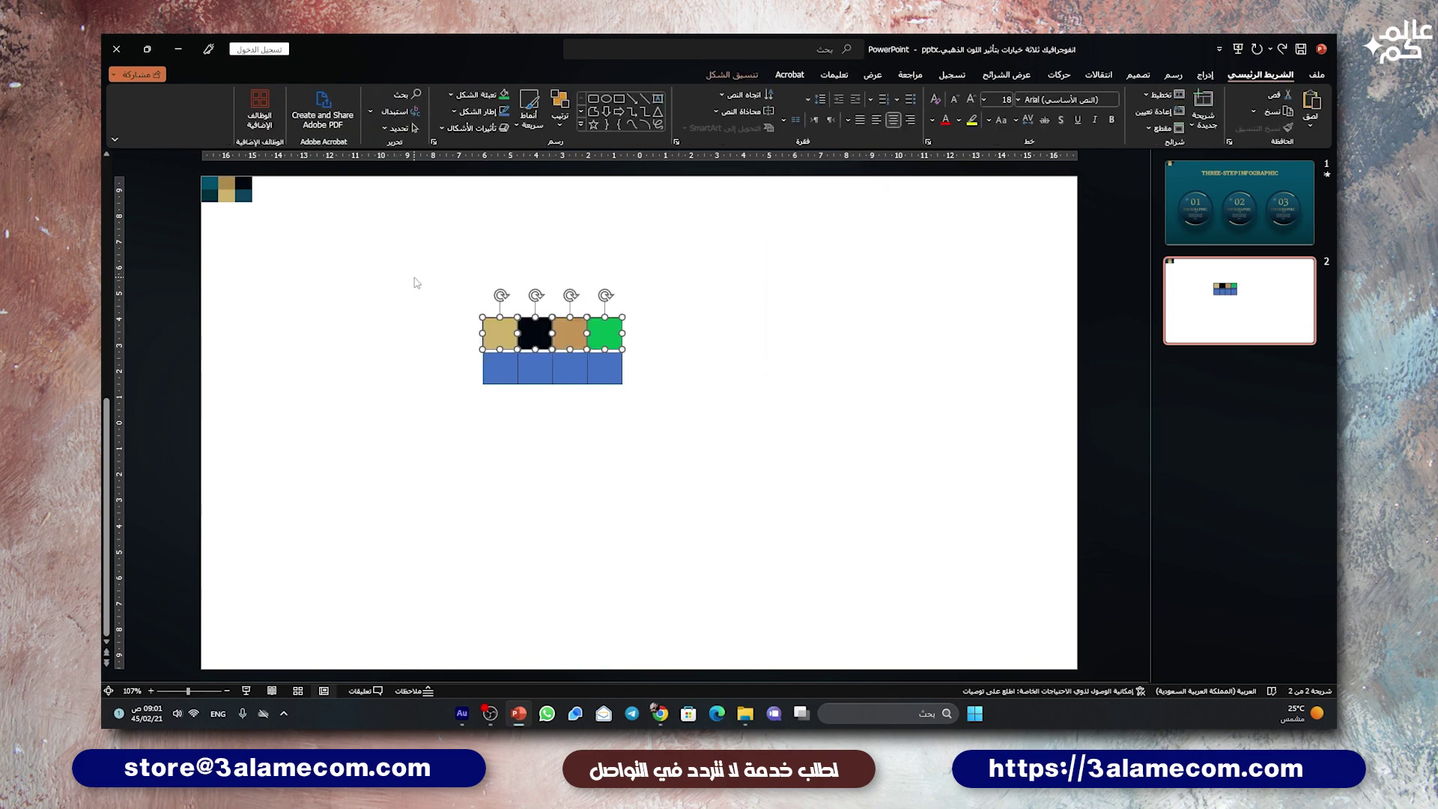
left_click_drag(416, 283, 660, 419)
left_click_drag(604, 368, 329, 274)
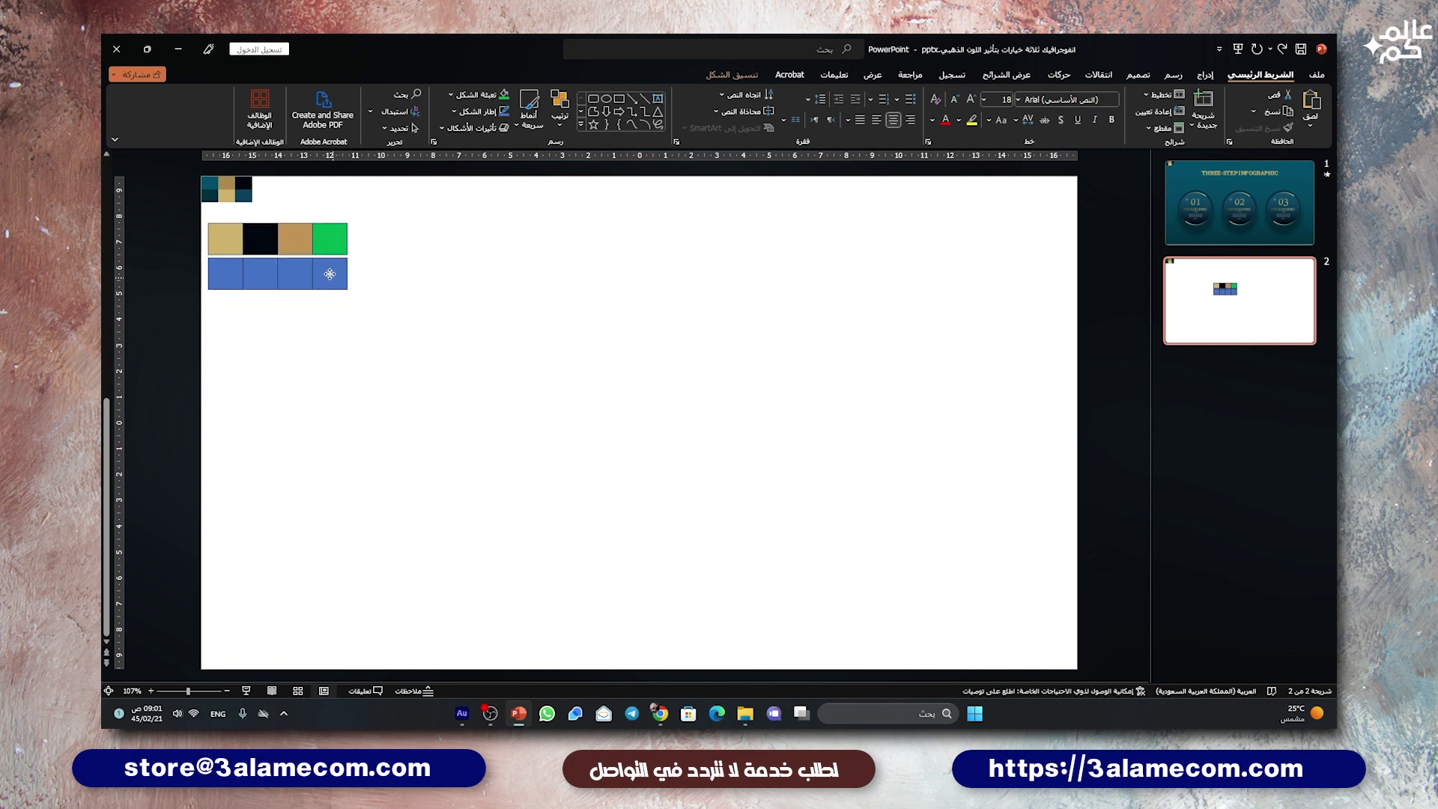
key("ctrl+g")
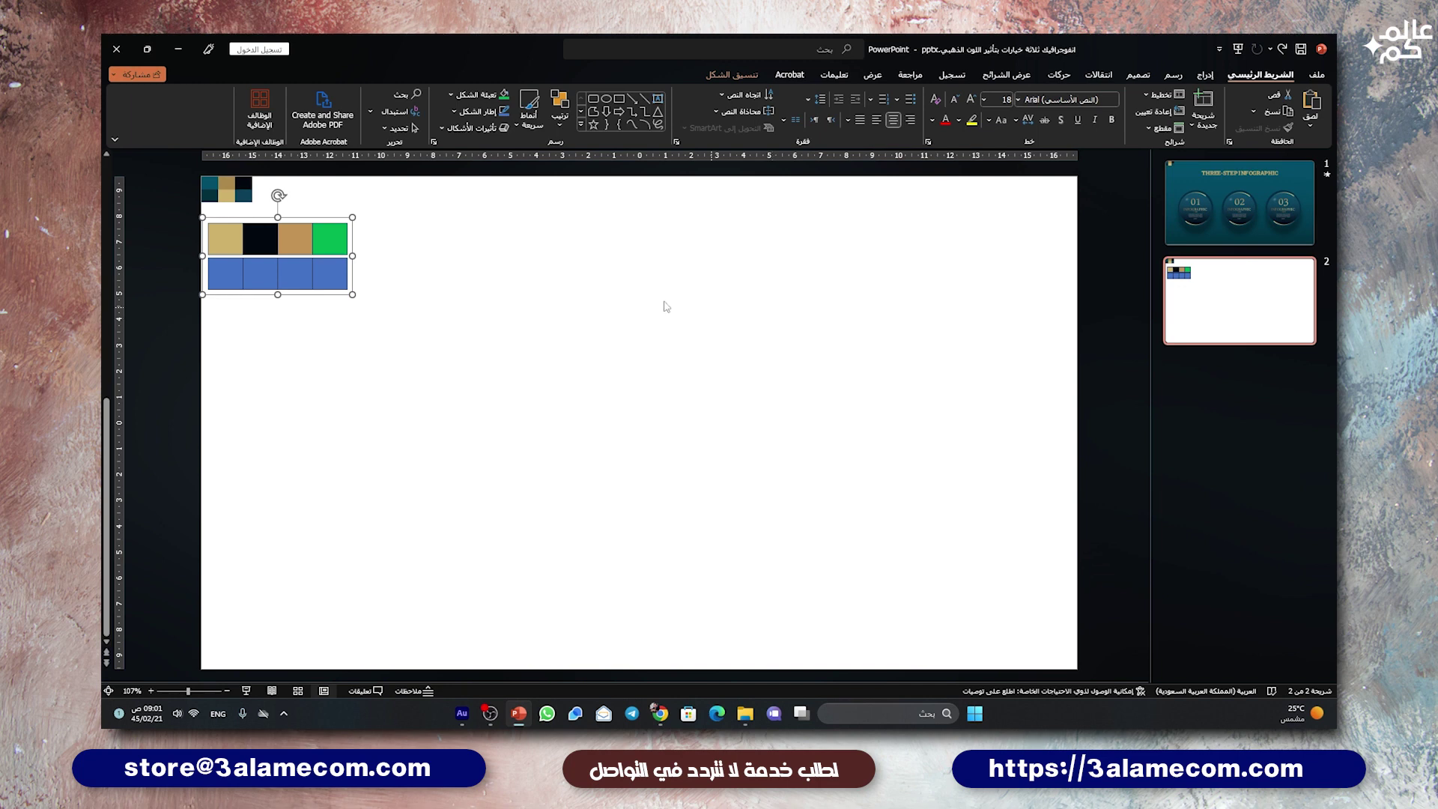
Nudge the grouped colour blocks aside, then delete the group.
mouse_move(230, 218)
left_mouse_down()
mouse_move(253, 236)
mouse_move(252, 219)
left_mouse_up()
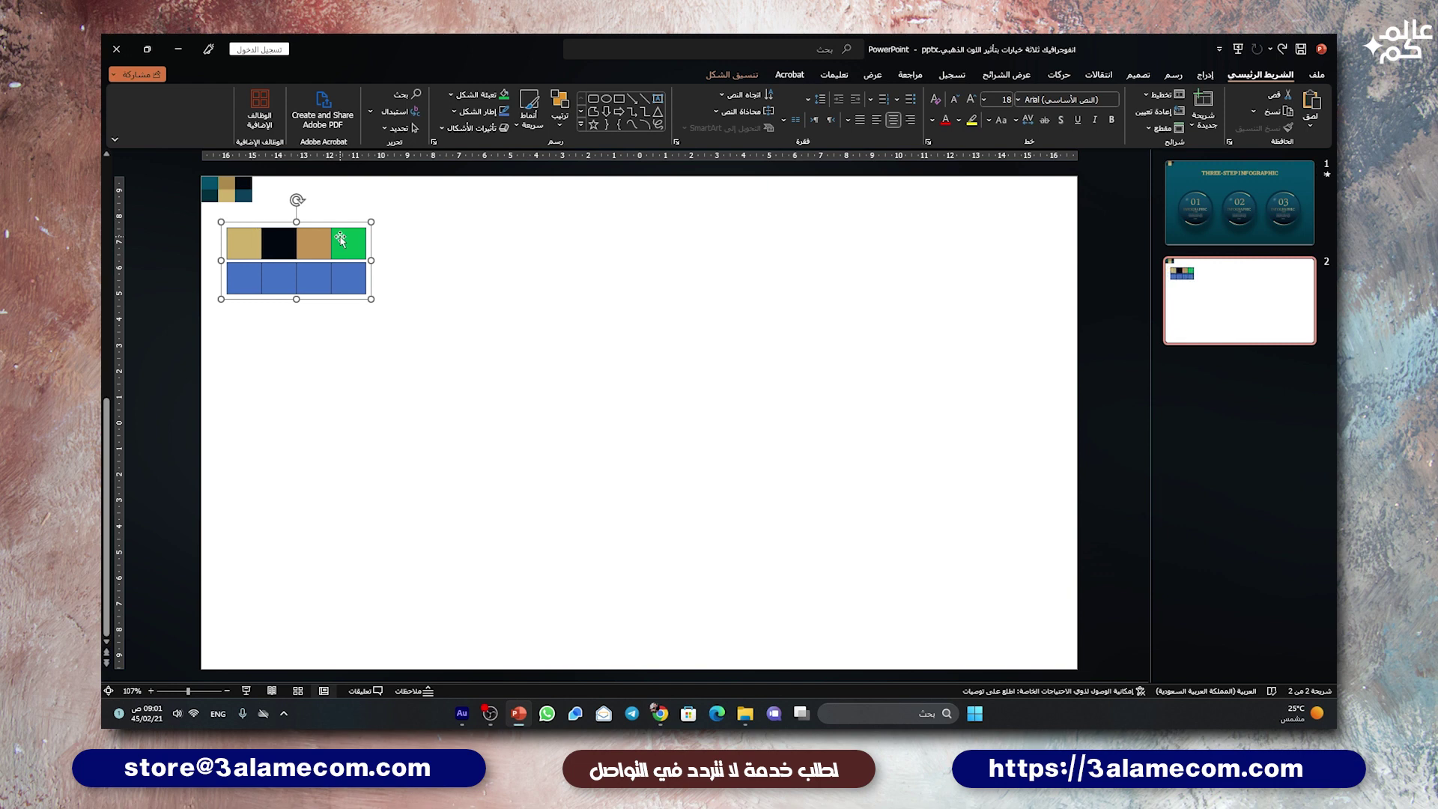
key("Delete")
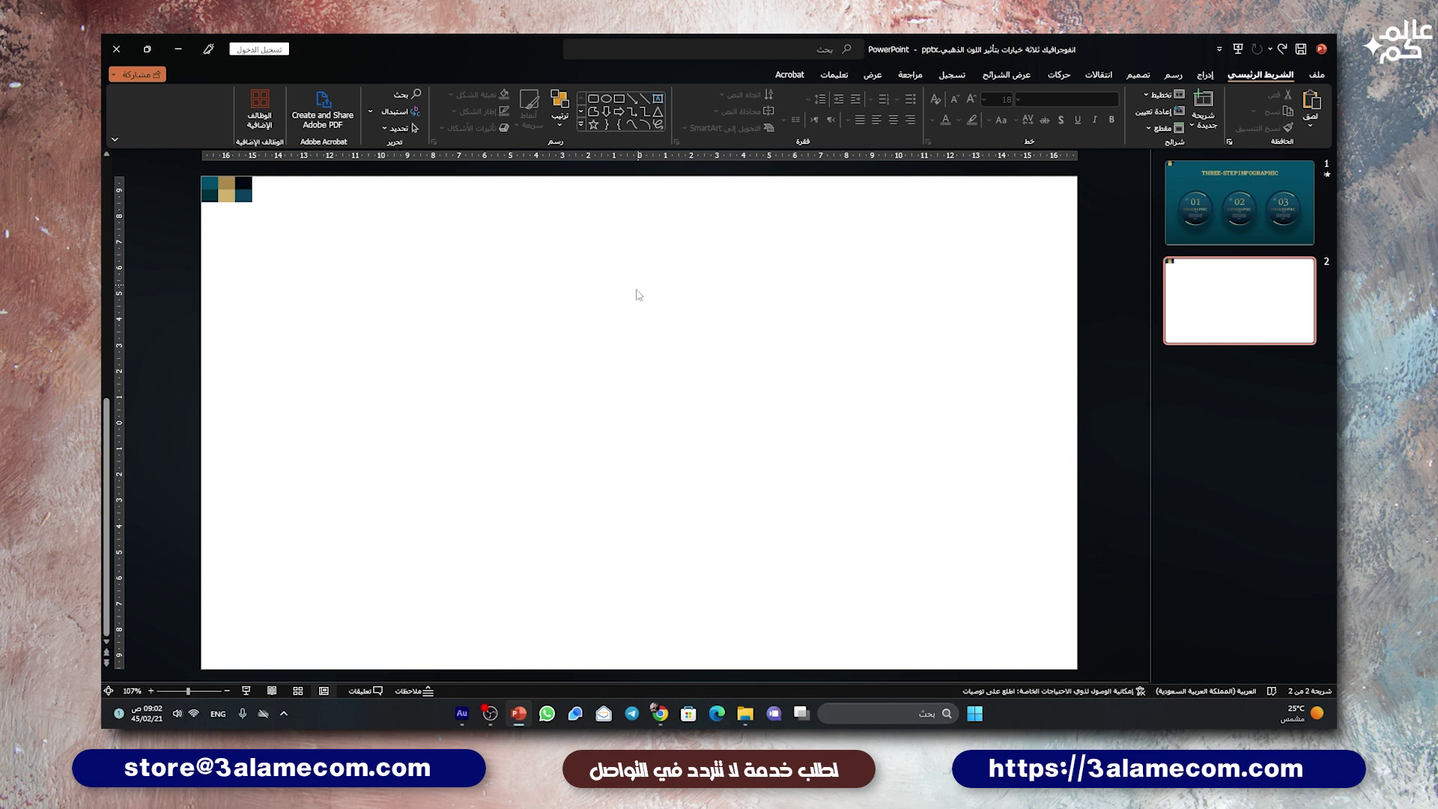
Open Format Background for slide 2 from the slide's right-click menu.
right_click(861, 305)
mouse_move(800, 371)
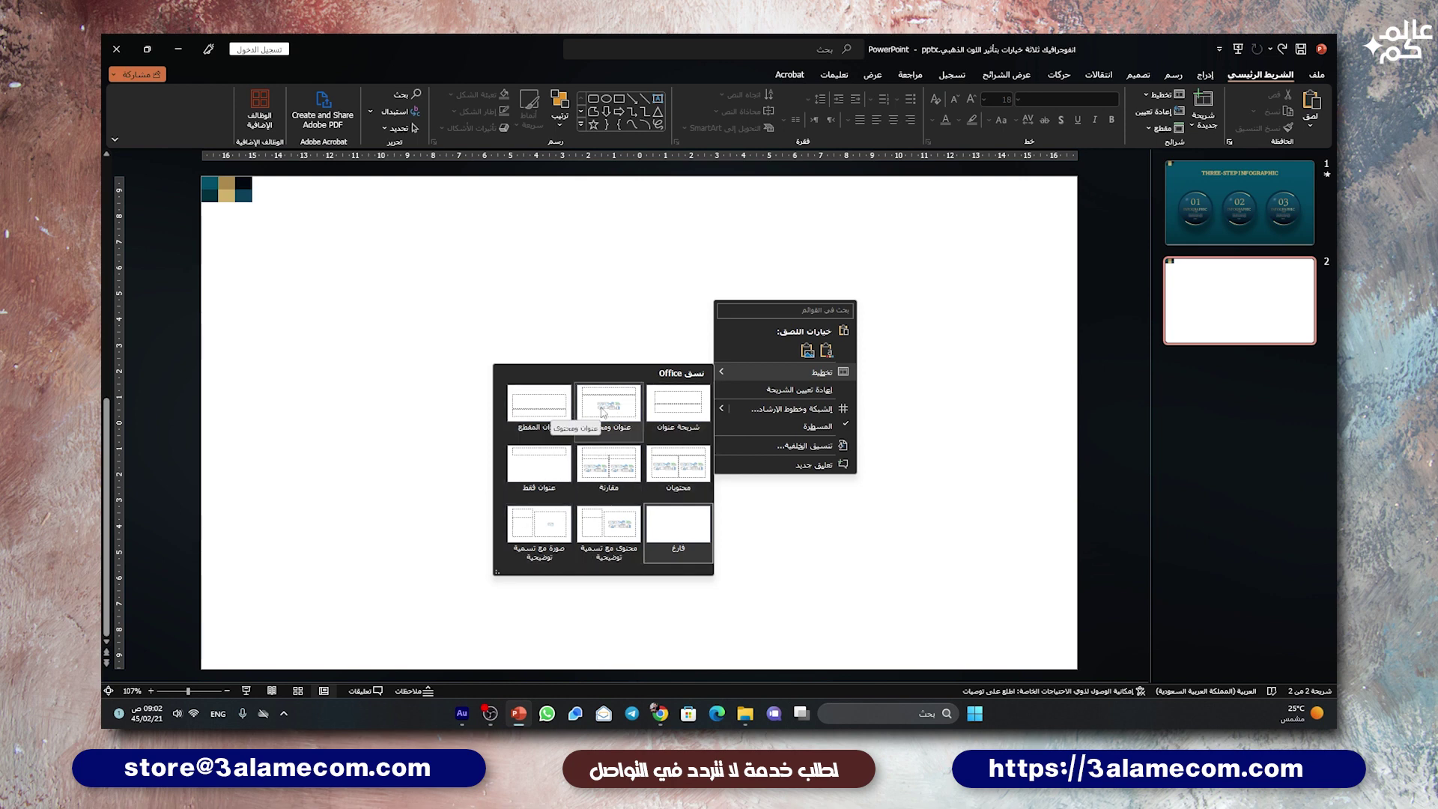
left_click(966, 372)
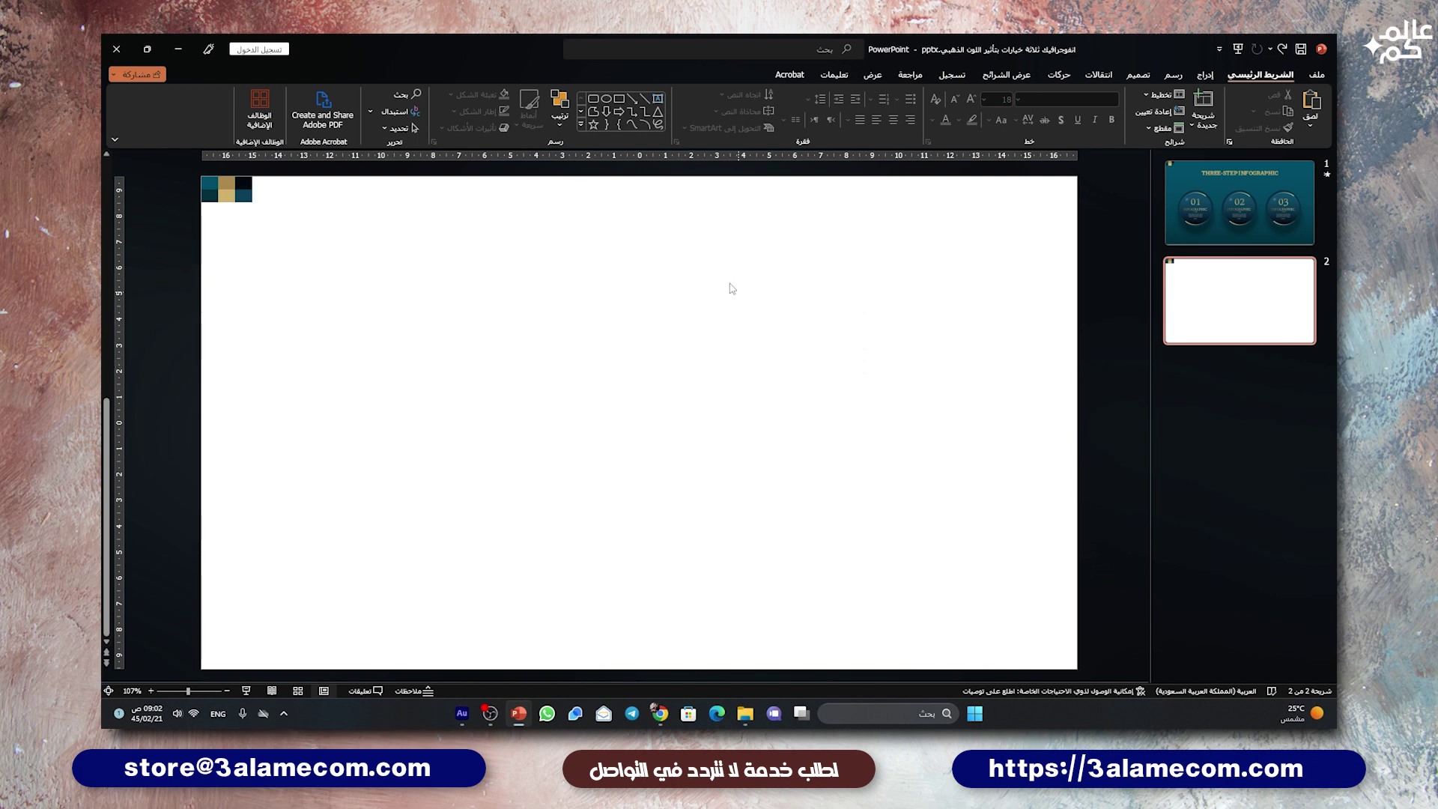
right_click(723, 275)
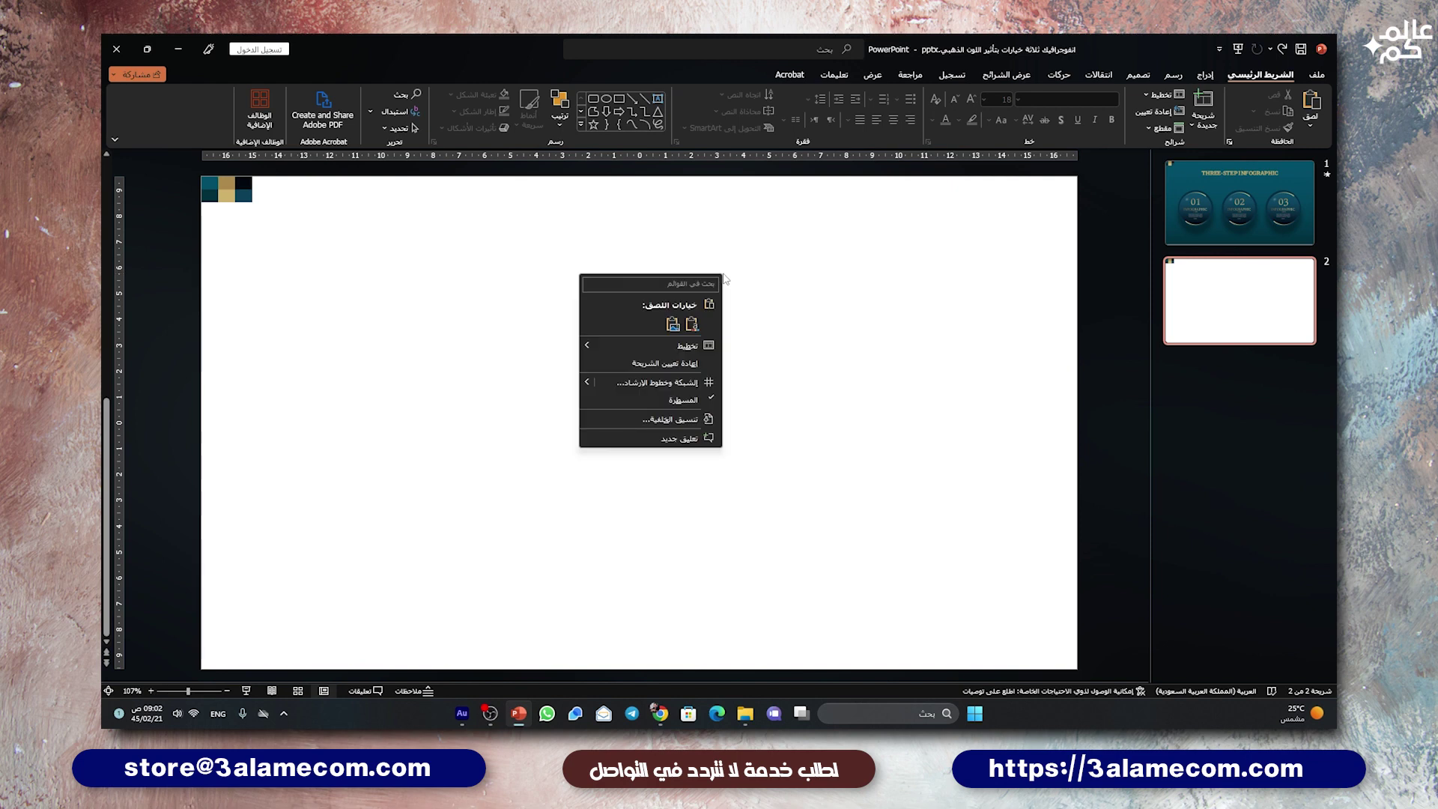
left_click(659, 422)
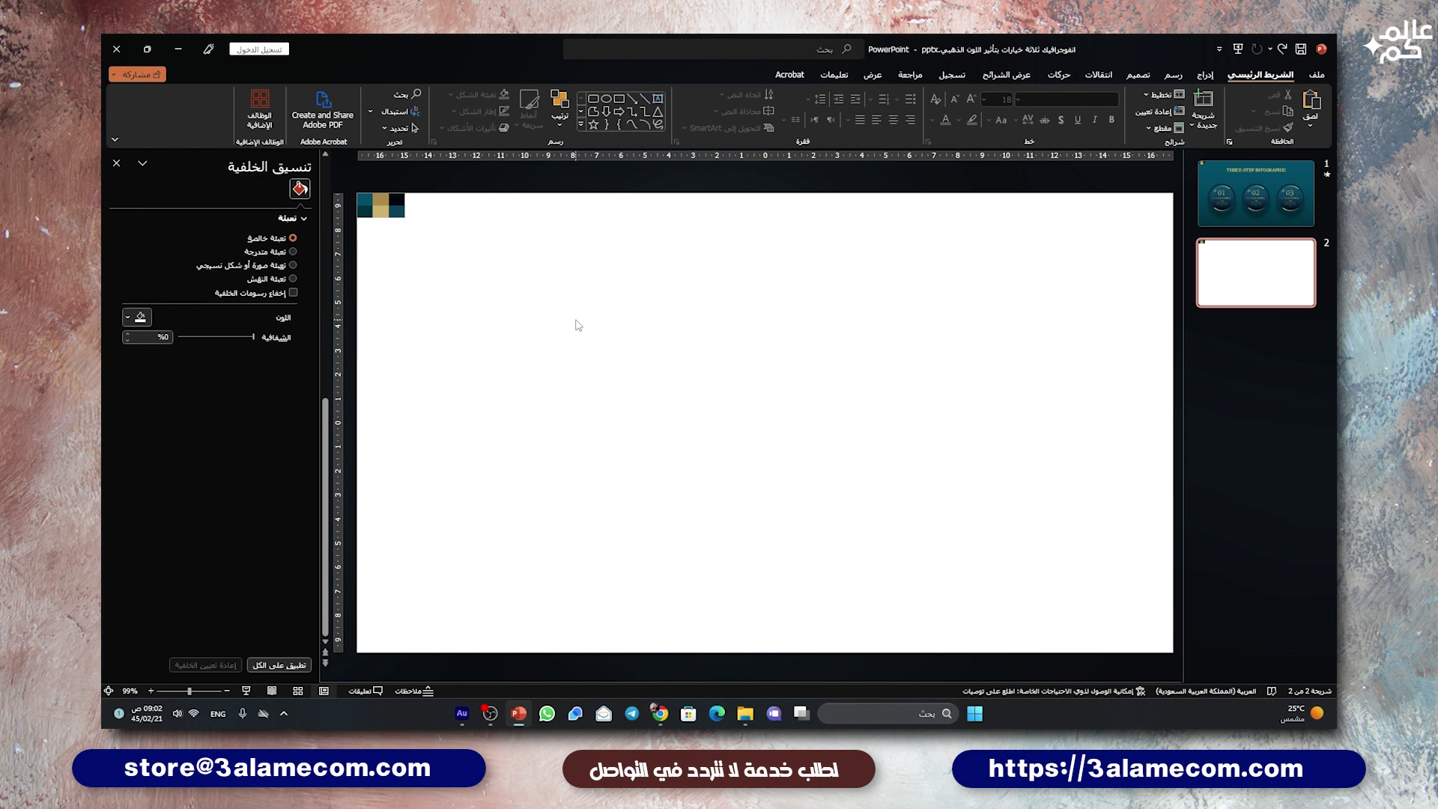
Switch the slide background to a gradient fill using a light blue-white preset.
left_click(262, 252)
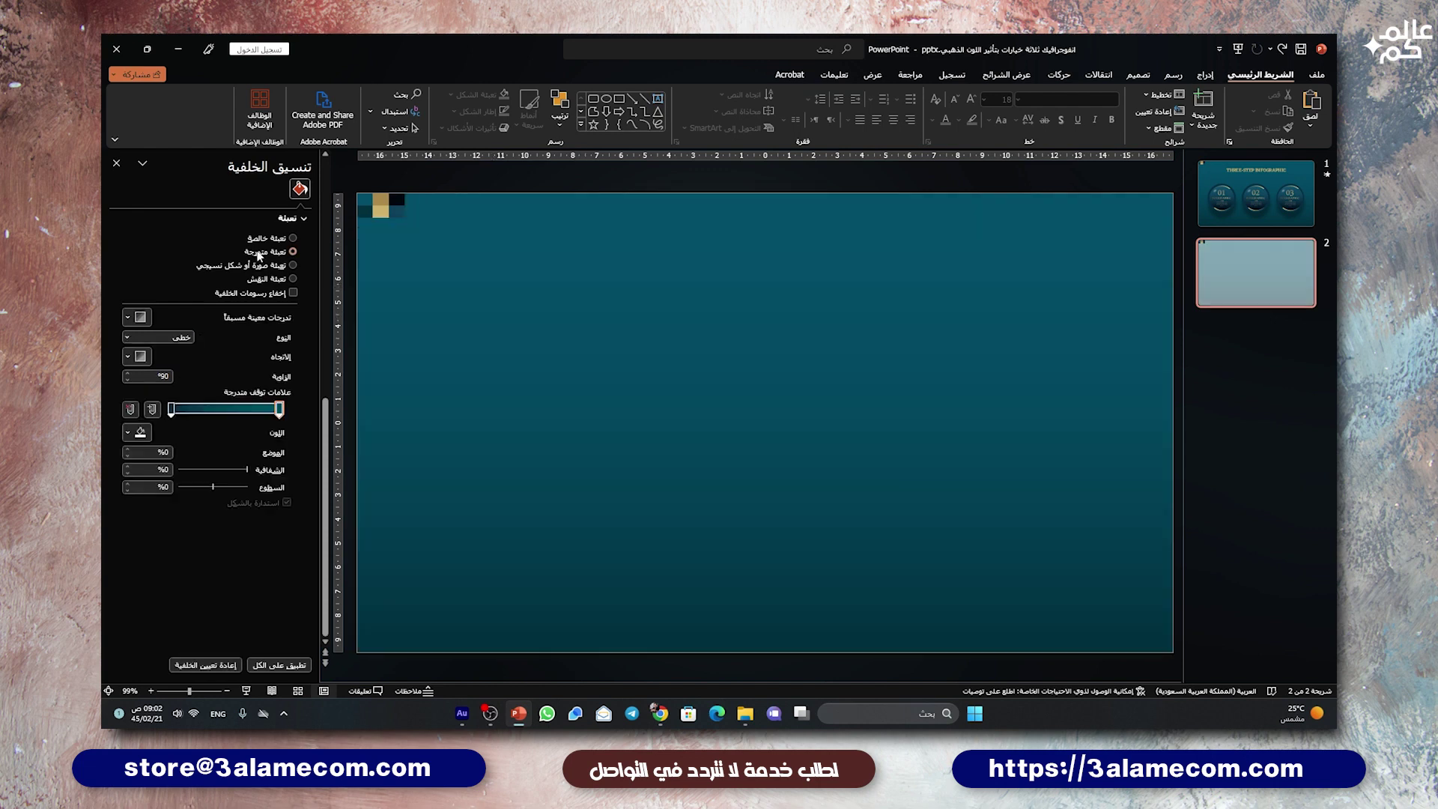
left_click(132, 317)
left_click(256, 342)
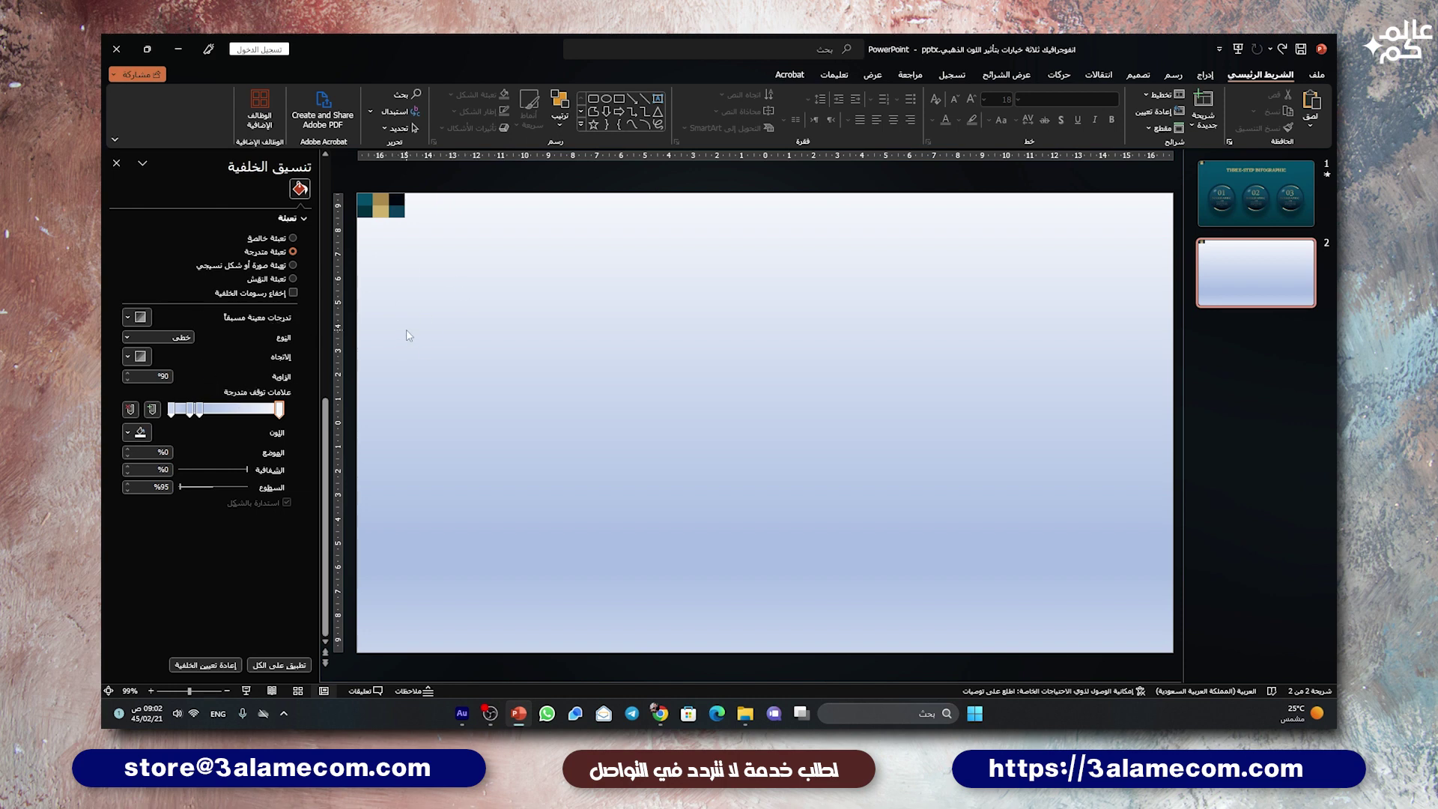
left_click_drag(190, 409, 212, 422)
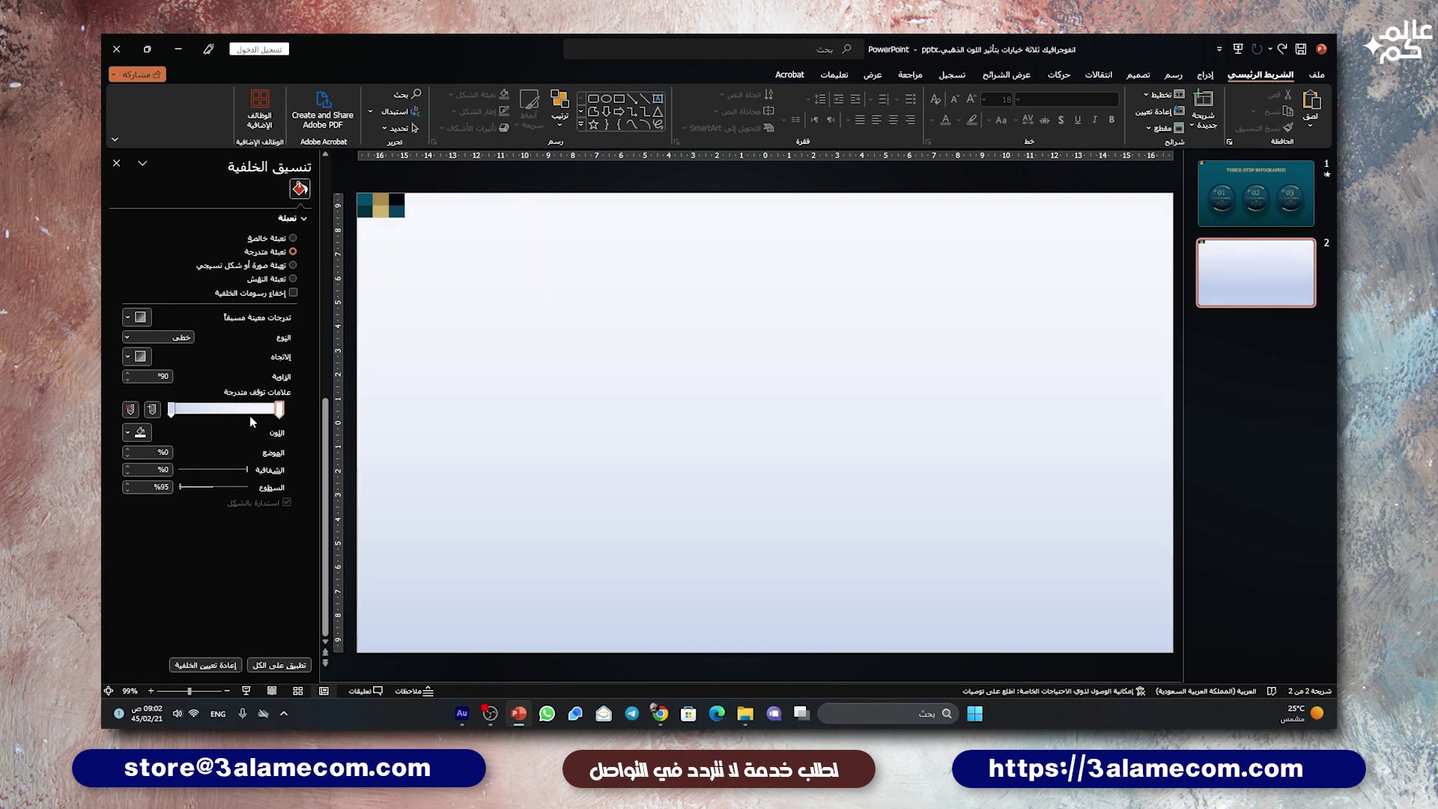
Recolour both gradient stops with dark teal and teal sampled from the slide swatches.
left_click(171, 411)
left_click(132, 435)
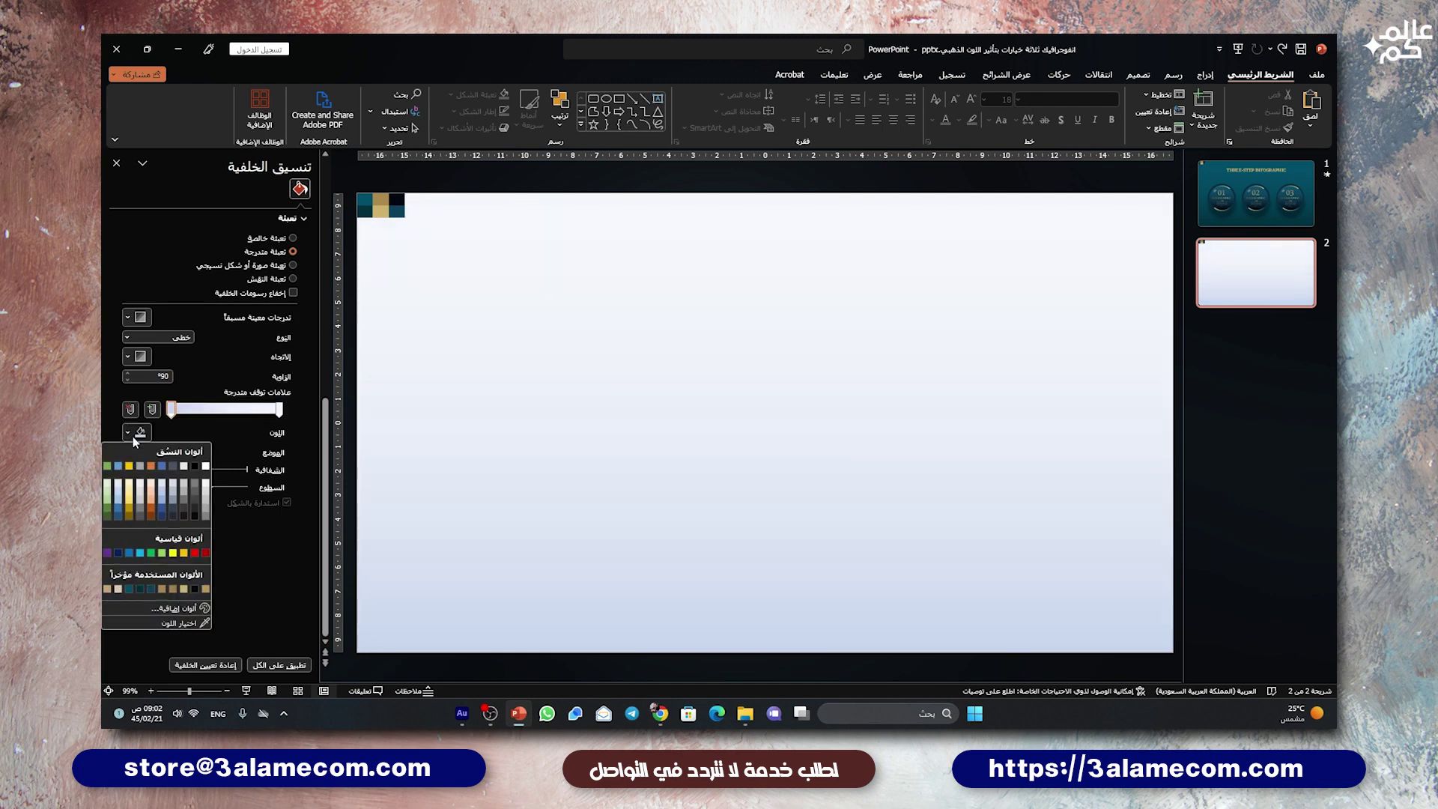
left_click(173, 622)
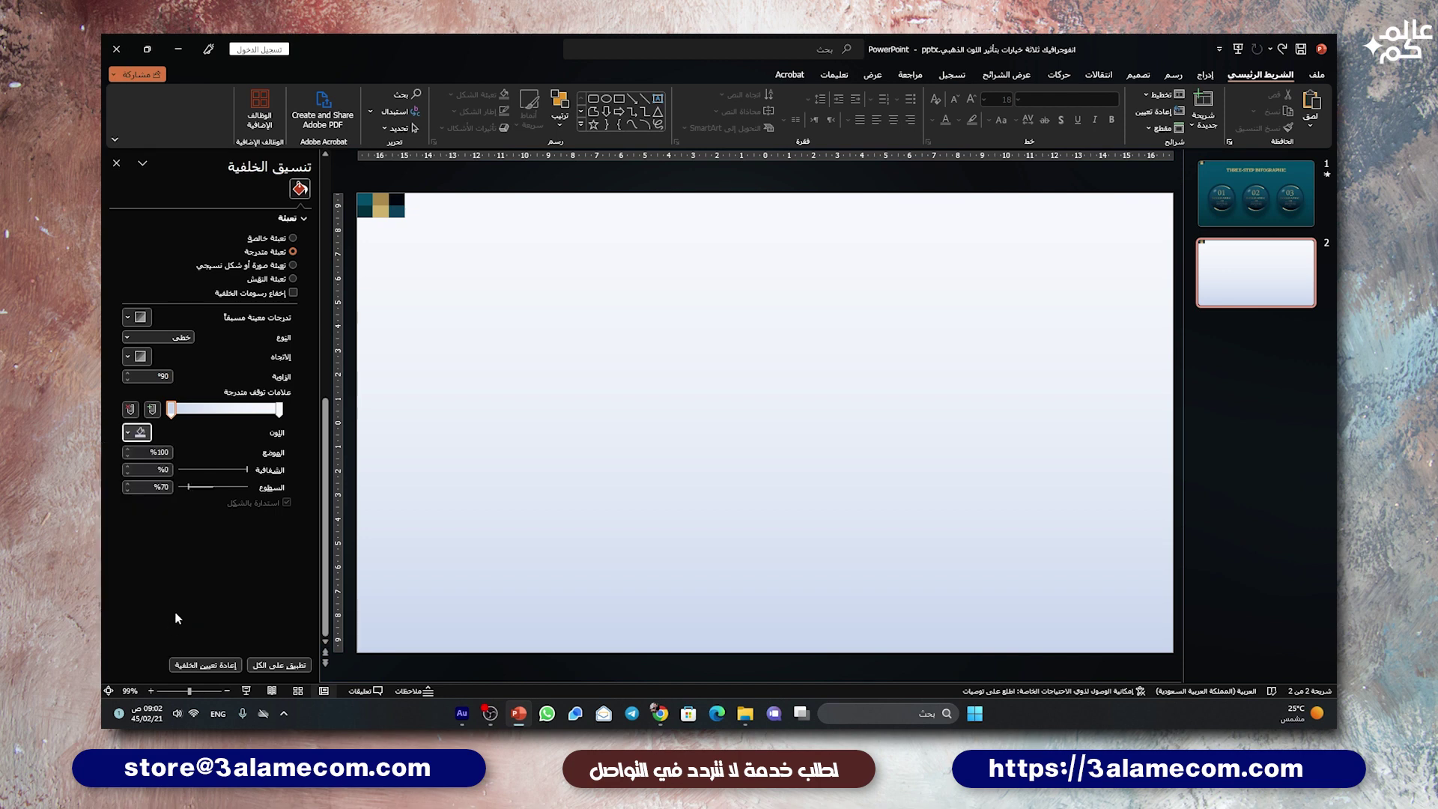
left_click(361, 215)
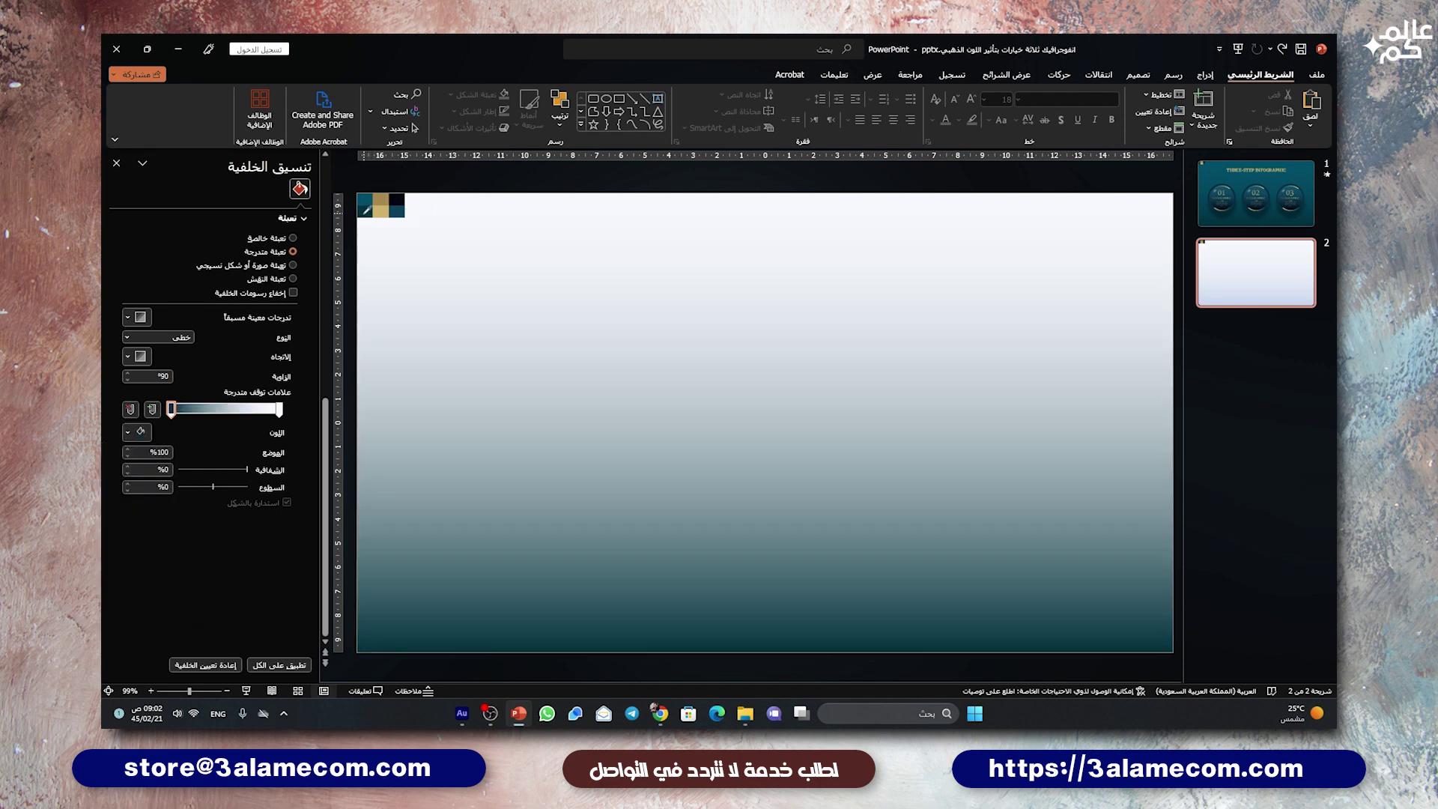
left_click(279, 412)
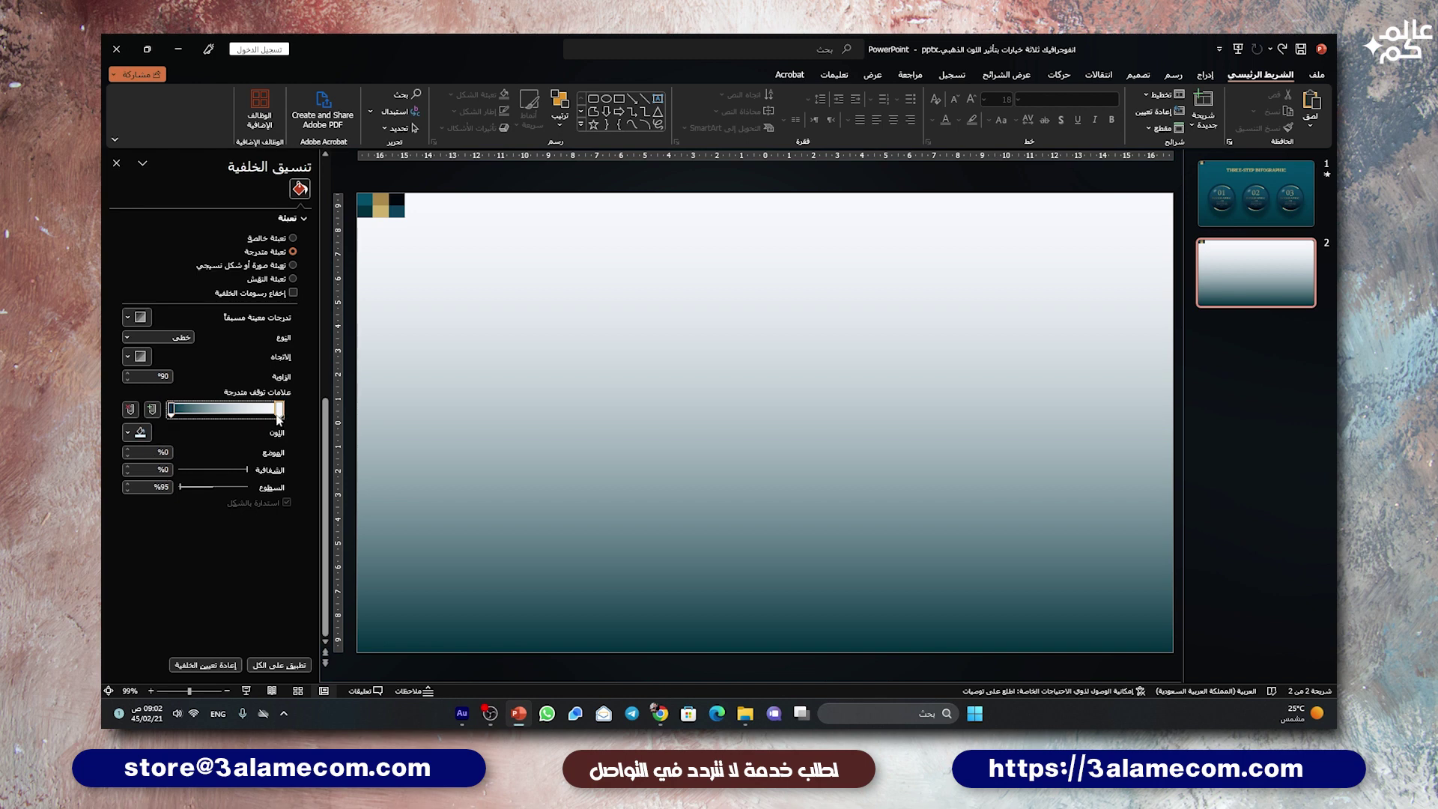
left_click(145, 436)
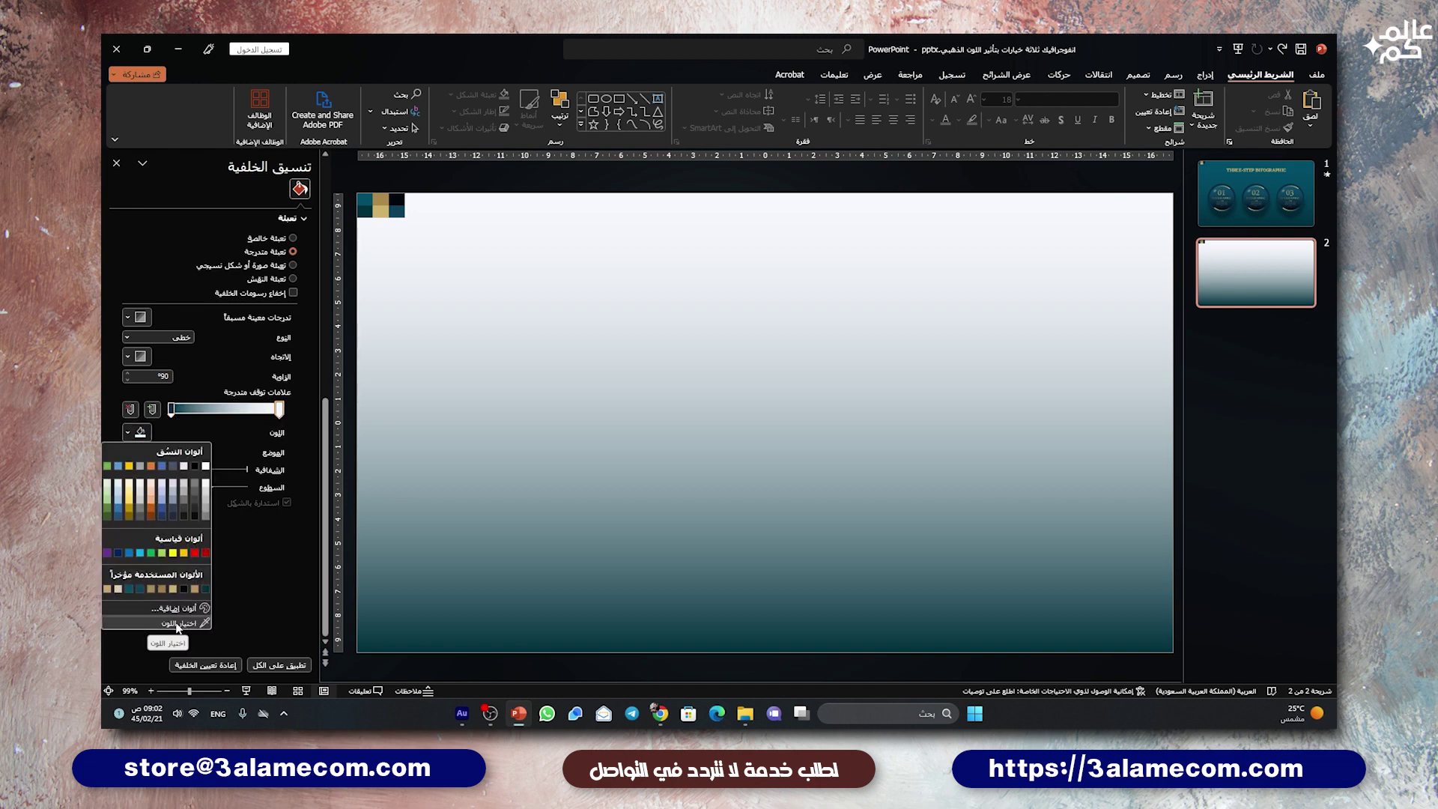
left_click(178, 625)
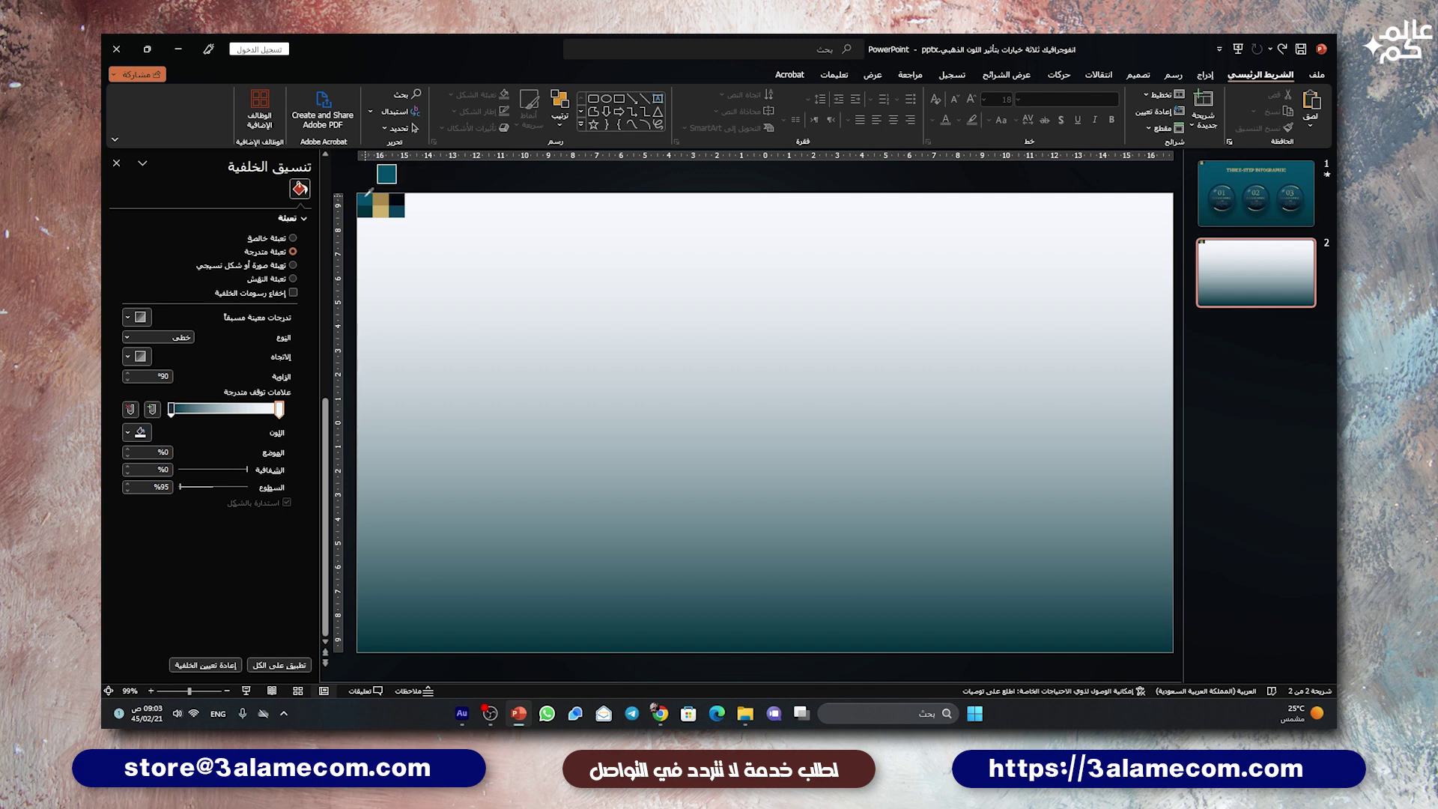
left_click(367, 194)
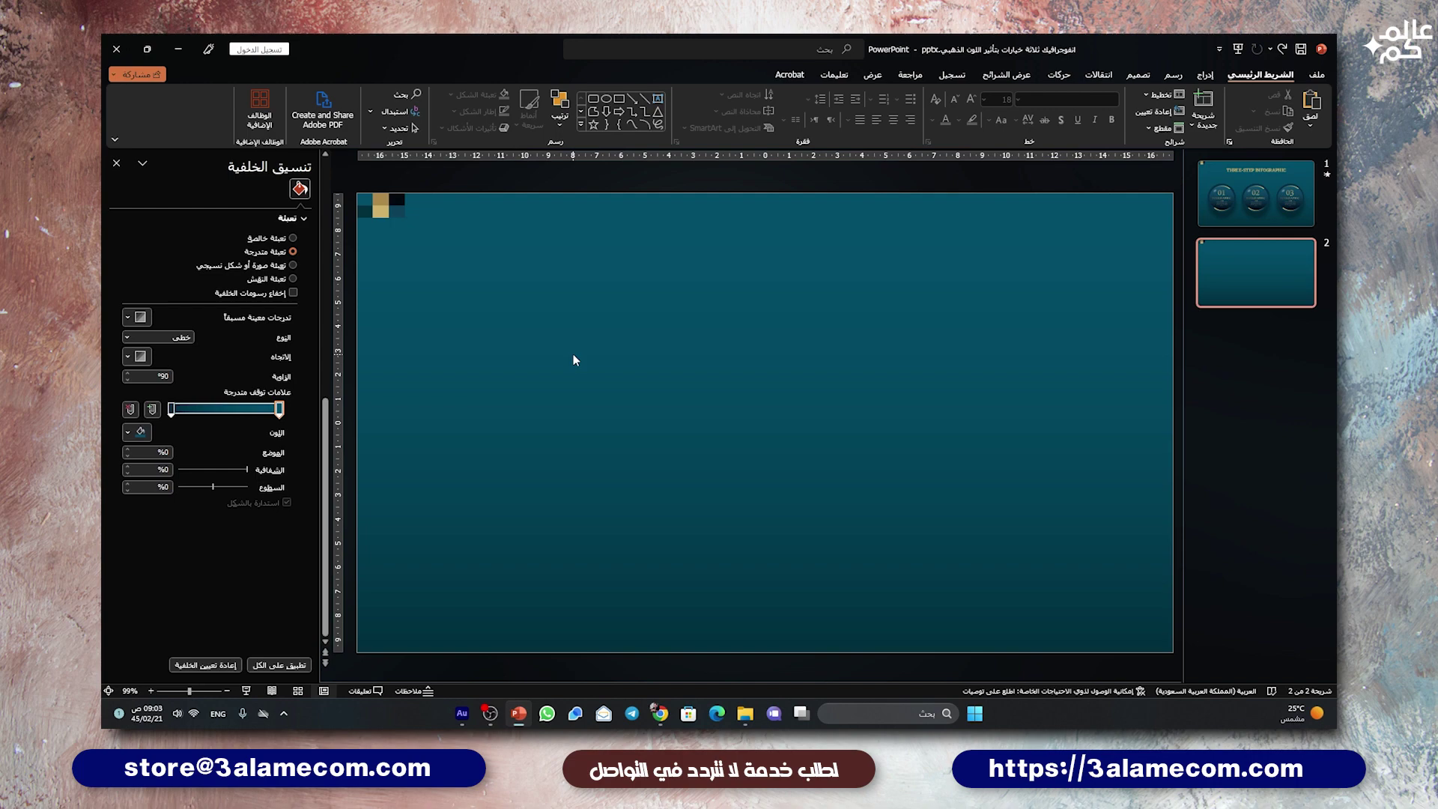
left_click(1206, 75)
Draw an outline-free circle, fill it with sampled dark teal, and centre it.
left_click(1117, 112)
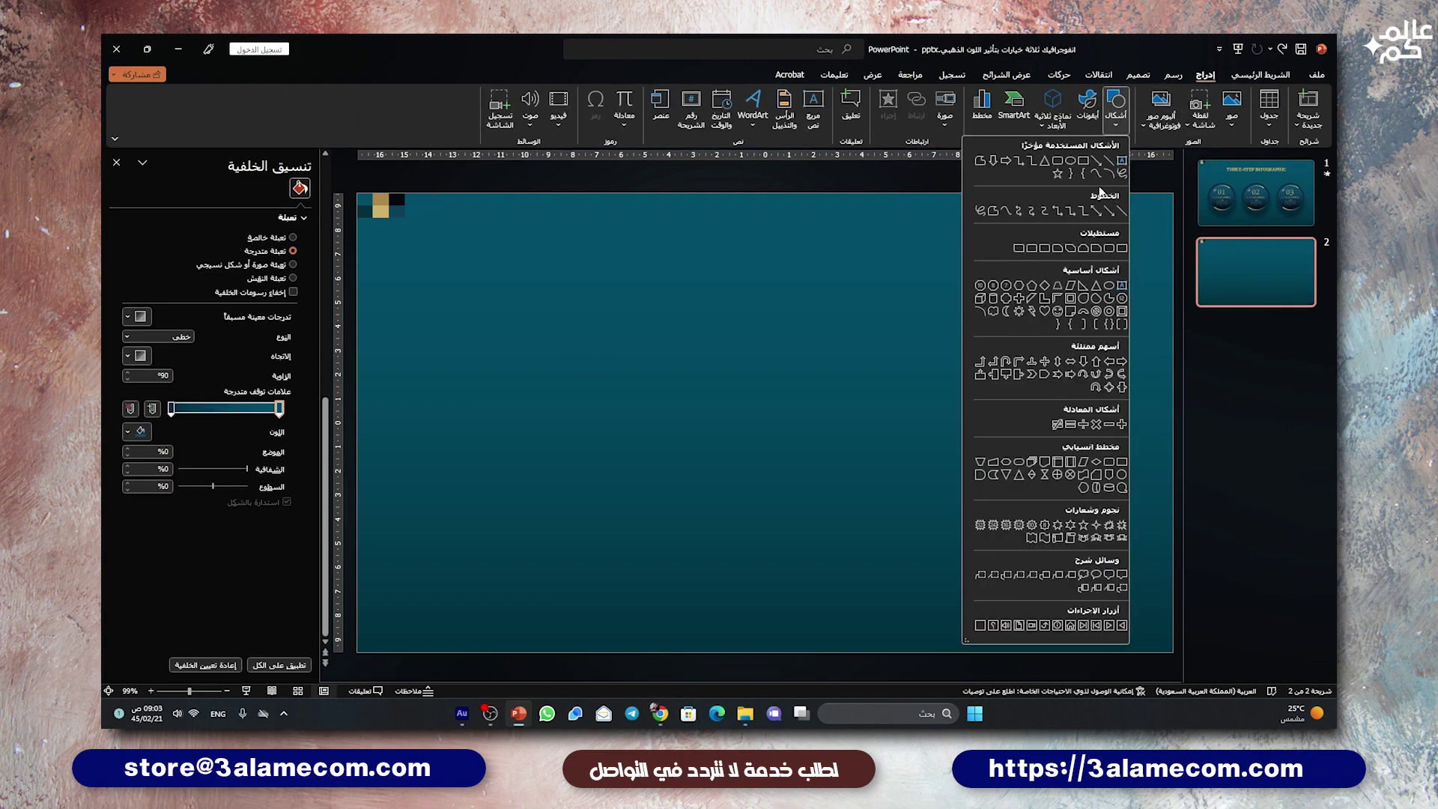
left_click(1075, 167)
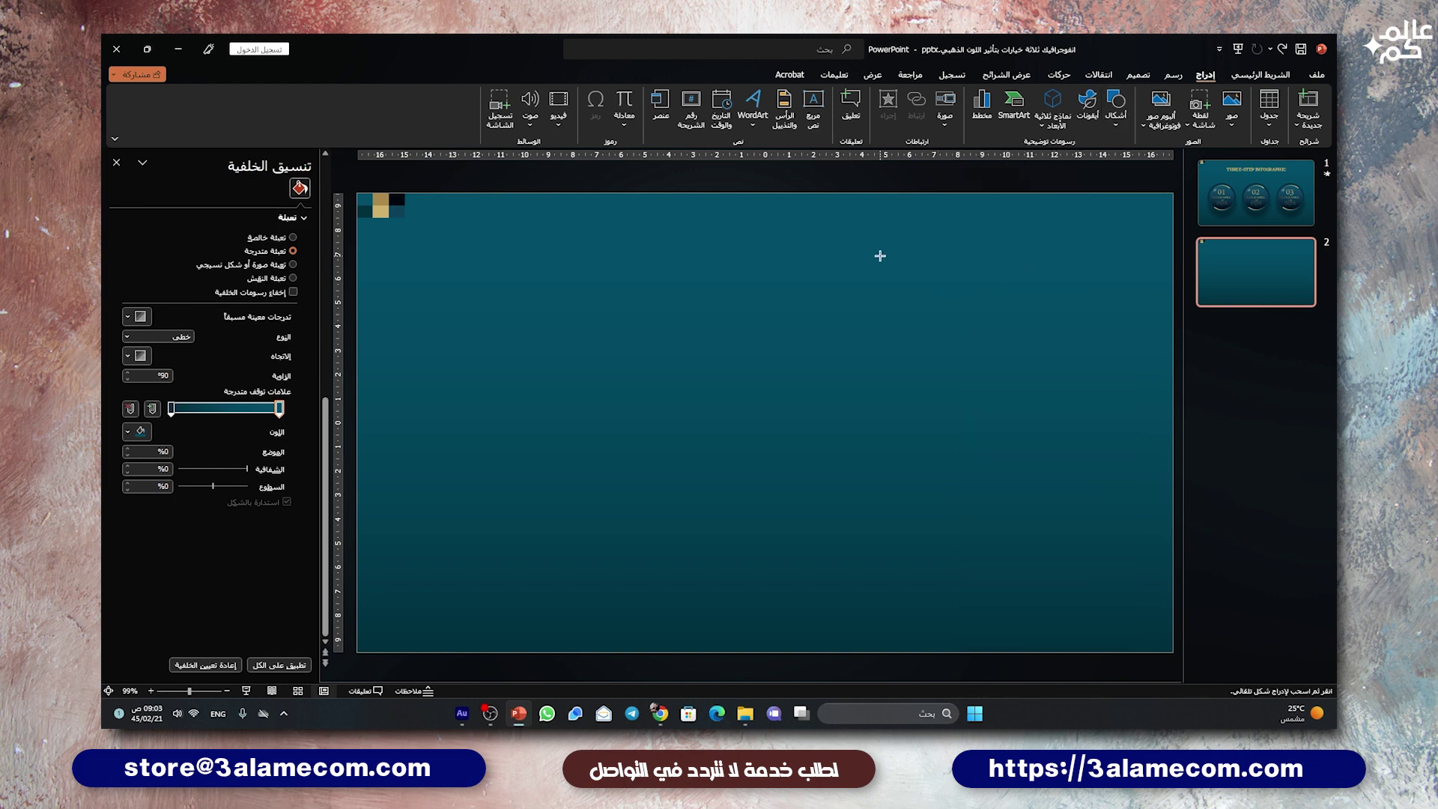
left_click_drag(871, 255, 1027, 461)
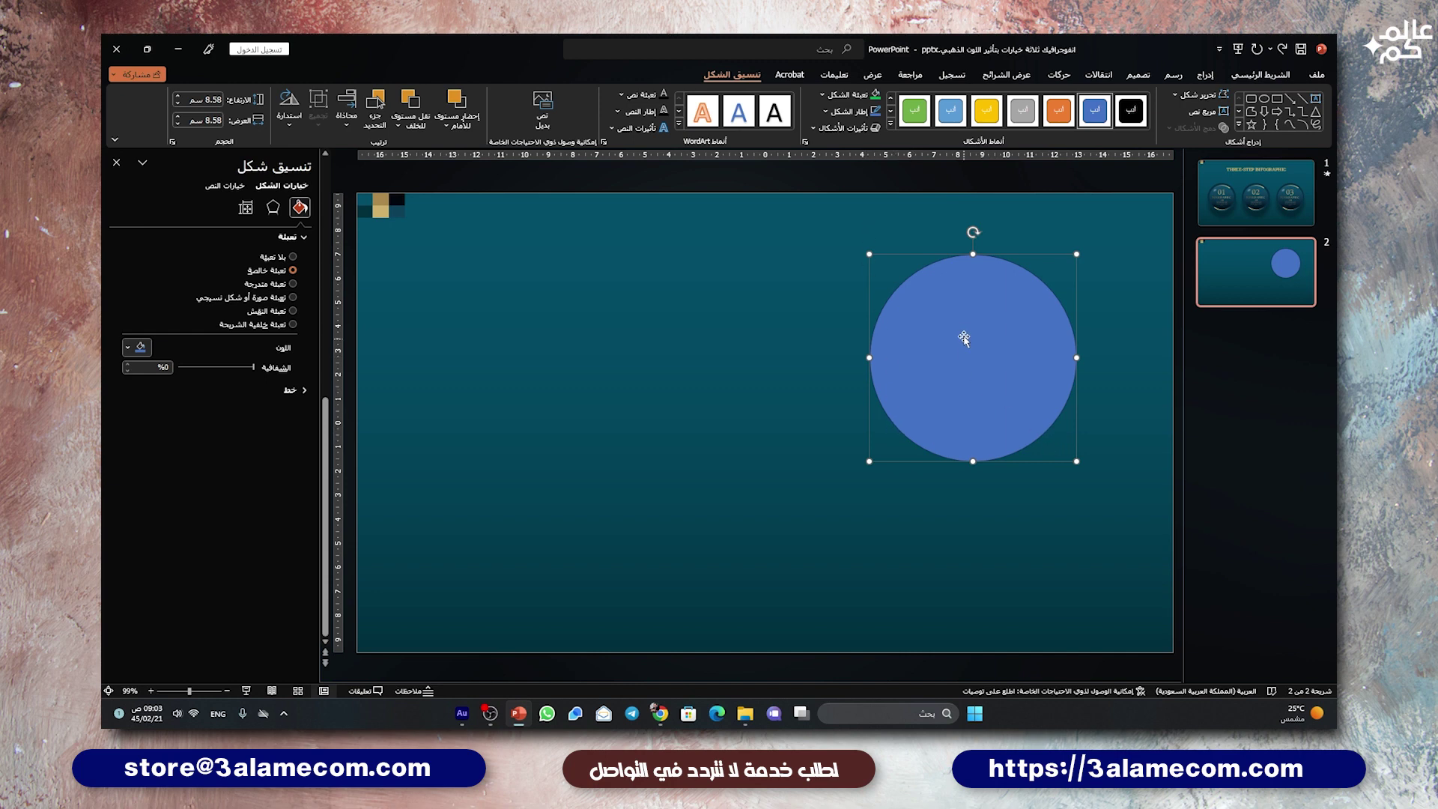
left_click(836, 111)
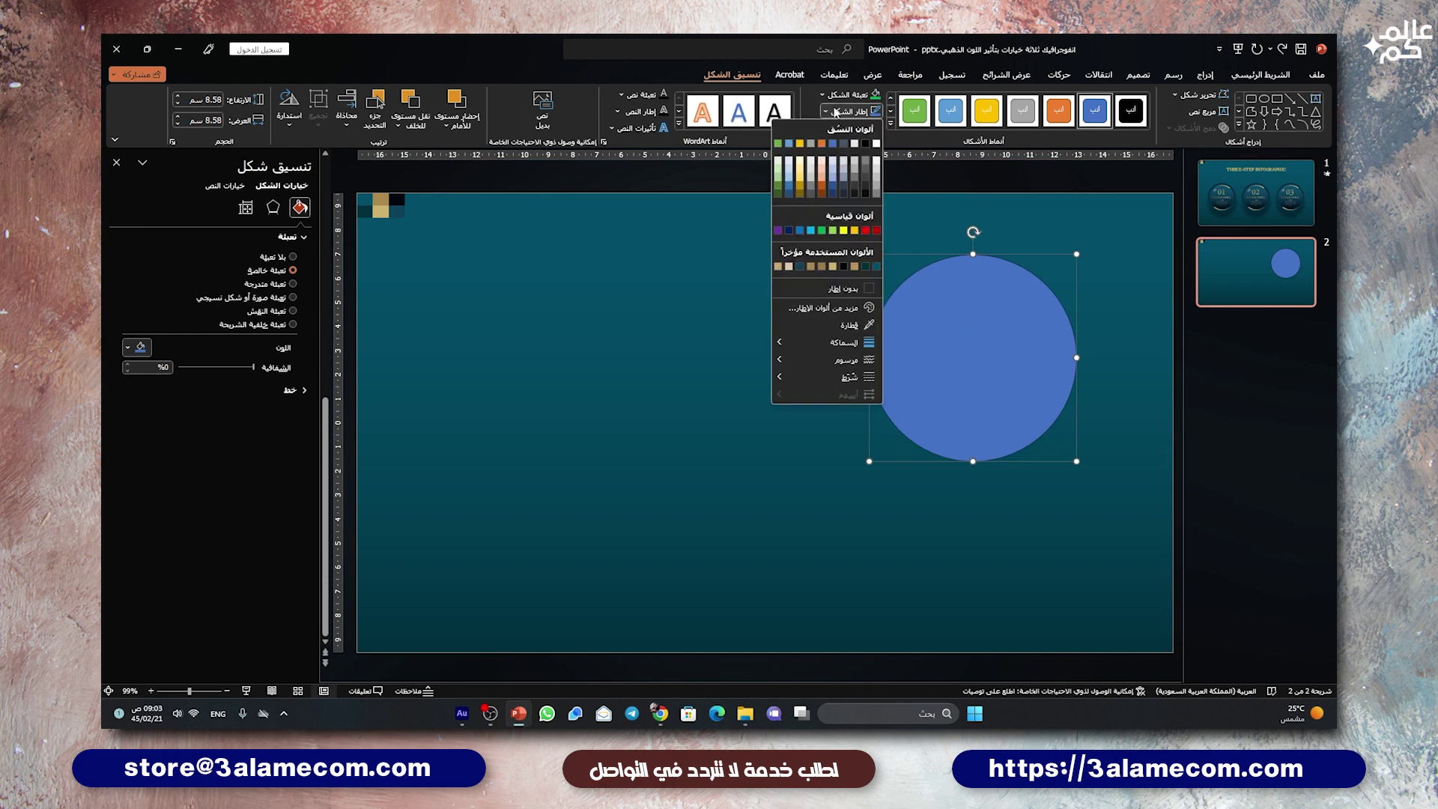
left_click(837, 286)
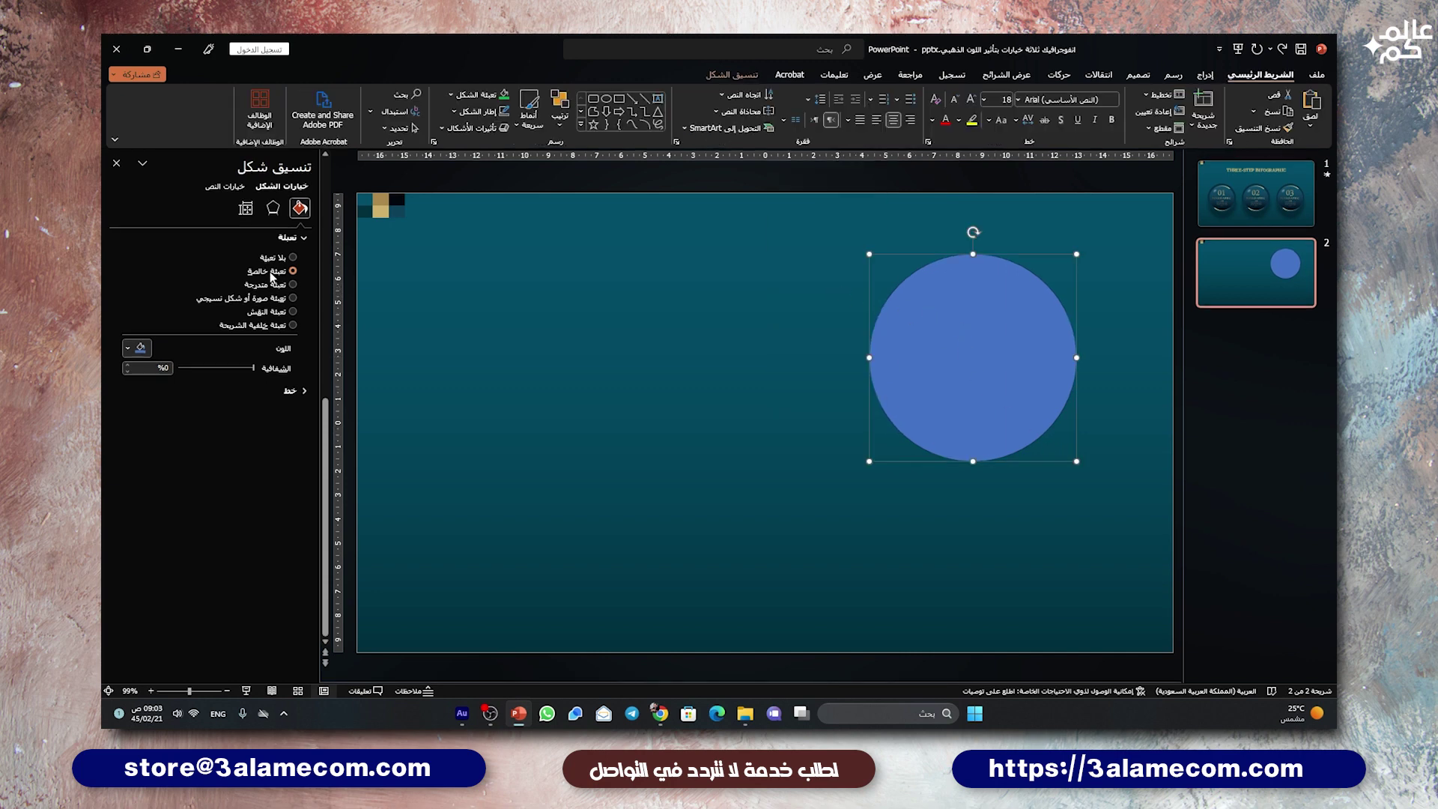
left_click(140, 347)
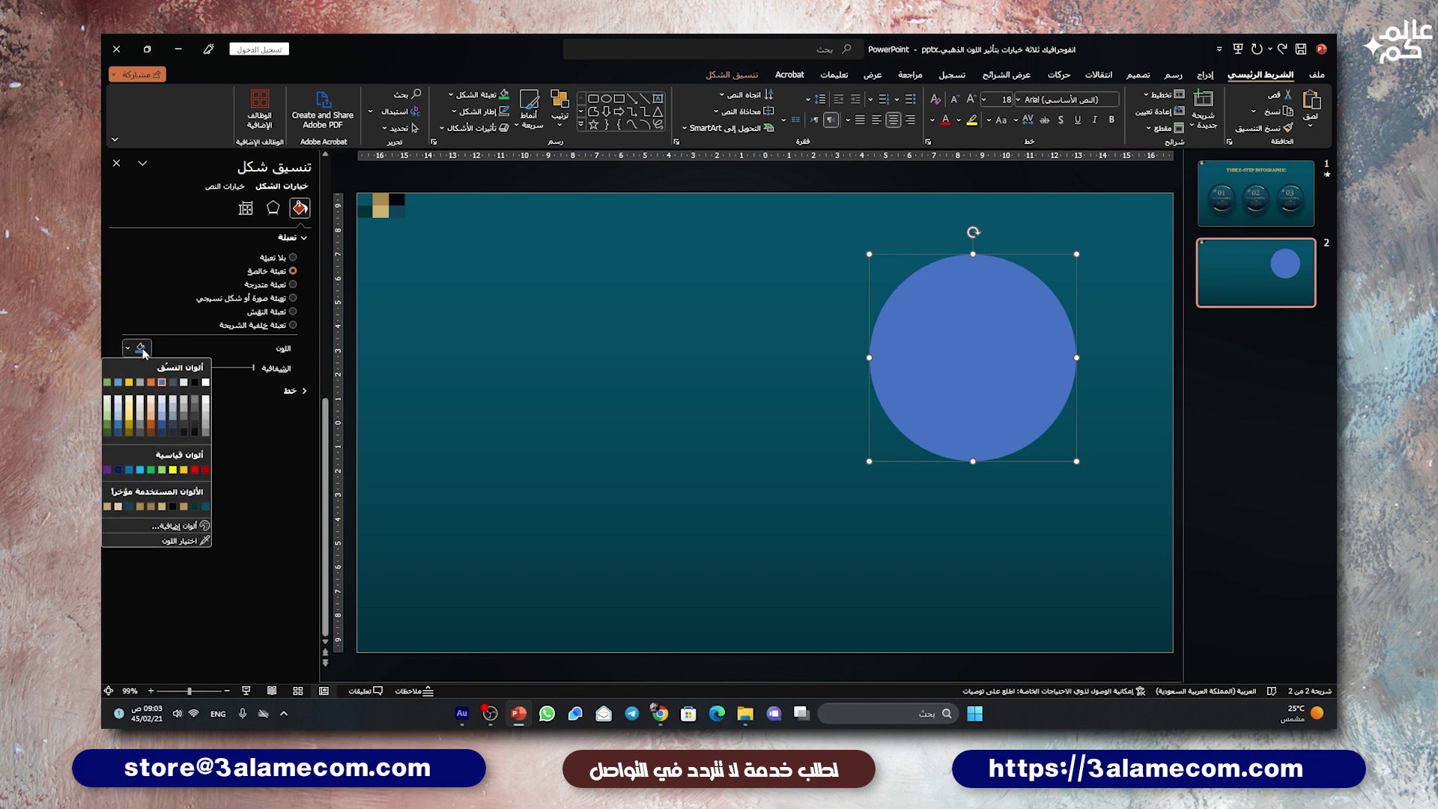
left_click(182, 541)
left_click(370, 212)
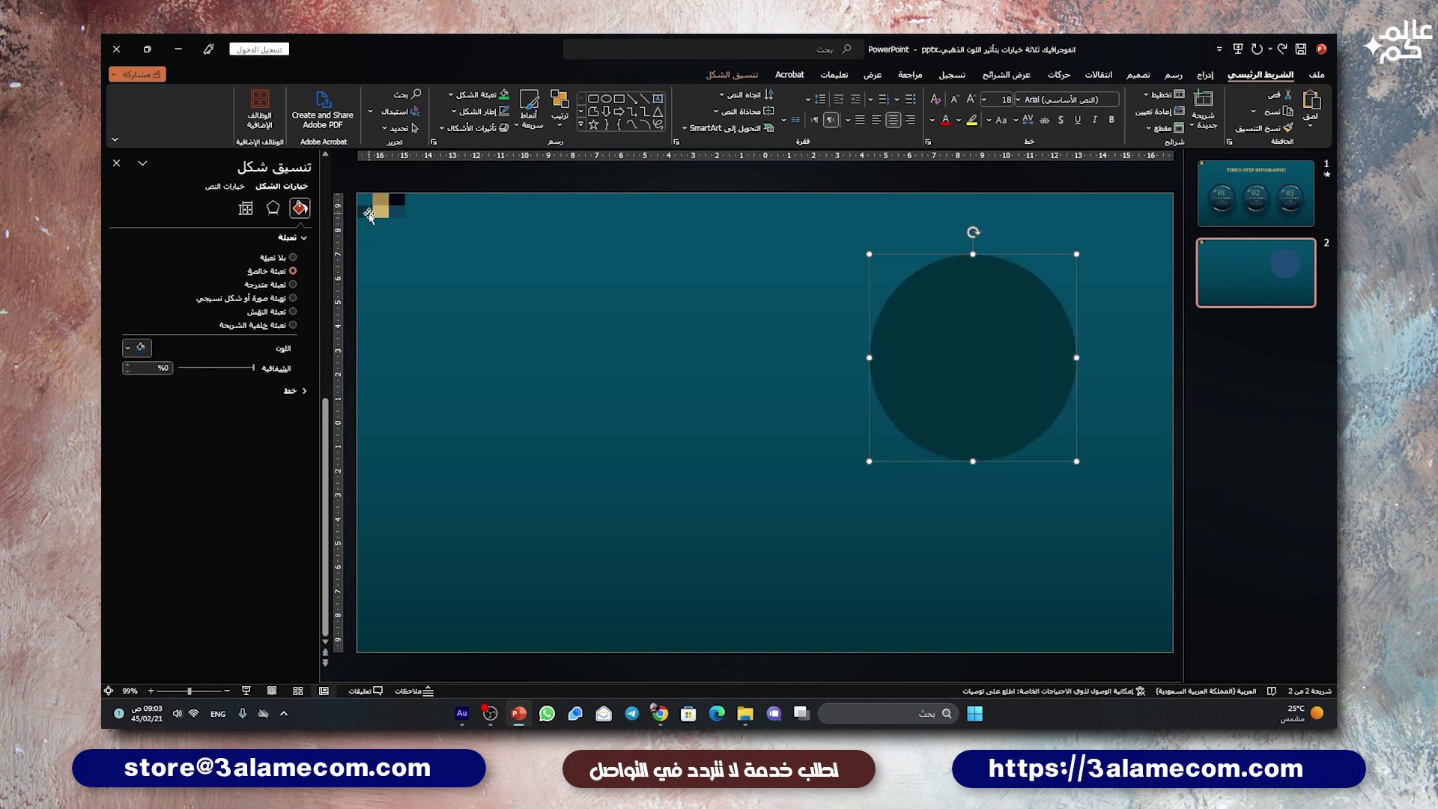
left_click_drag(957, 348, 731, 368)
Give the circle a centred outer shadow in a light colour with wider blur, as a glow.
left_click(273, 207)
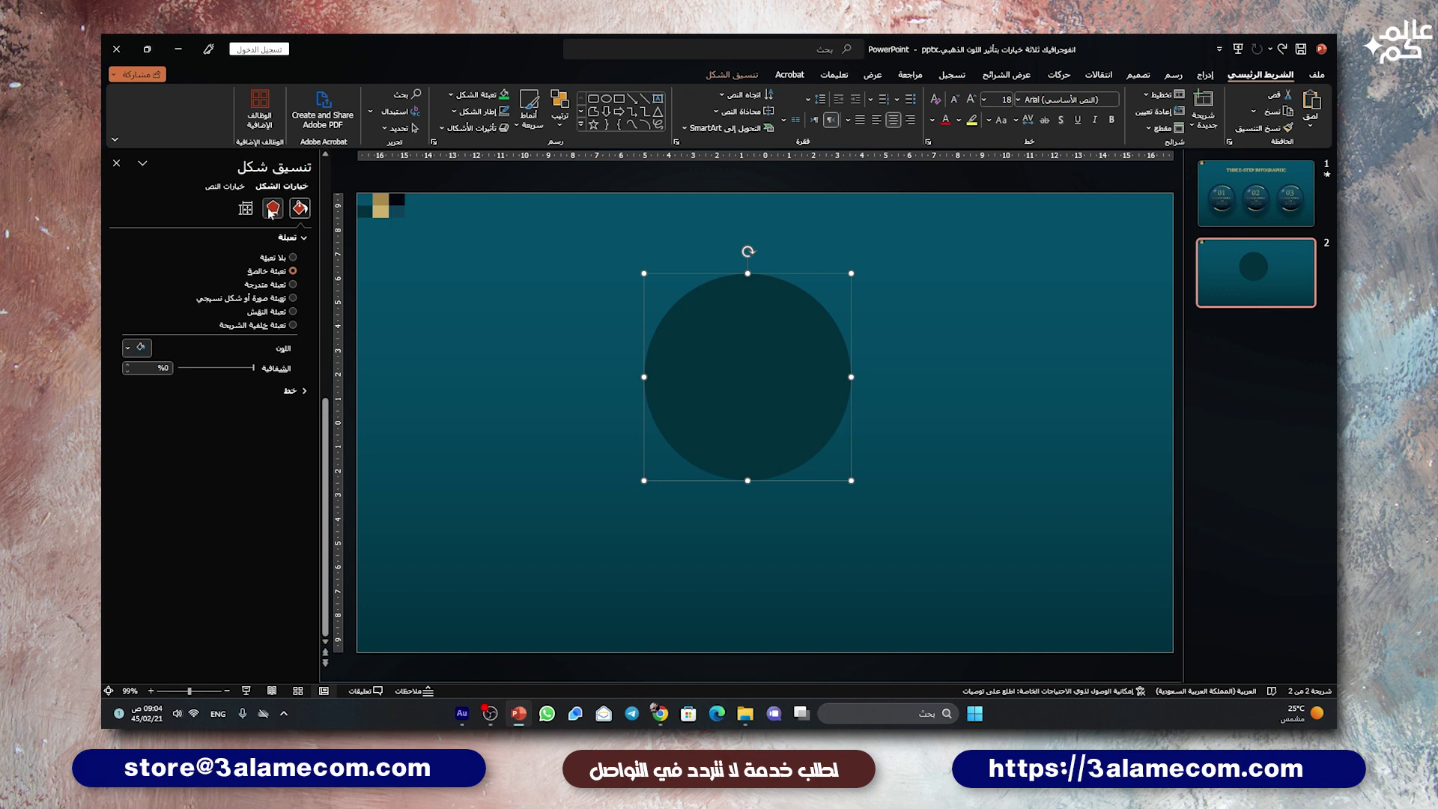
left_click(295, 237)
left_click(137, 257)
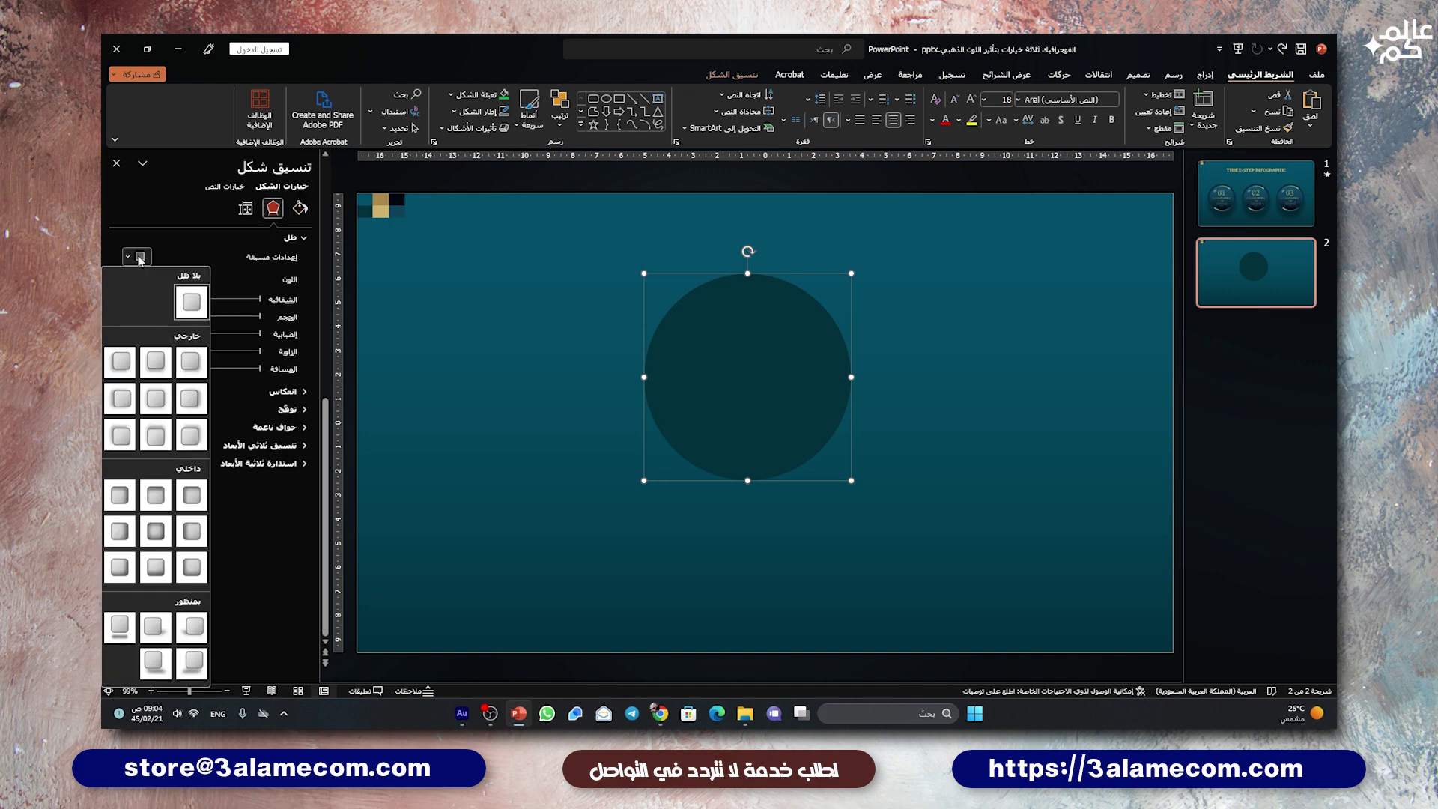
left_click(156, 400)
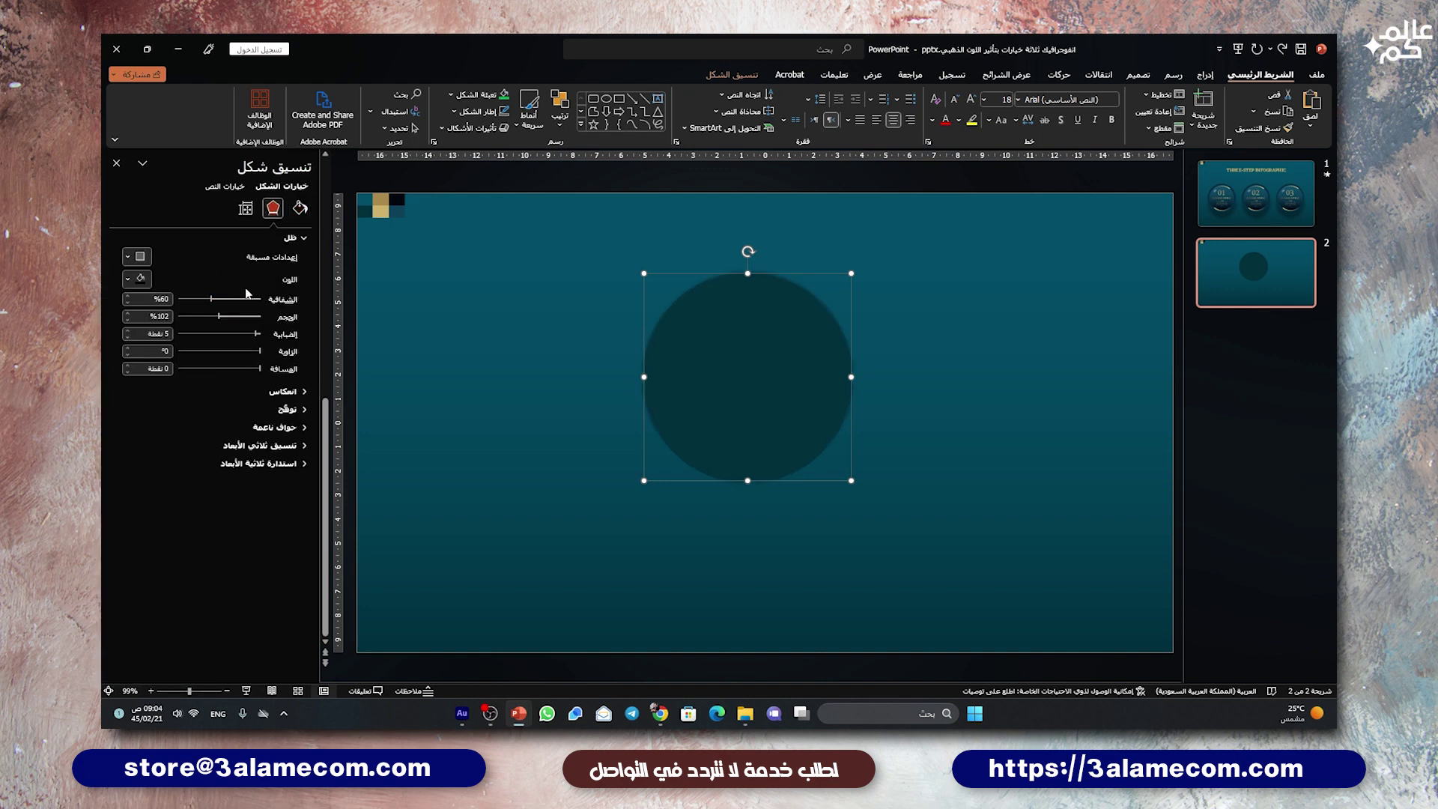
left_click(135, 281)
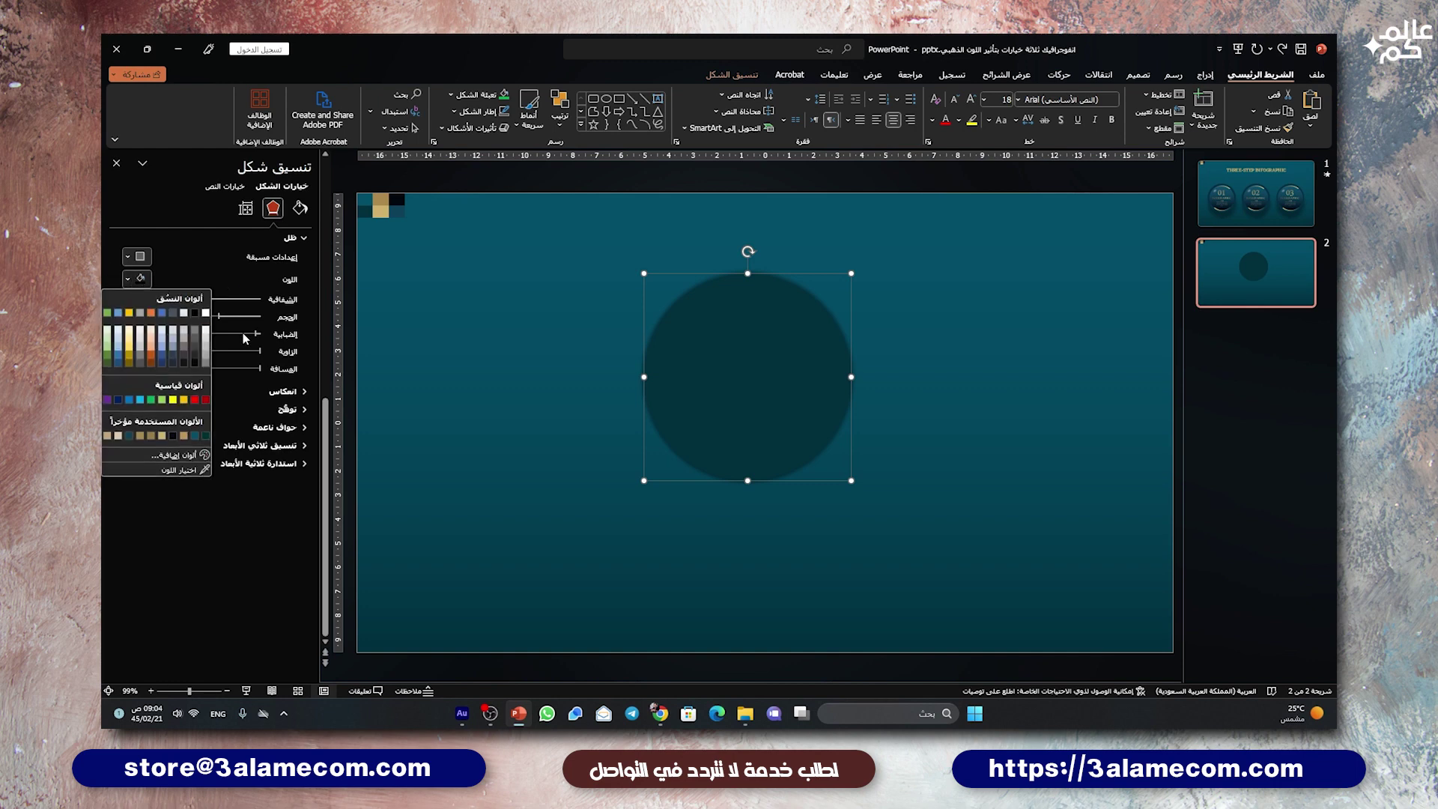
left_click(208, 317)
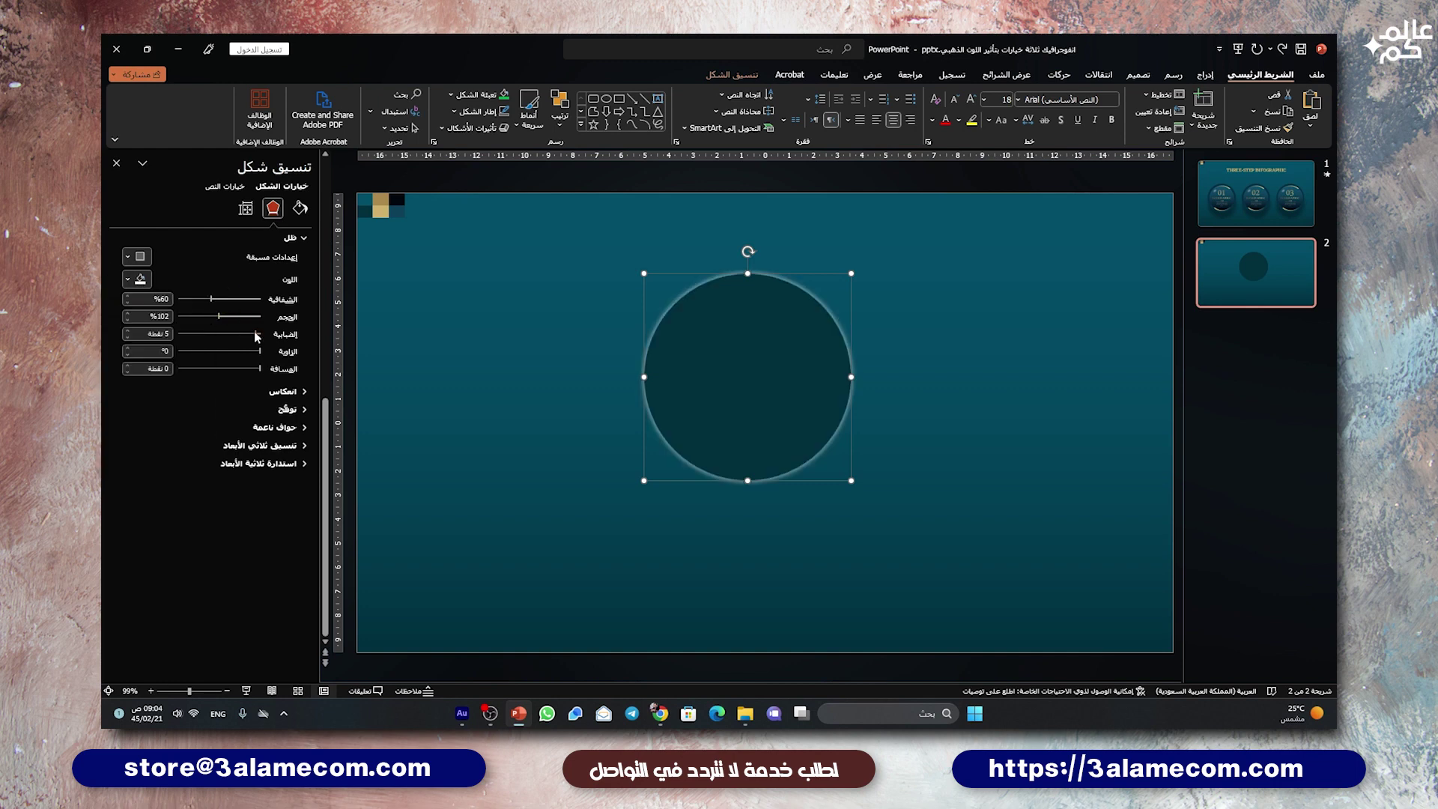
left_click_drag(257, 339, 244, 340)
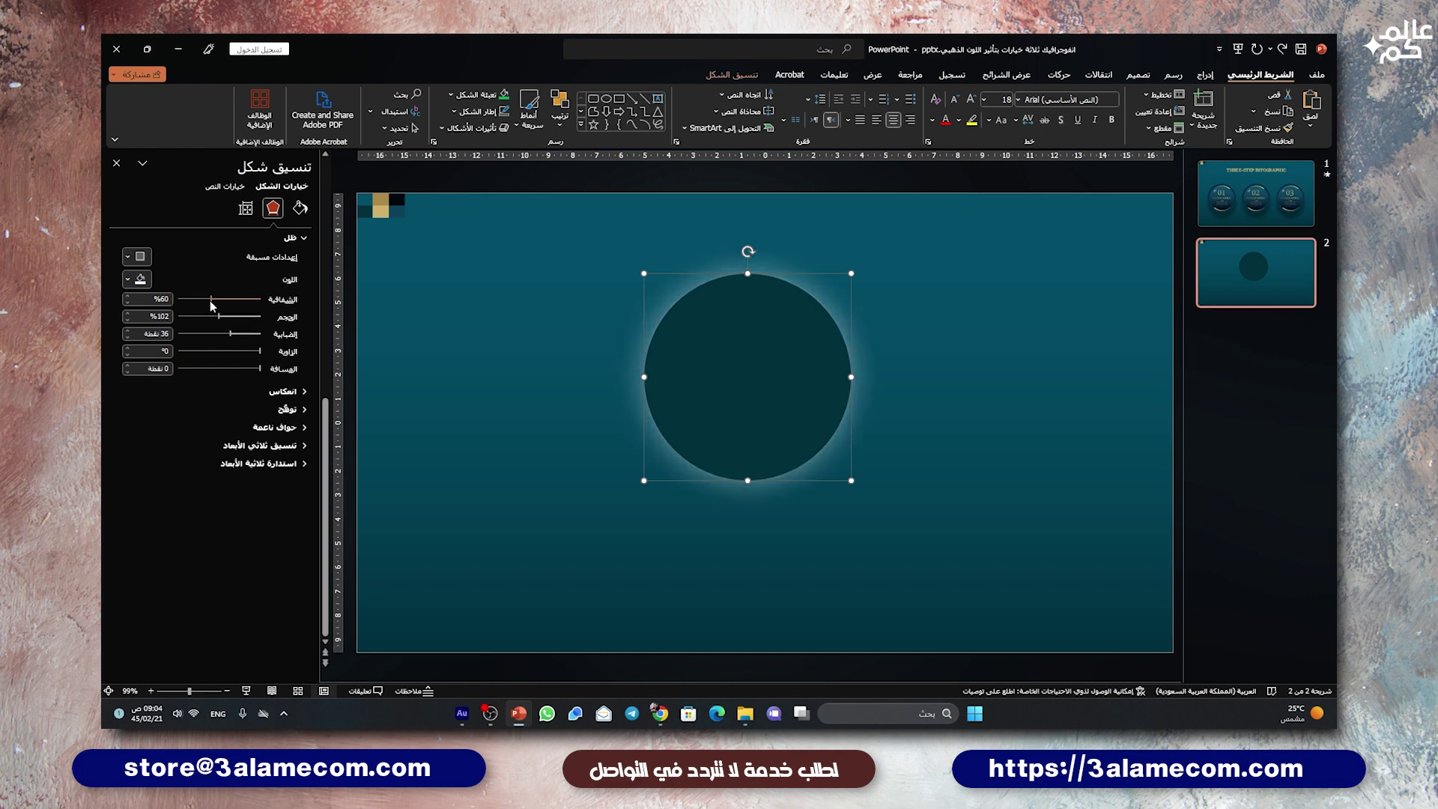
left_click_drag(212, 299, 191, 303)
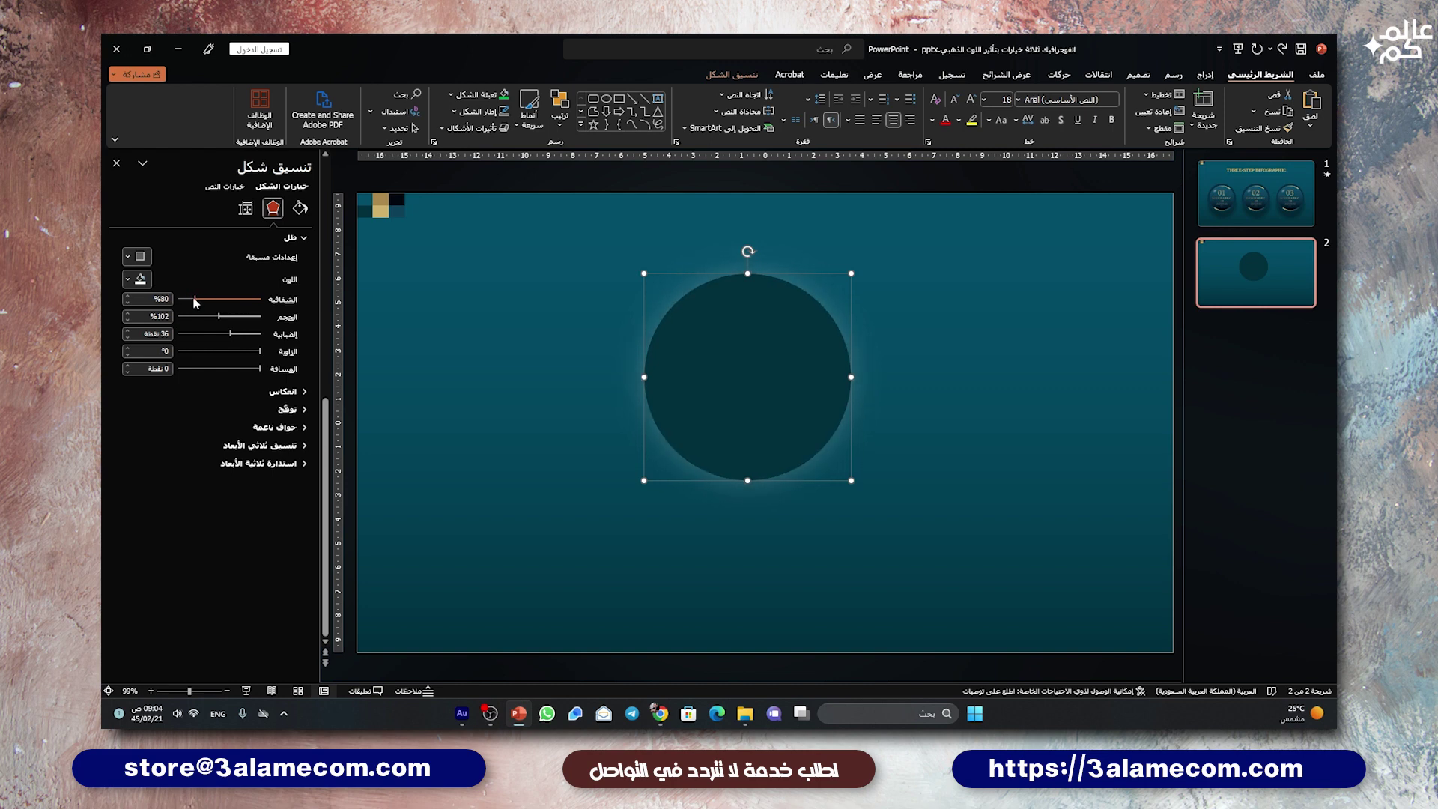
Place a copy of the circle to its left with no shadow and a gradient fill.
mouse_move(732, 363)
left_mouse_down()
mouse_move(850, 320)
mouse_move(494, 321)
left_mouse_up()
left_click(131, 256)
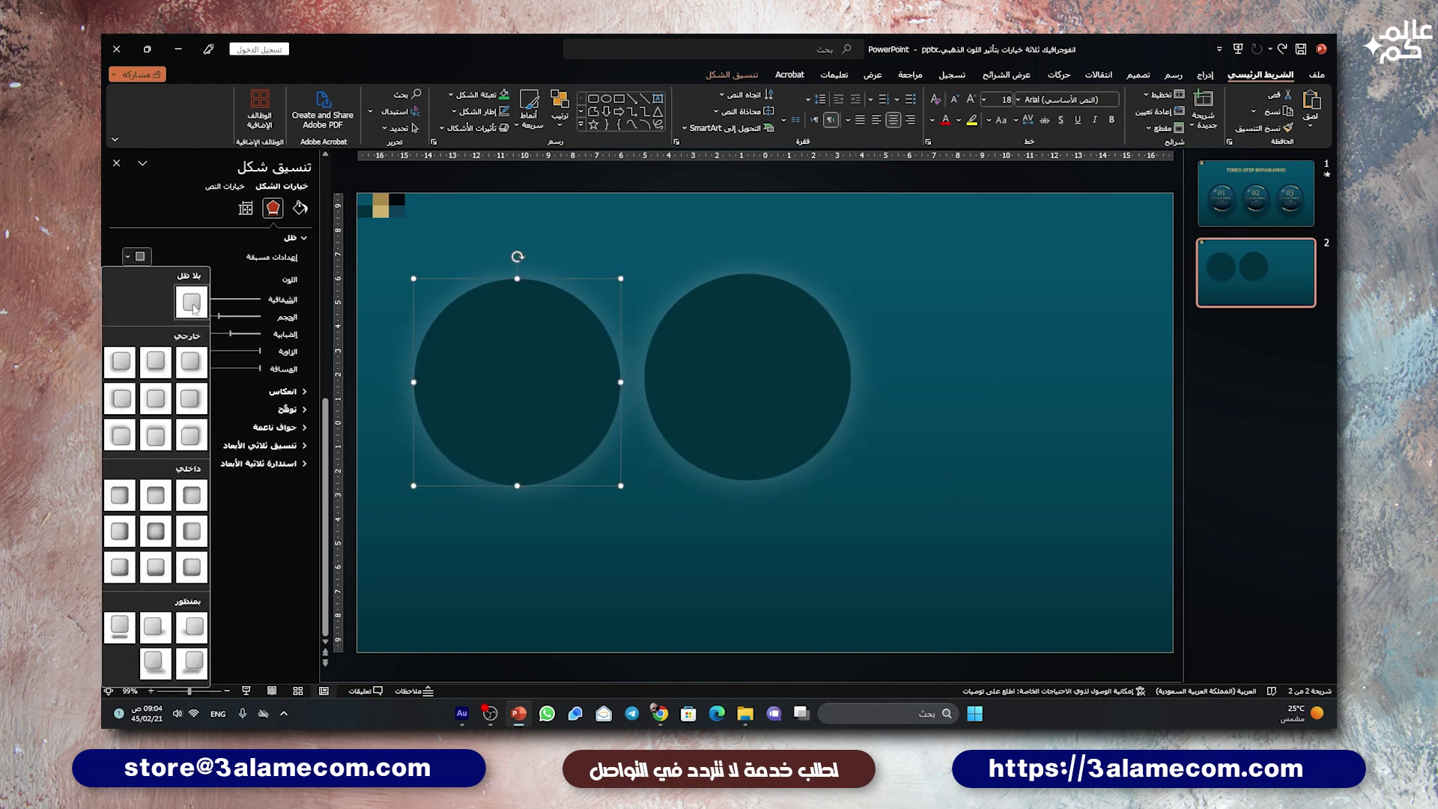
left_click(192, 303)
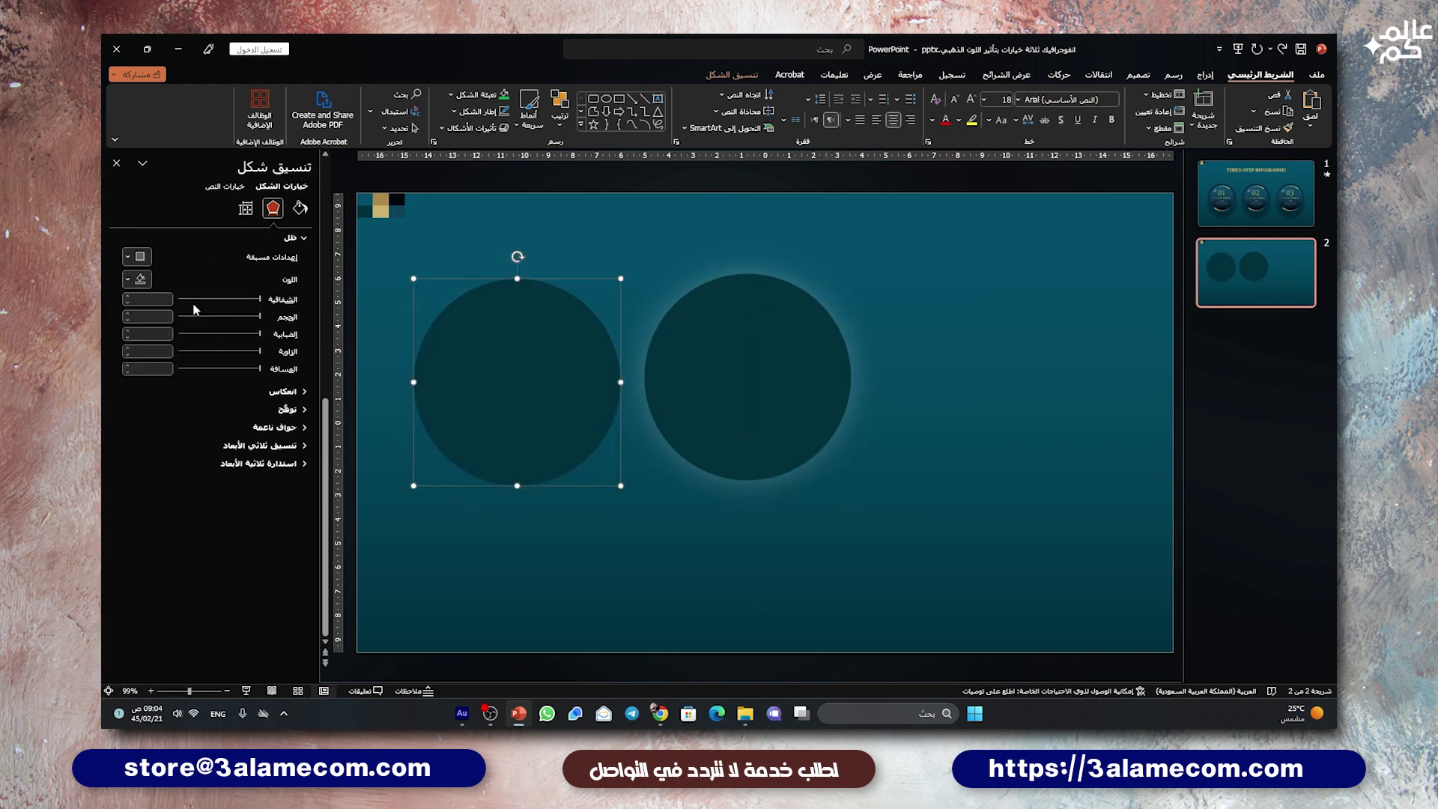
left_click(300, 208)
left_click(257, 285)
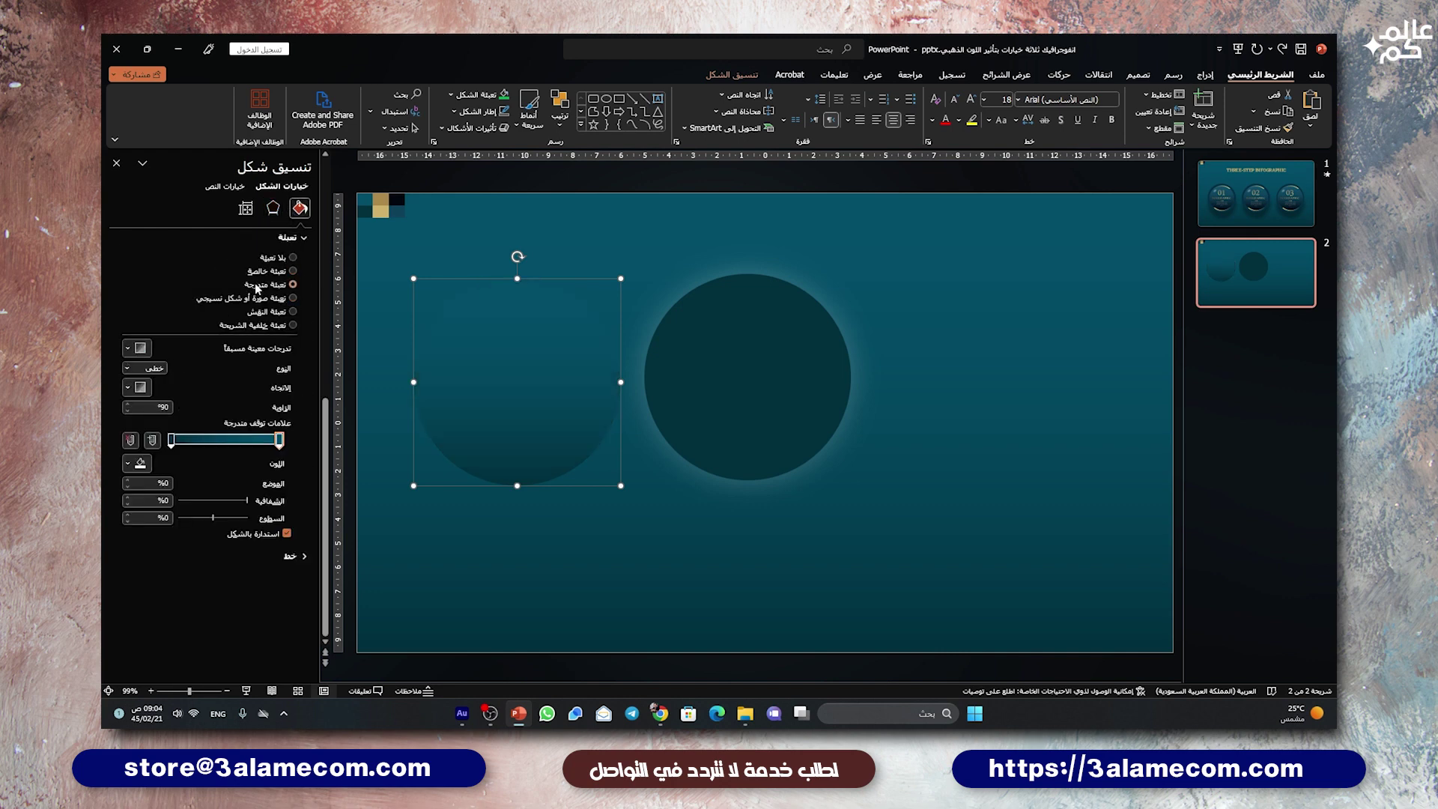
Set the left circle's gradient stops to near-black and dark navy sampled from the slide.
left_click(171, 440)
left_click(140, 463)
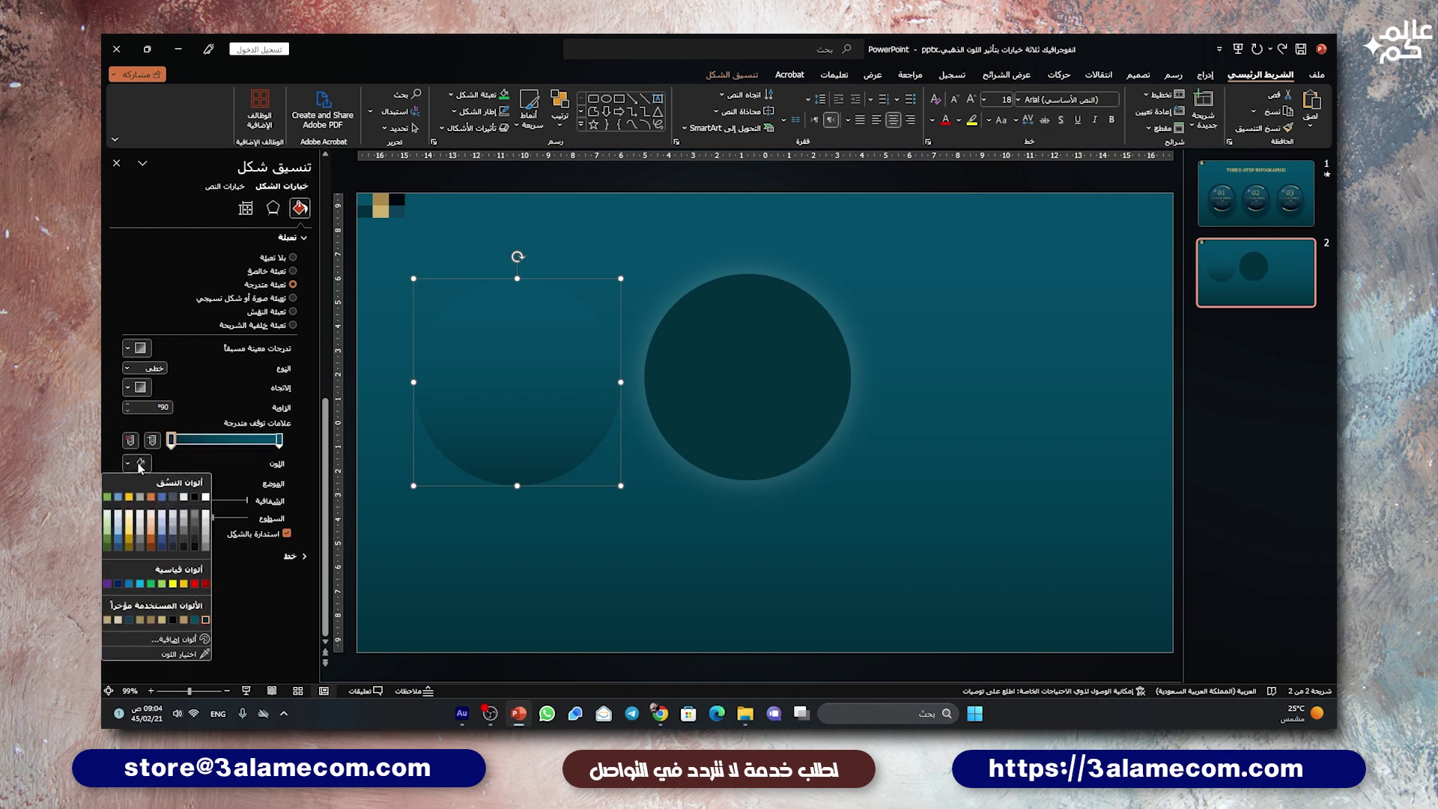
left_click(176, 655)
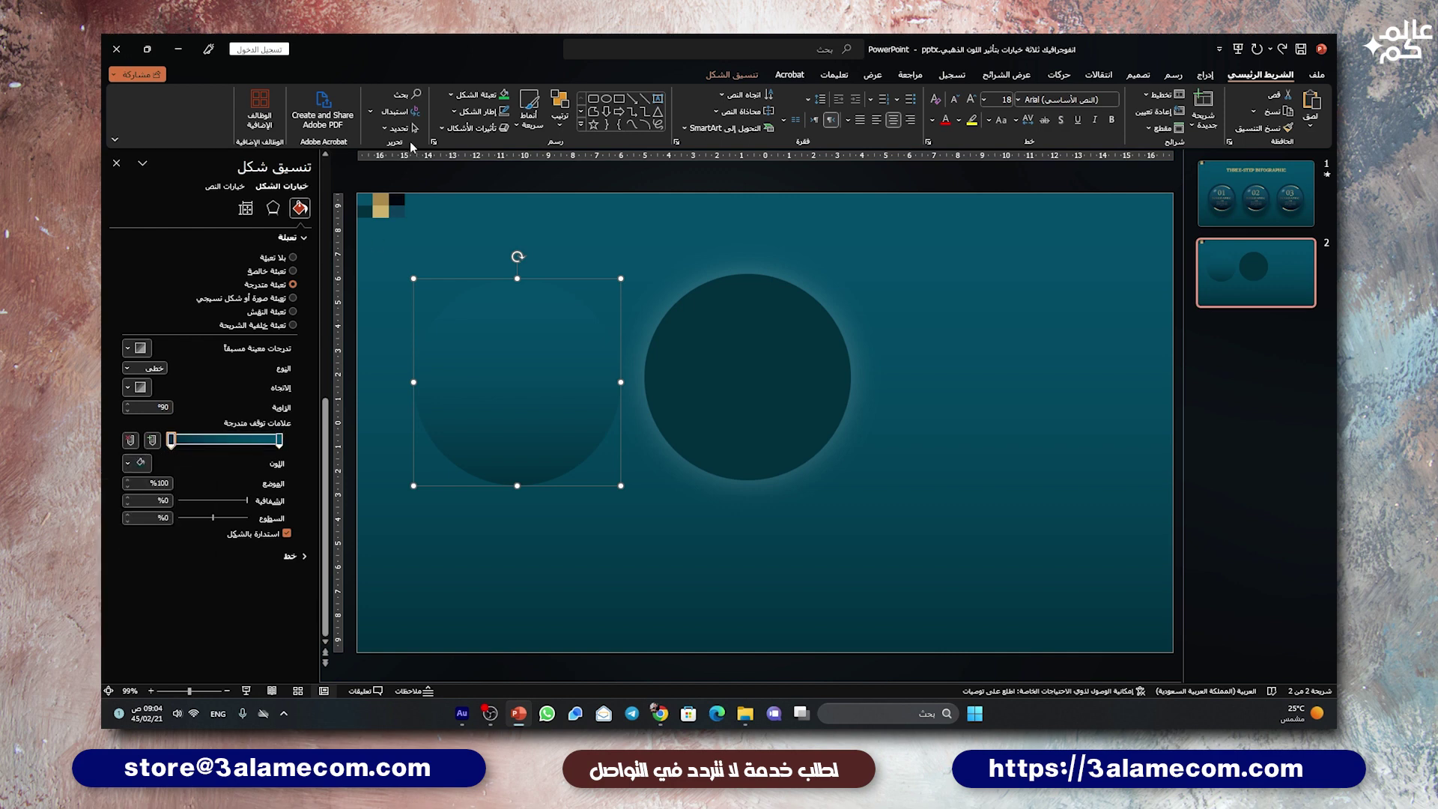
left_click(398, 199)
left_click(279, 440)
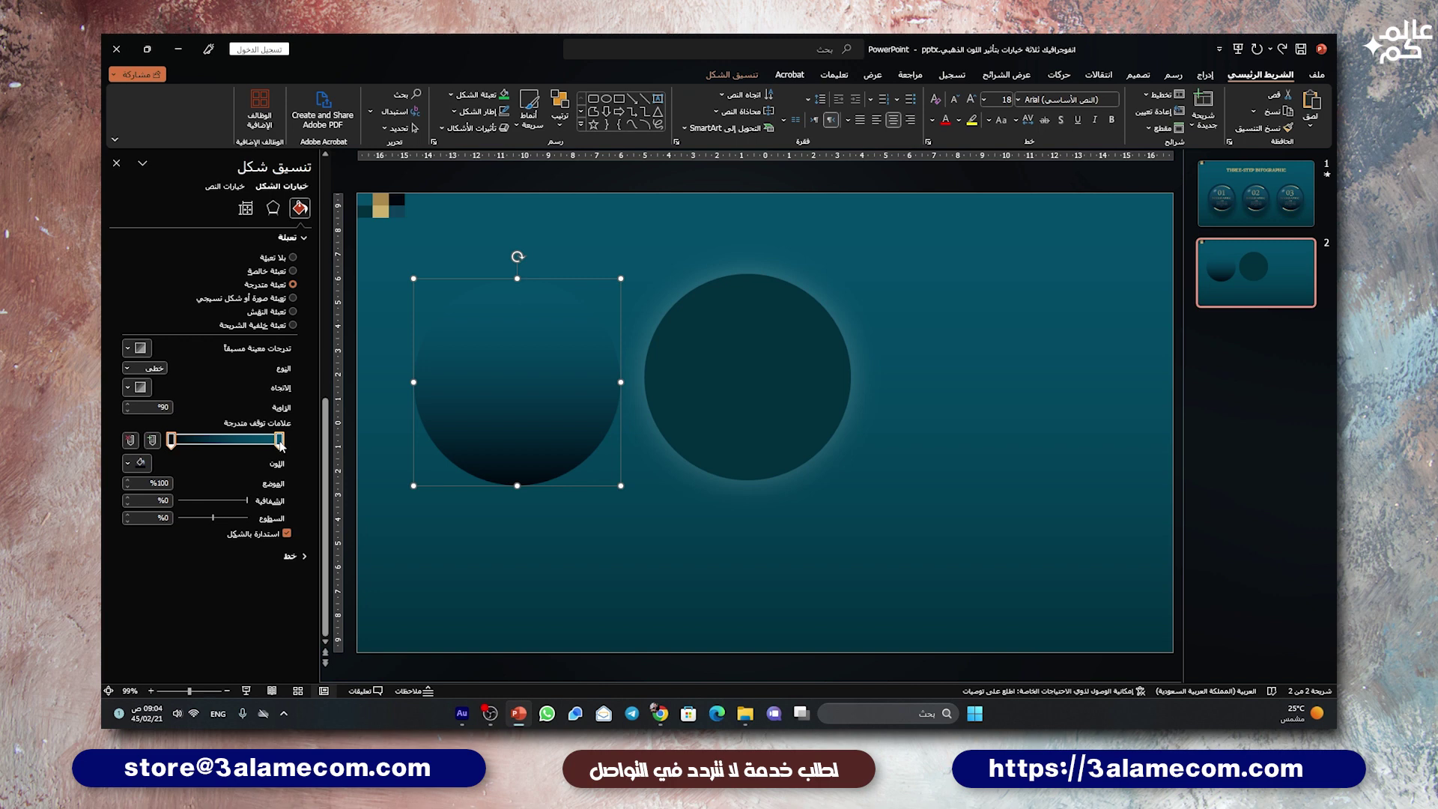
left_click(140, 463)
left_click(176, 655)
left_click(405, 209)
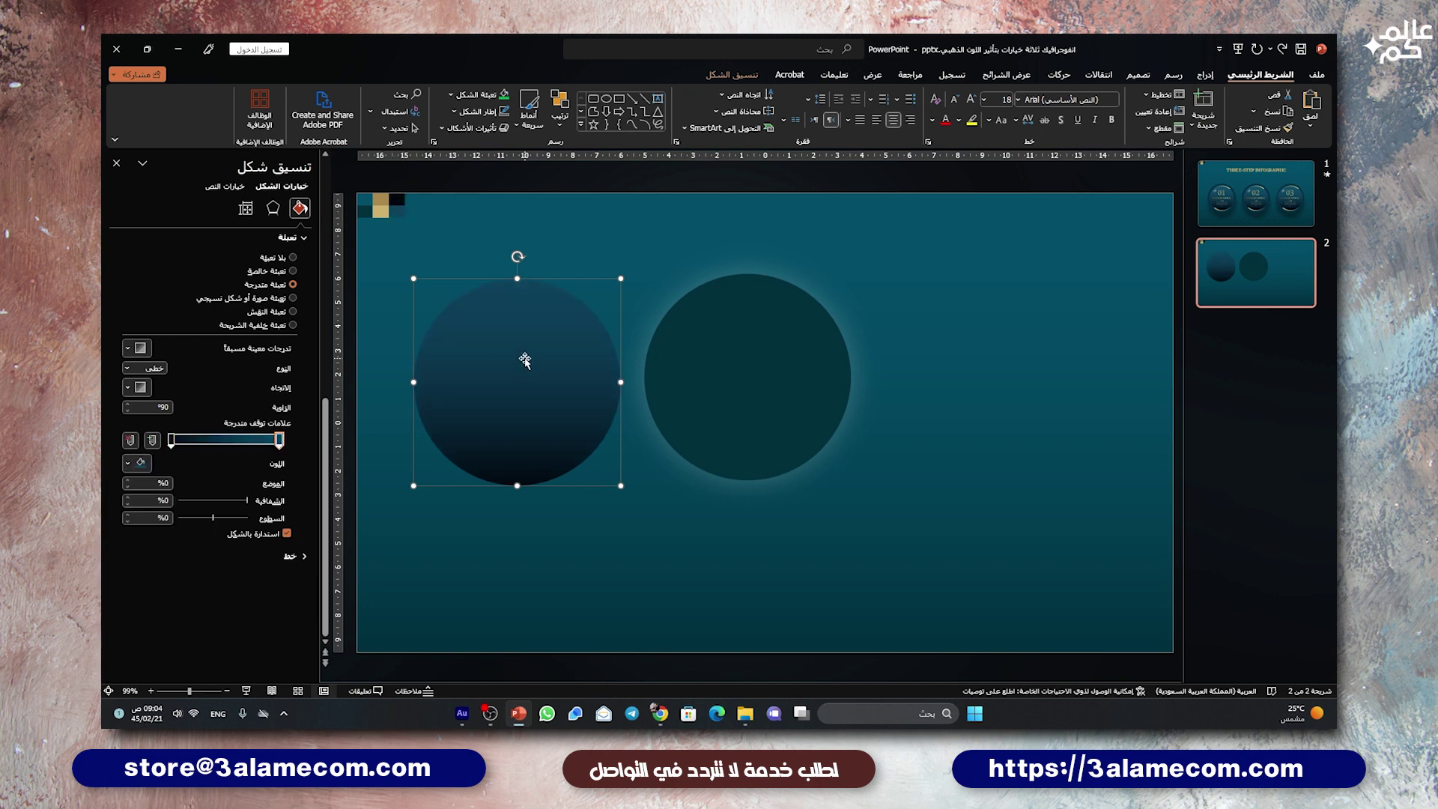
left_click(613, 284)
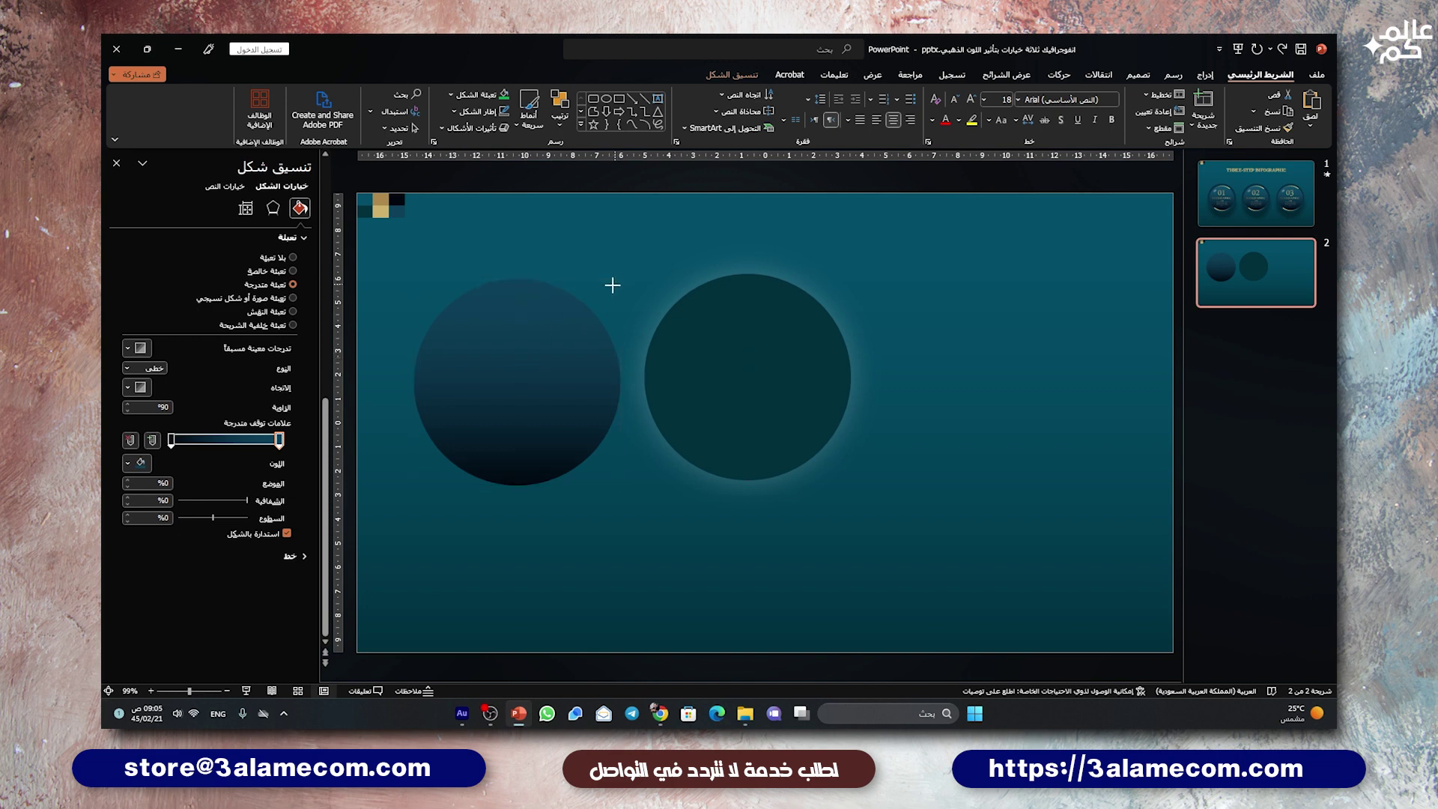
left_click(580, 315)
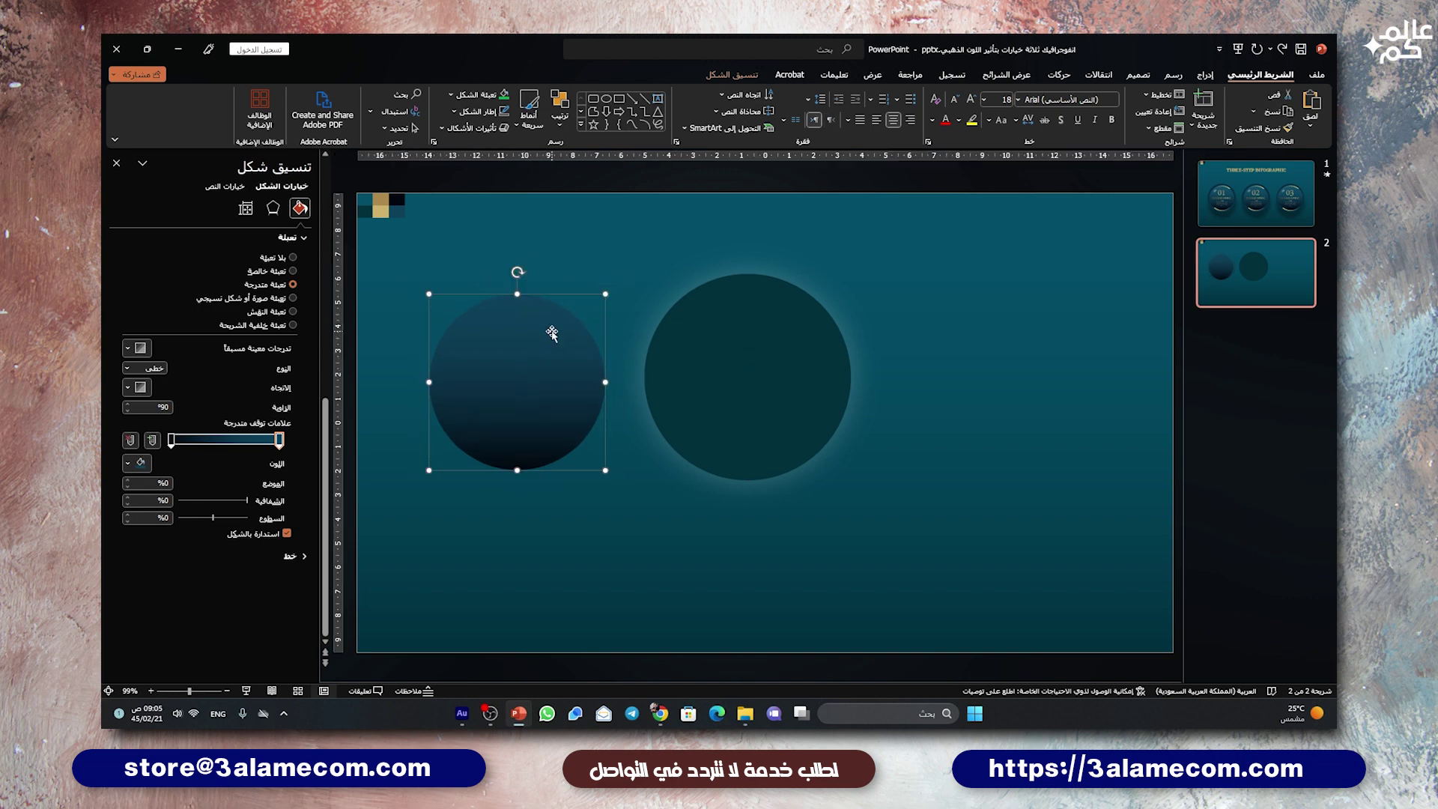
Move the gradient circle onto the glowing circle and add an inner shadow with 44 pt blur.
left_click_drag(552, 333, 783, 328)
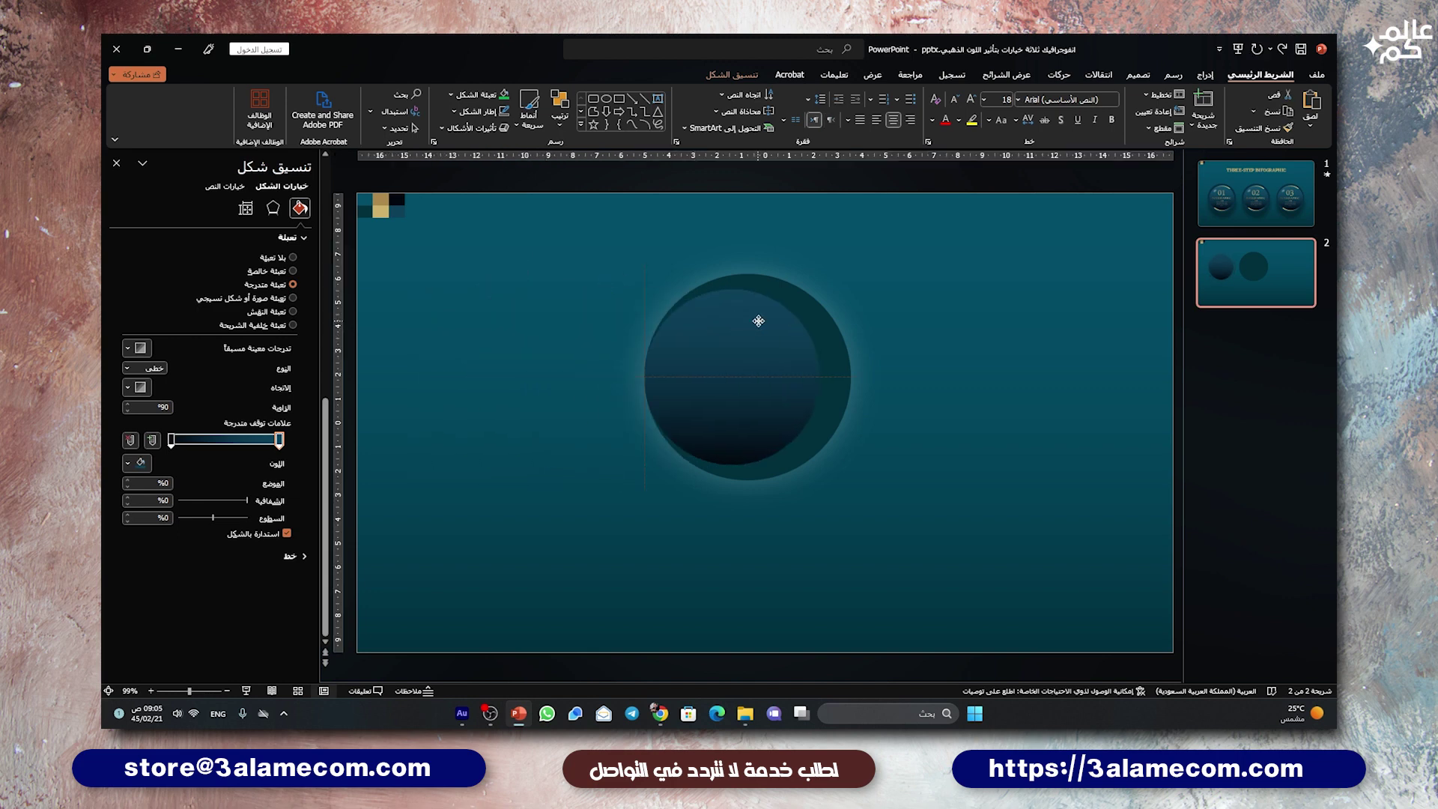
left_click(272, 209)
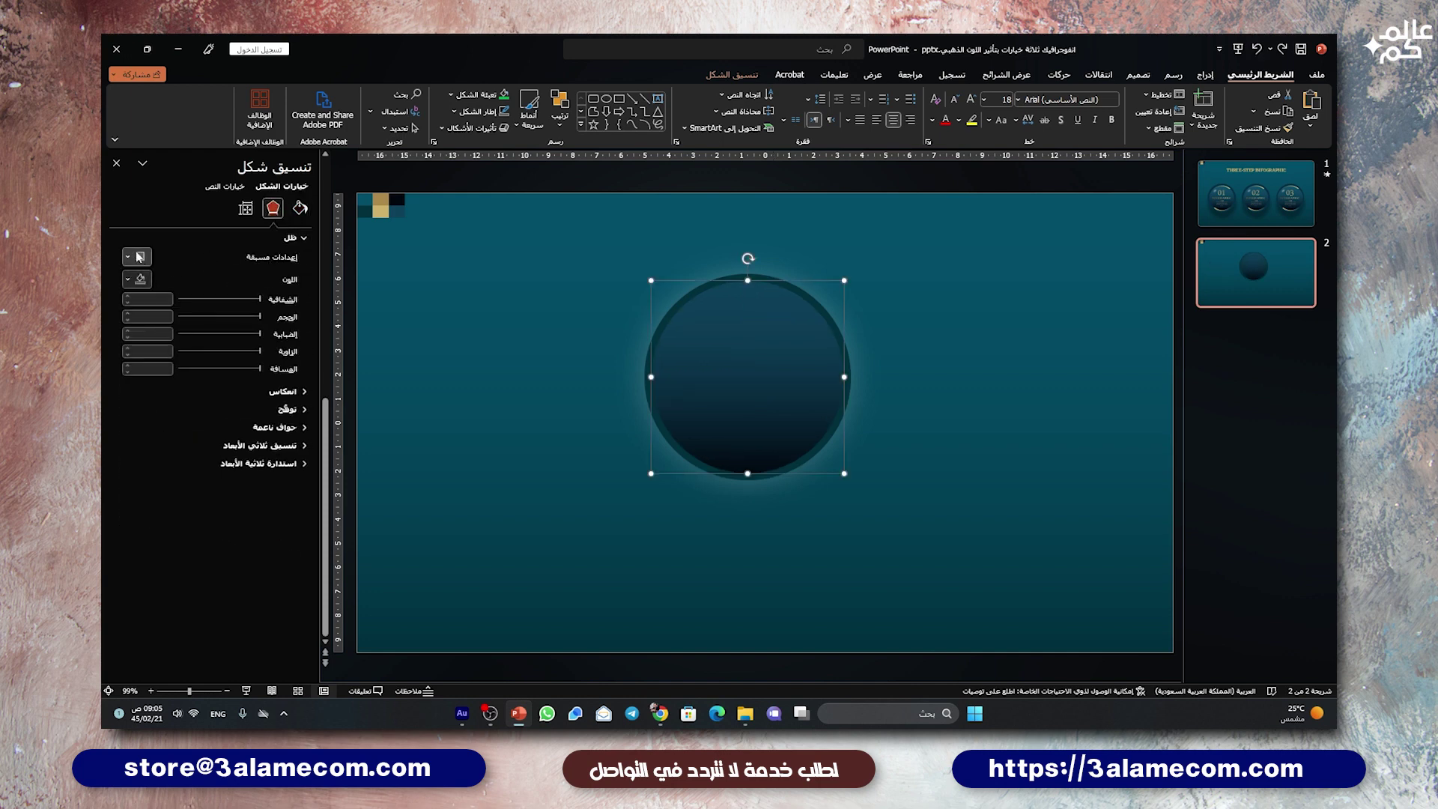
left_click(133, 256)
left_click(155, 531)
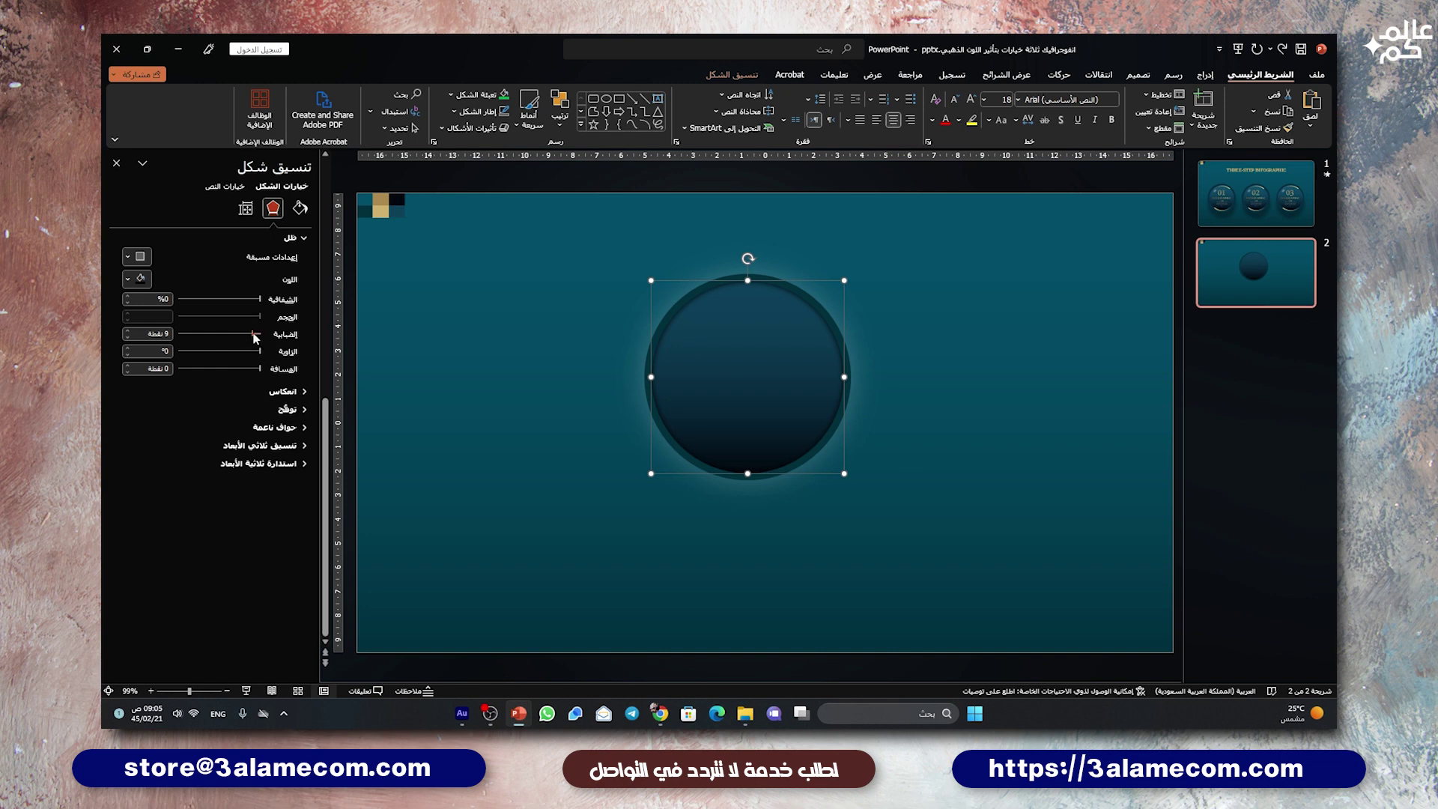
left_click_drag(255, 334, 225, 334)
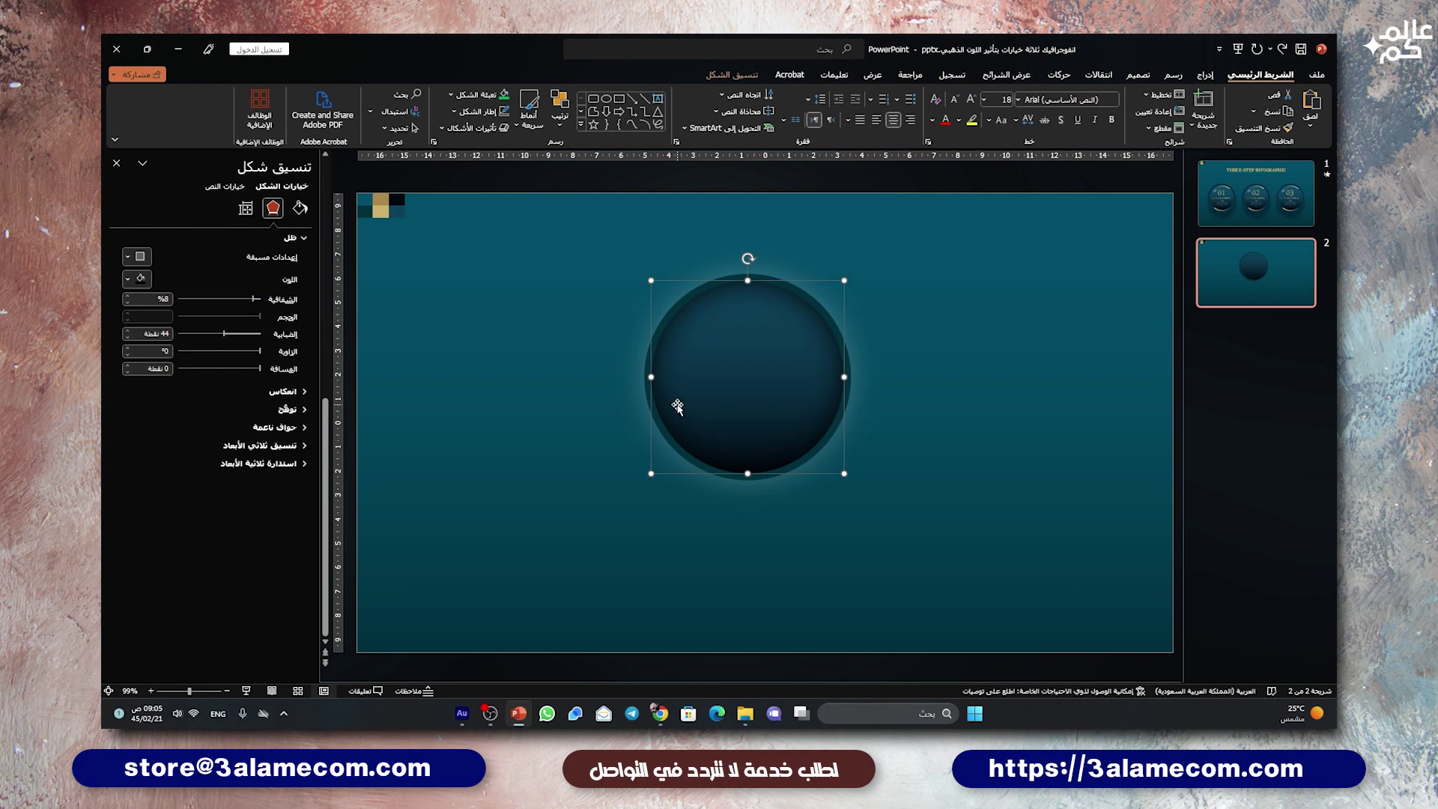
left_click(550, 357)
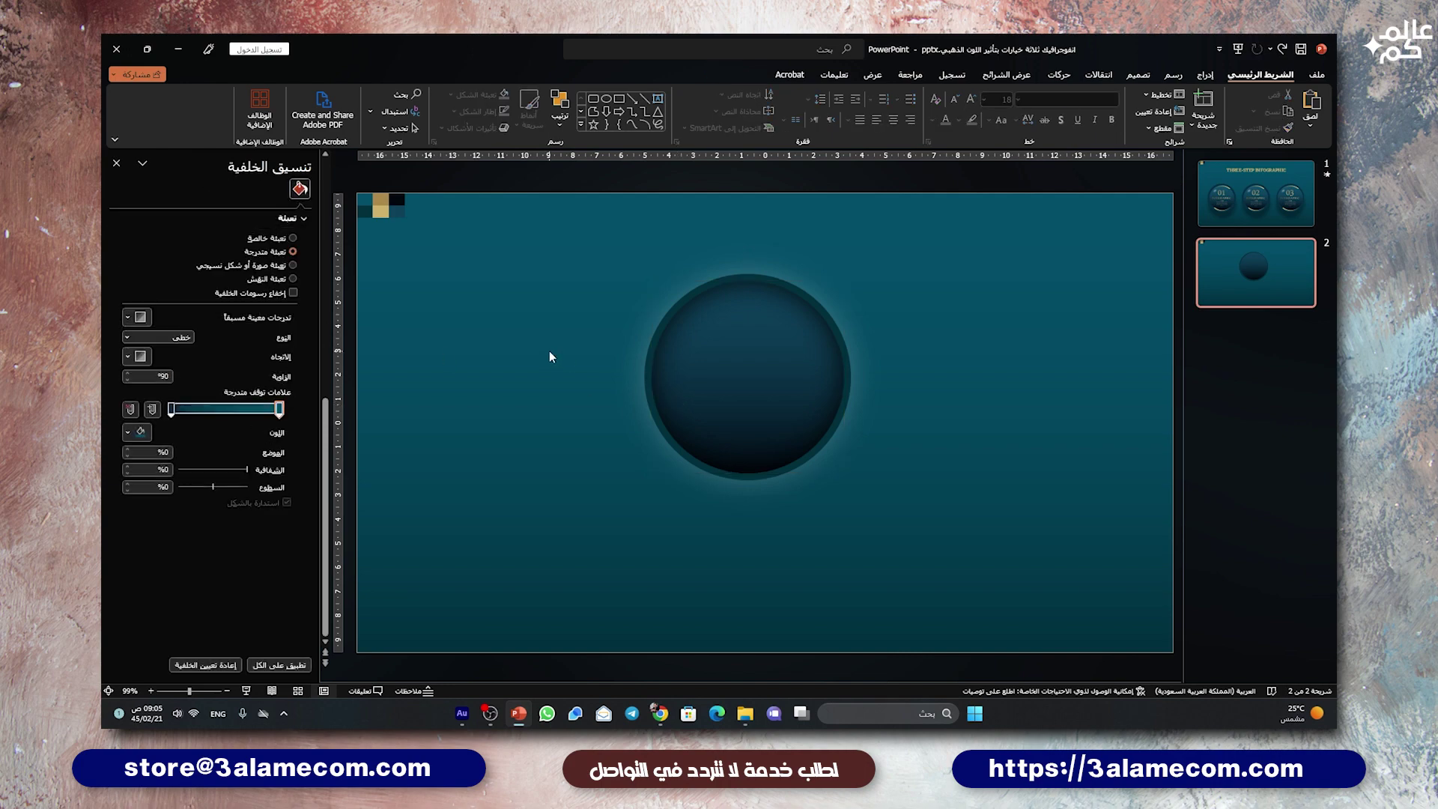
Draw a small oval near the dark circle for the highlight.
left_click(1205, 76)
left_click(1113, 113)
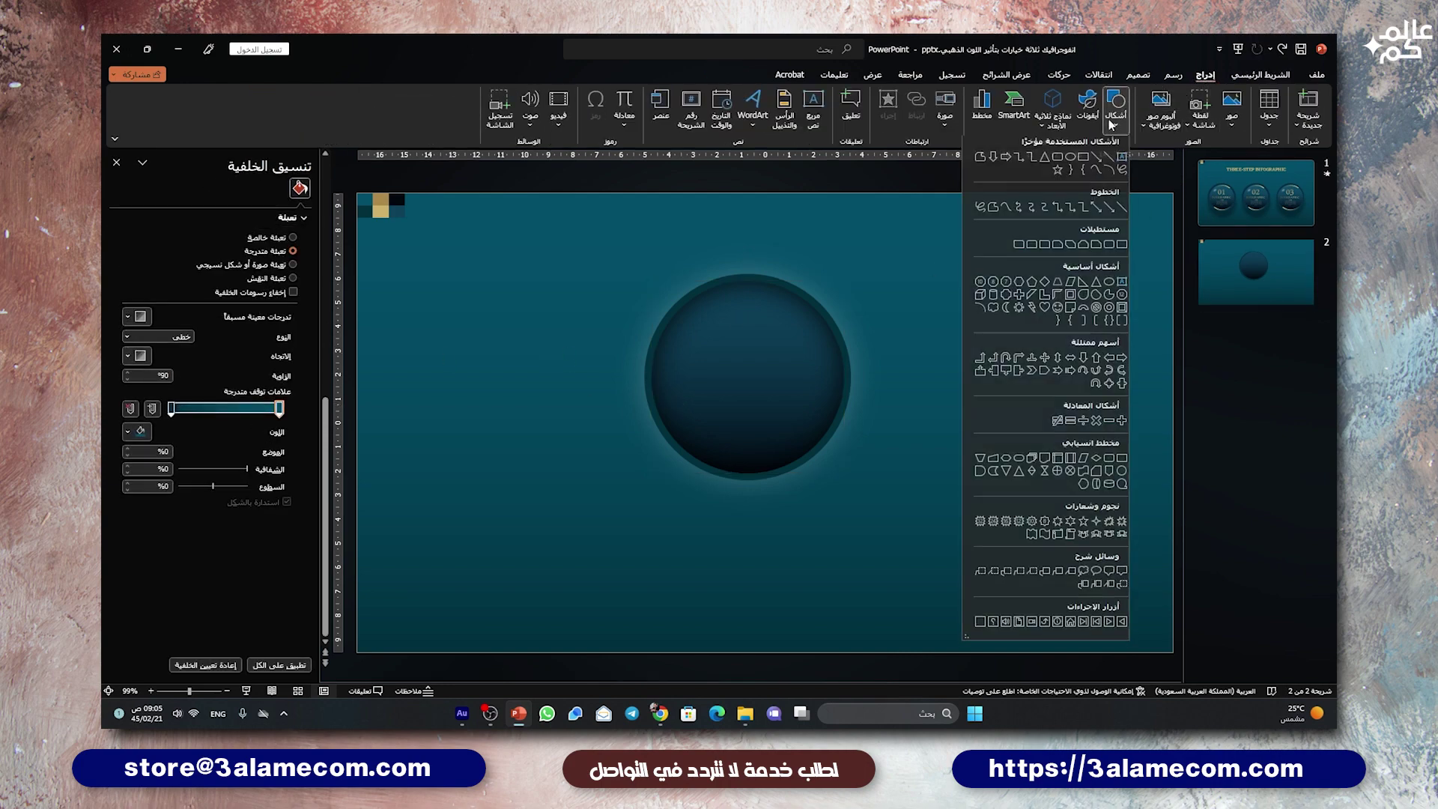
left_click(1066, 159)
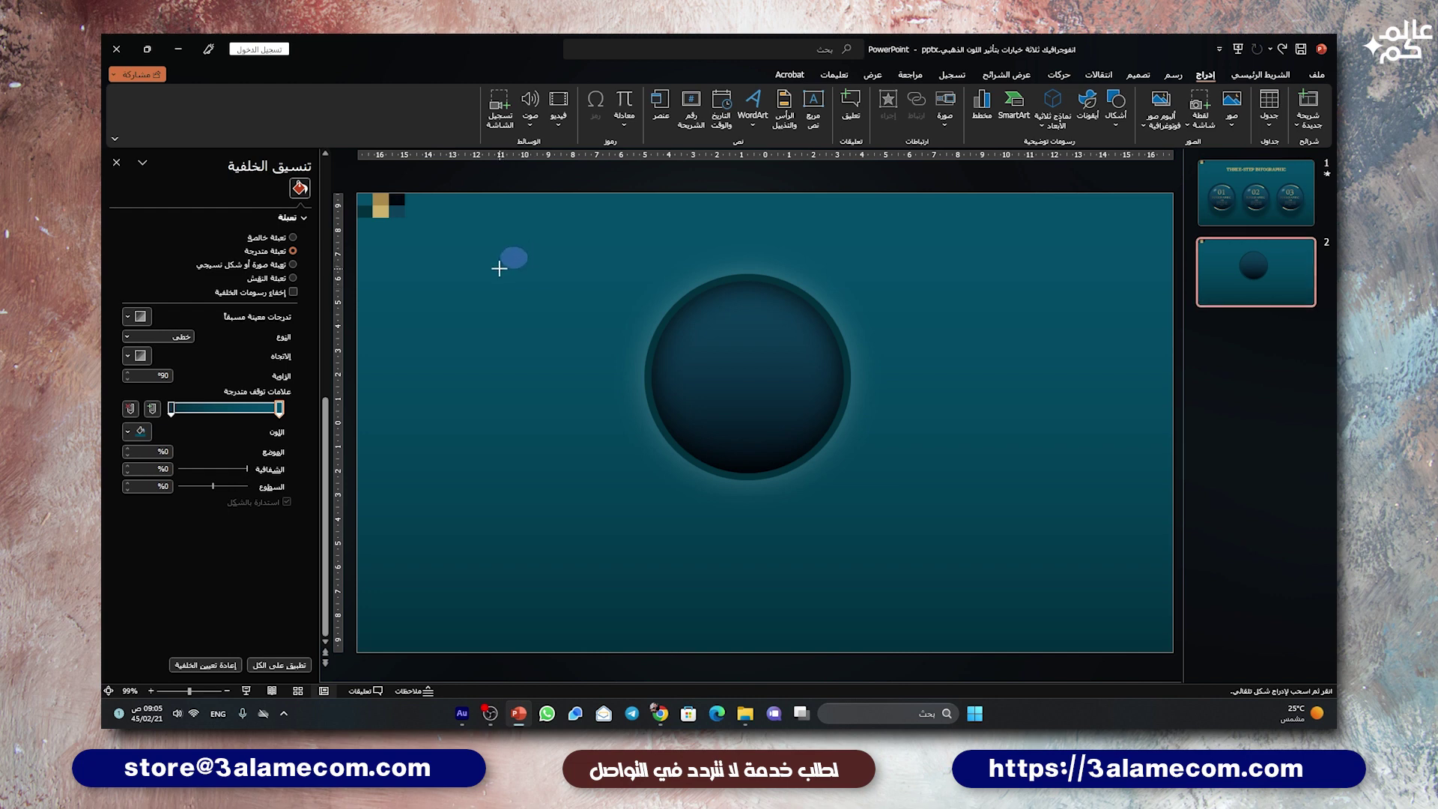
left_click_drag(500, 264, 491, 263)
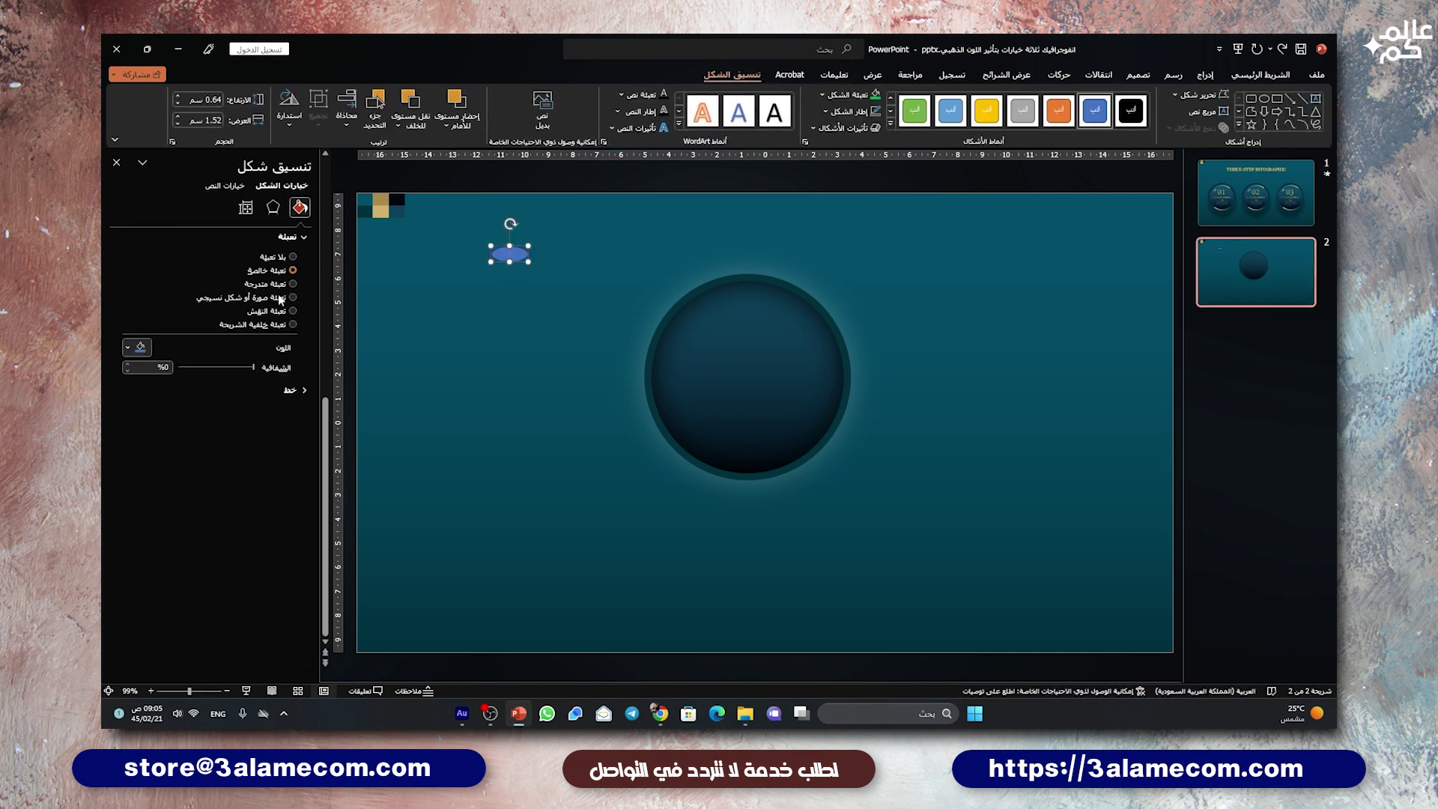
Give the oval a white fill, no outline and 5 pt soft edges.
left_click(293, 391)
left_click(284, 411)
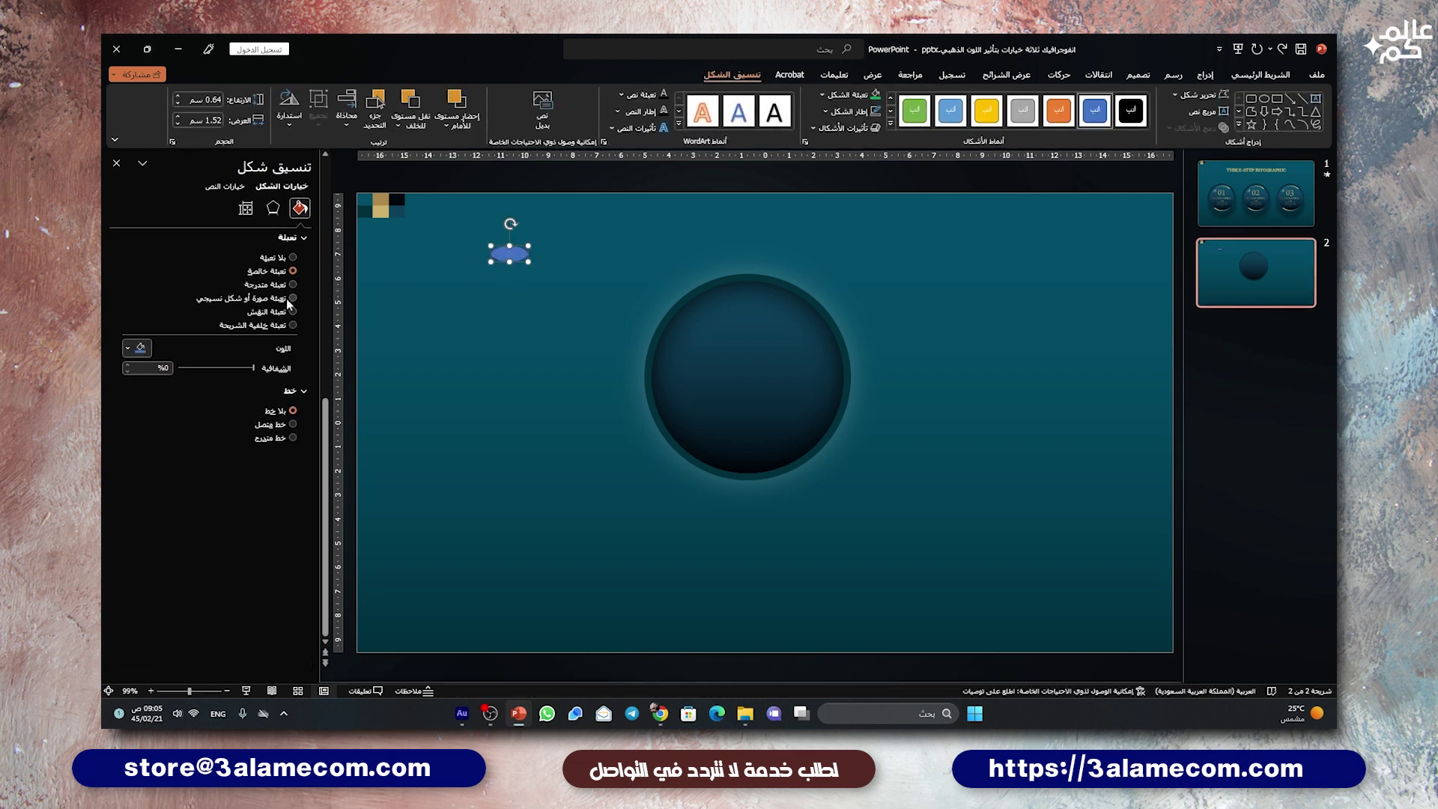
left_click(127, 347)
left_click(206, 383)
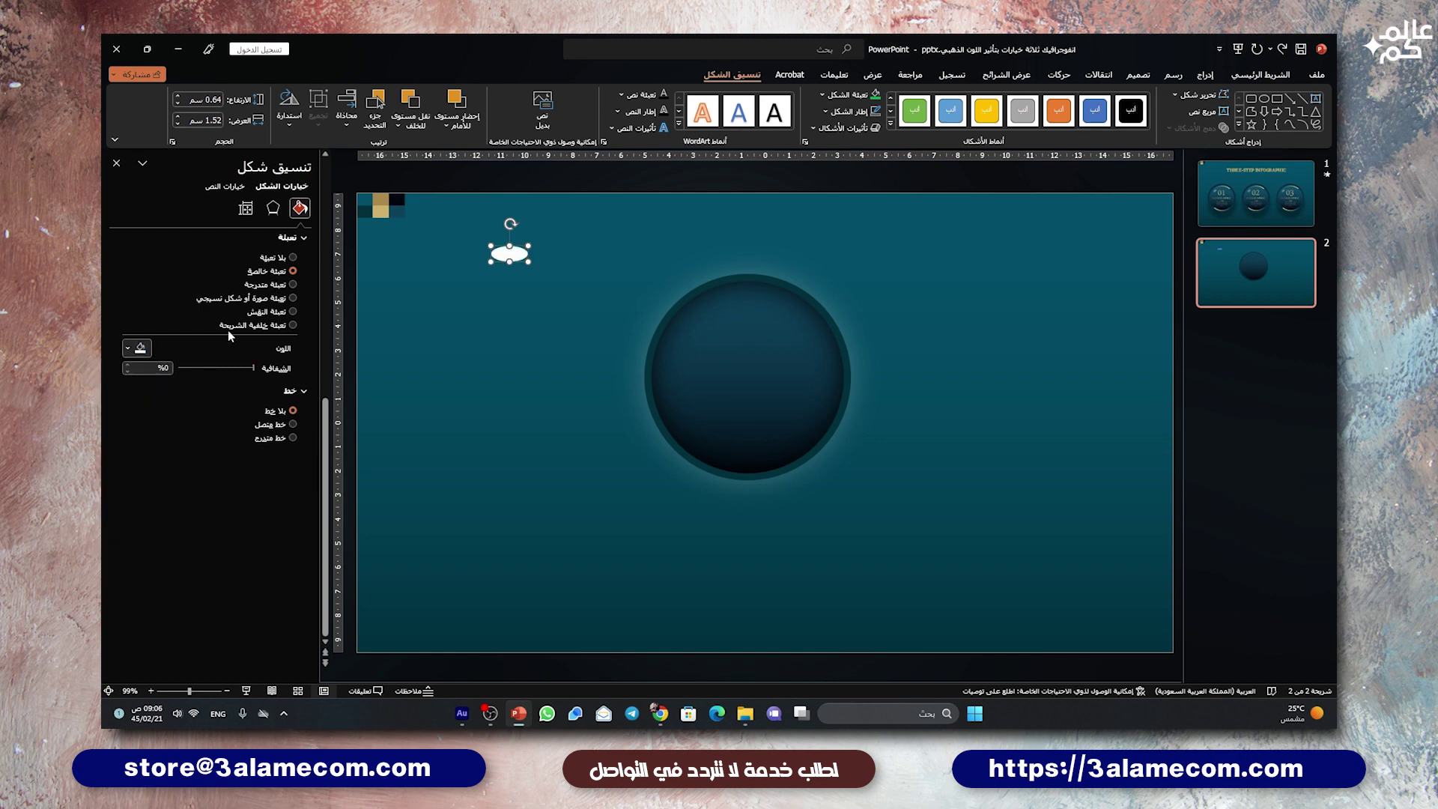
left_click(272, 207)
left_click(293, 237)
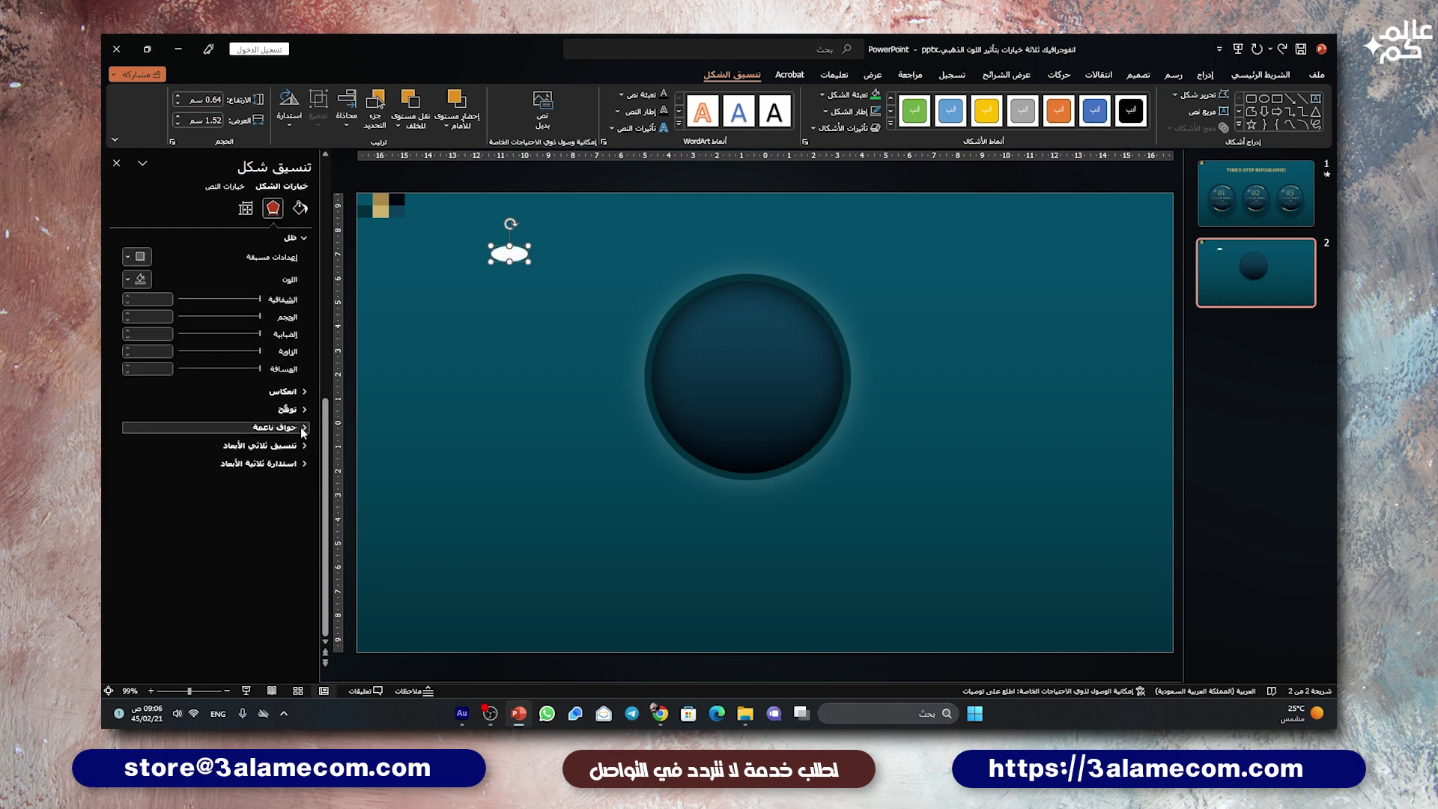
left_click(277, 427)
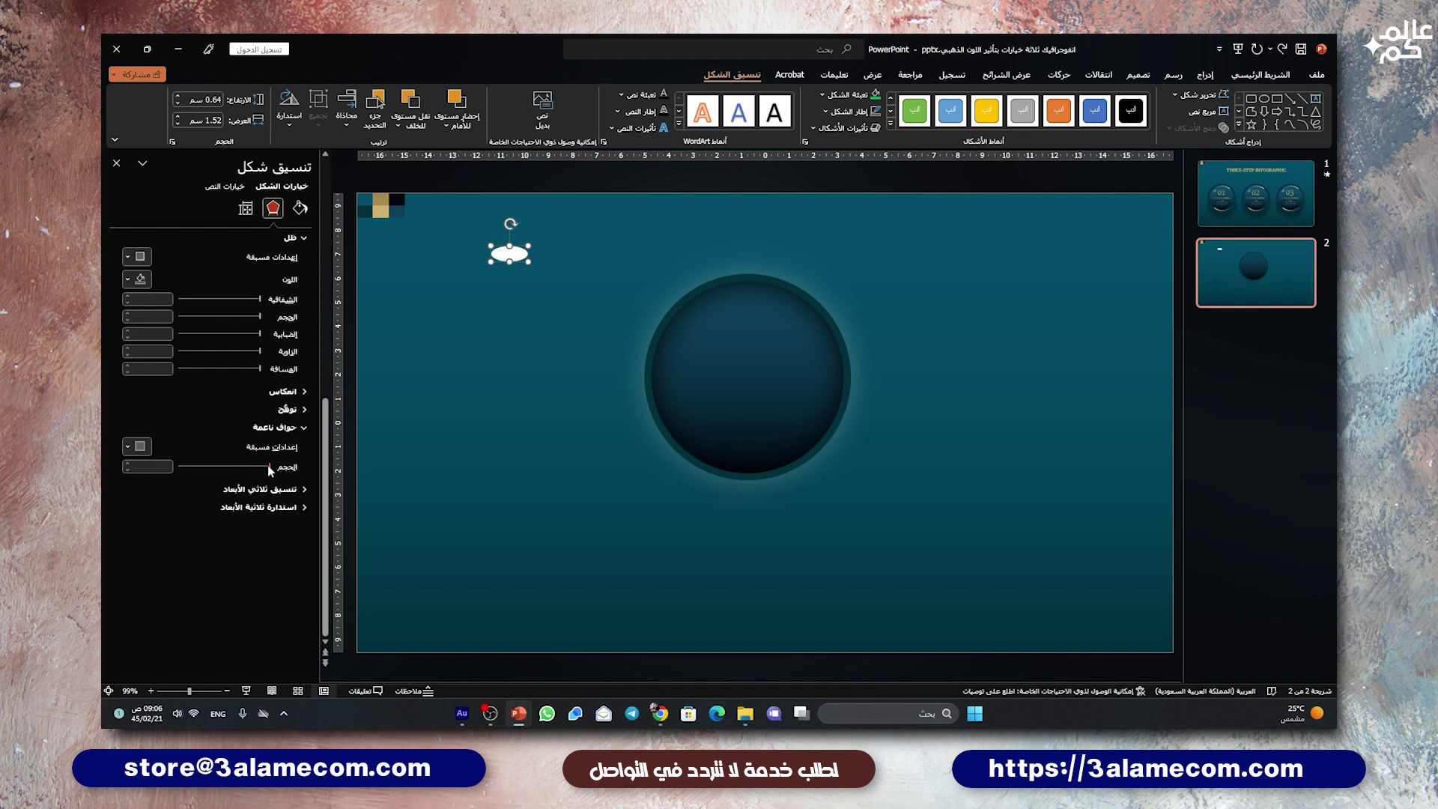
left_click_drag(269, 466, 263, 466)
Make the oval 21% transparent and tilt it onto the circle's upper-left edge.
left_click(299, 208)
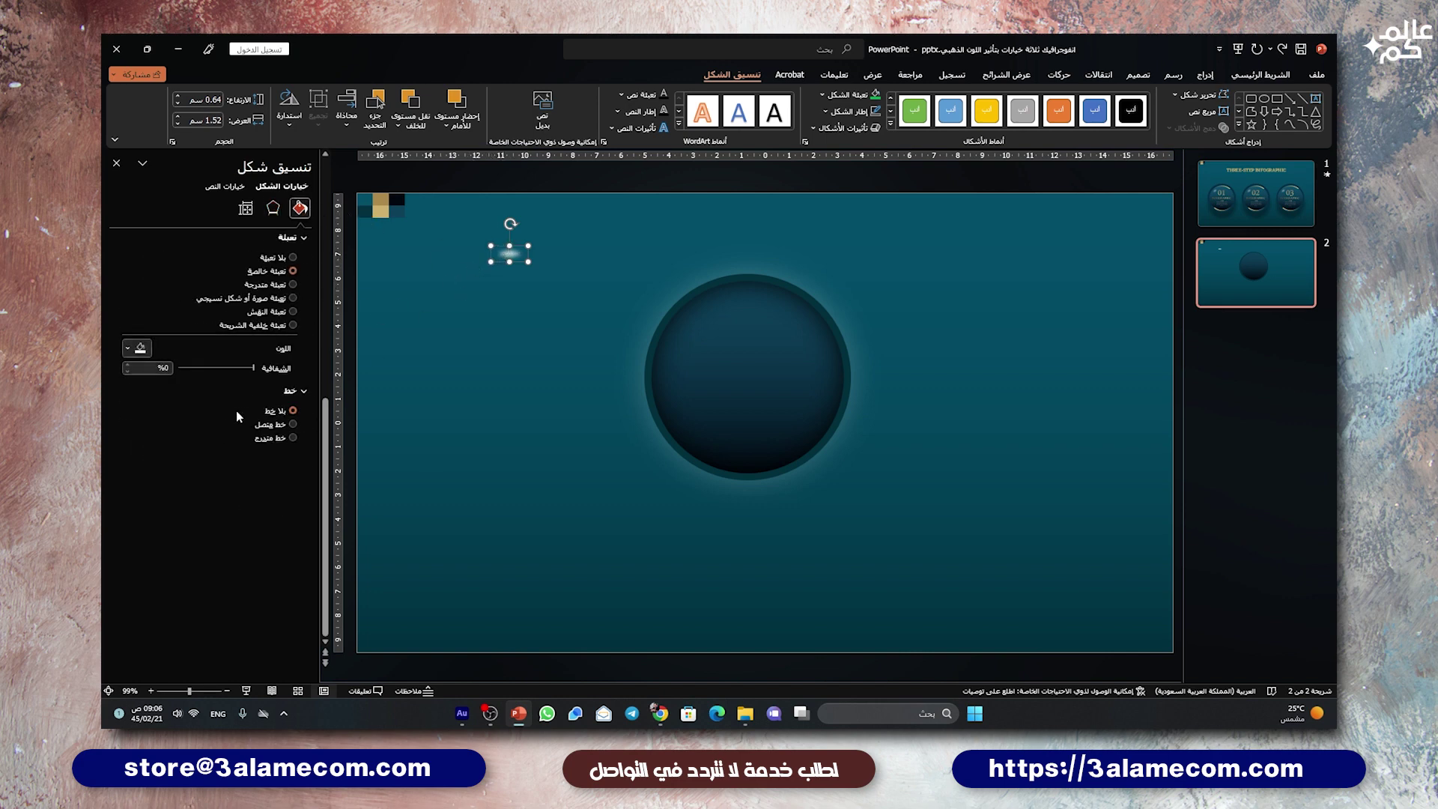
left_click_drag(252, 367, 241, 371)
mouse_move(508, 223)
left_mouse_down()
mouse_move(491, 225)
mouse_move(623, 299)
mouse_move(691, 316)
left_mouse_up()
left_click(669, 295)
left_click(668, 295)
left_click(611, 312)
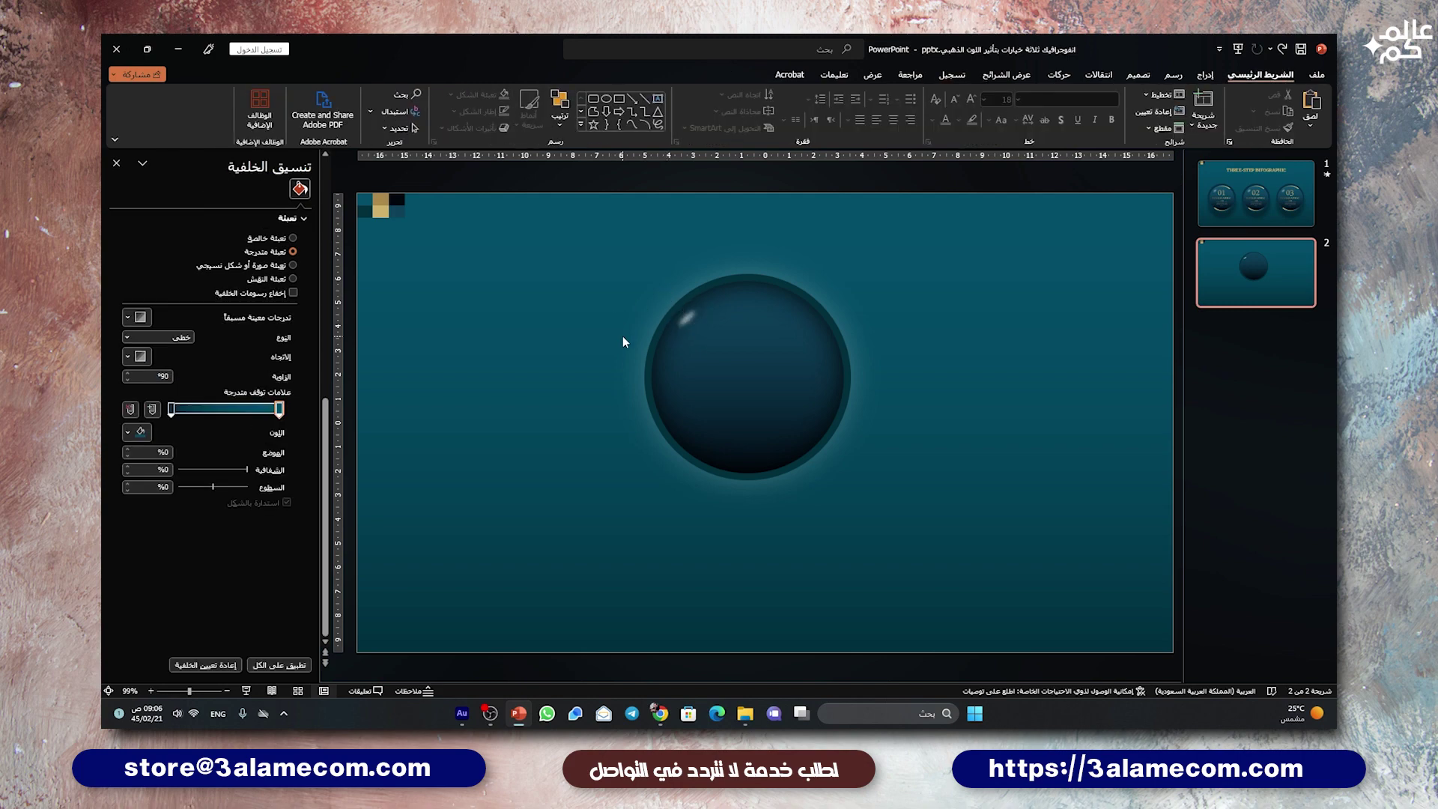
left_click(687, 319)
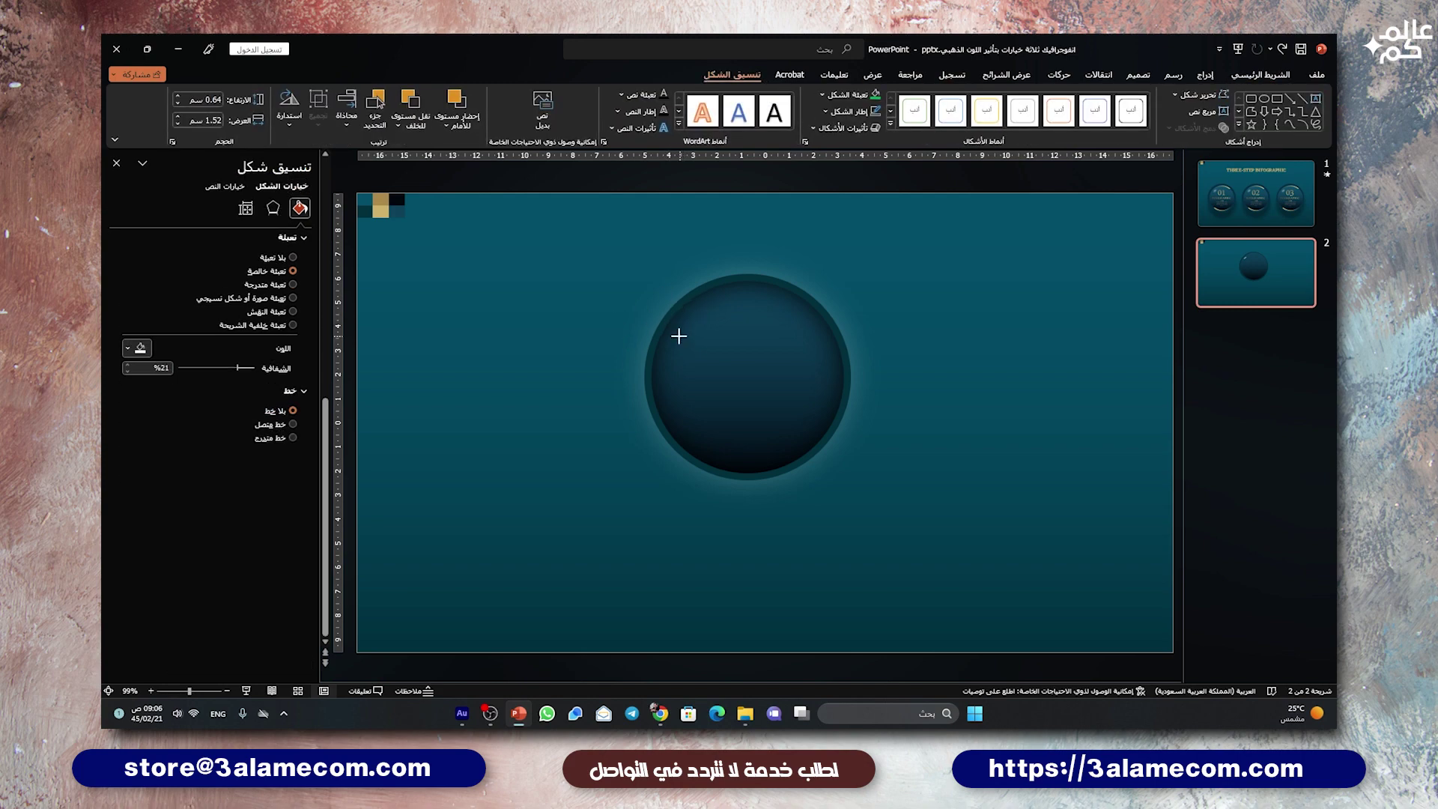
left_click(686, 324)
key("Escape")
Draw an arc shape just right of the glossy circle.
left_click(1205, 75)
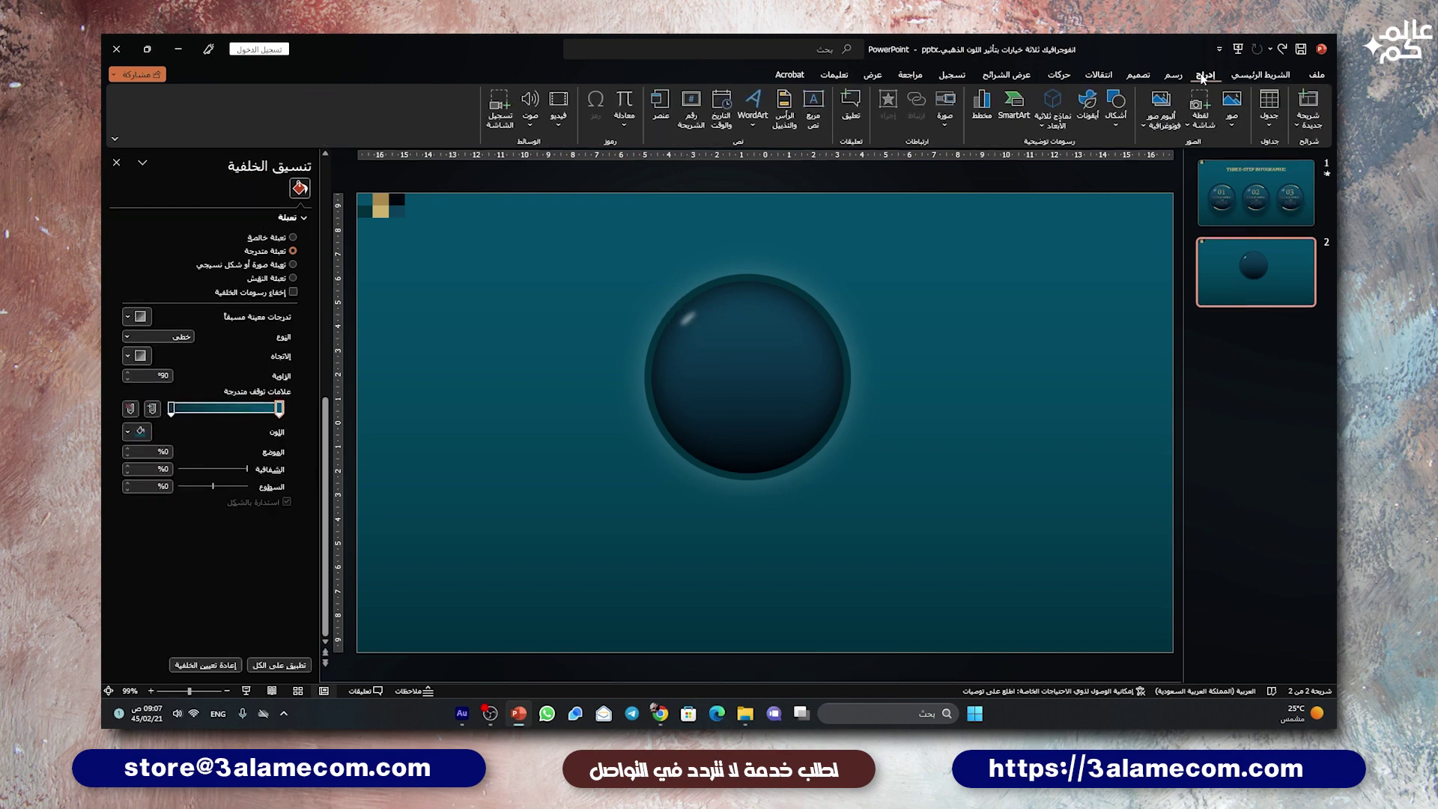
left_click(1116, 109)
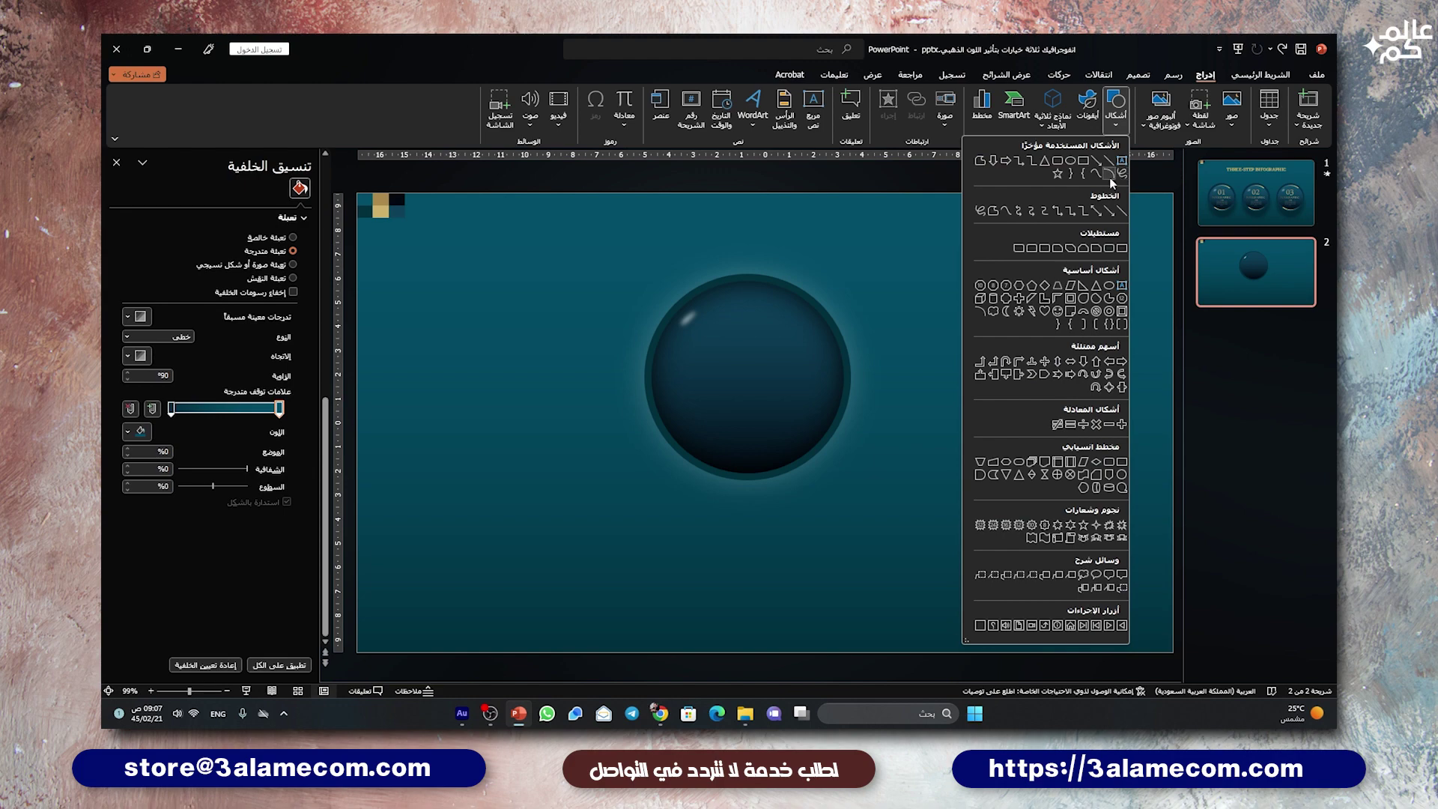
left_click(1109, 176)
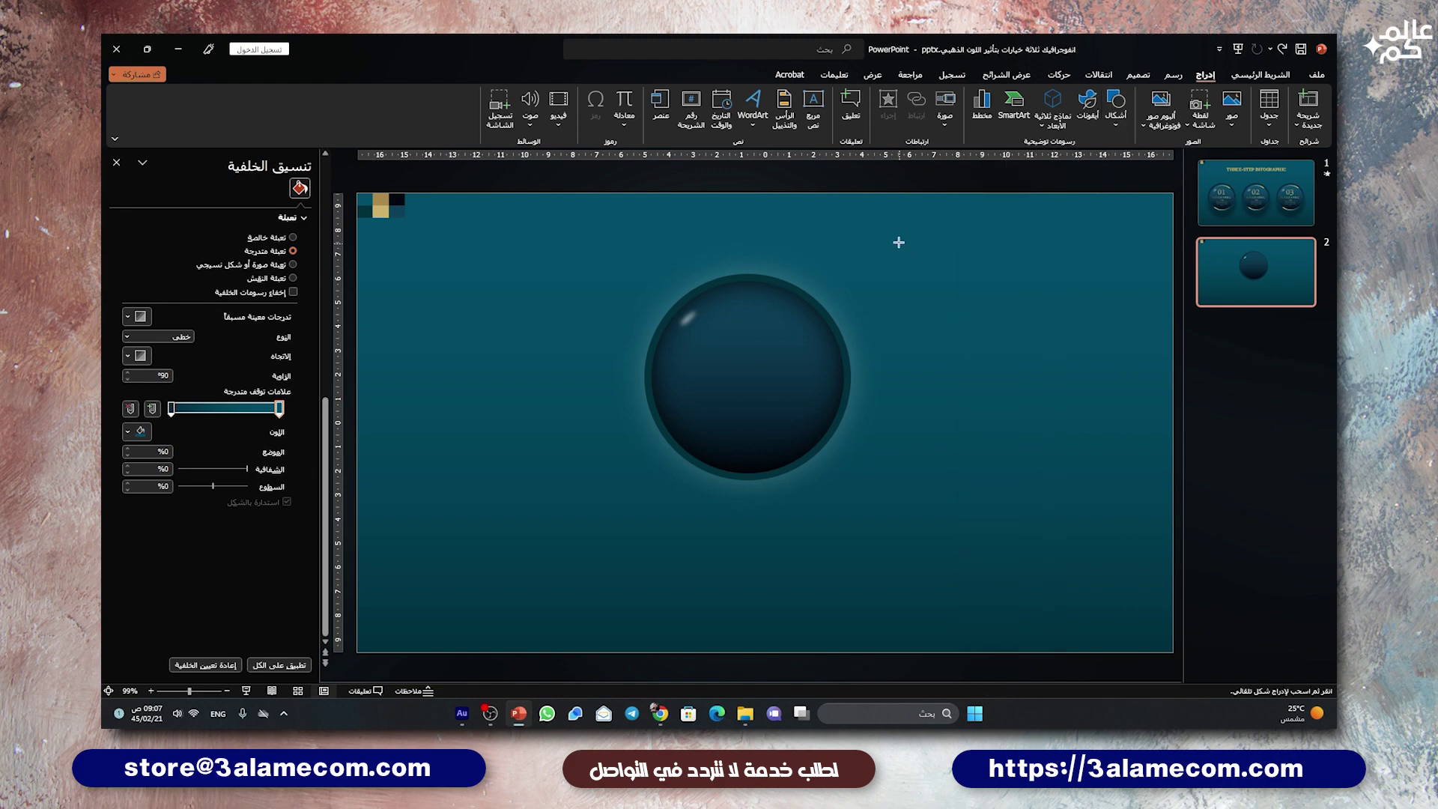
left_click_drag(936, 275, 1050, 481)
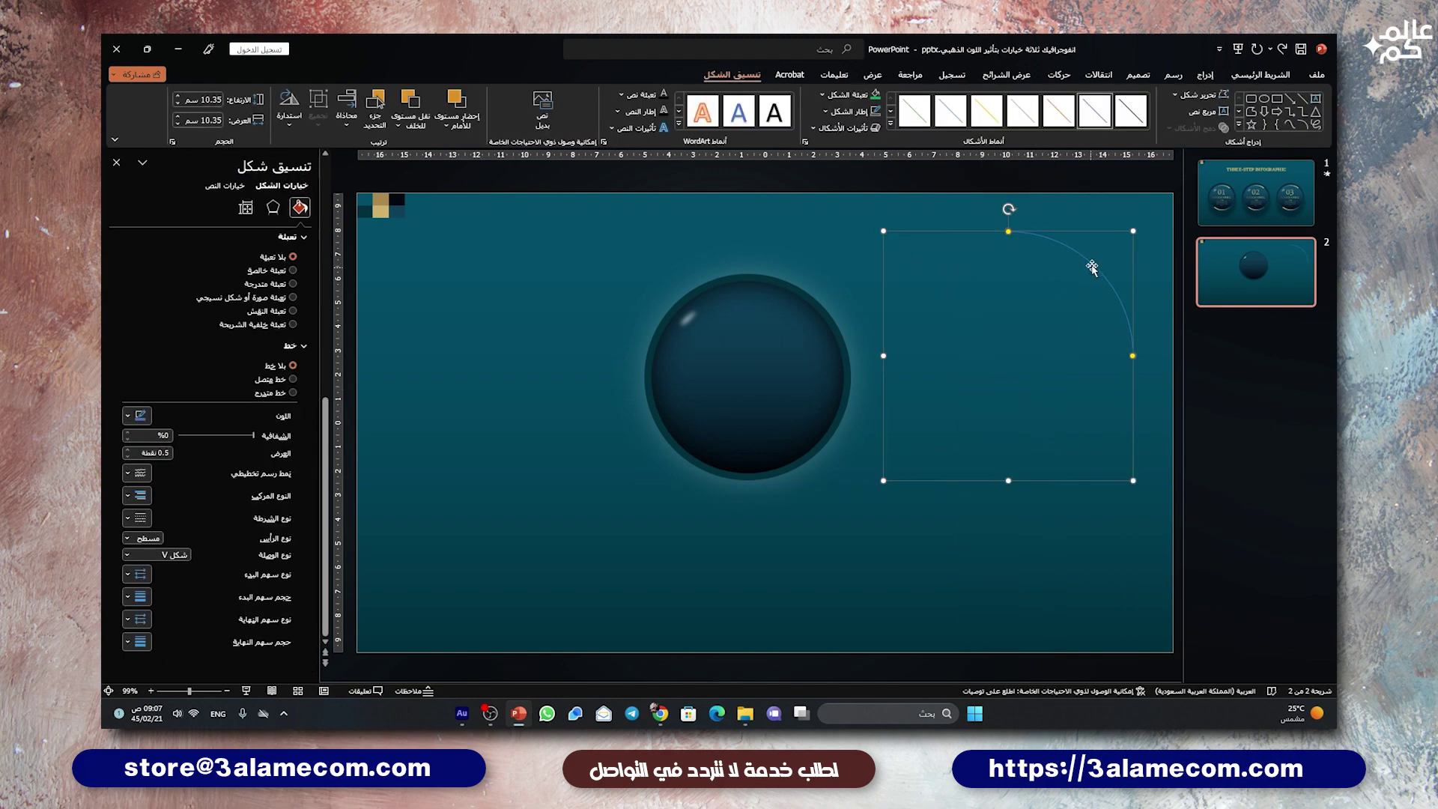
left_click_drag(1094, 261, 1002, 276)
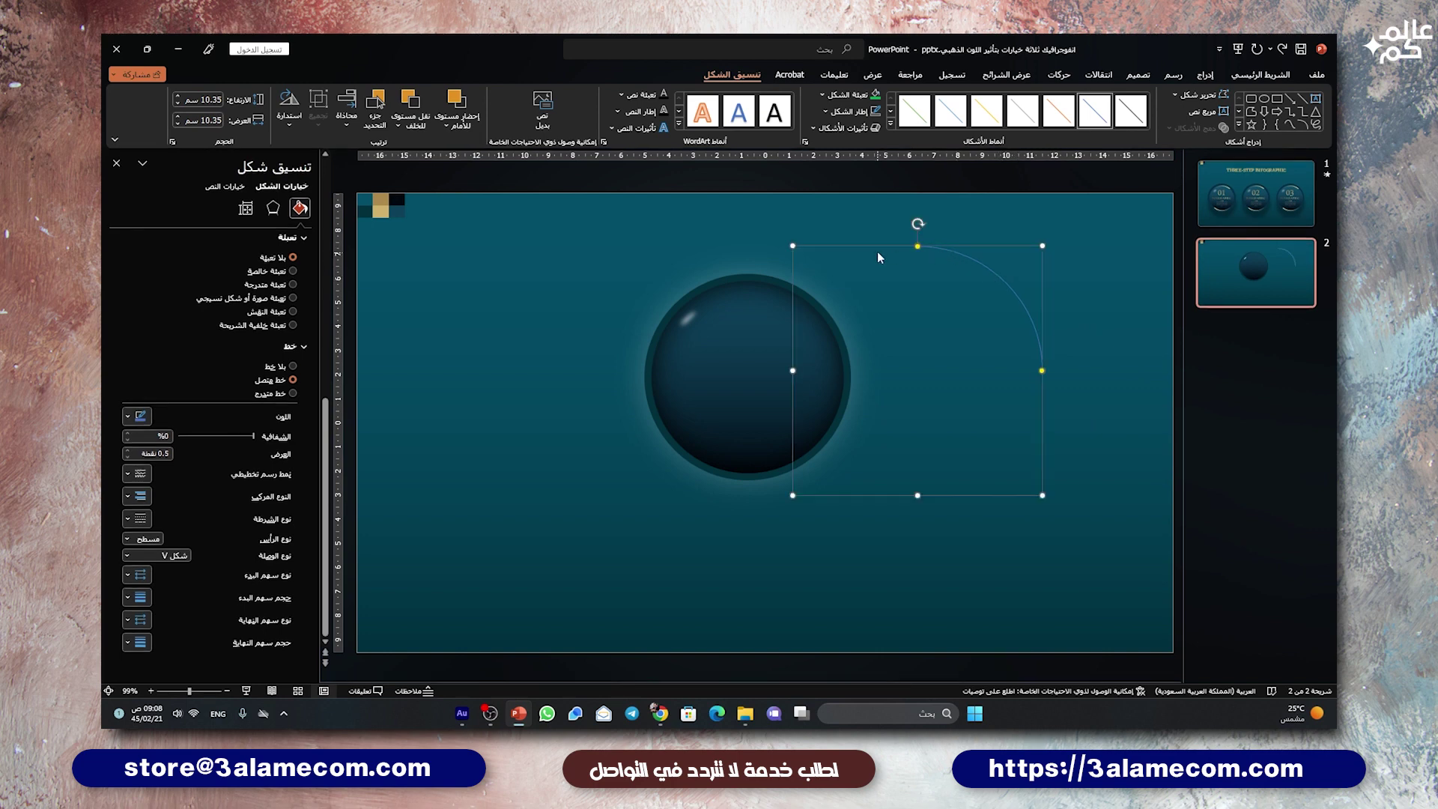
Check the circle's size and resize the arc to 7.99 × 7.99 cm.
left_click(720, 361)
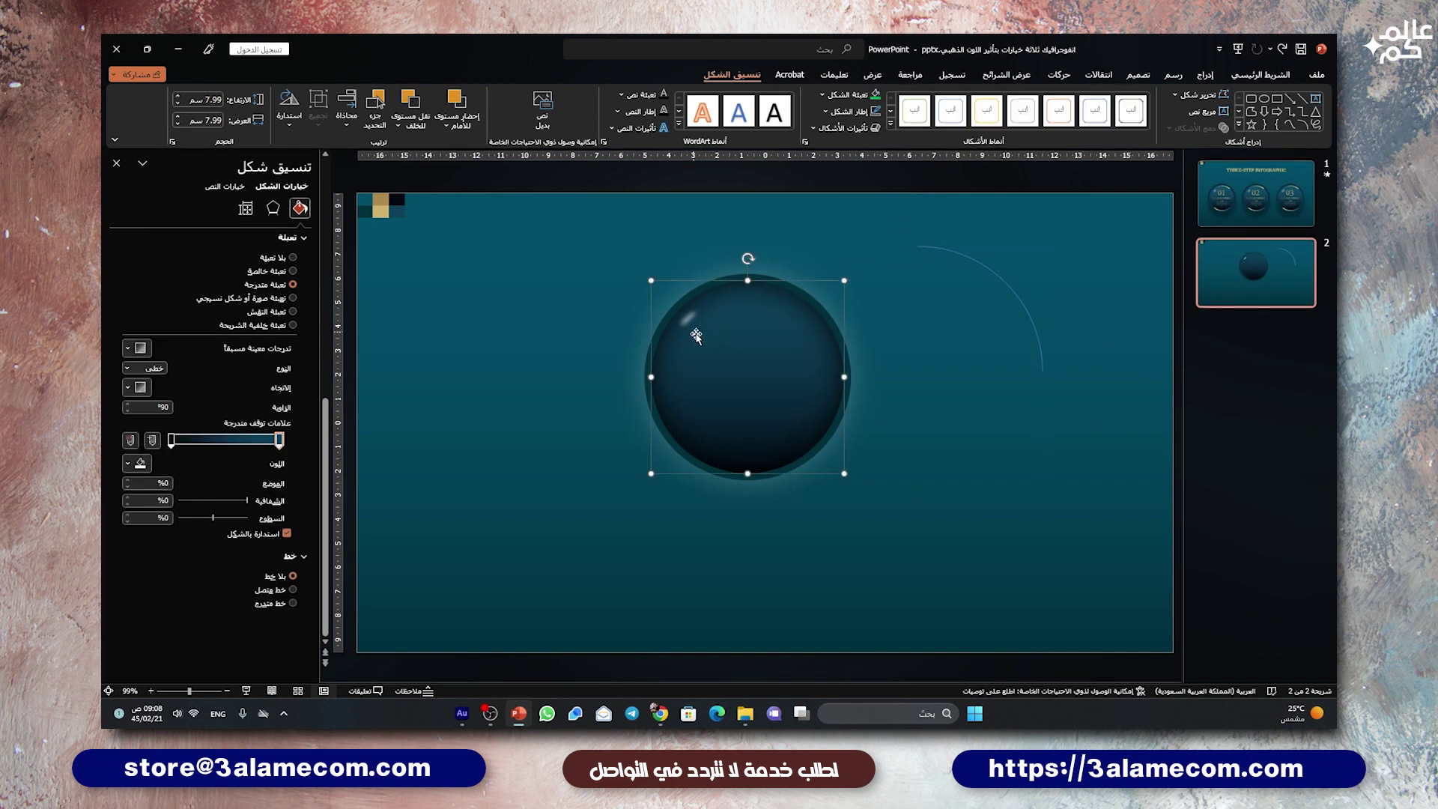
left_click(213, 99)
left_click(209, 96)
left_click(999, 276)
left_click(212, 98)
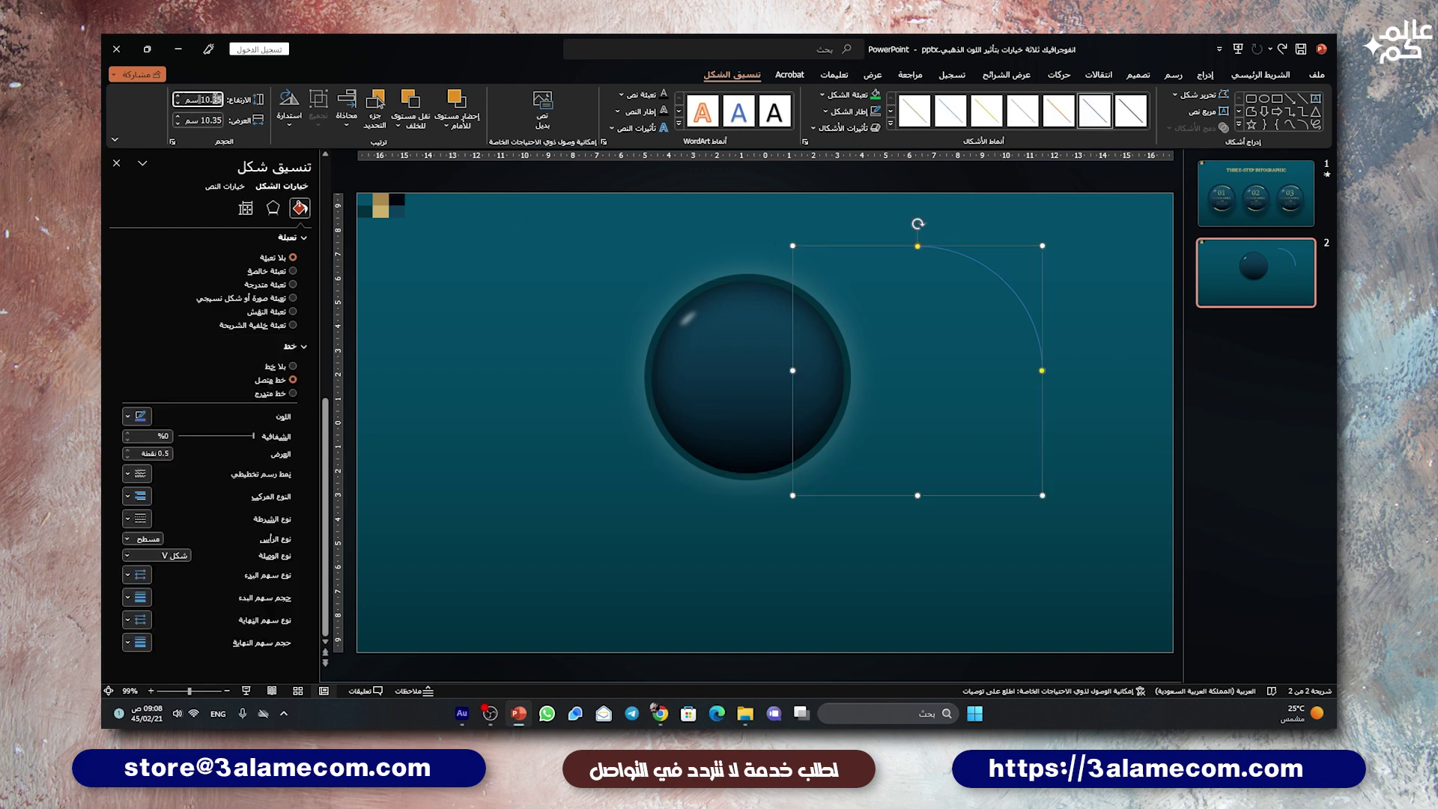
type("7.99")
key("Return")
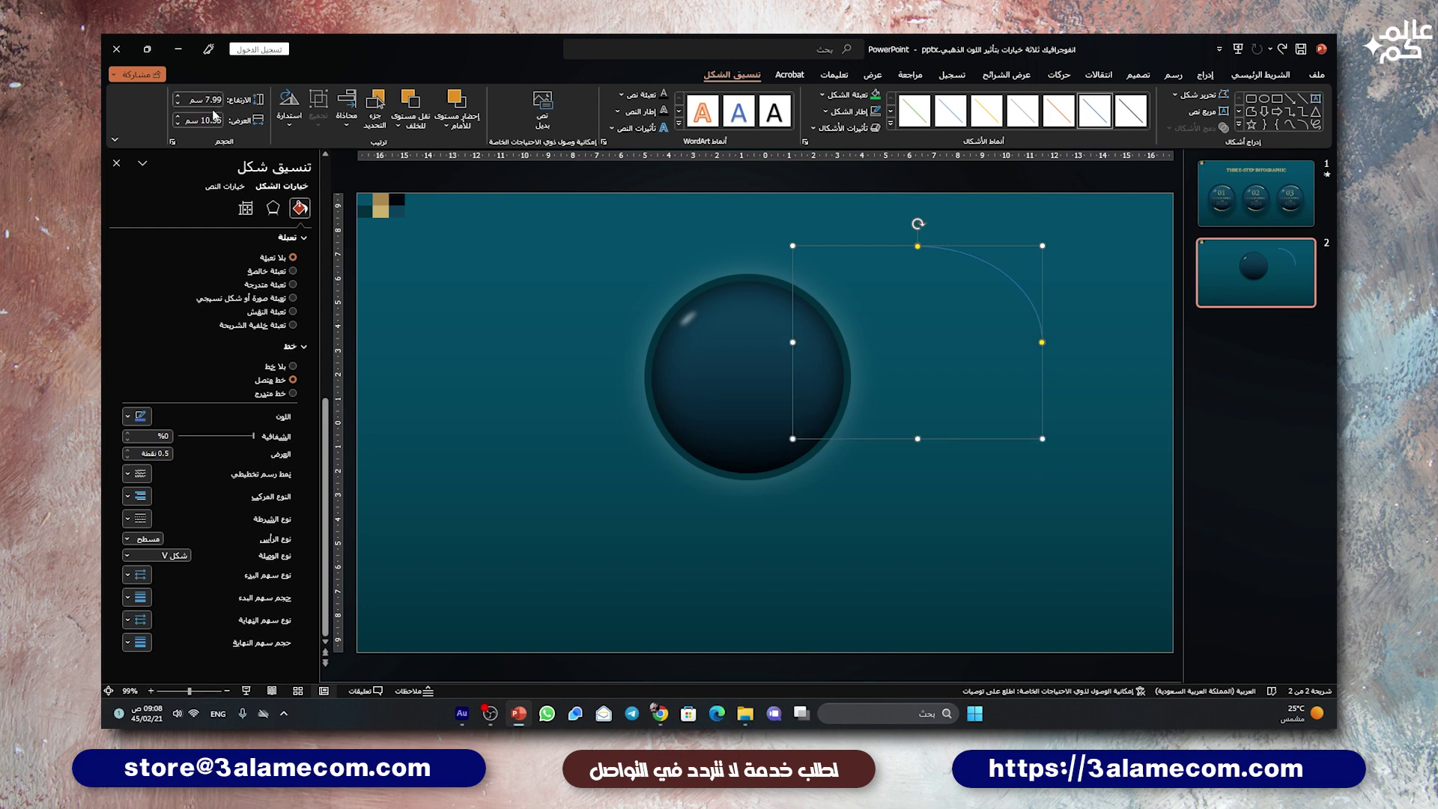
left_click(215, 119)
type("7.99")
key("Return")
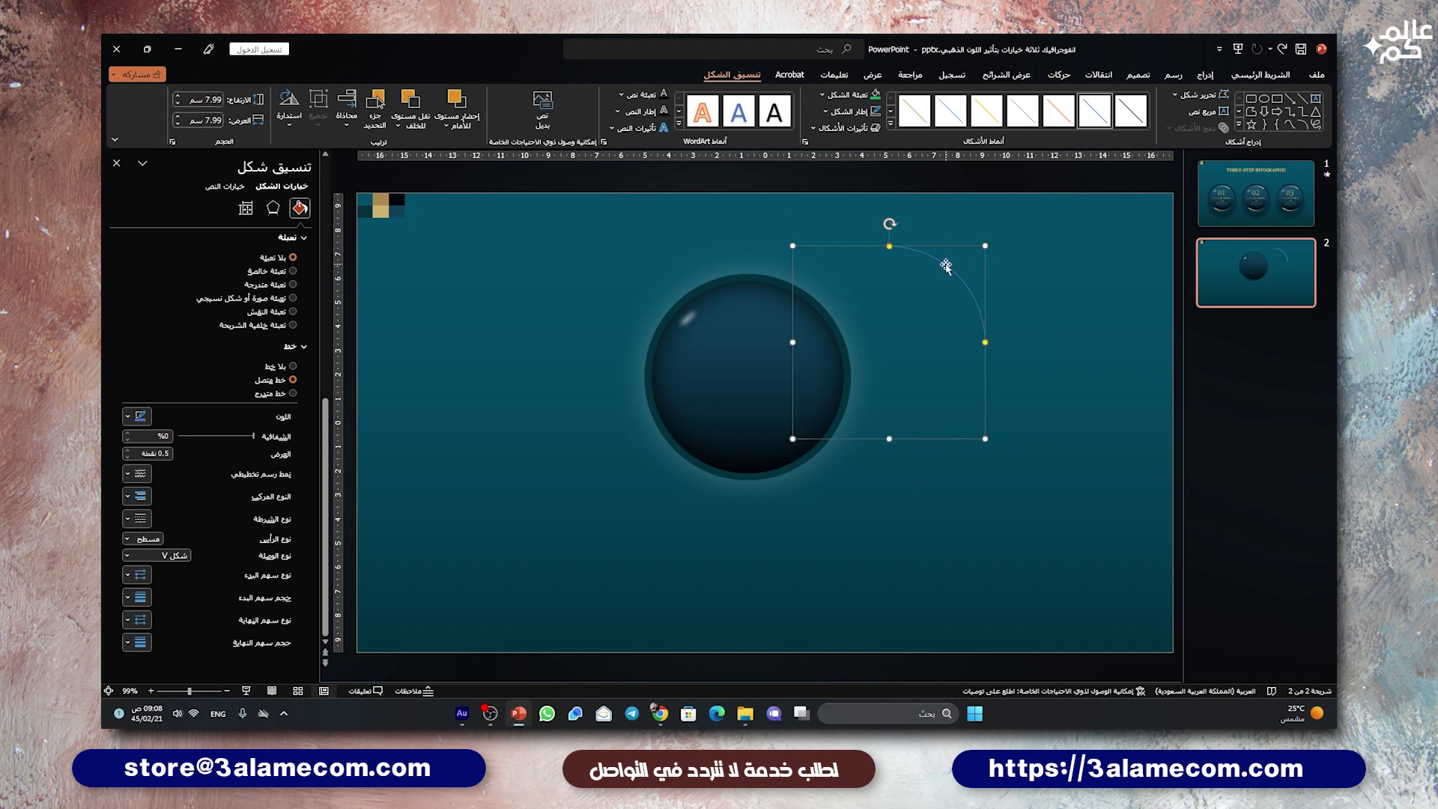
left_click(296, 134)
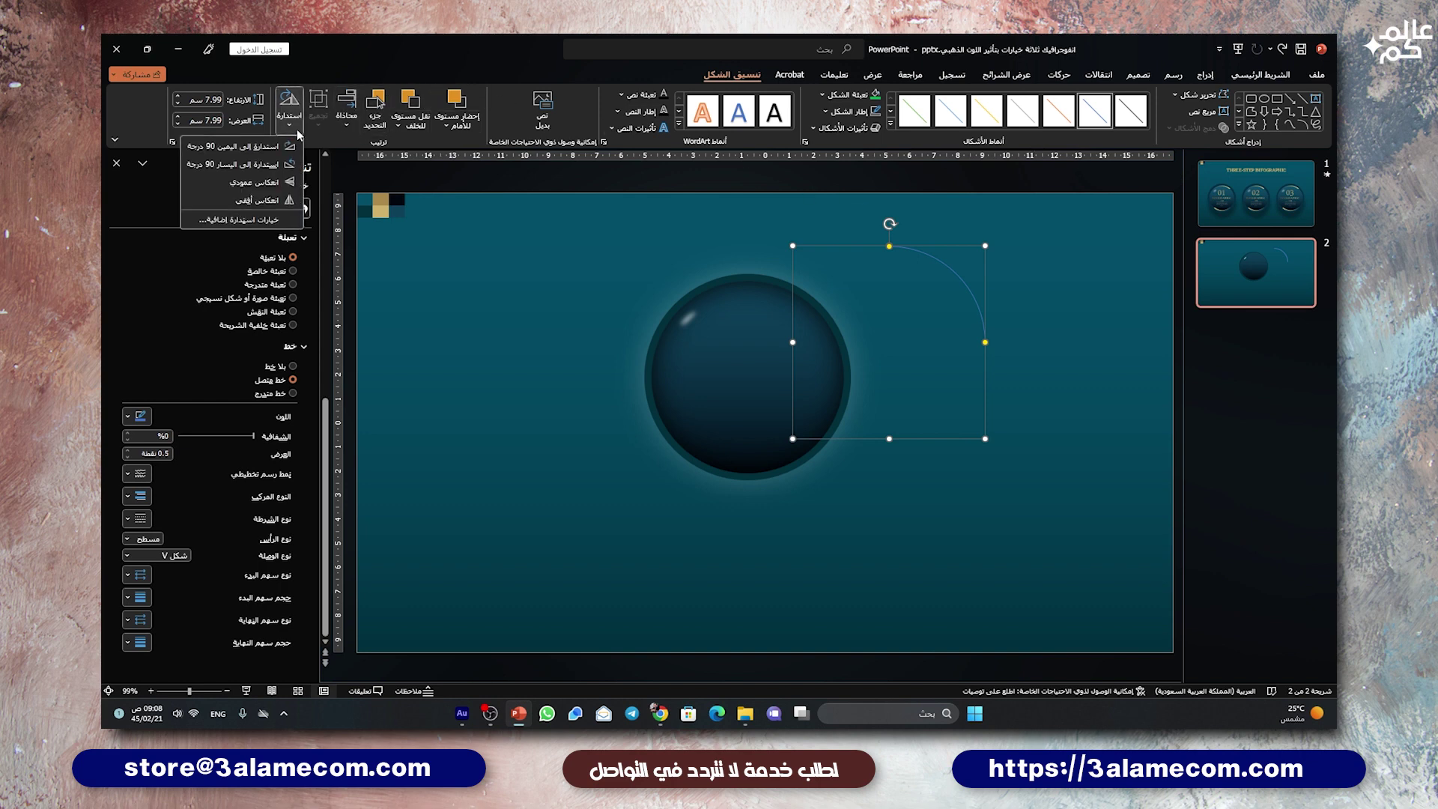
Set the arc's rotation to -45°.
left_click(264, 221)
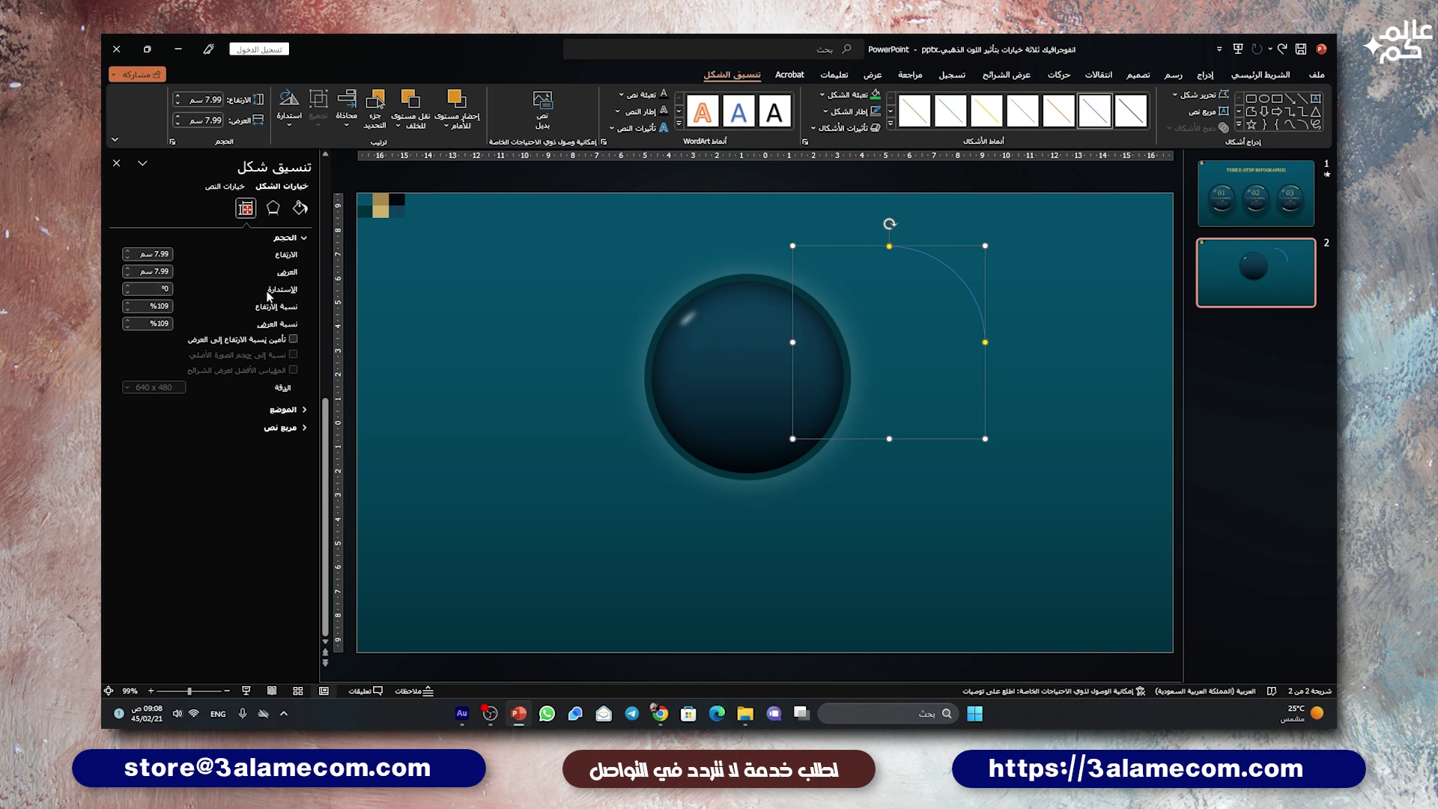
left_click(126, 293)
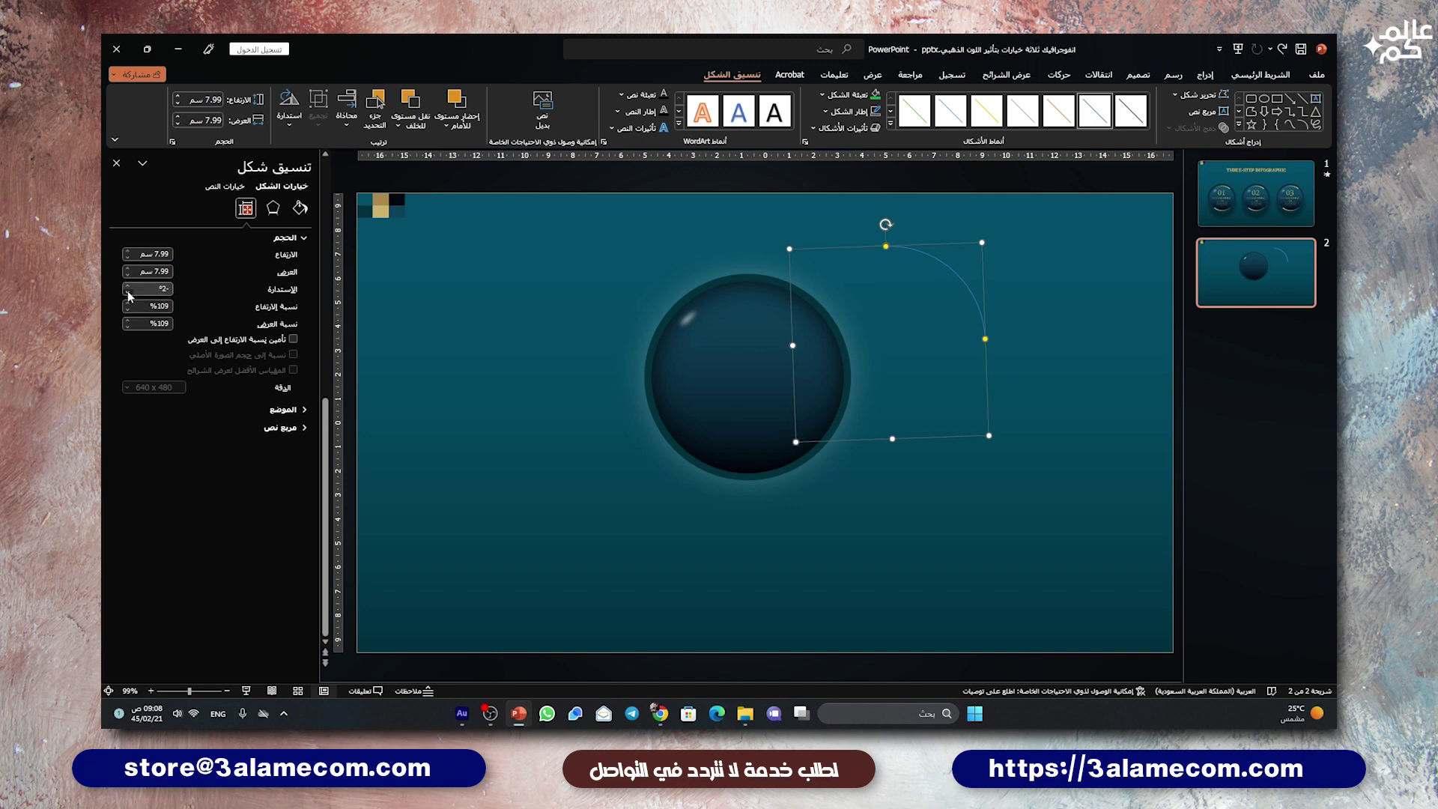
left_click_drag(128, 290, 167, 292)
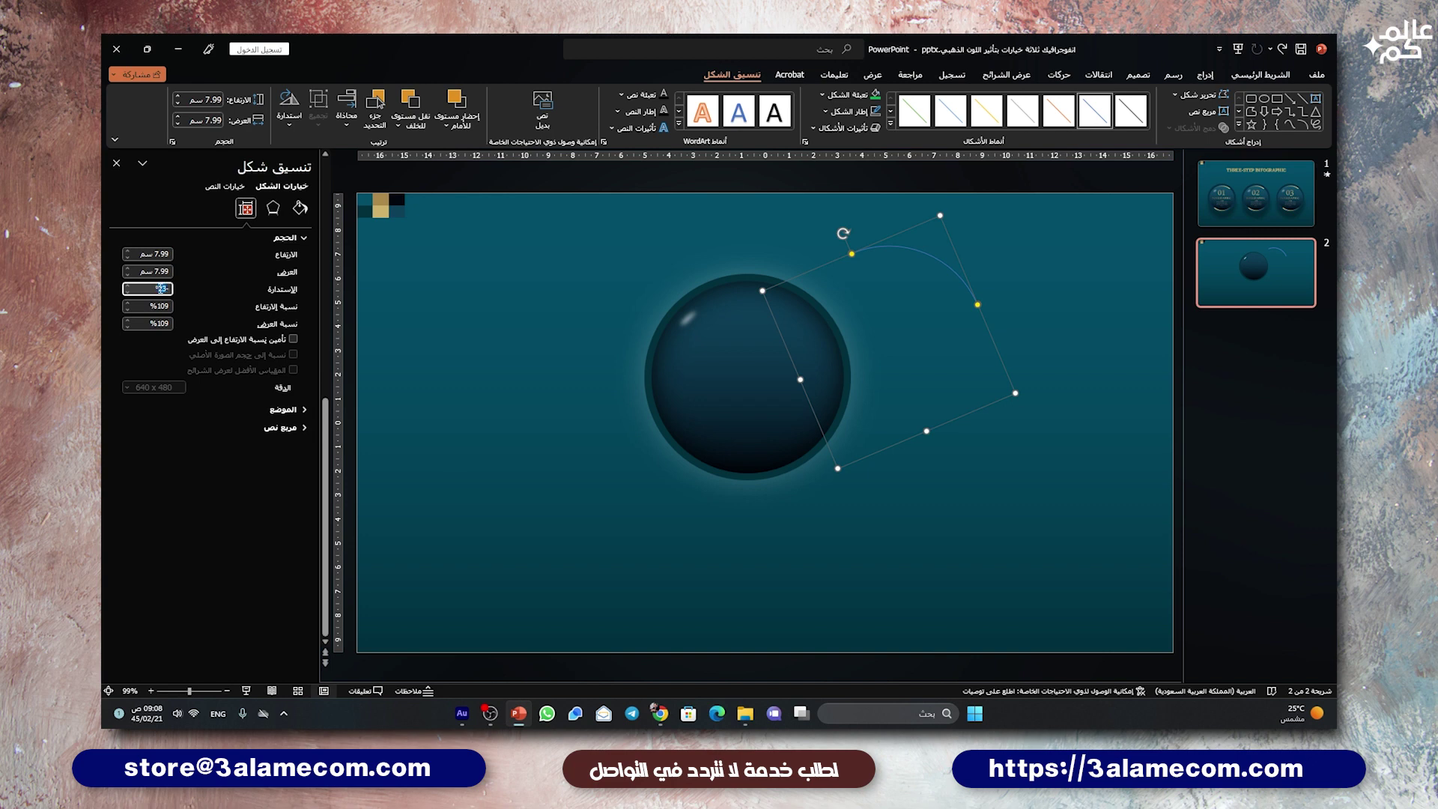
type("-45")
key("Return")
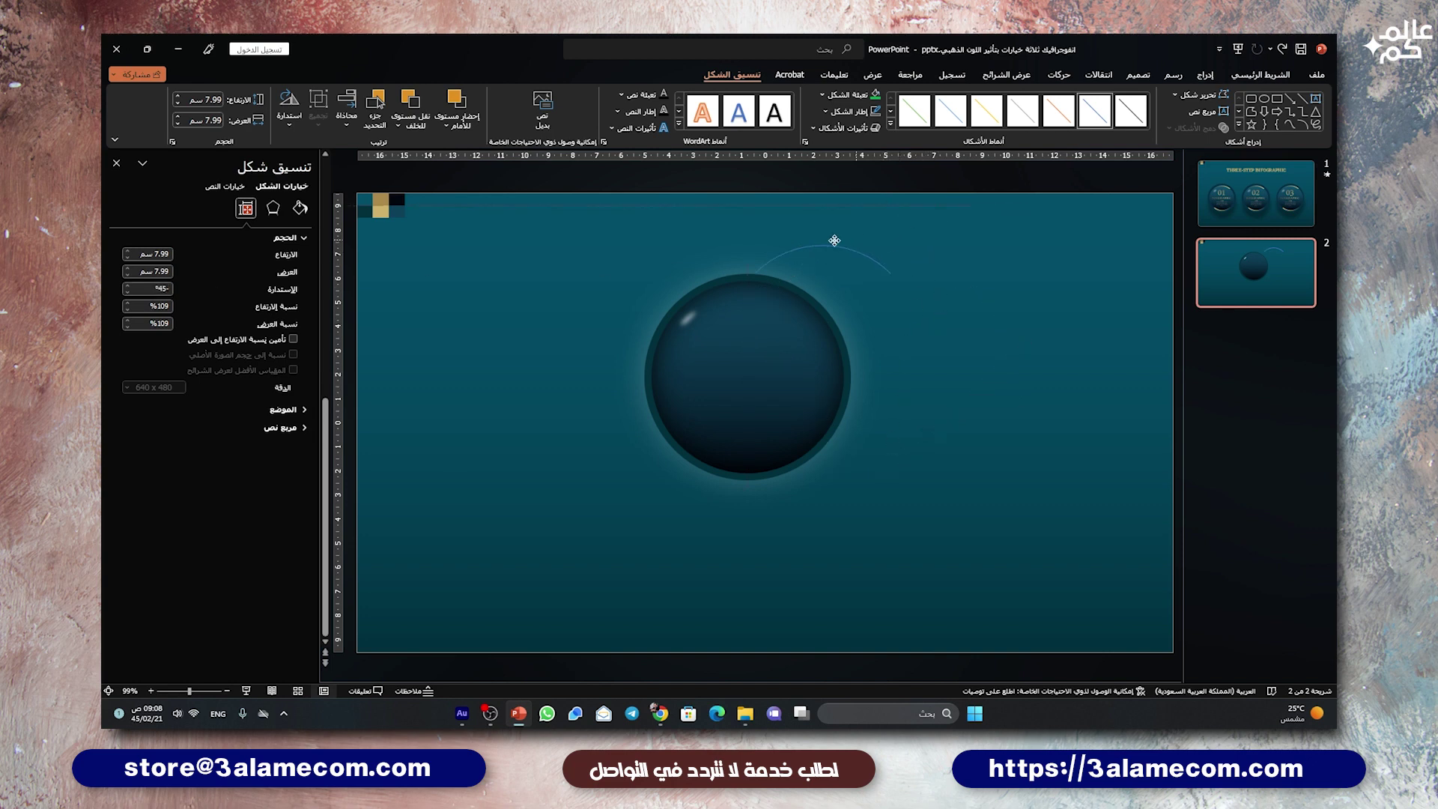
Centre the arc over the circle's top edge.
left_click(925, 244)
left_click_drag(780, 275, 785, 276)
left_click_drag(784, 276, 784, 276)
Switch the arc's outline to a gradient line with the extra stops removed.
left_click(300, 208)
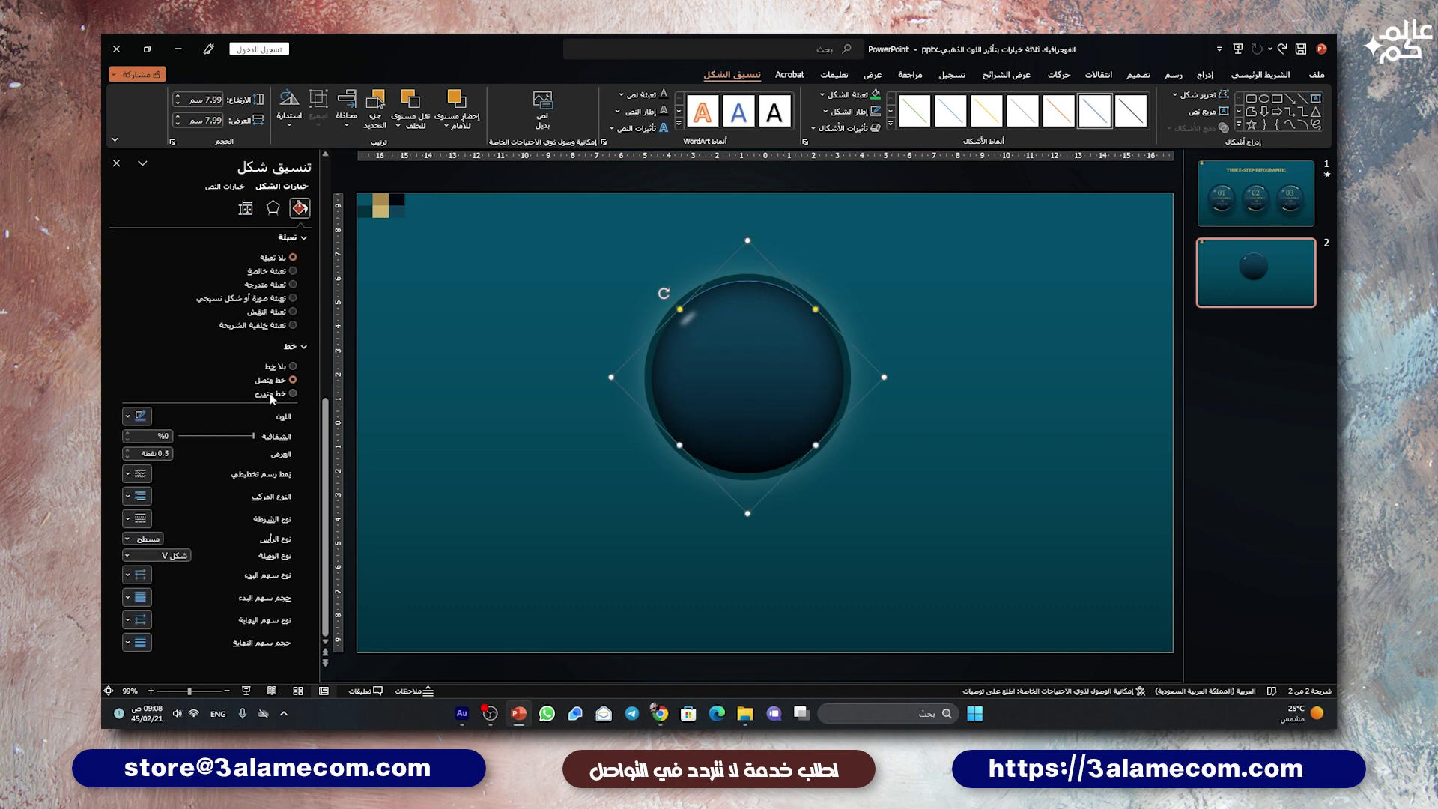
left_click(269, 393)
left_click_drag(199, 509, 187, 538)
Colour both gradient stops gold, sampled from the slide's gold square.
left_click(172, 510)
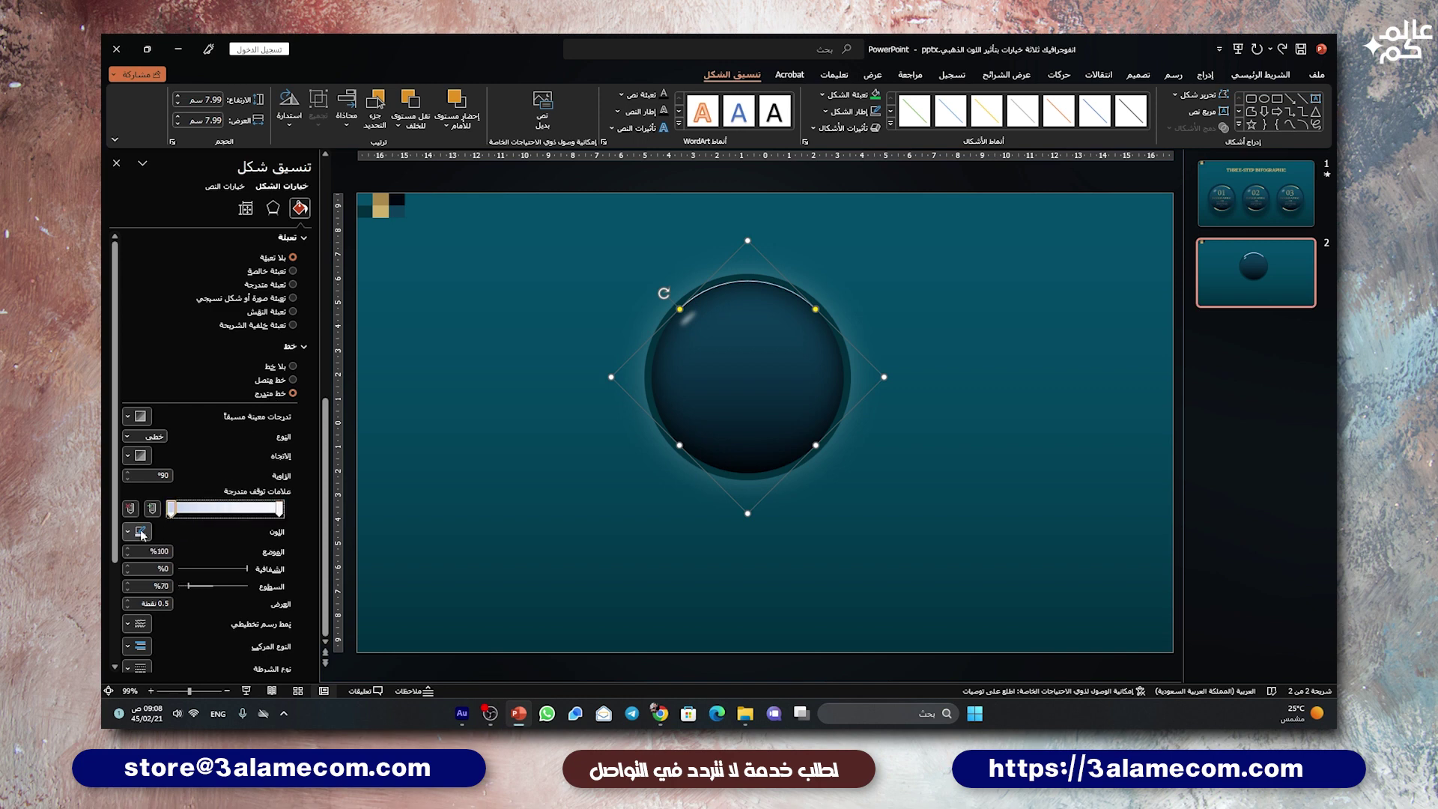
left_click(136, 531)
left_click(173, 517)
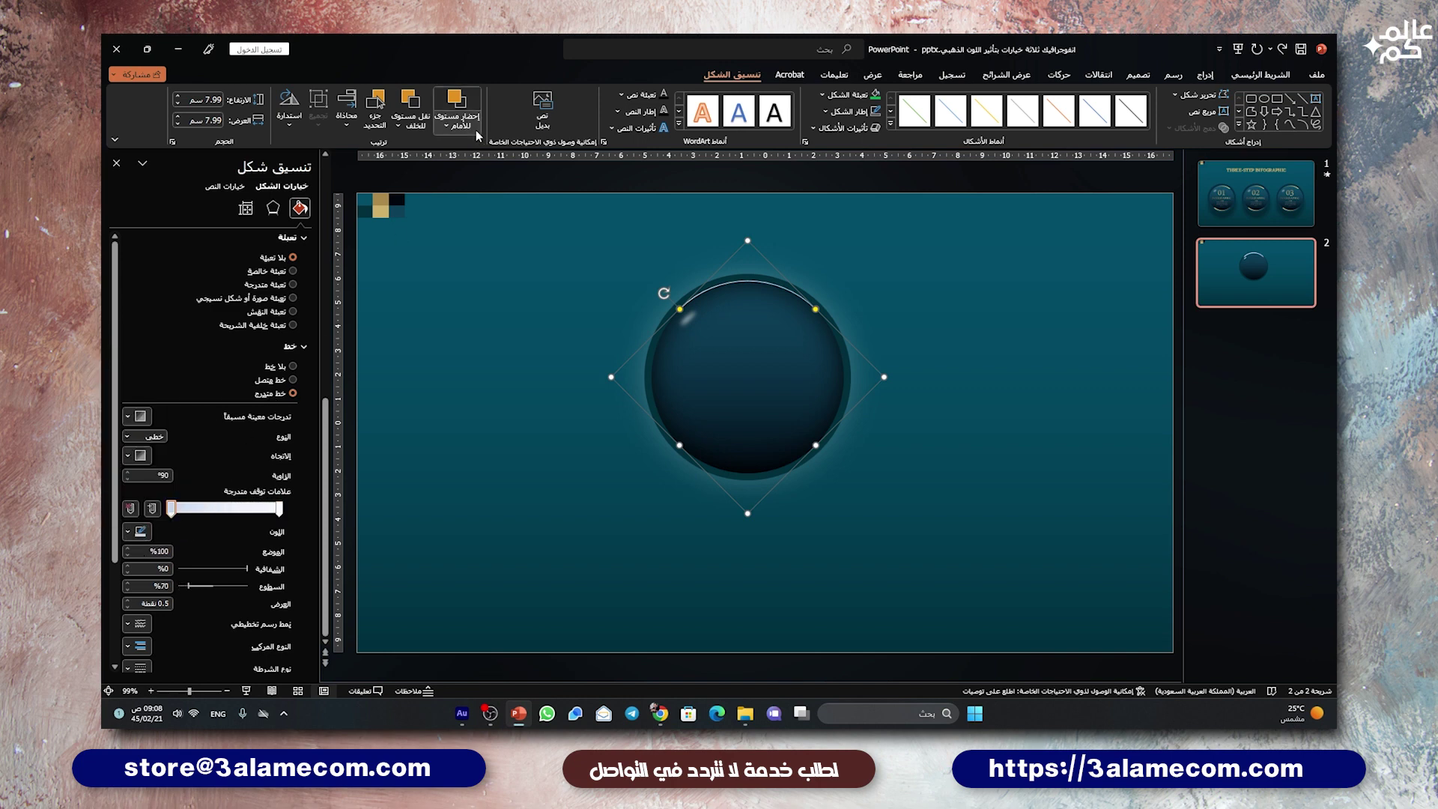
left_click(381, 203)
left_click(279, 509)
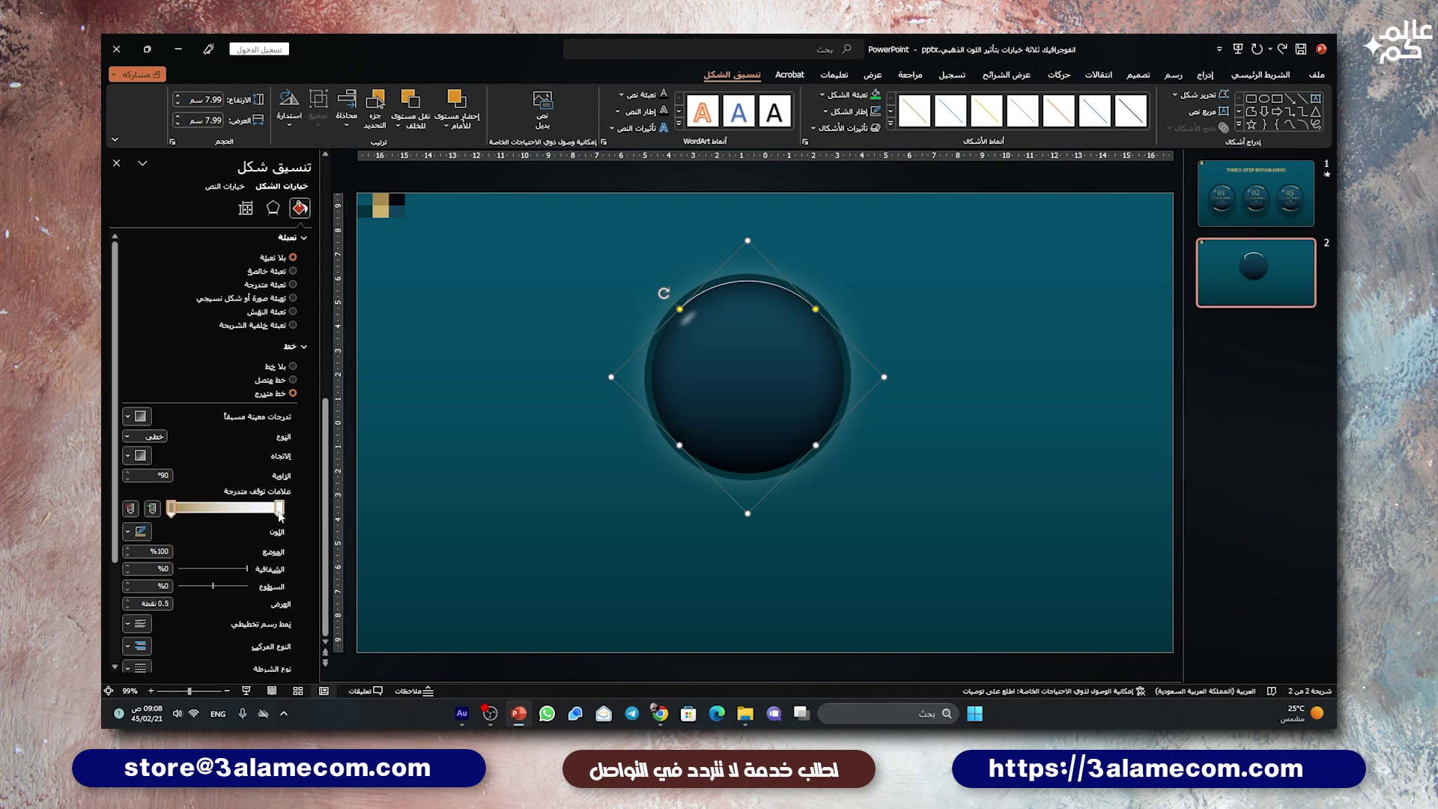
left_click(136, 531)
left_click(173, 523)
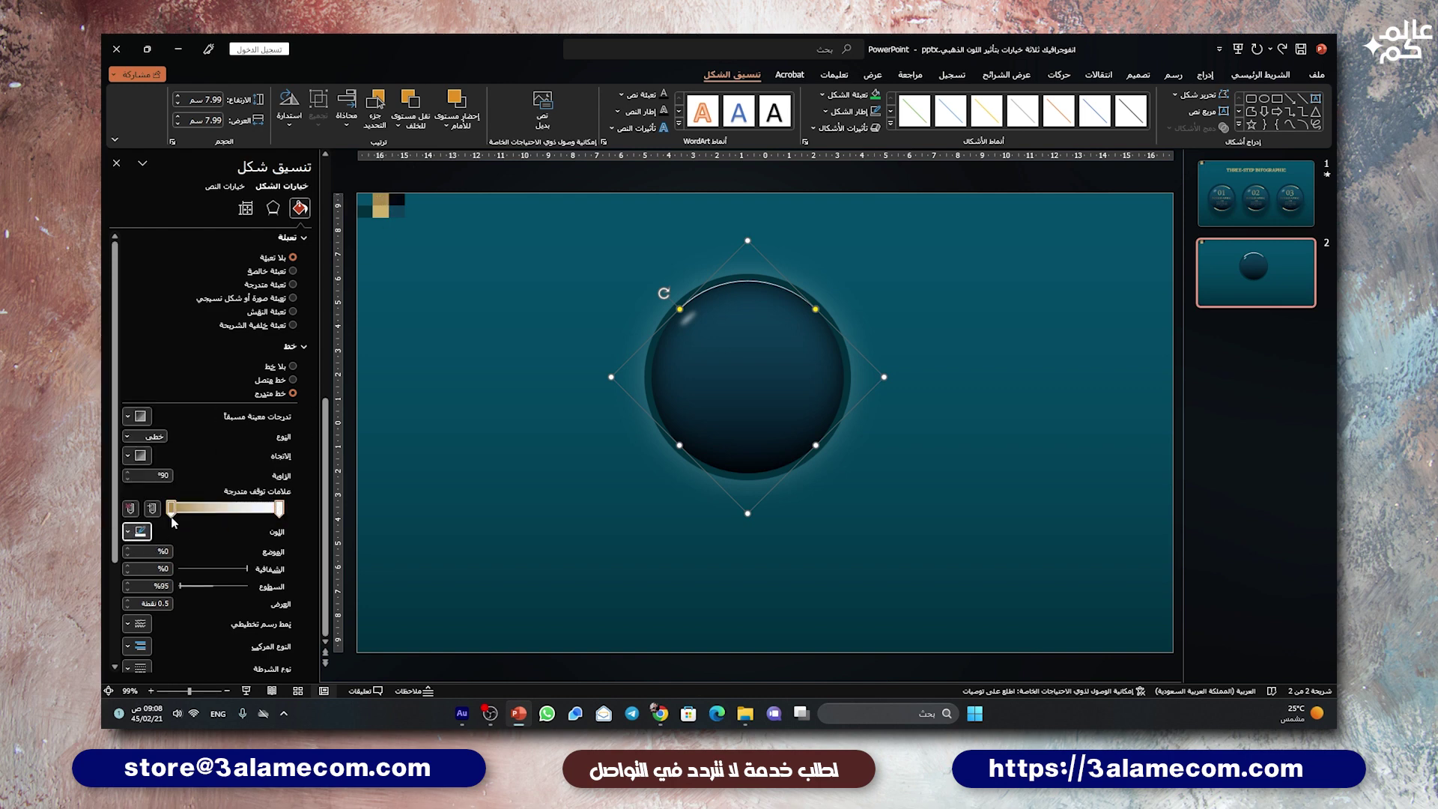
left_click(384, 203)
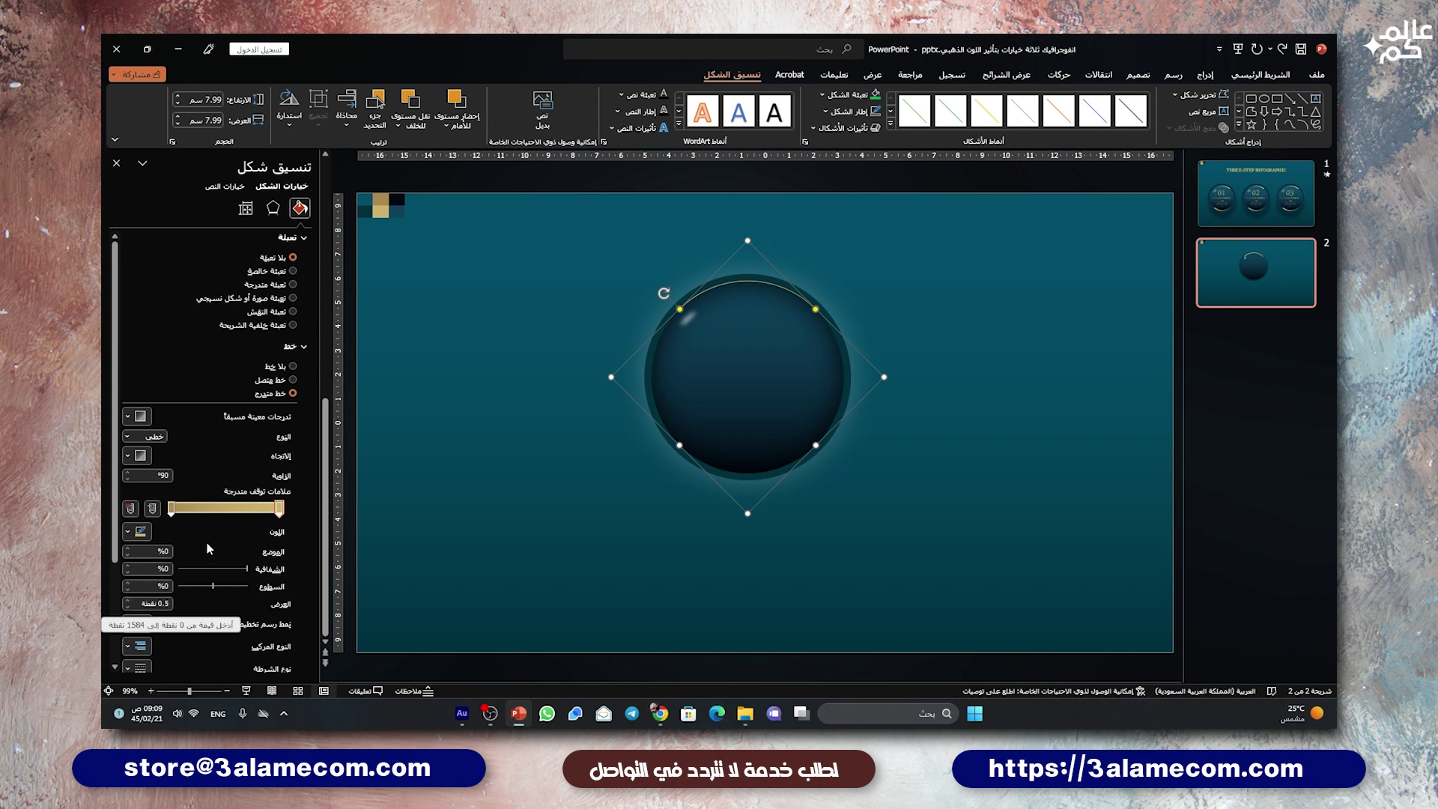
Make the gradient stops 69% and 64% transparent and set the direction to 180°.
left_click(171, 509)
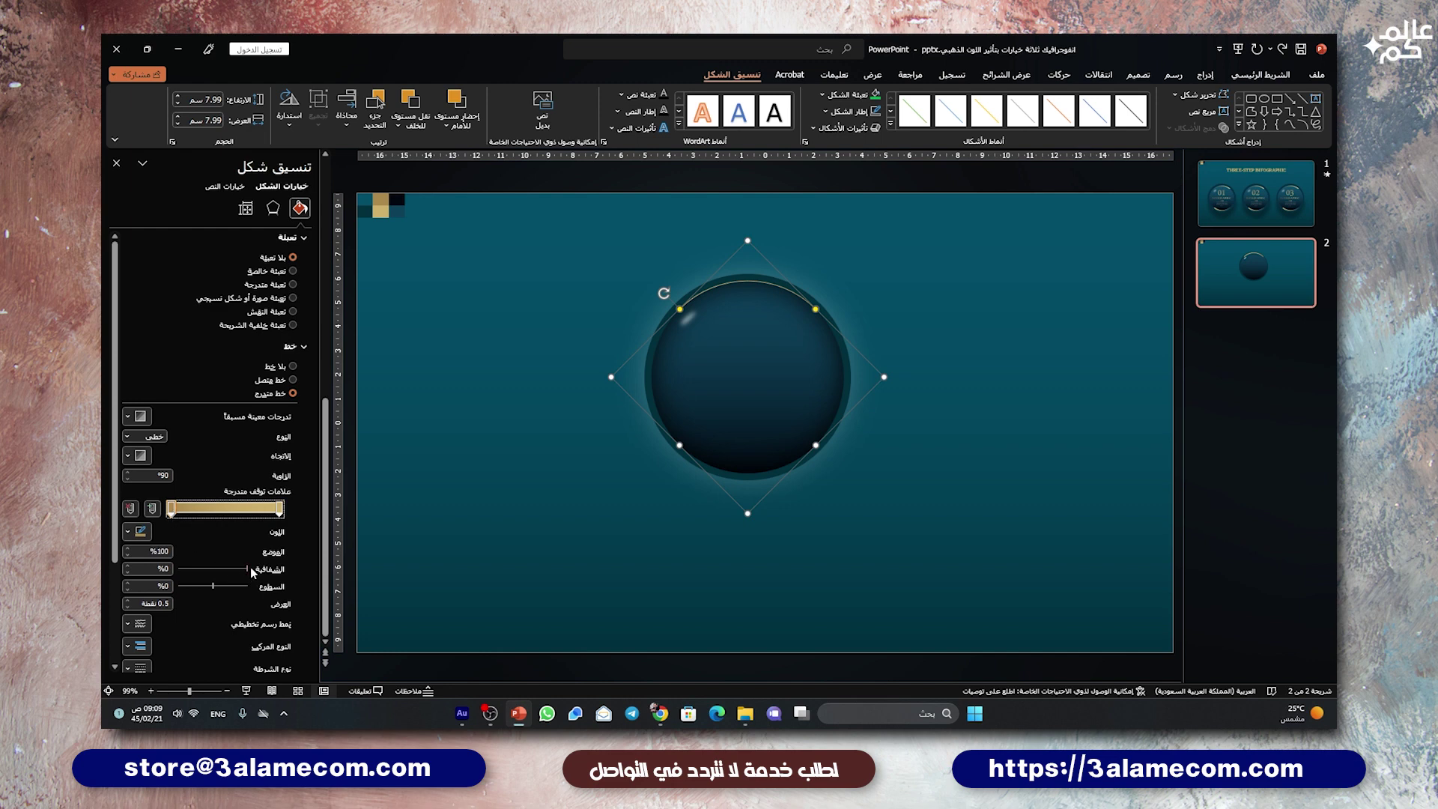
mouse_move(253, 572)
left_mouse_down()
mouse_move(200, 575)
mouse_move(249, 571)
left_mouse_up()
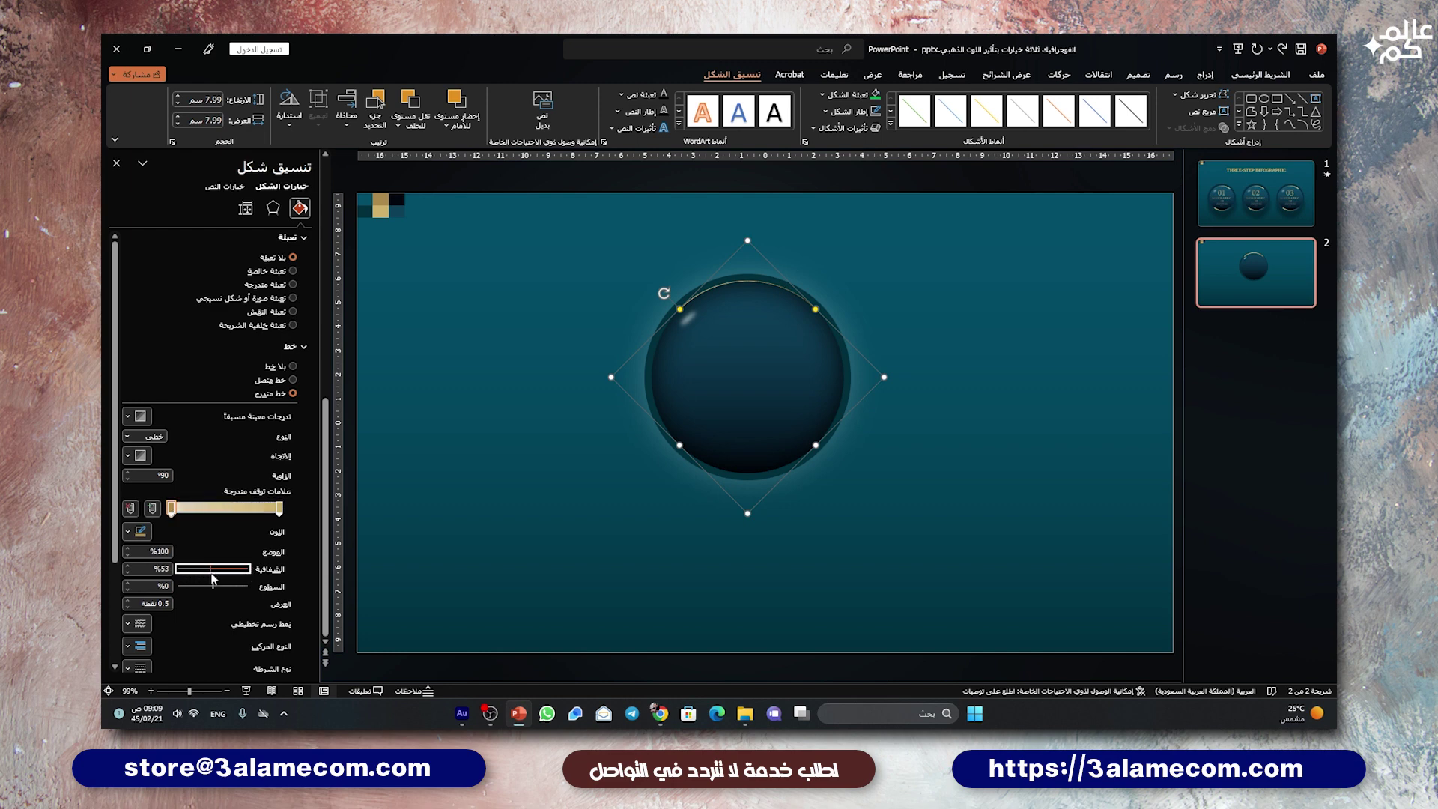
left_click(279, 510)
left_click_drag(250, 571, 207, 575)
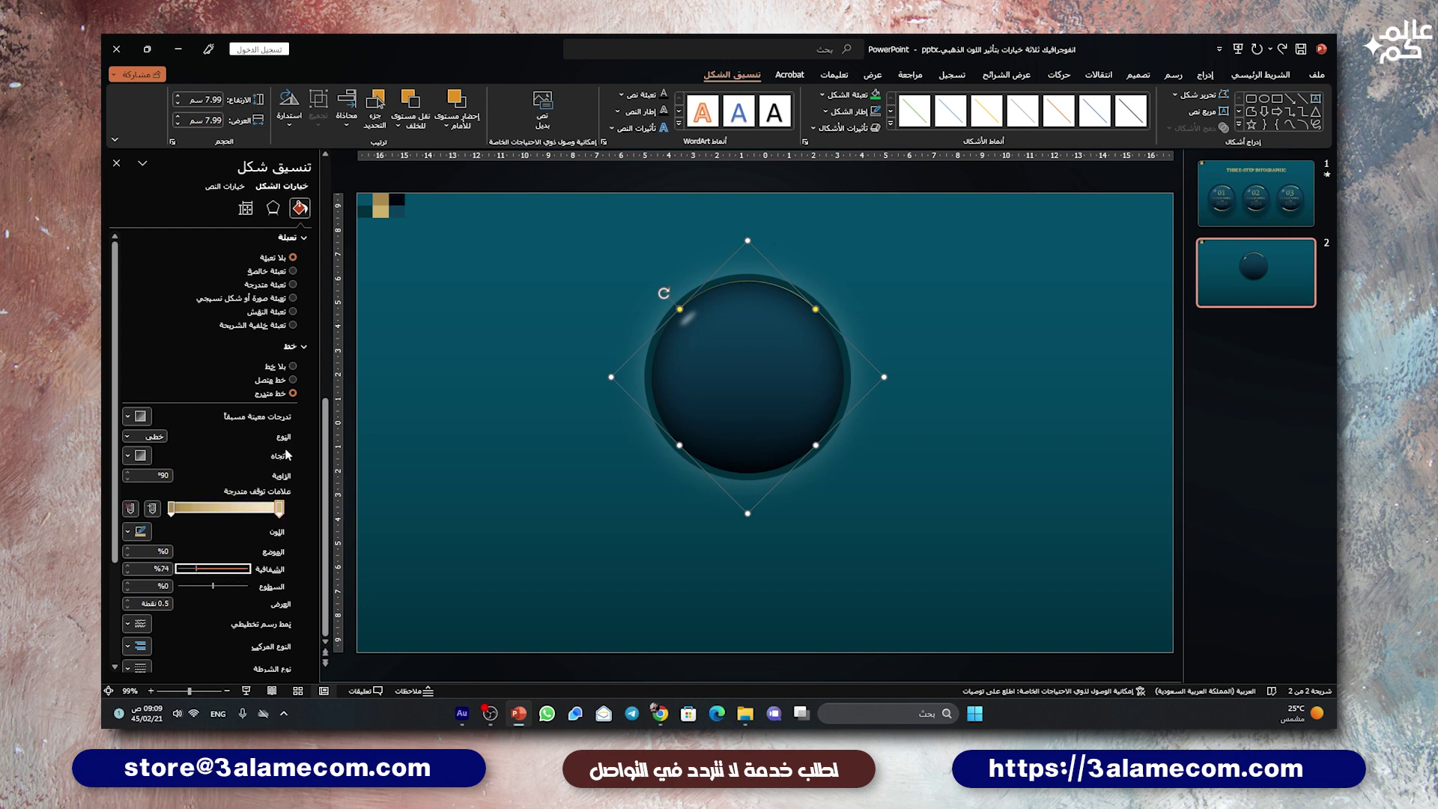
left_click(149, 451)
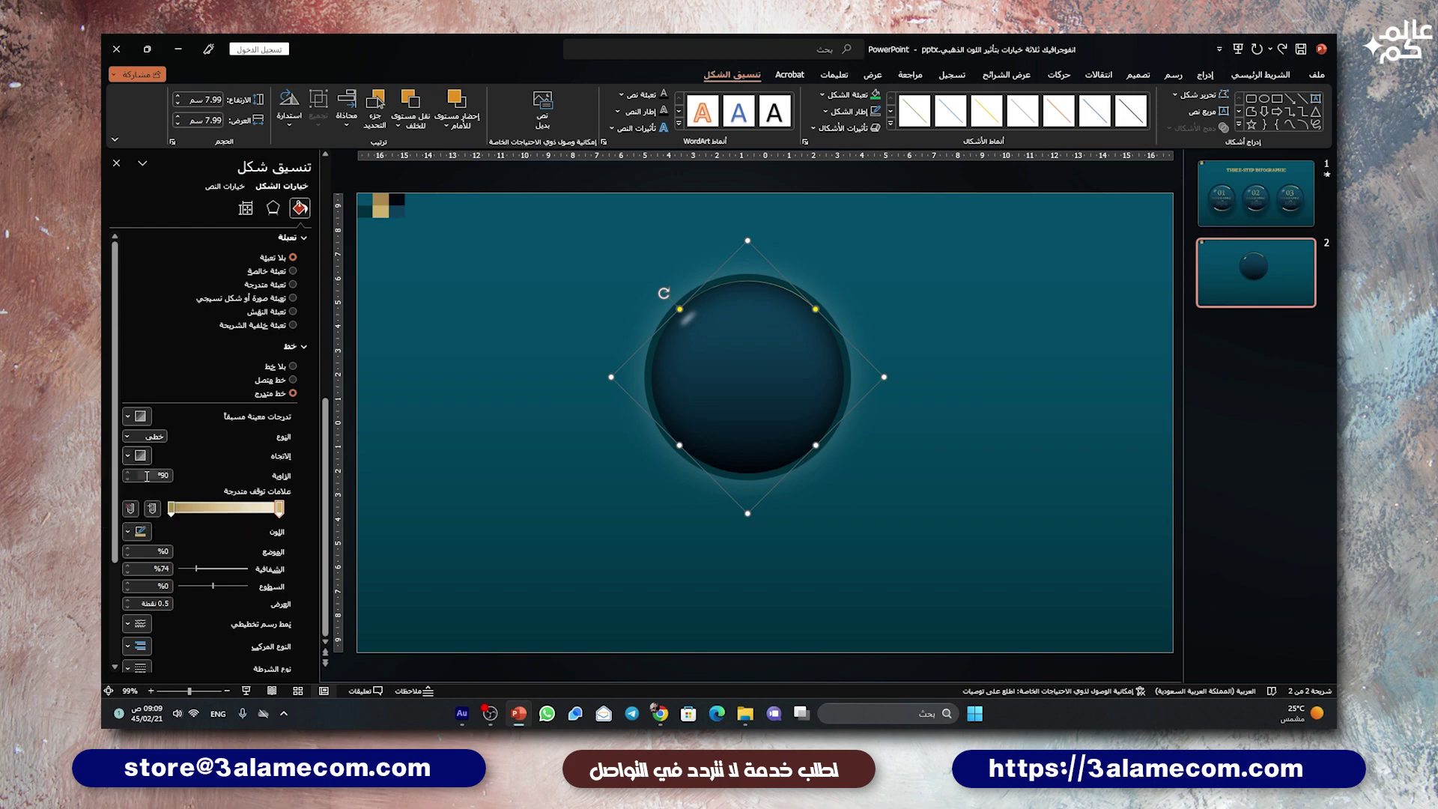
left_click(147, 475)
left_click(132, 456)
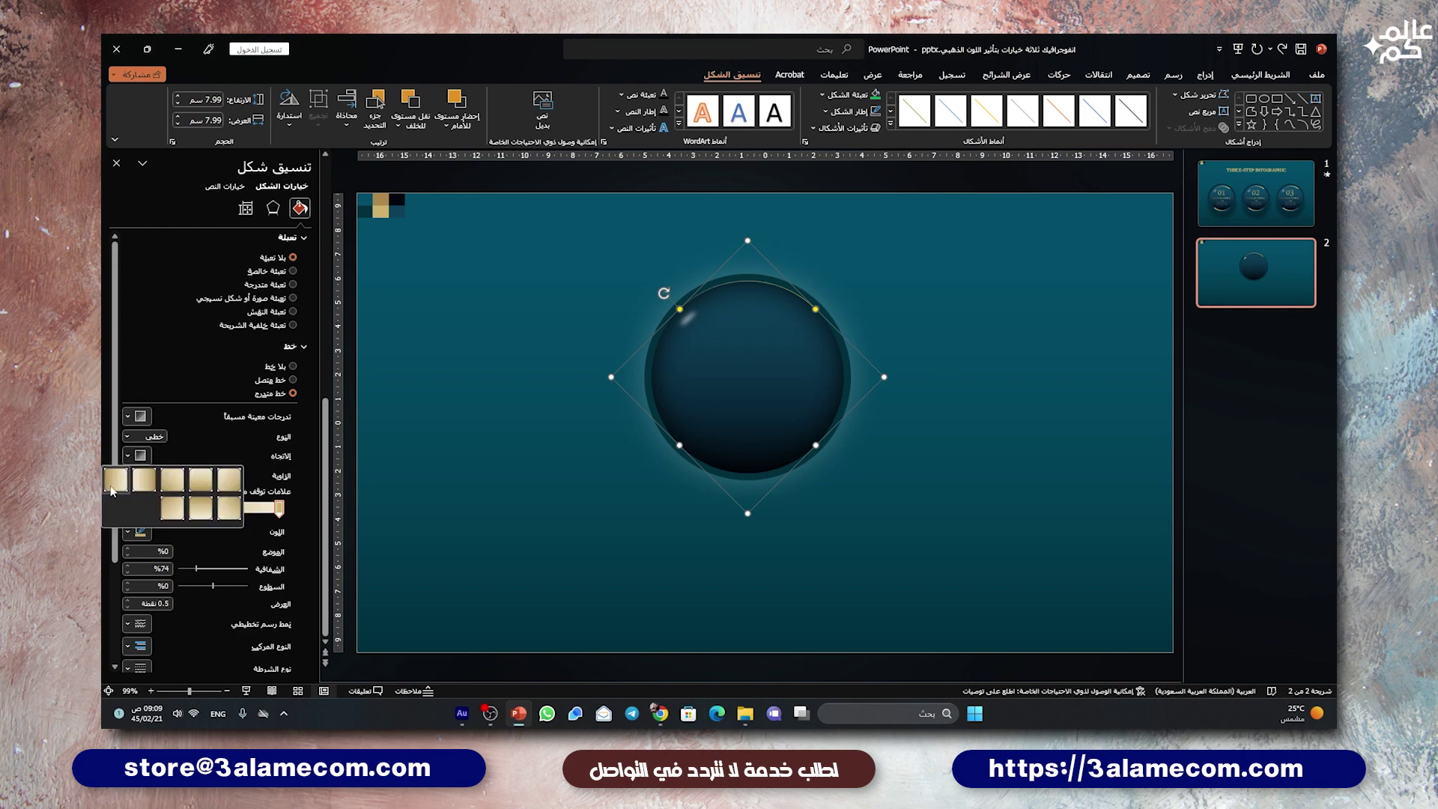
left_click(112, 491)
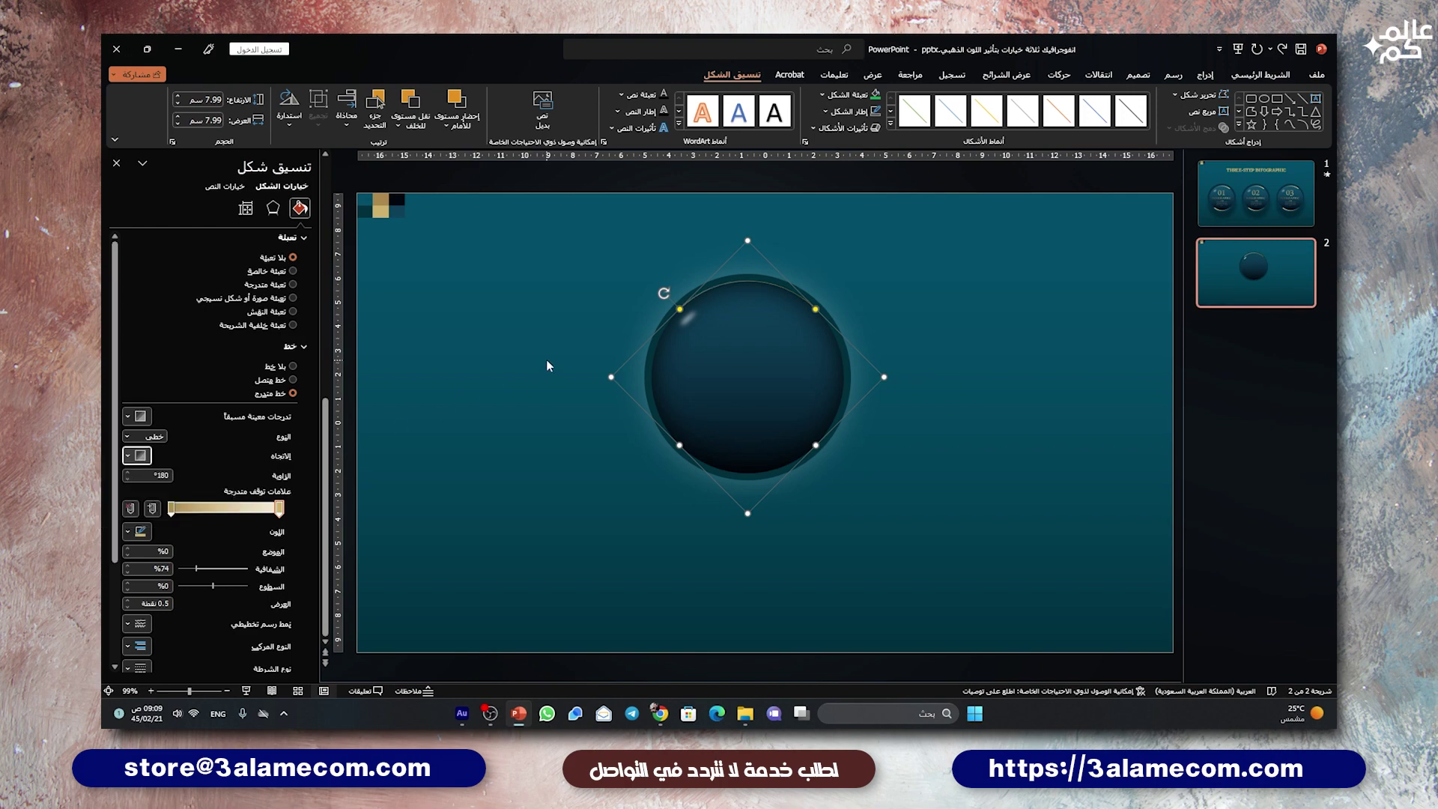
Nudge the gloss shape slightly down-right and flip it vertically.
left_click(600, 285)
left_click(708, 298)
left_click_drag(708, 298, 719, 309)
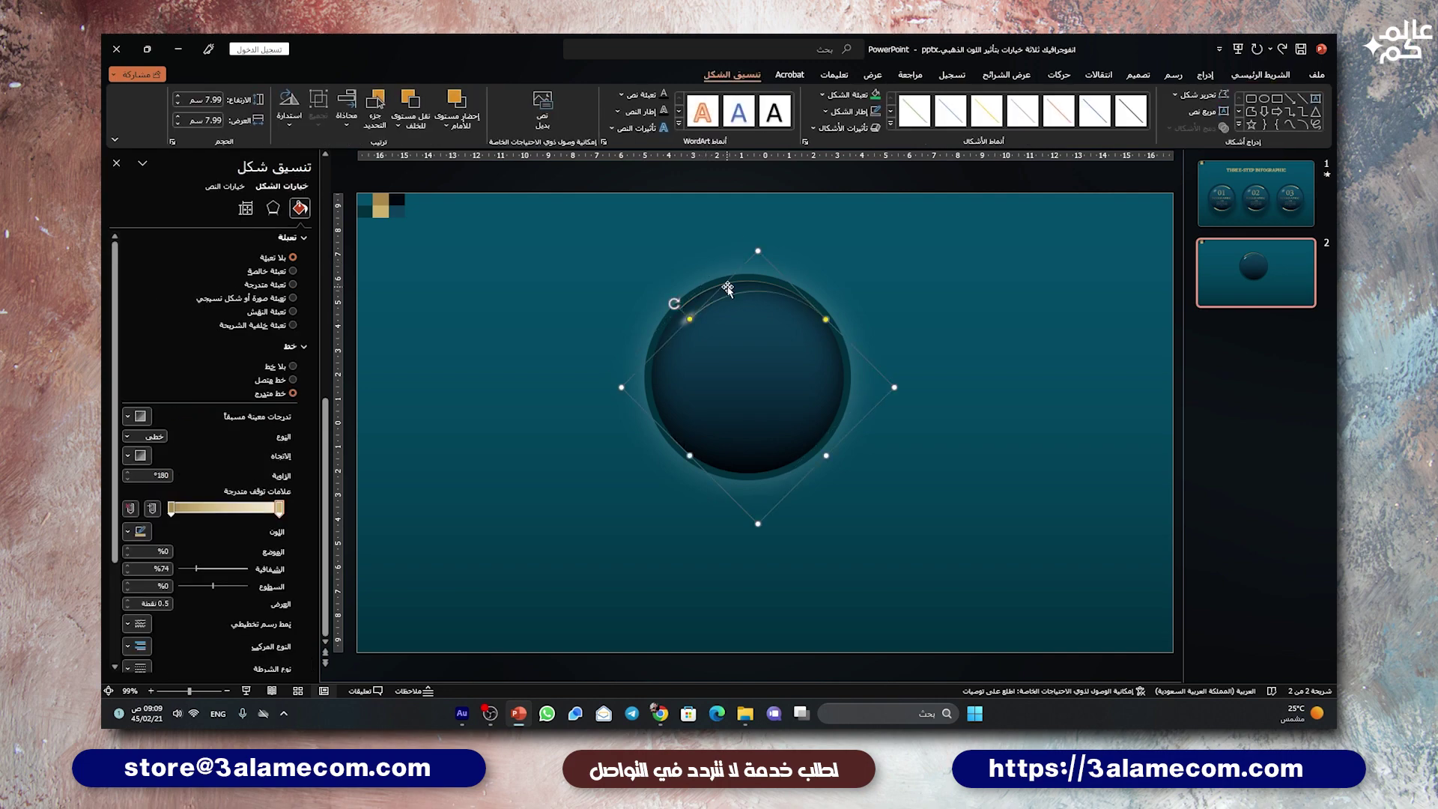
left_click(289, 124)
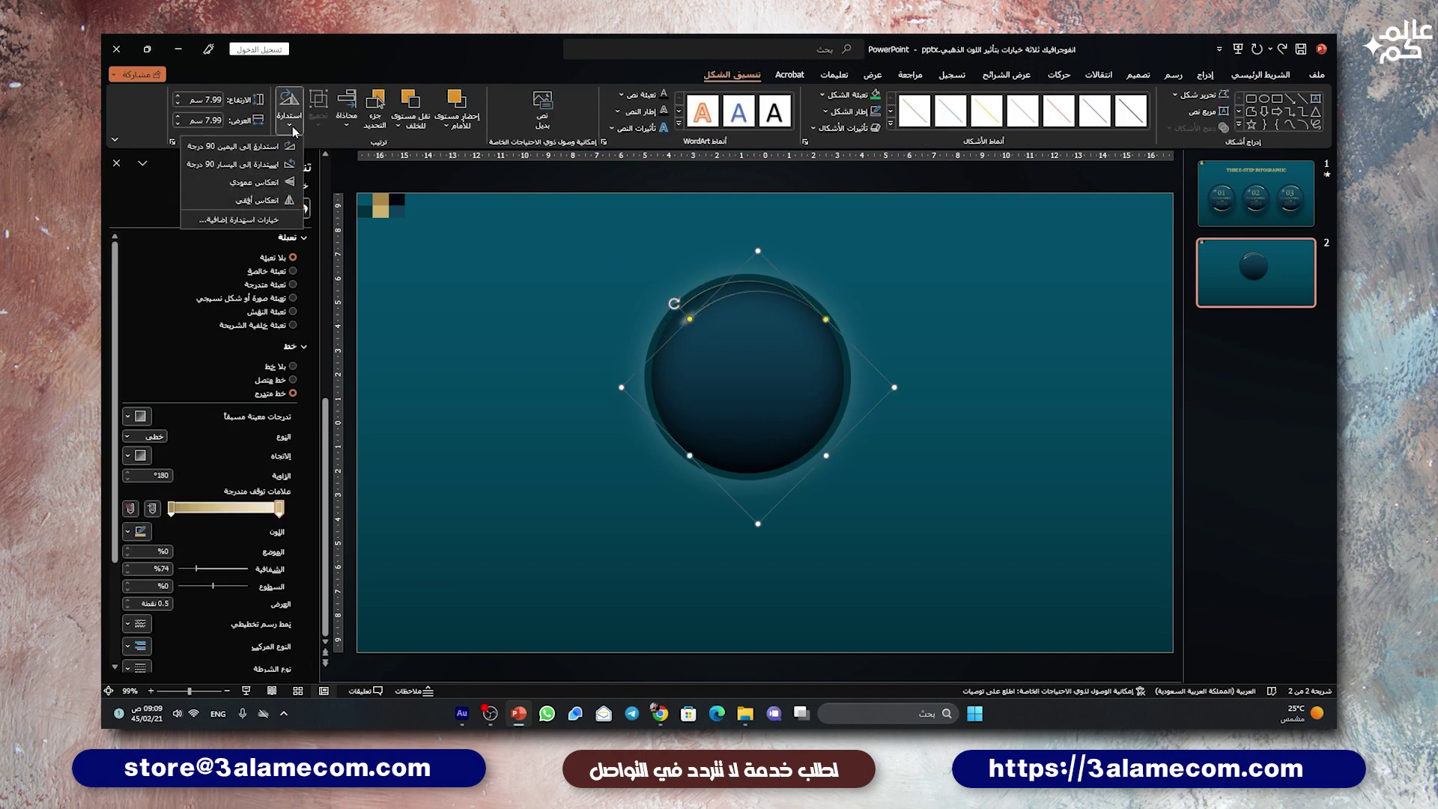
left_click(246, 182)
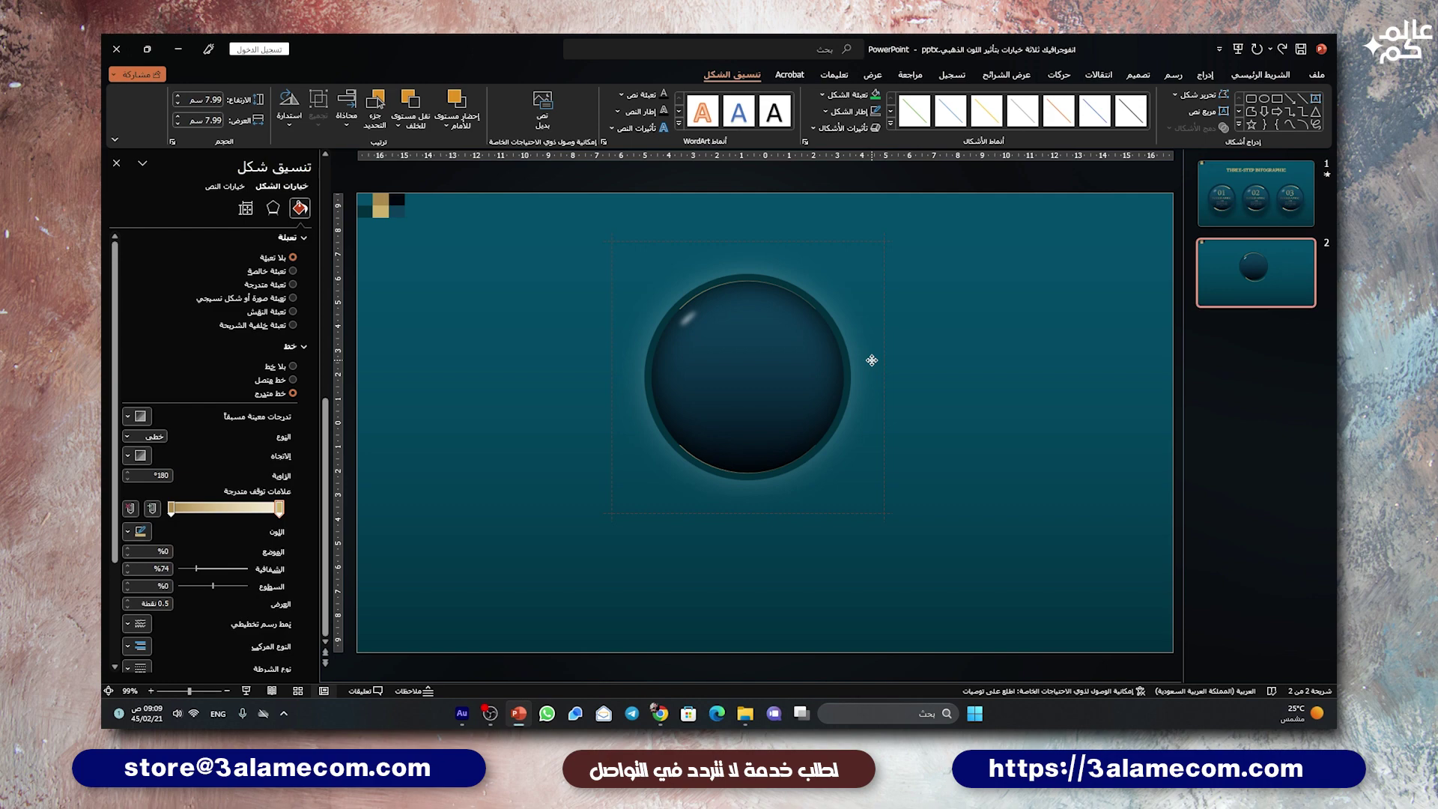
left_click(872, 361)
left_click(749, 540)
left_click(1205, 74)
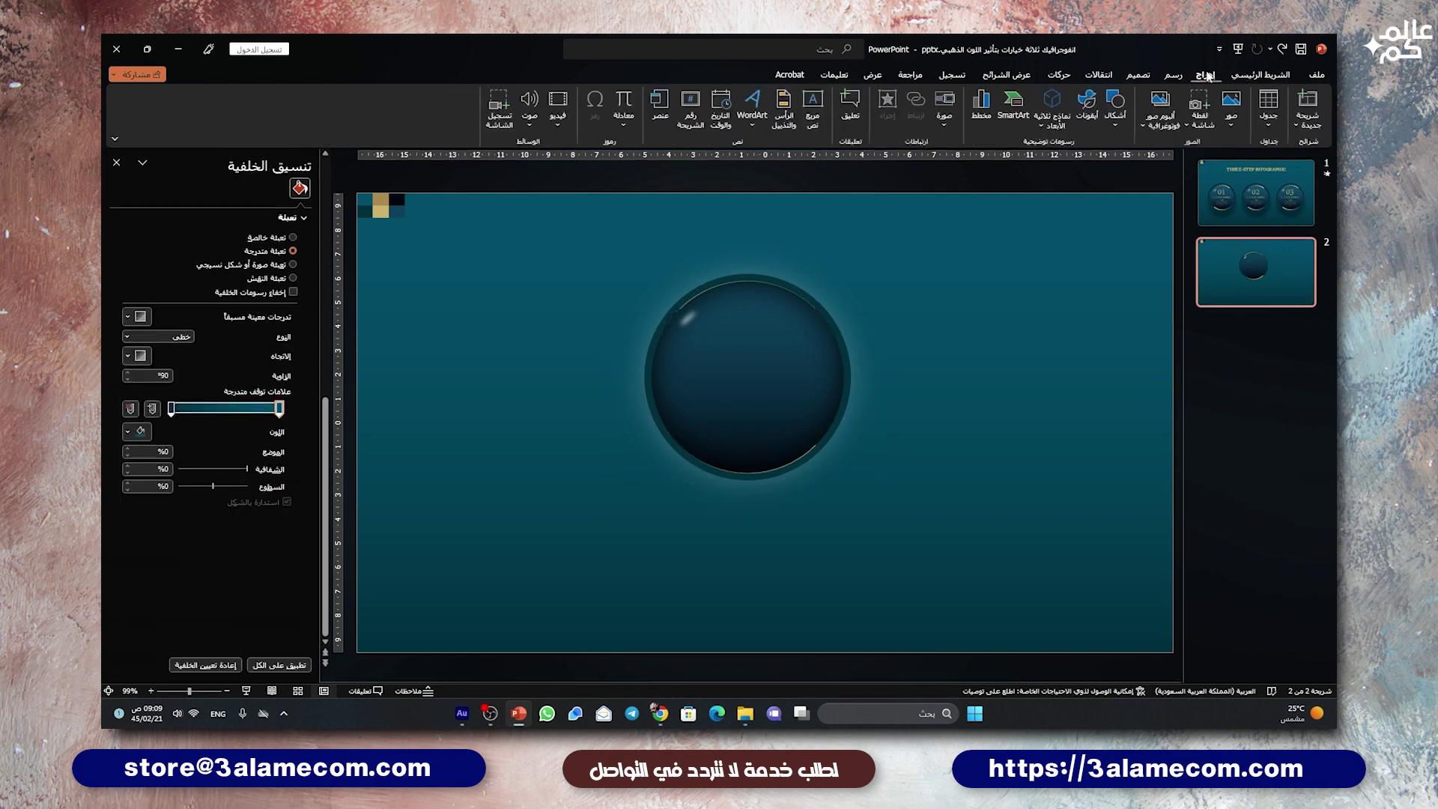
Draw a new circle beside the button and give it a black fill with no outline.
left_click(1124, 116)
left_click(1067, 162)
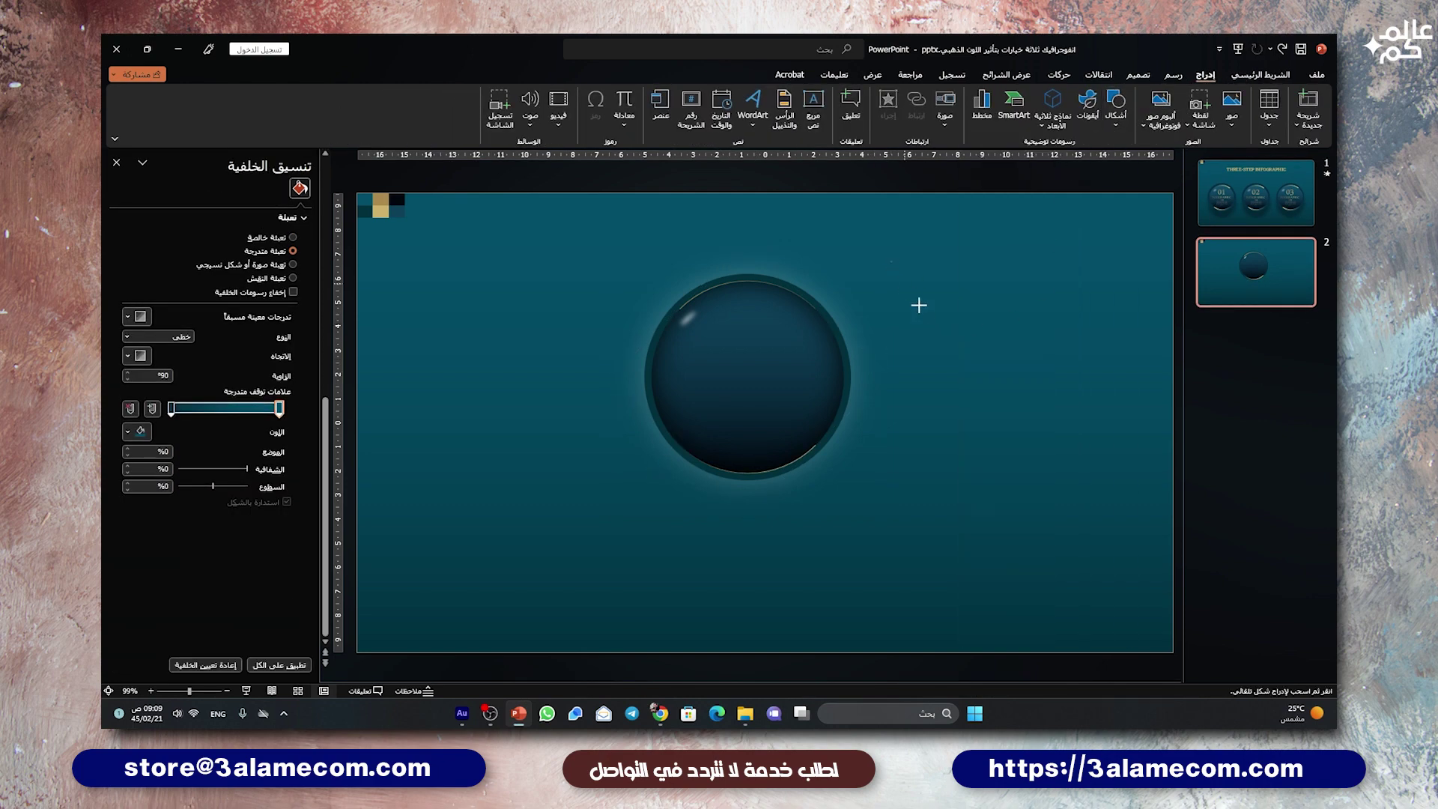
left_click_drag(890, 260, 1040, 457)
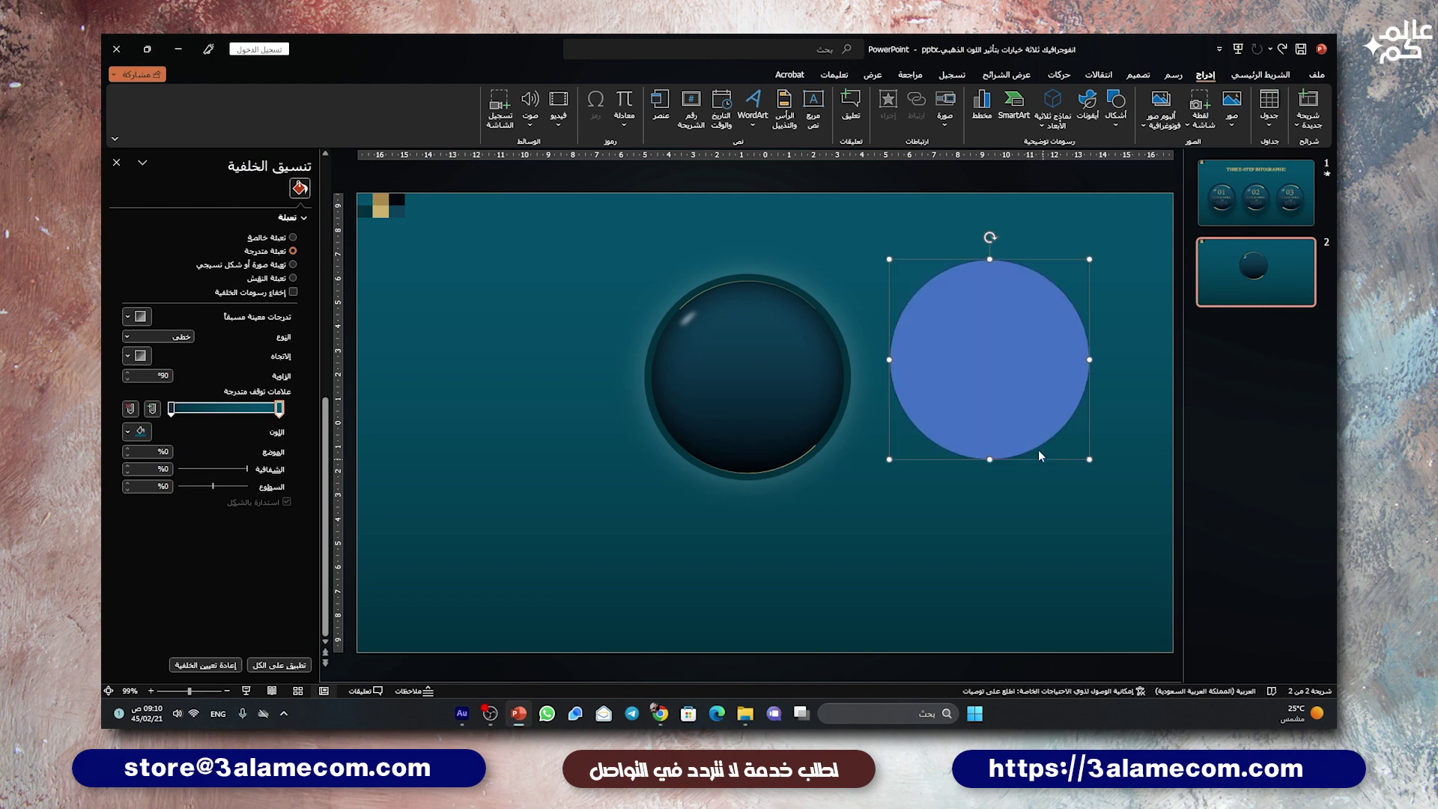
left_click_drag(970, 312, 918, 291)
left_click(850, 111)
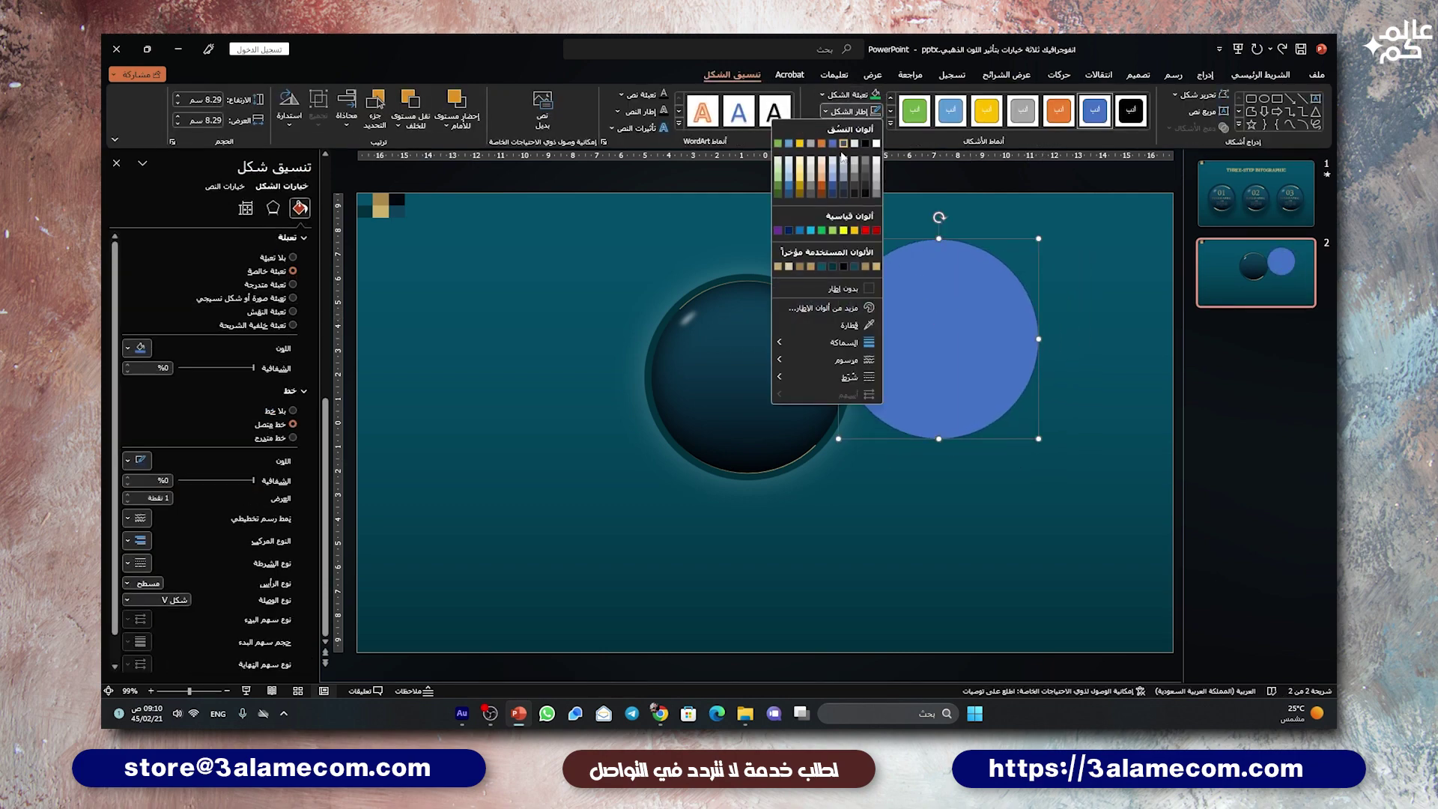
left_click(846, 288)
left_click(849, 95)
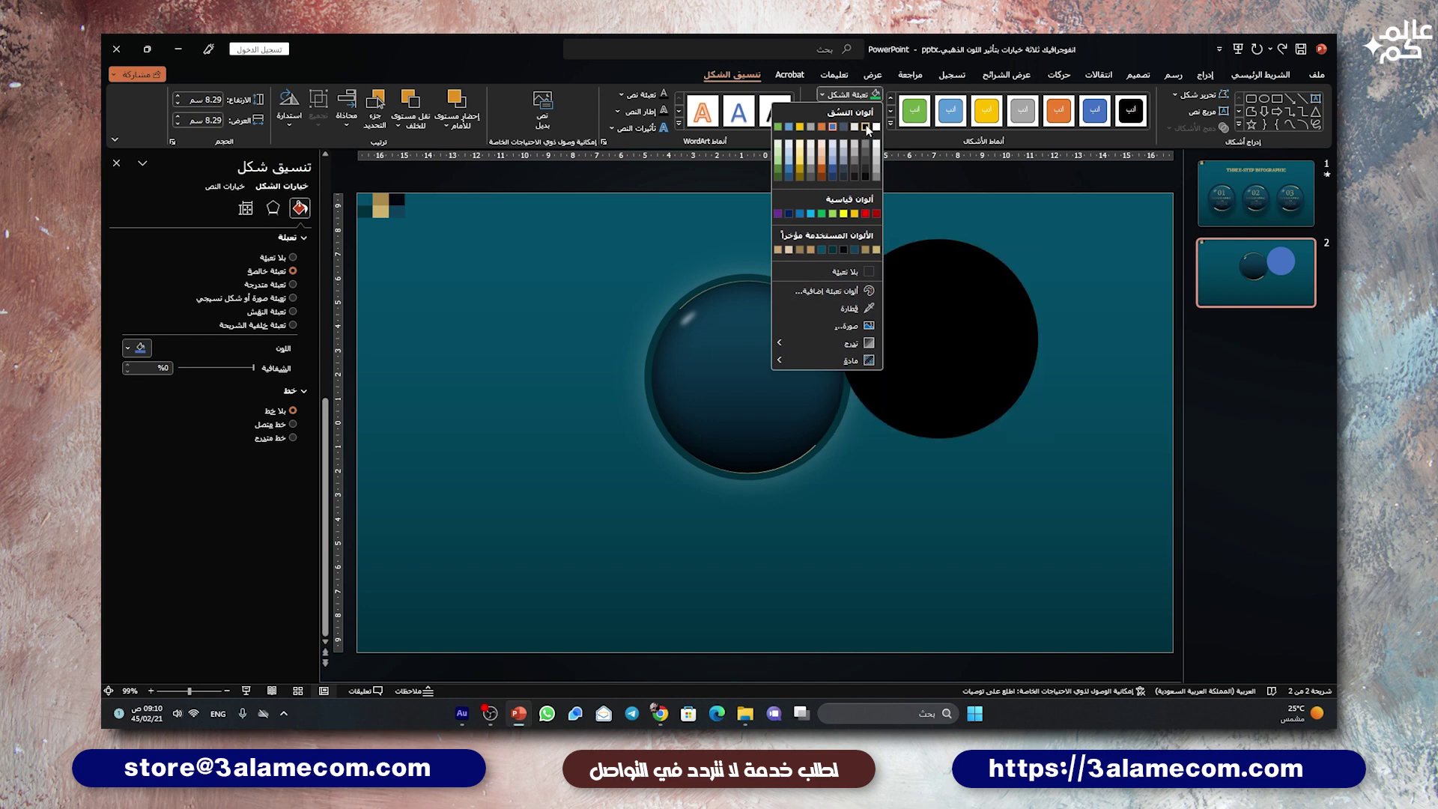
left_click(867, 127)
Give the black circle 27 pt soft edges and 50% transparency, then place it behind the main circle, slightly lower.
left_click(273, 207)
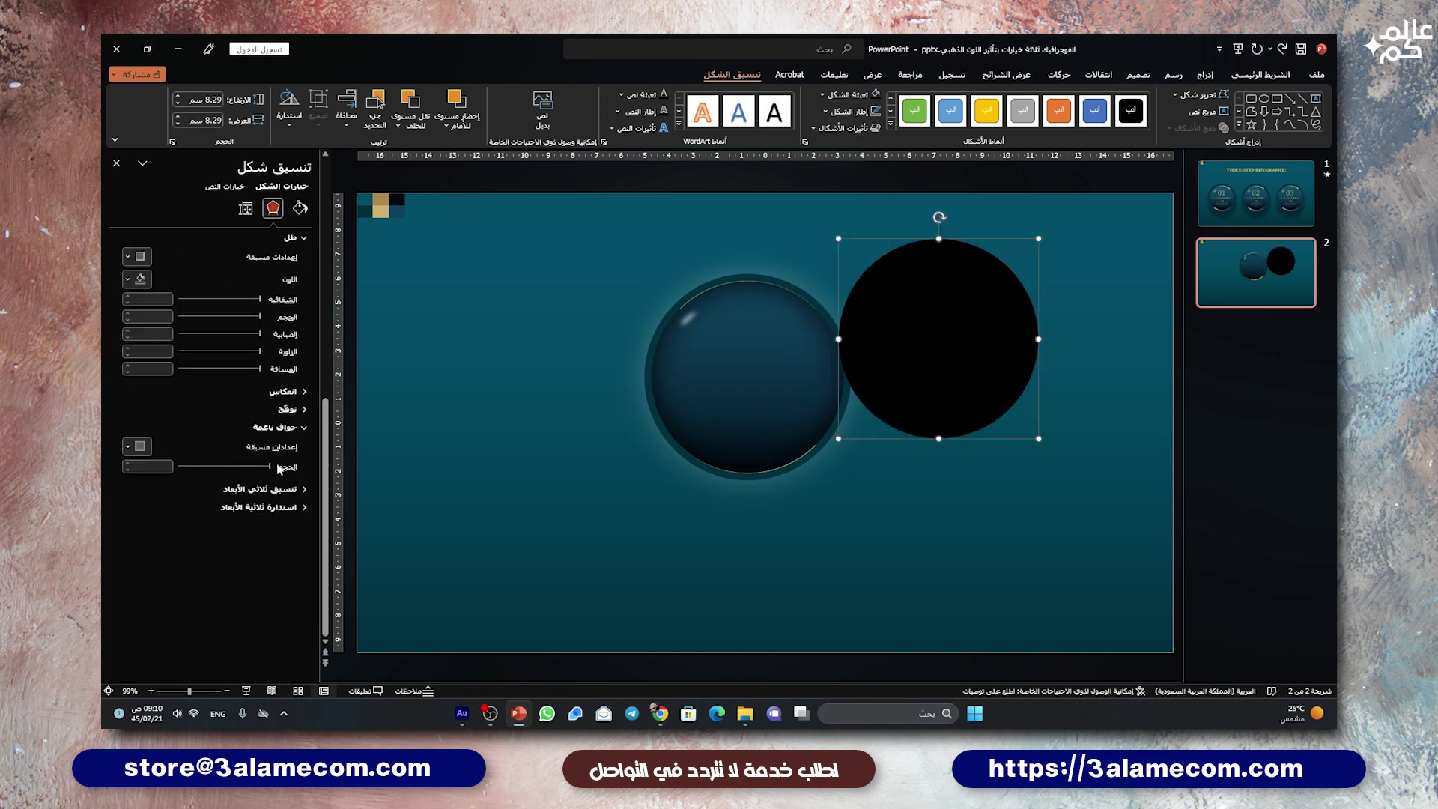
left_click_drag(268, 466, 244, 466)
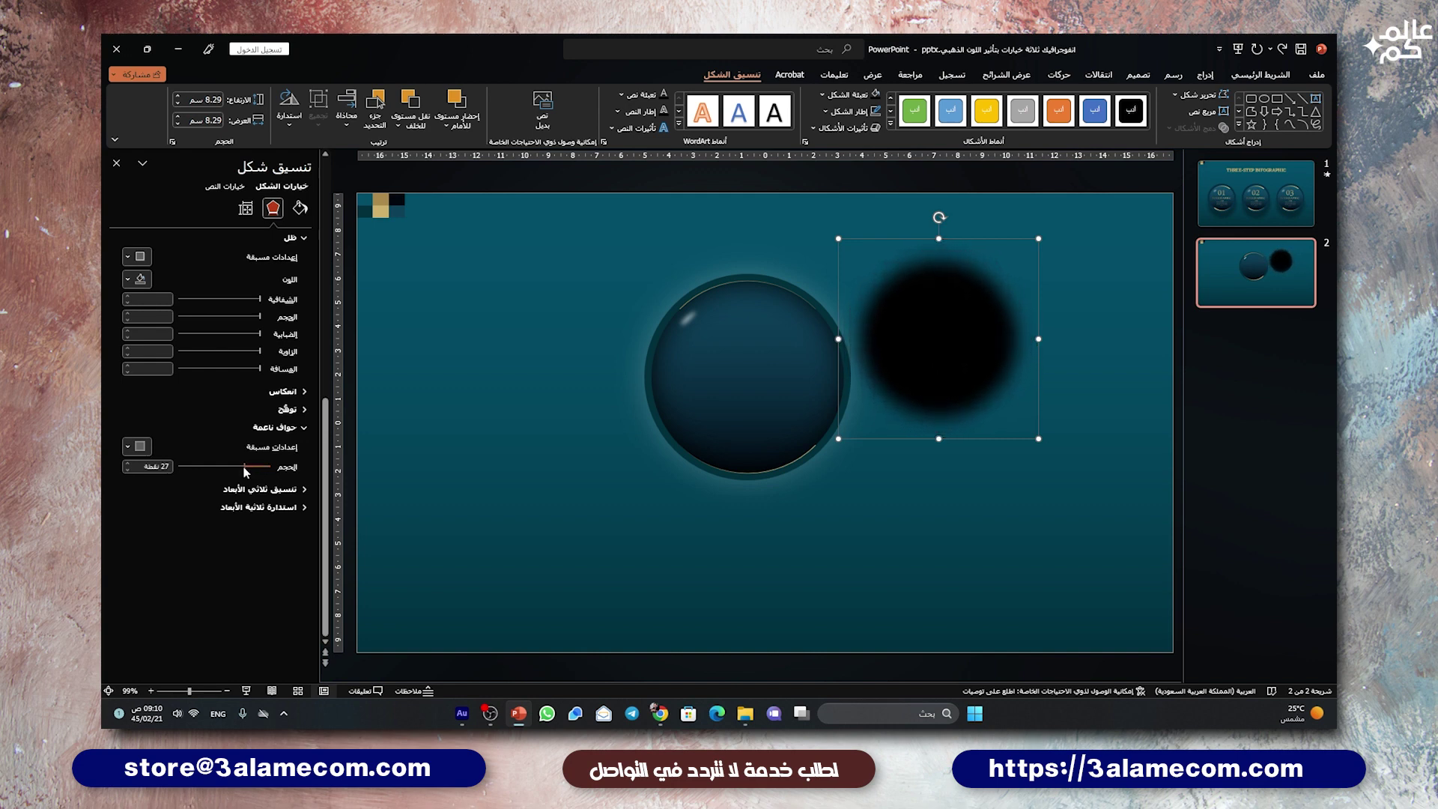
left_click(299, 207)
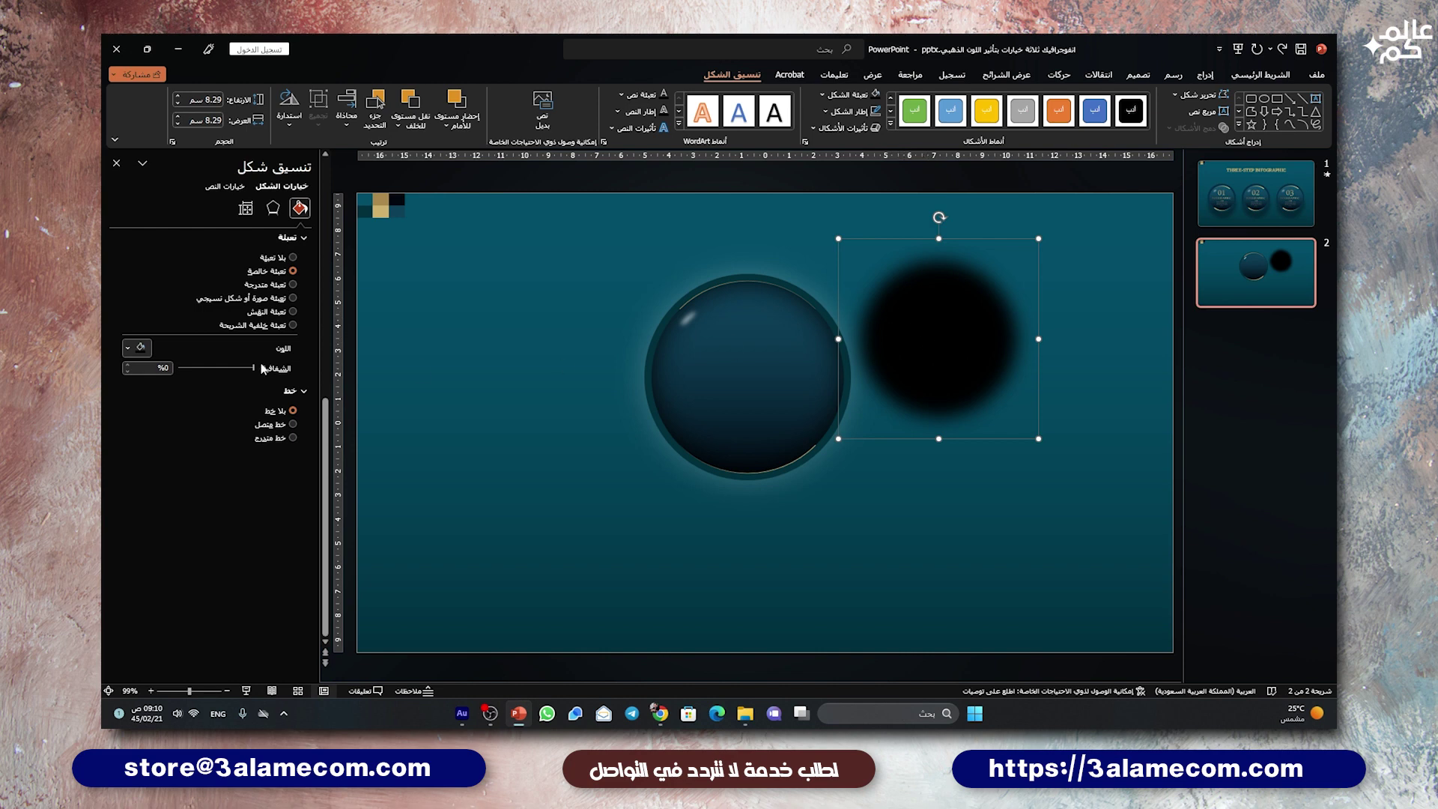
left_click_drag(247, 369, 223, 369)
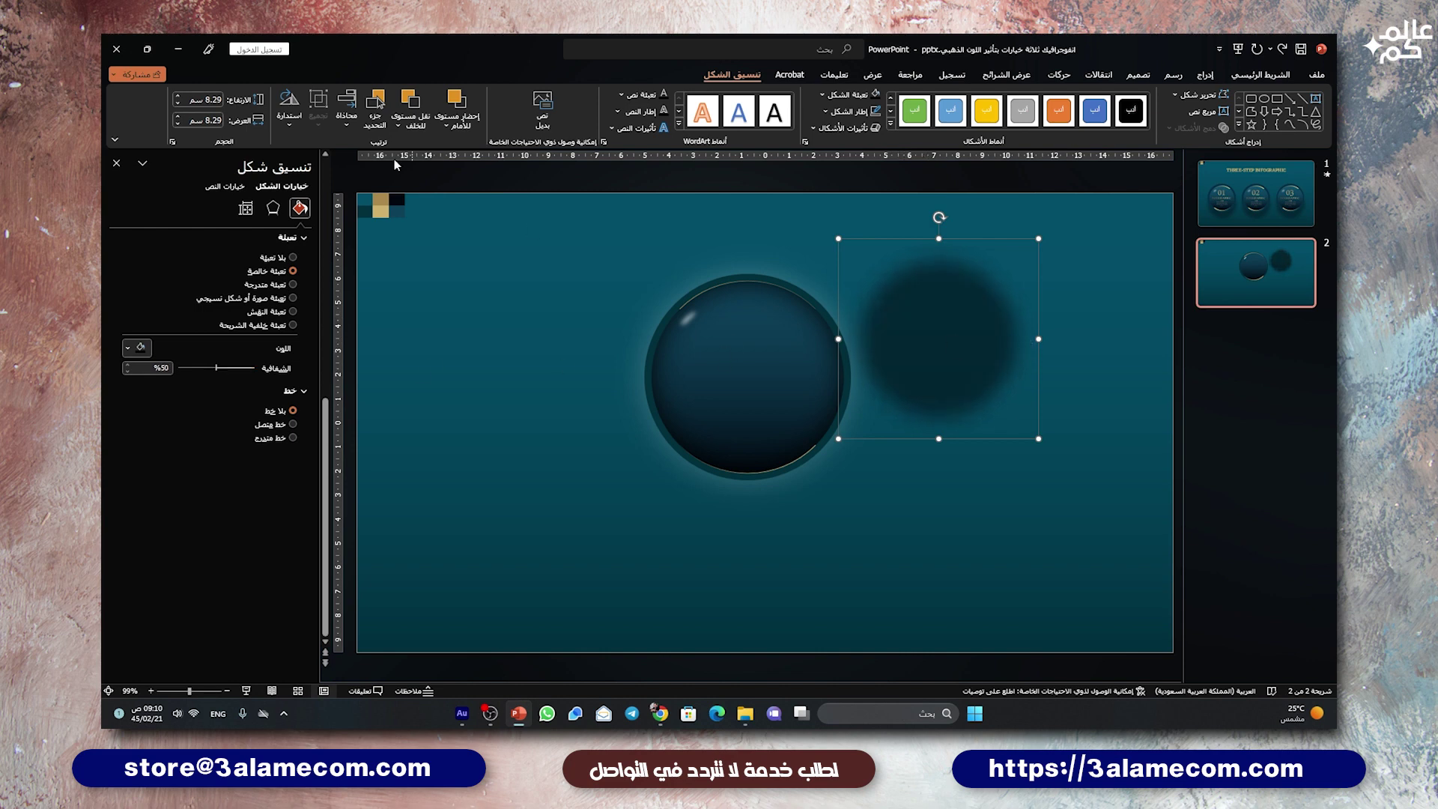
left_click_drag(927, 320, 742, 397)
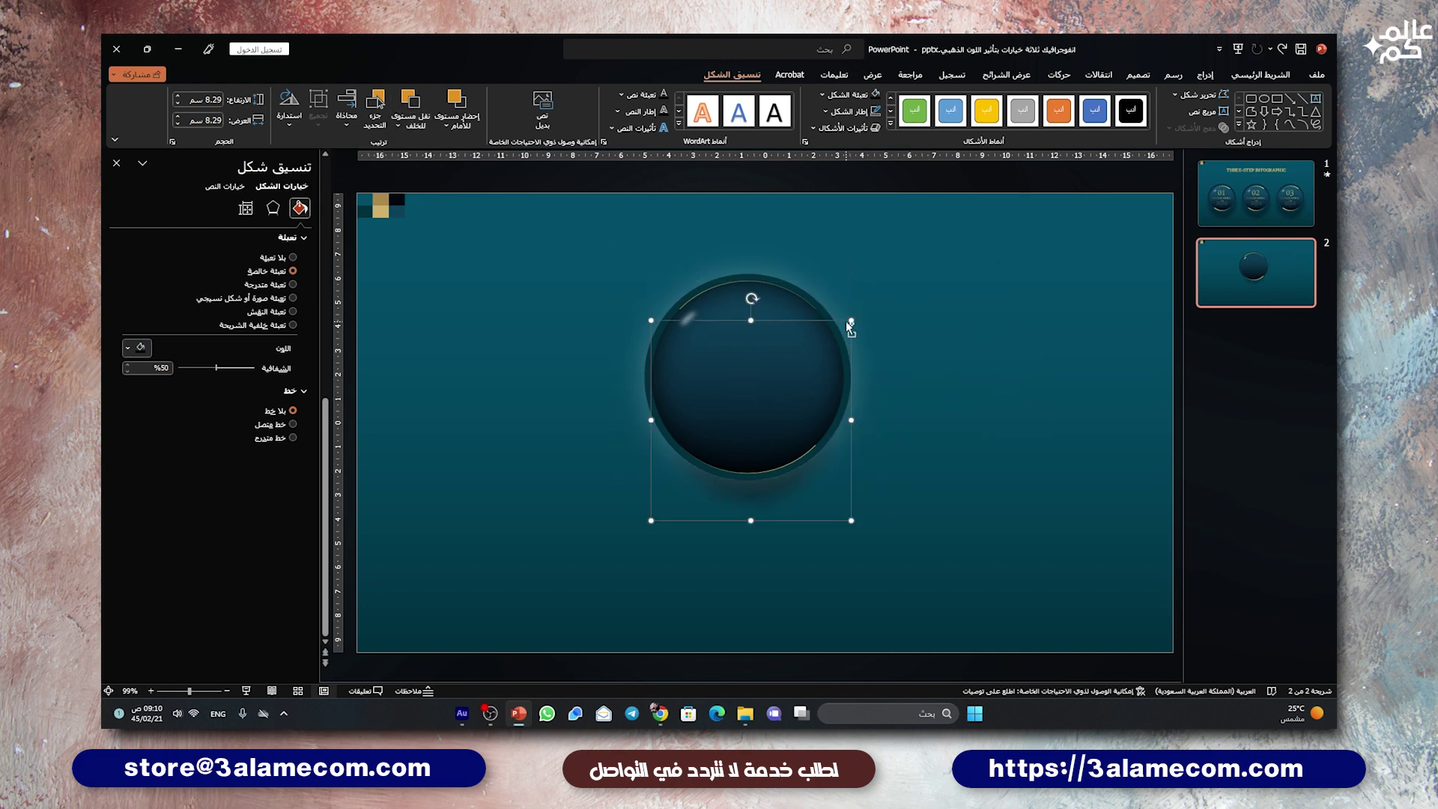
Resize the black shadow circle behind the button to 10.72 × 10.72 cm.
left_click_drag(851, 320, 872, 299)
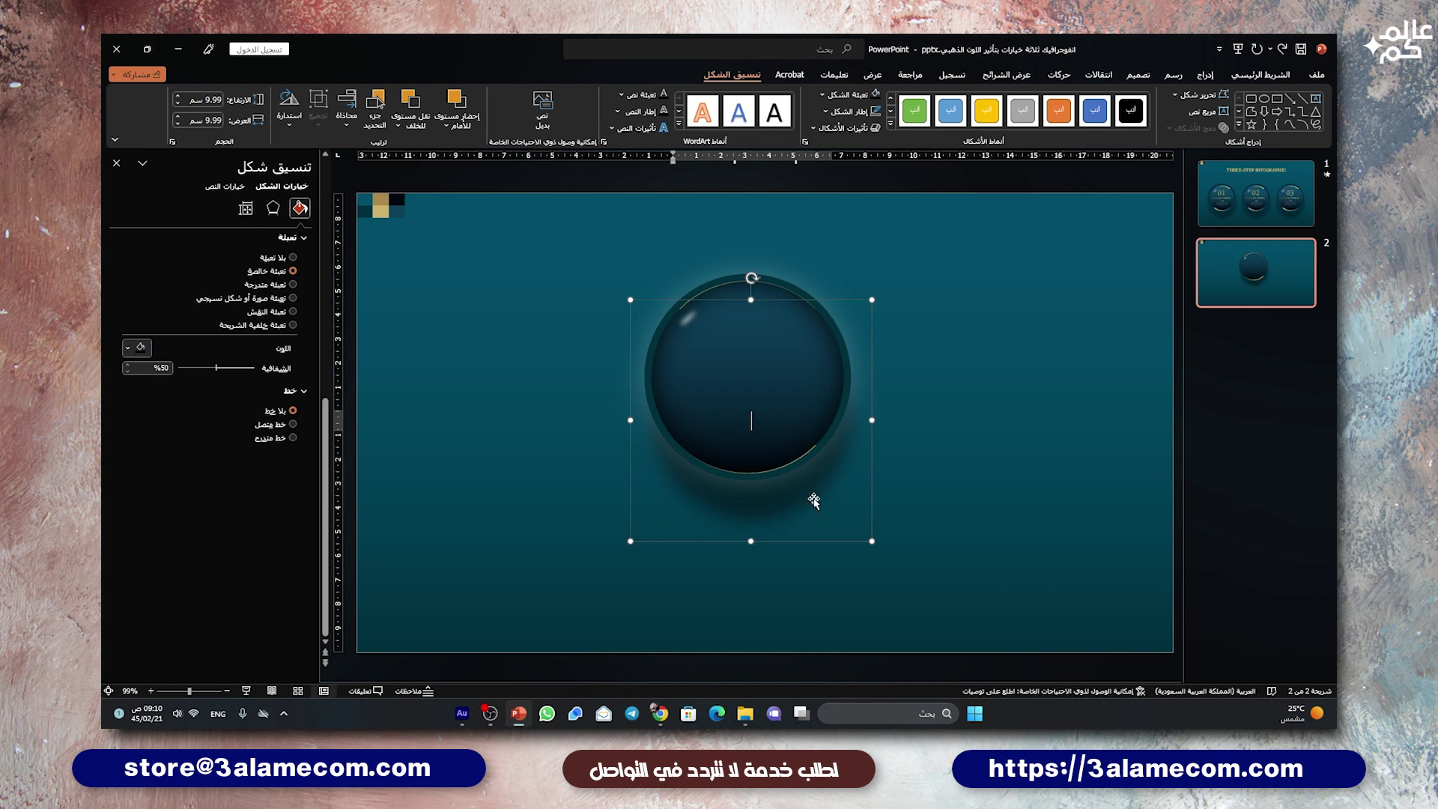
key("Escape")
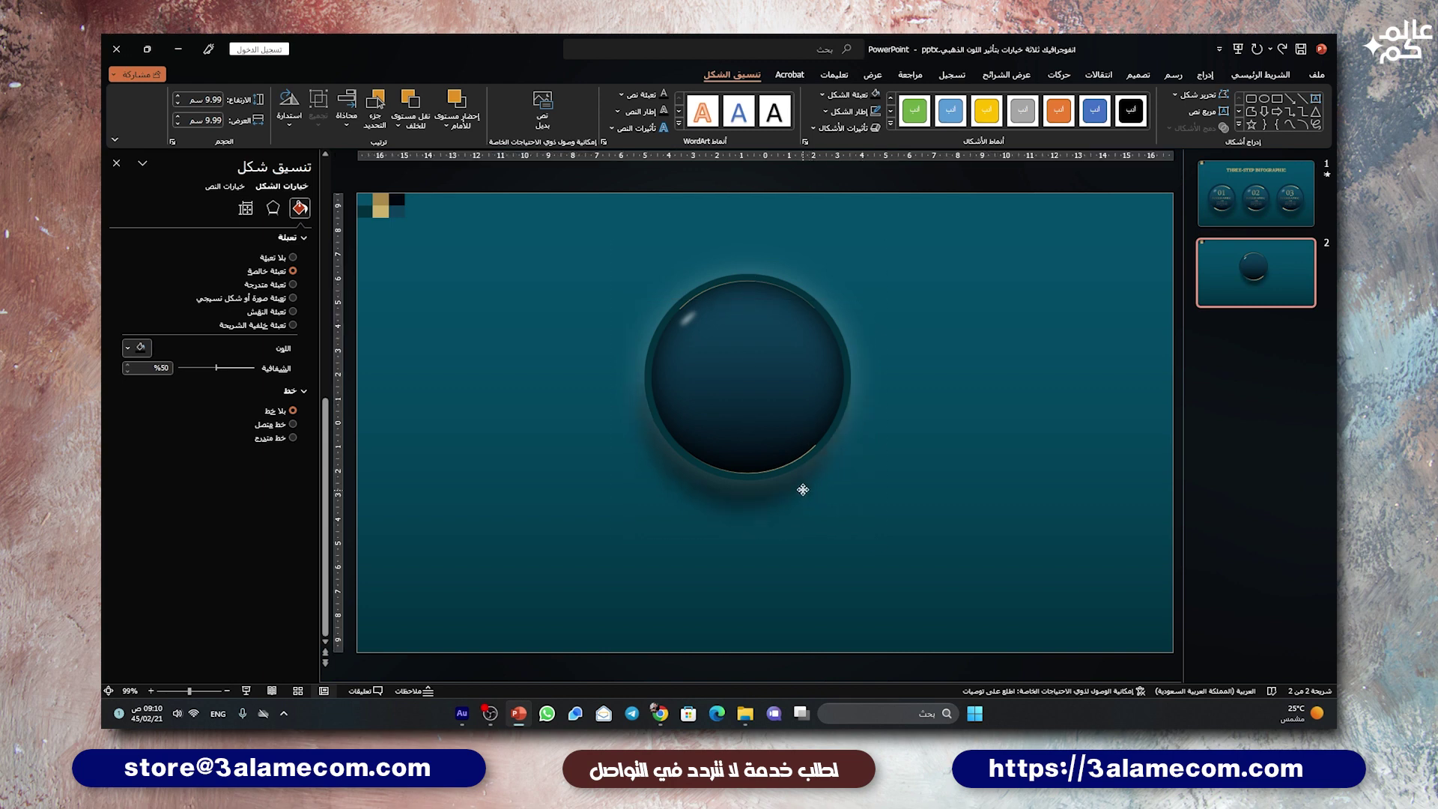
left_click(803, 489)
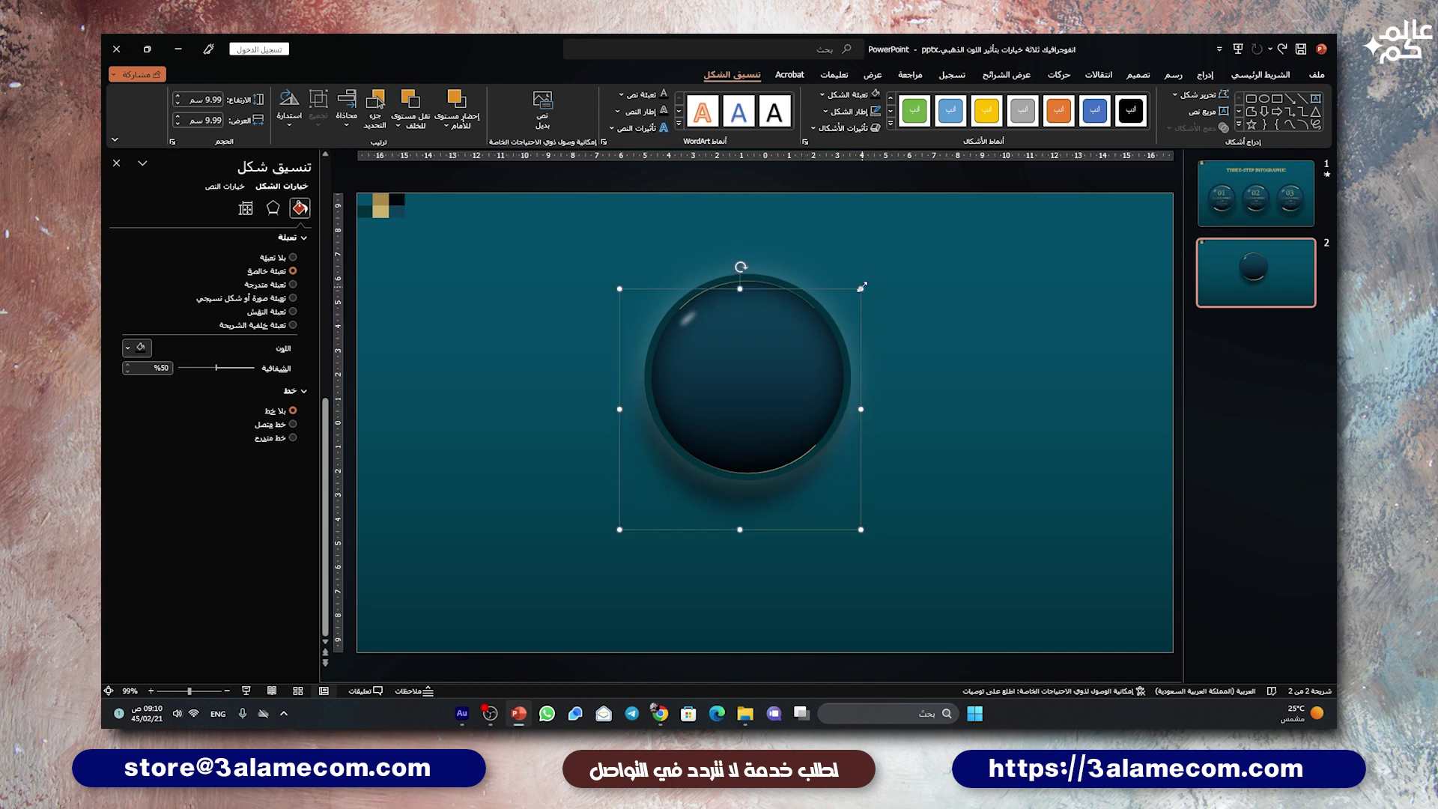
left_click_drag(860, 283, 874, 273)
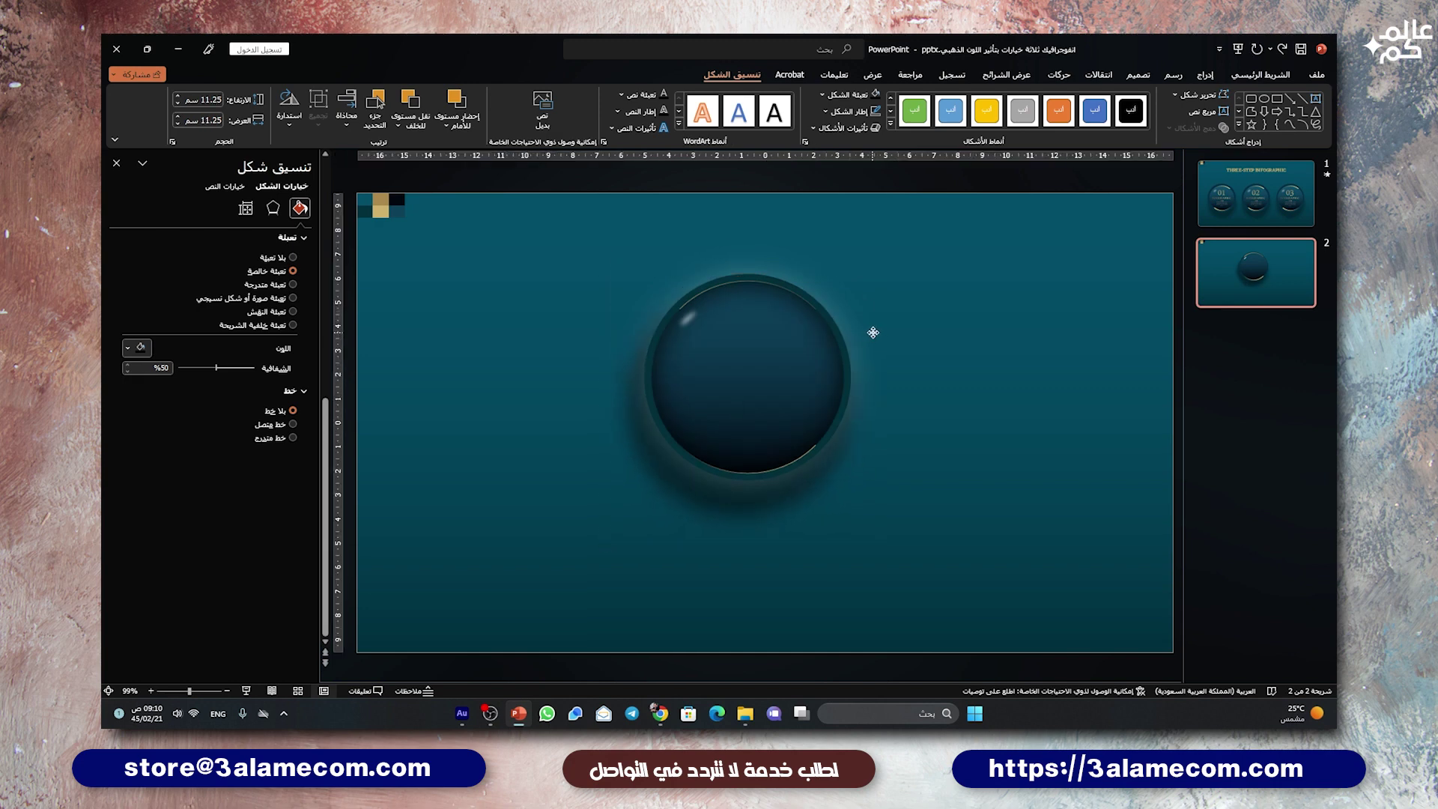
left_click(875, 333)
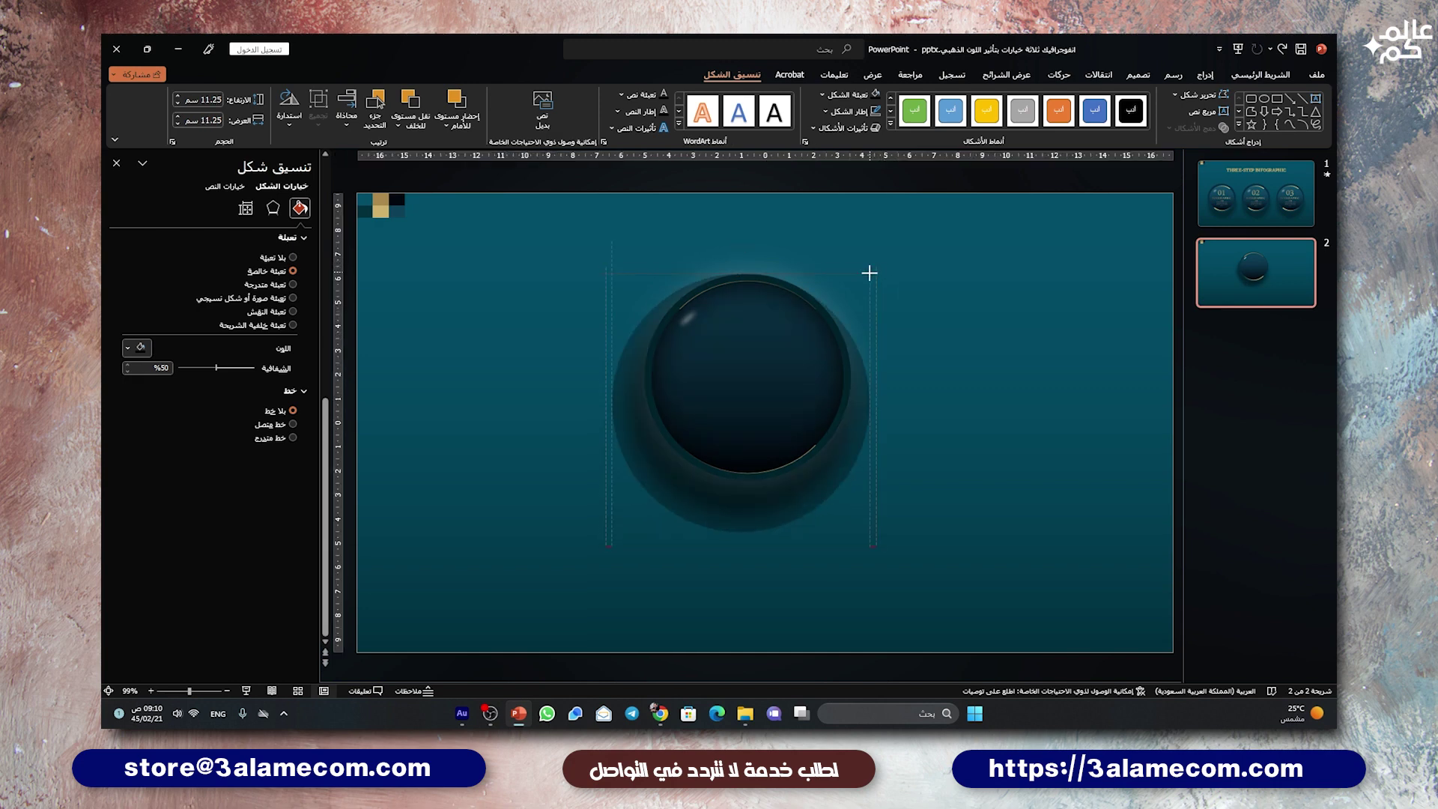
left_click_drag(874, 266, 870, 274)
left_click_drag(869, 324, 869, 325)
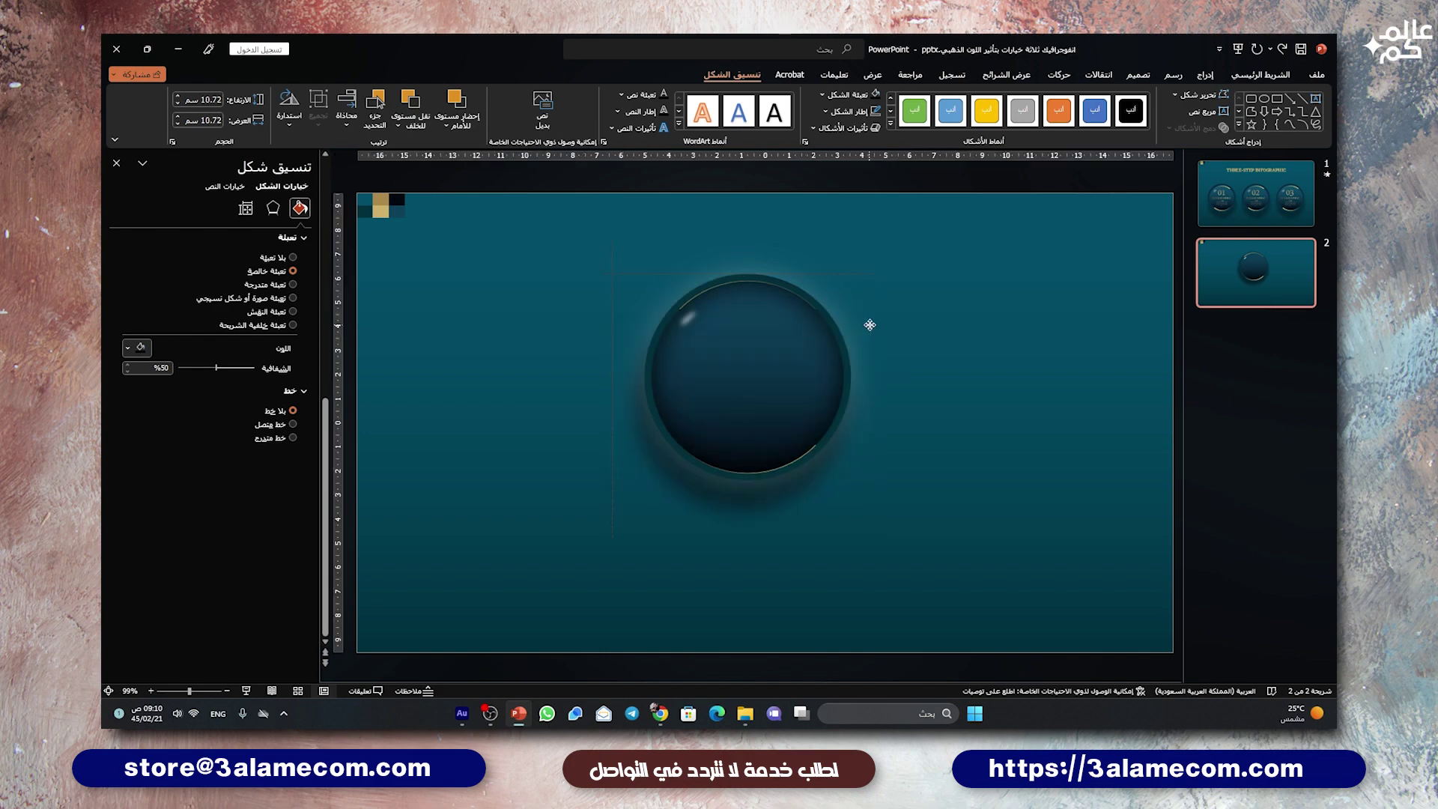
left_click(921, 335)
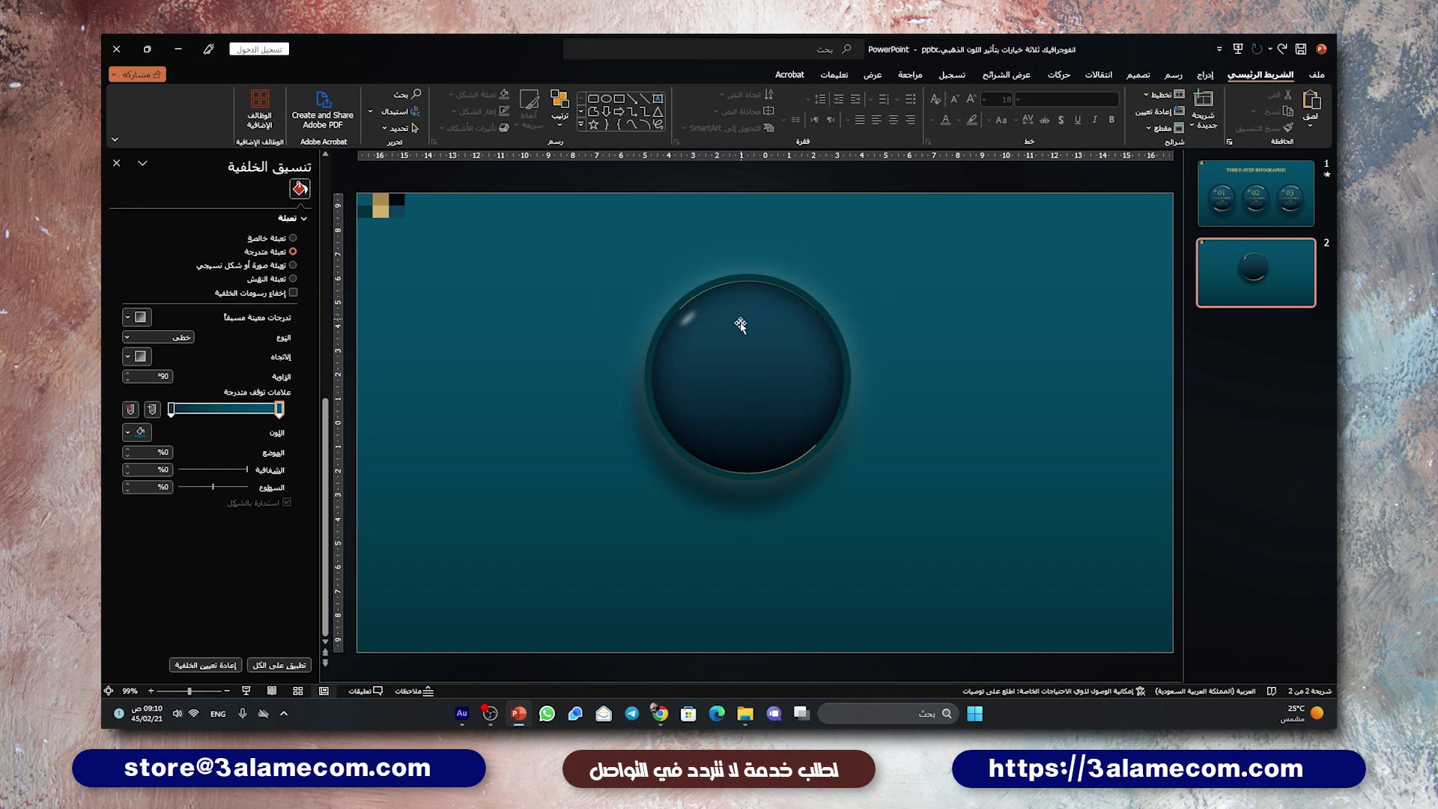
Group the circle's pieces into one button, move it left, and duplicate it across the slide.
left_click_drag(557, 219, 977, 586)
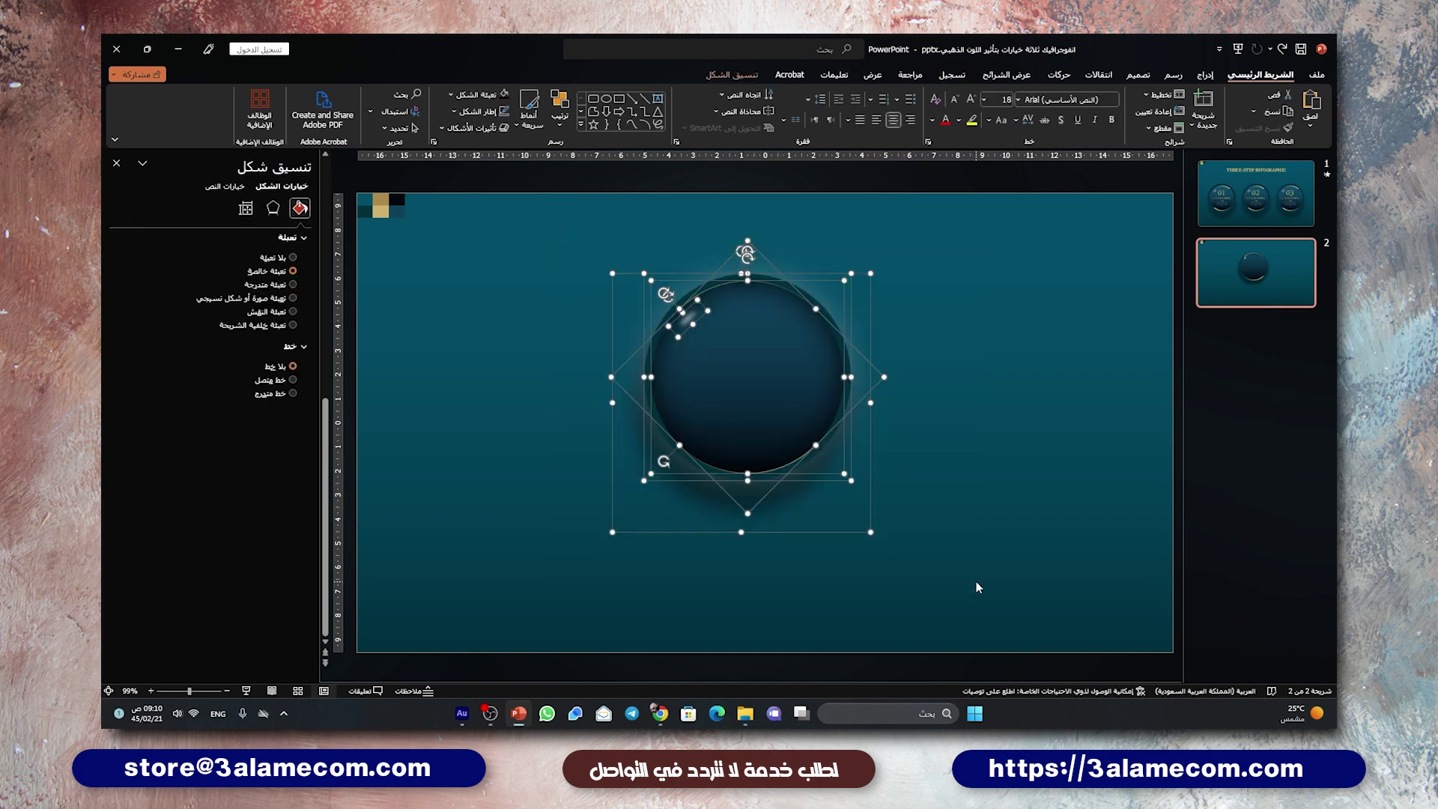
key("ctrl+g")
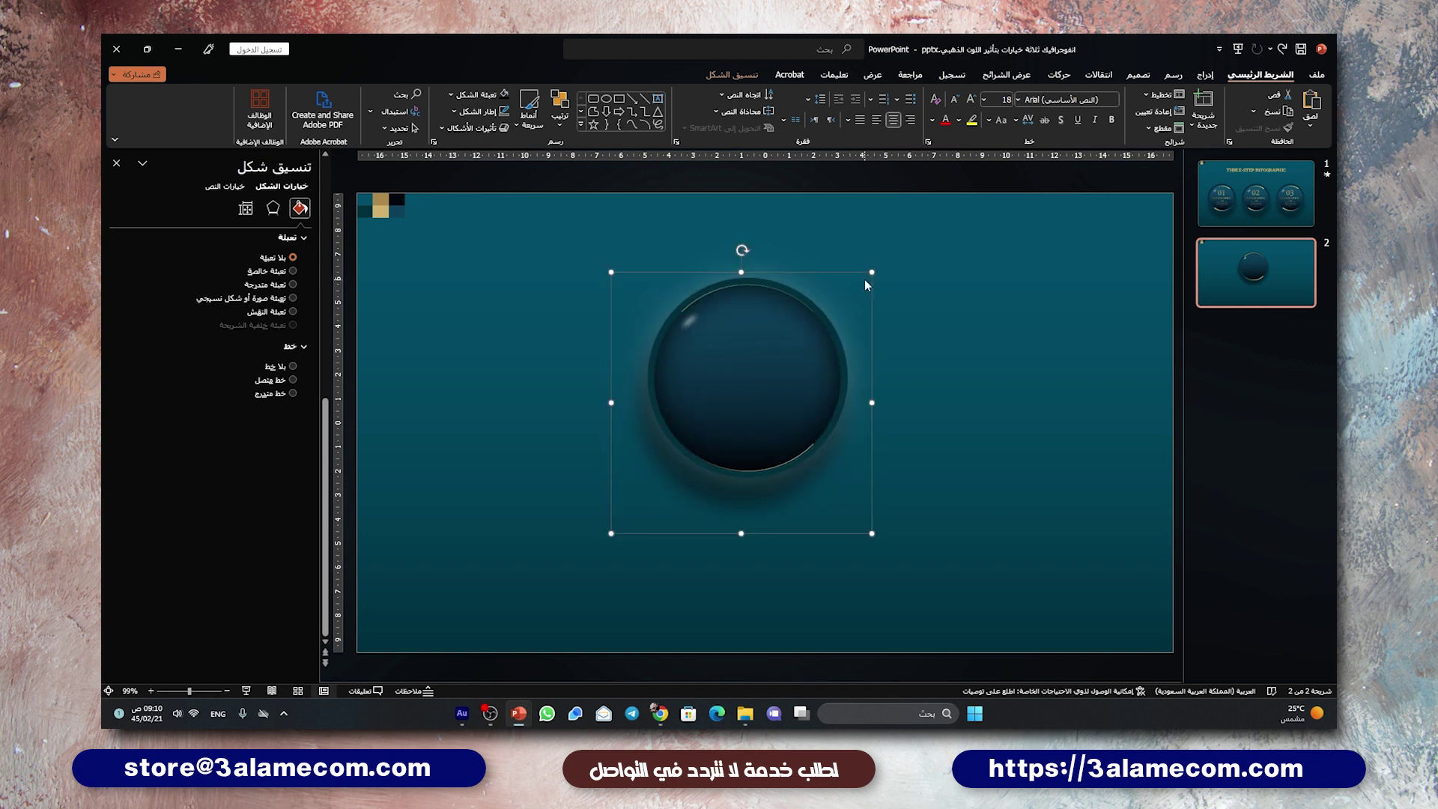
left_click_drag(824, 274, 564, 319)
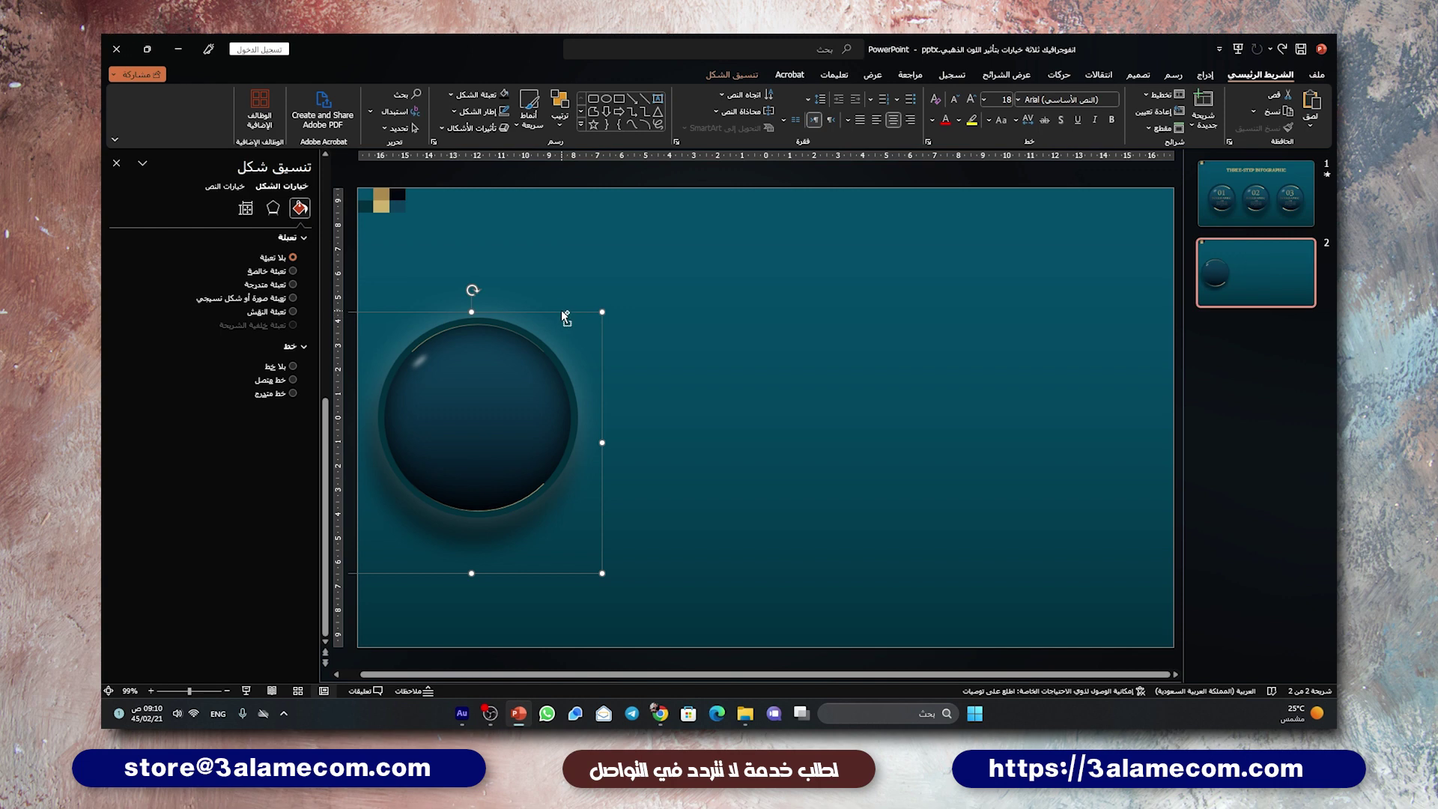
left_click_drag(560, 314, 1130, 309)
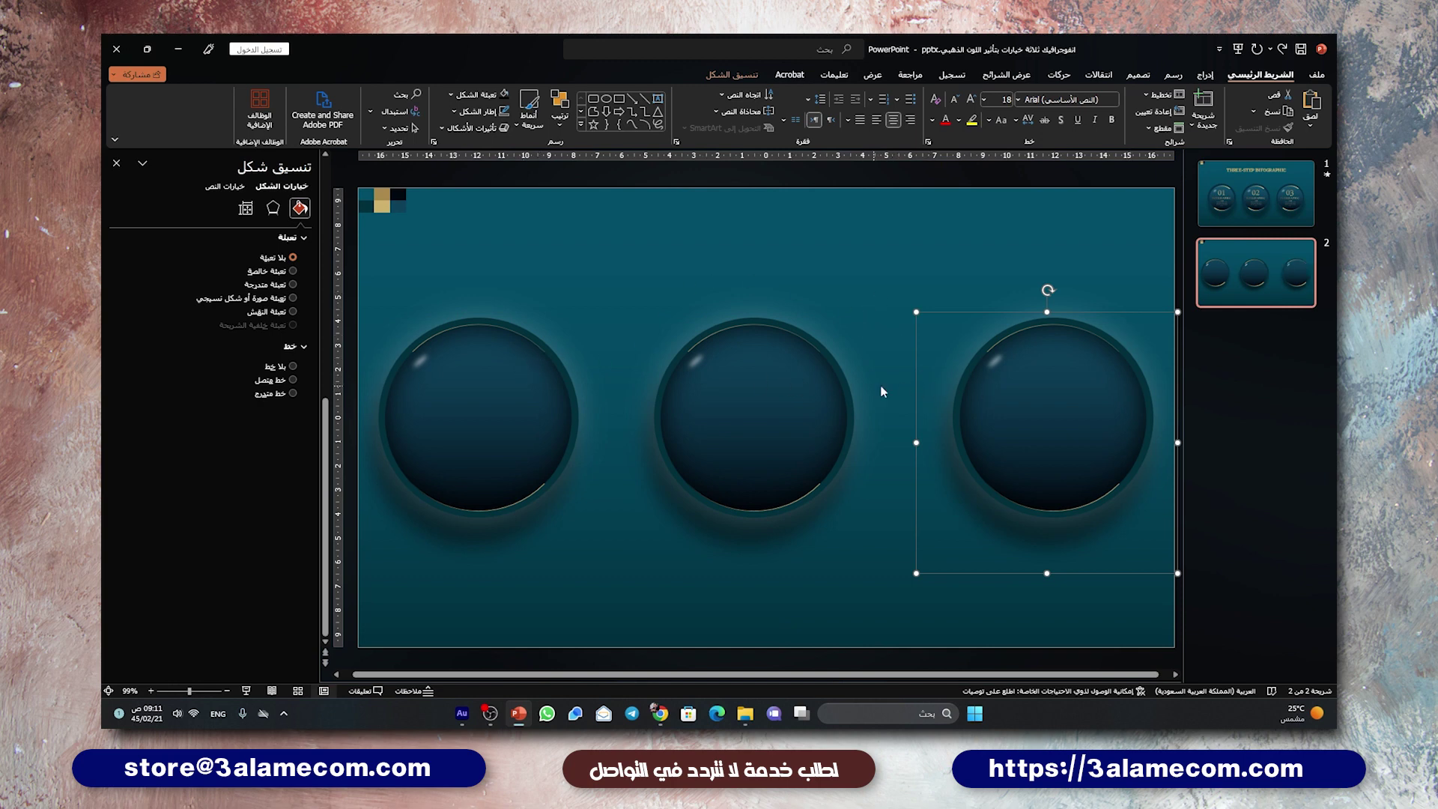
left_click_drag(917, 380, 851, 382)
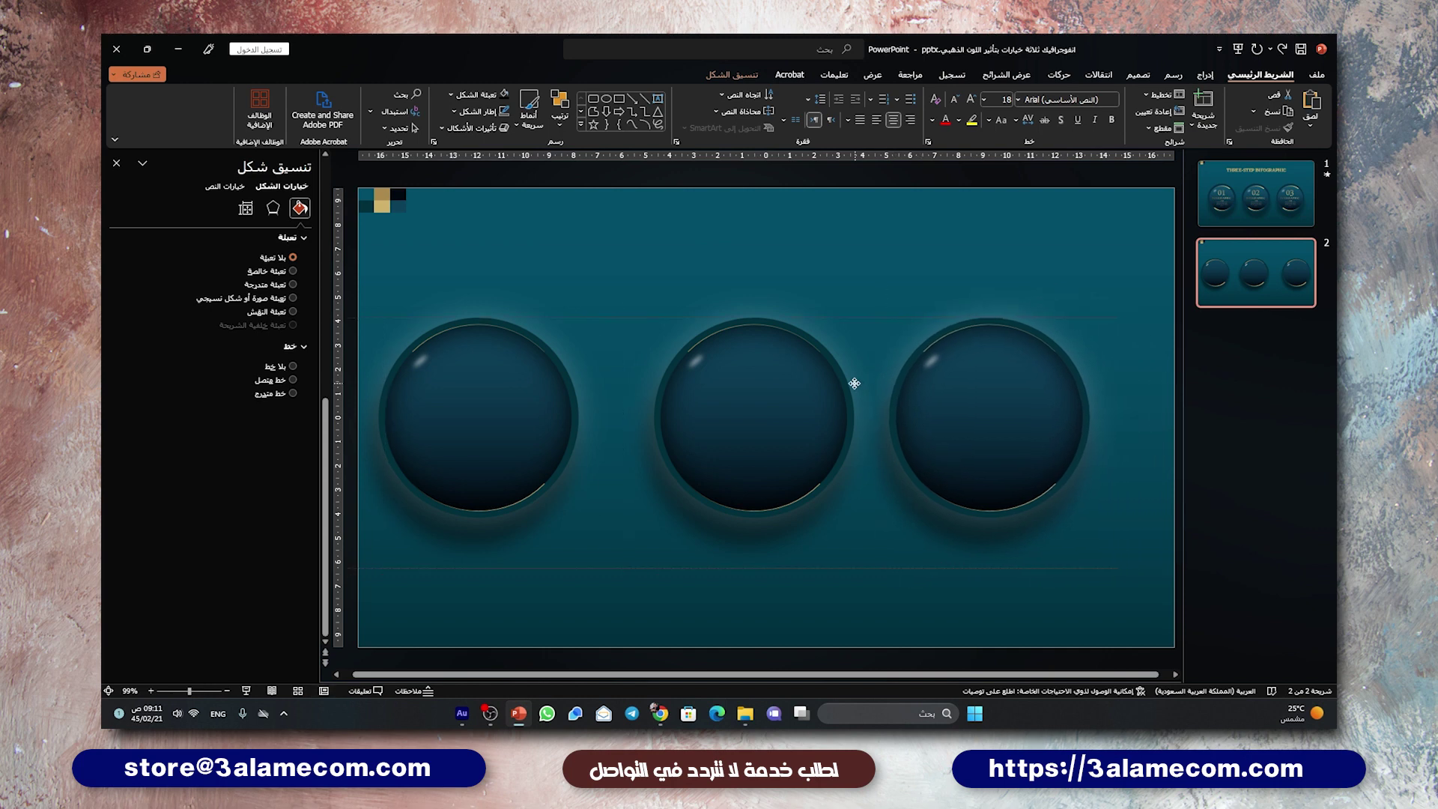
left_click(756, 393, "shift")
Distribute the three circles horizontally with equal spacing.
left_click(457, 408, "shift")
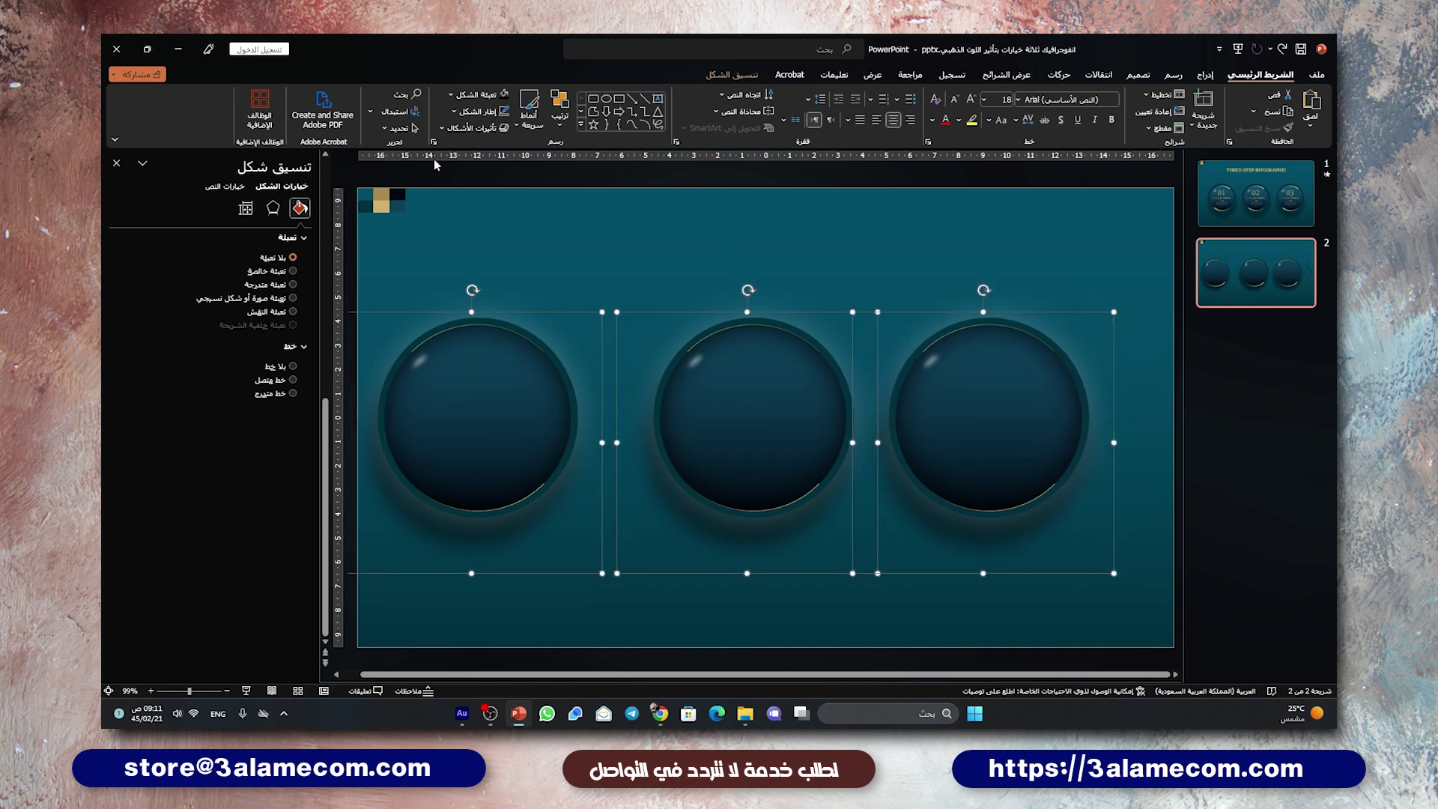
left_click(732, 75)
left_click(346, 112)
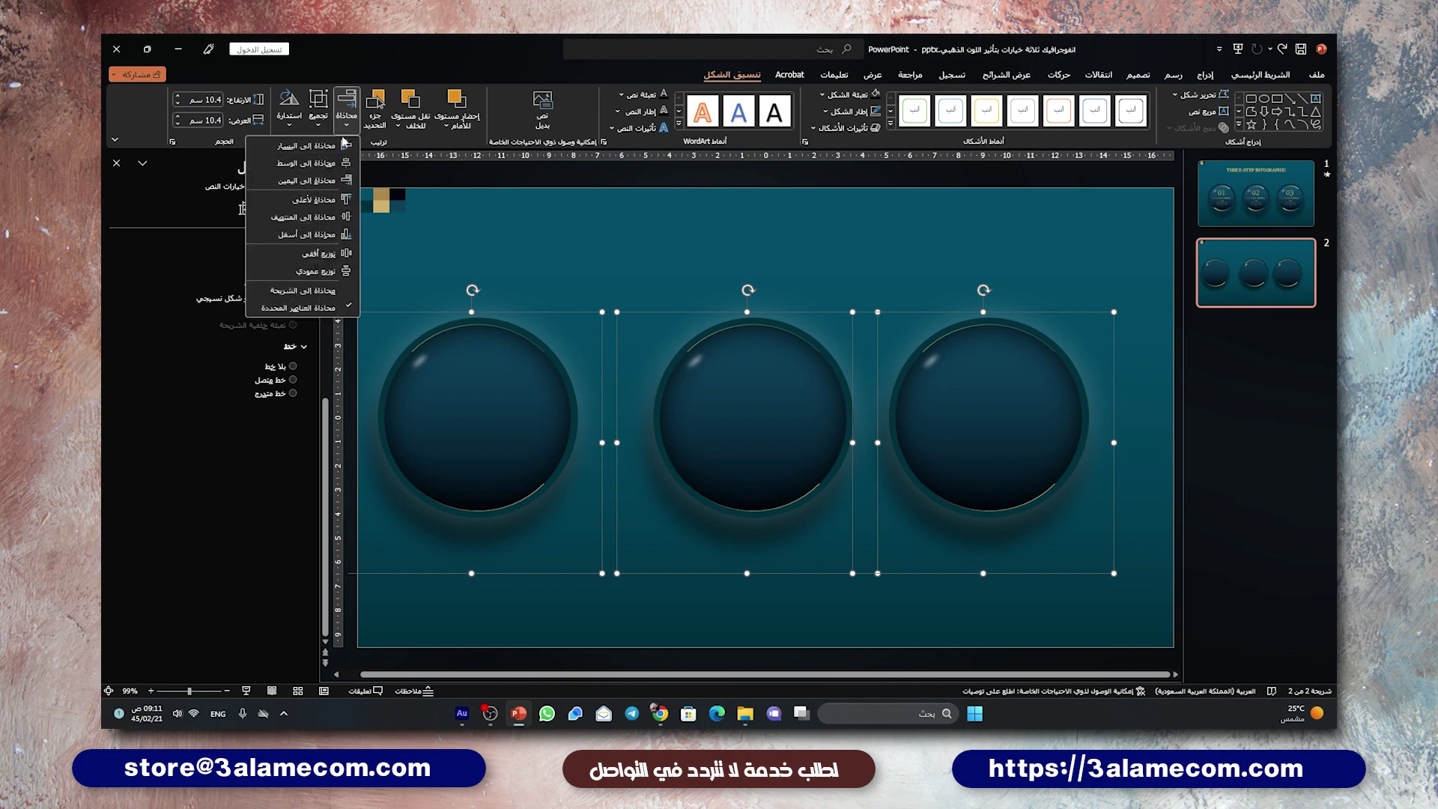
left_click(320, 253)
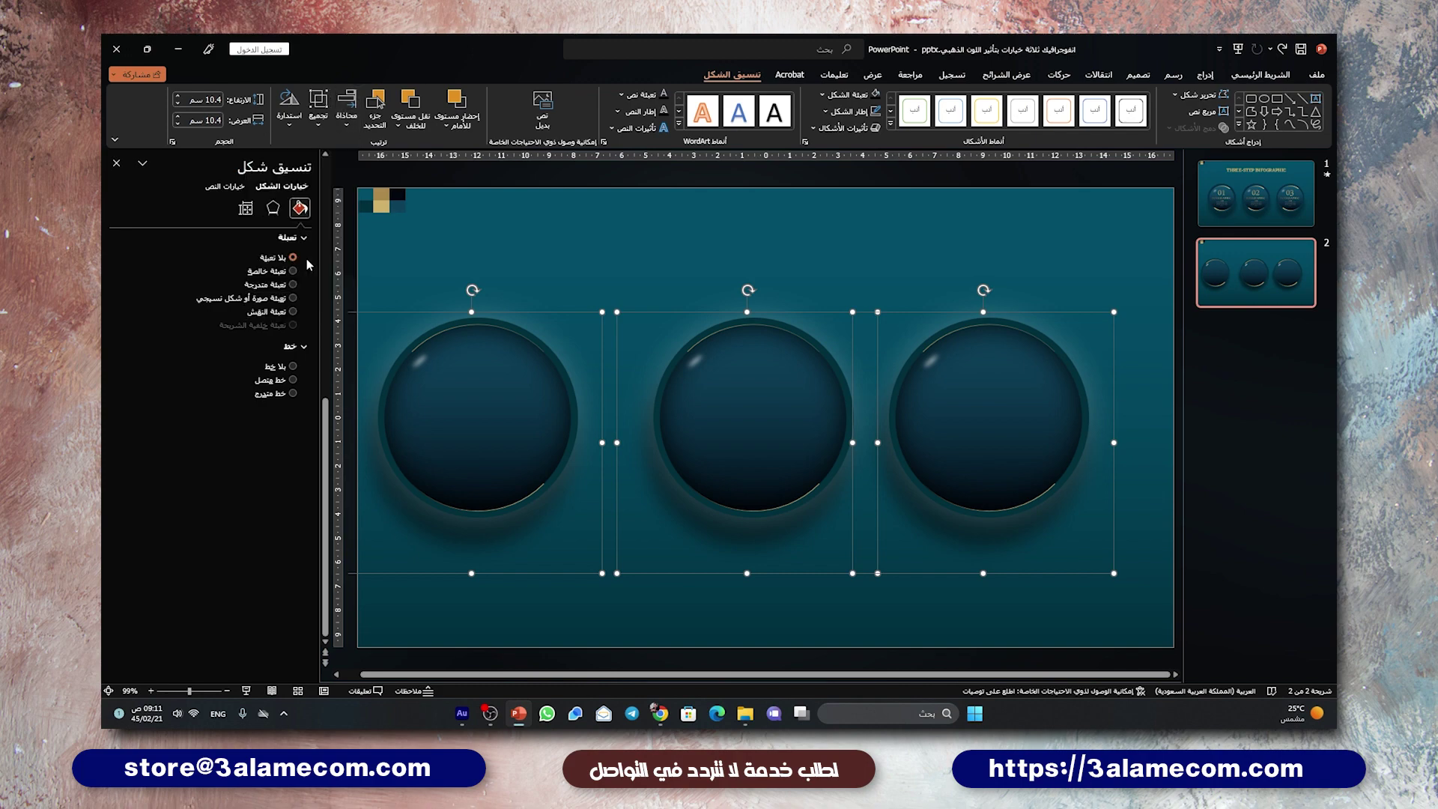
left_click(898, 252)
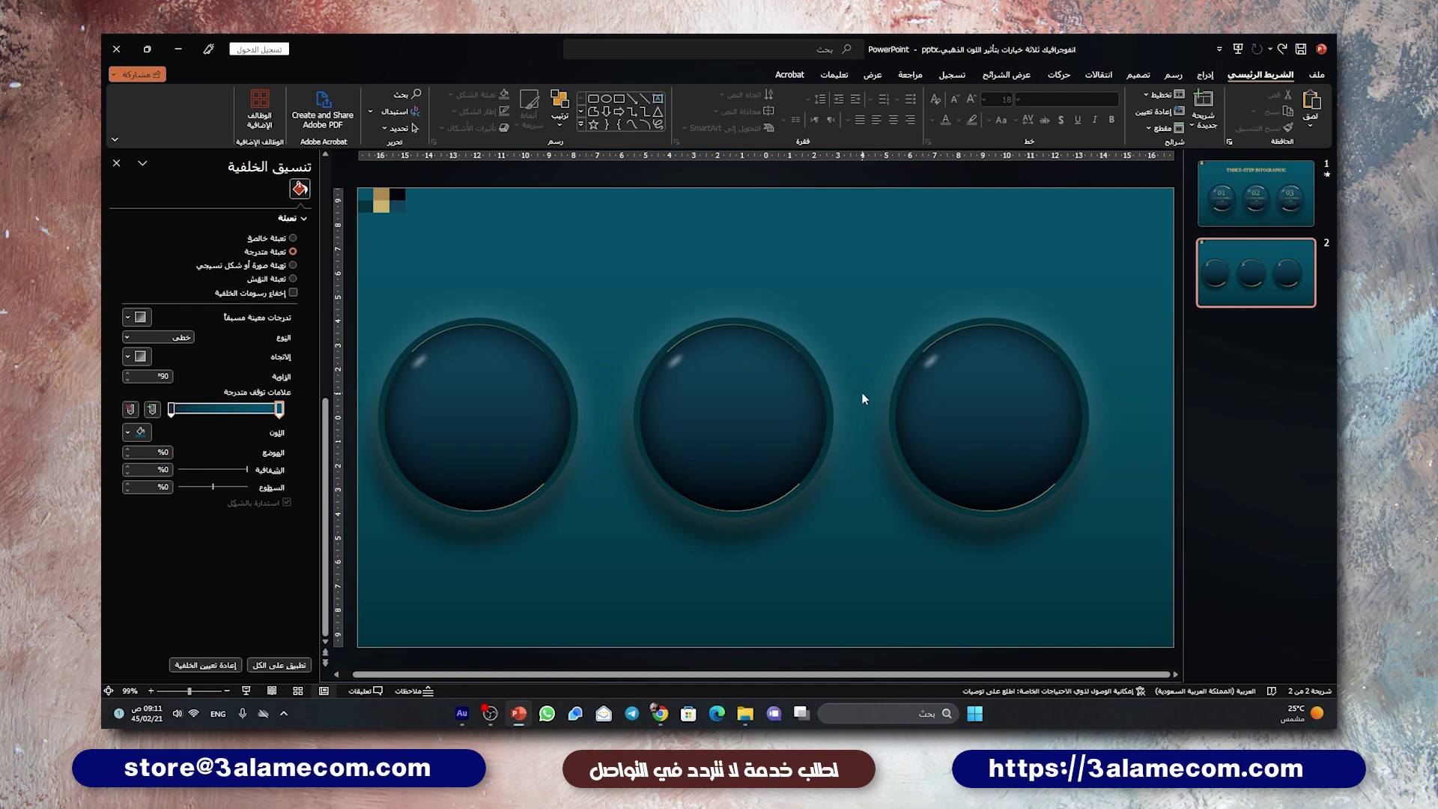
Group the three circles with Ctrl+G and align the group to the slide's horizontal centre.
left_click(918, 411)
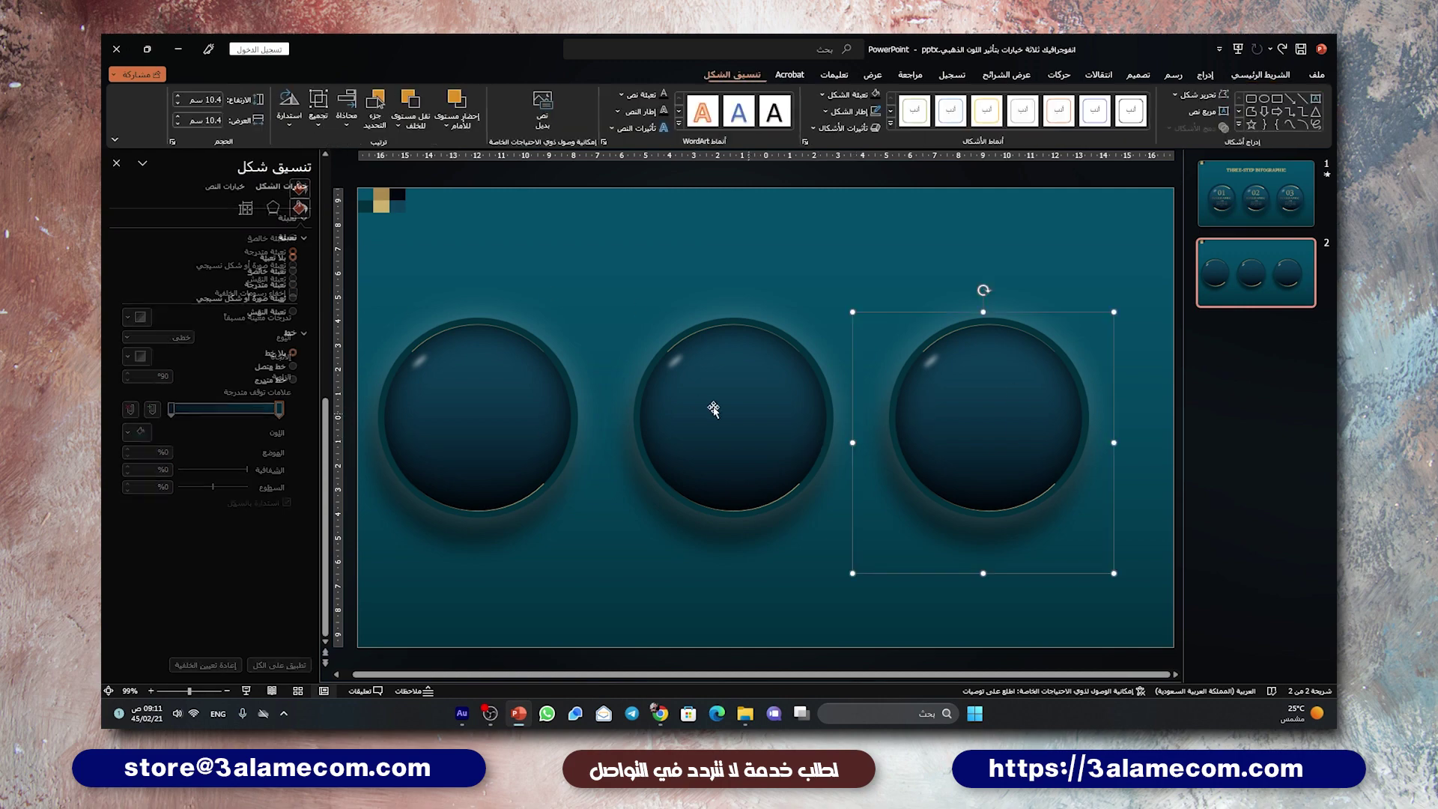
left_click(708, 411, "shift")
left_click(477, 427, "shift")
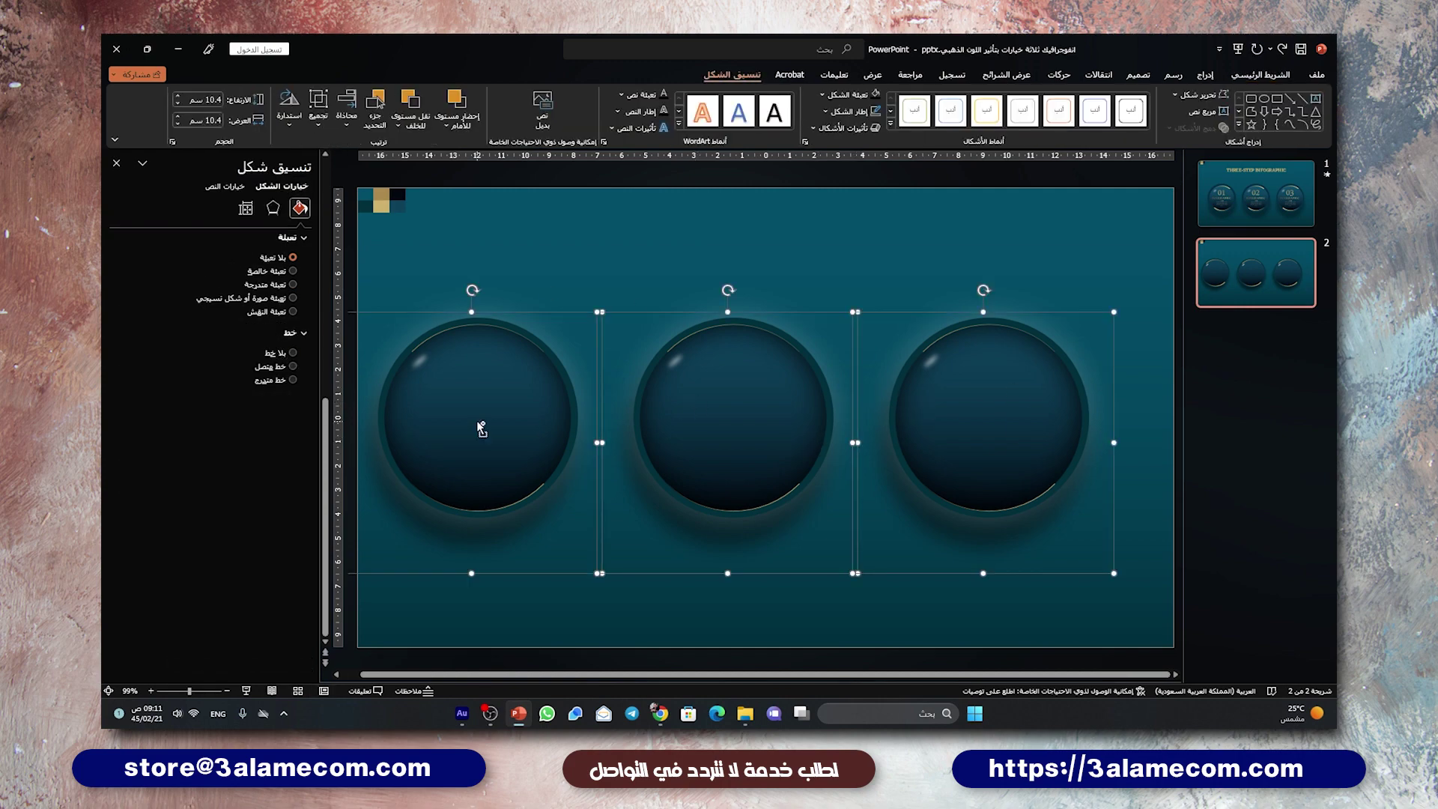
key("ctrl+g")
left_click(341, 129)
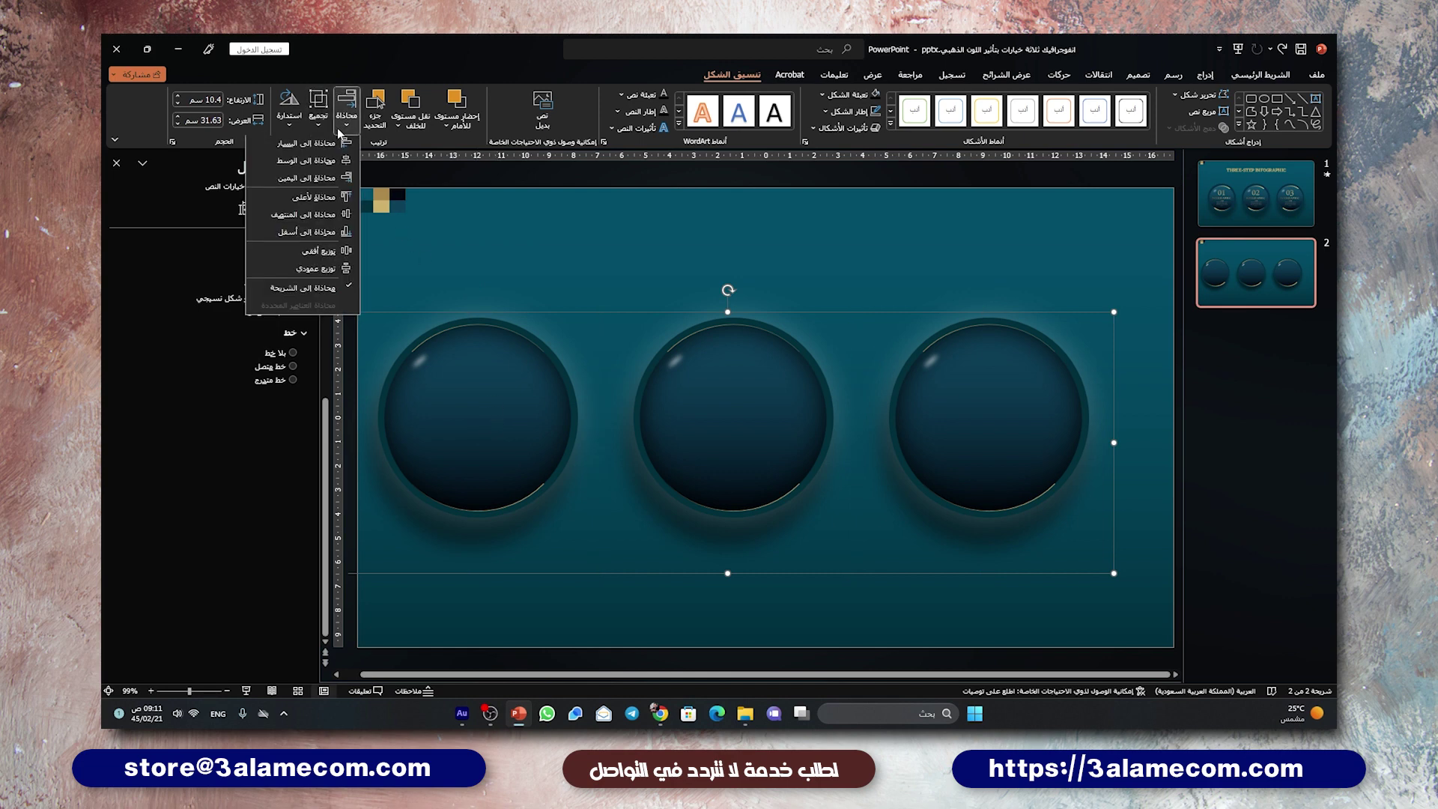
left_click(315, 161)
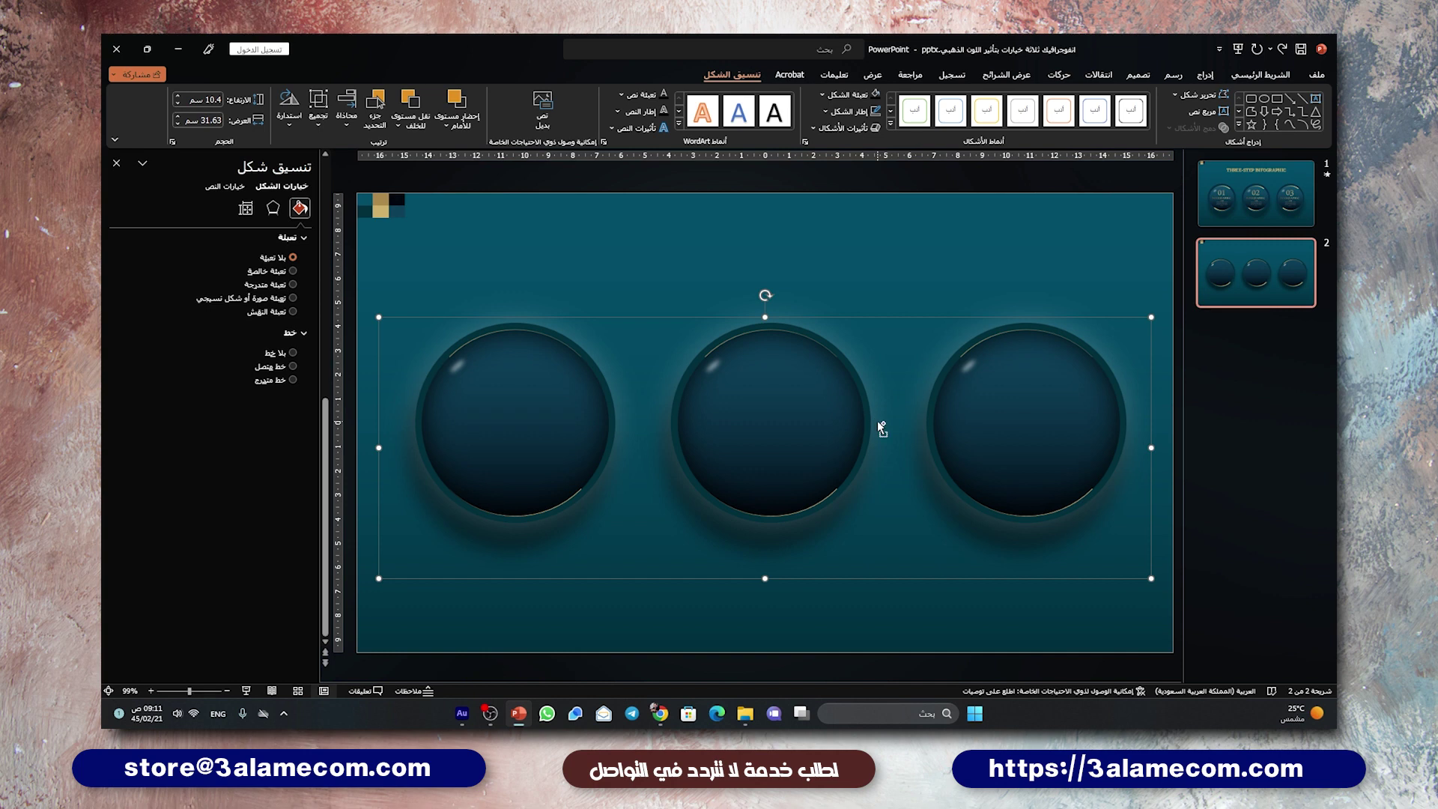
left_click(868, 273)
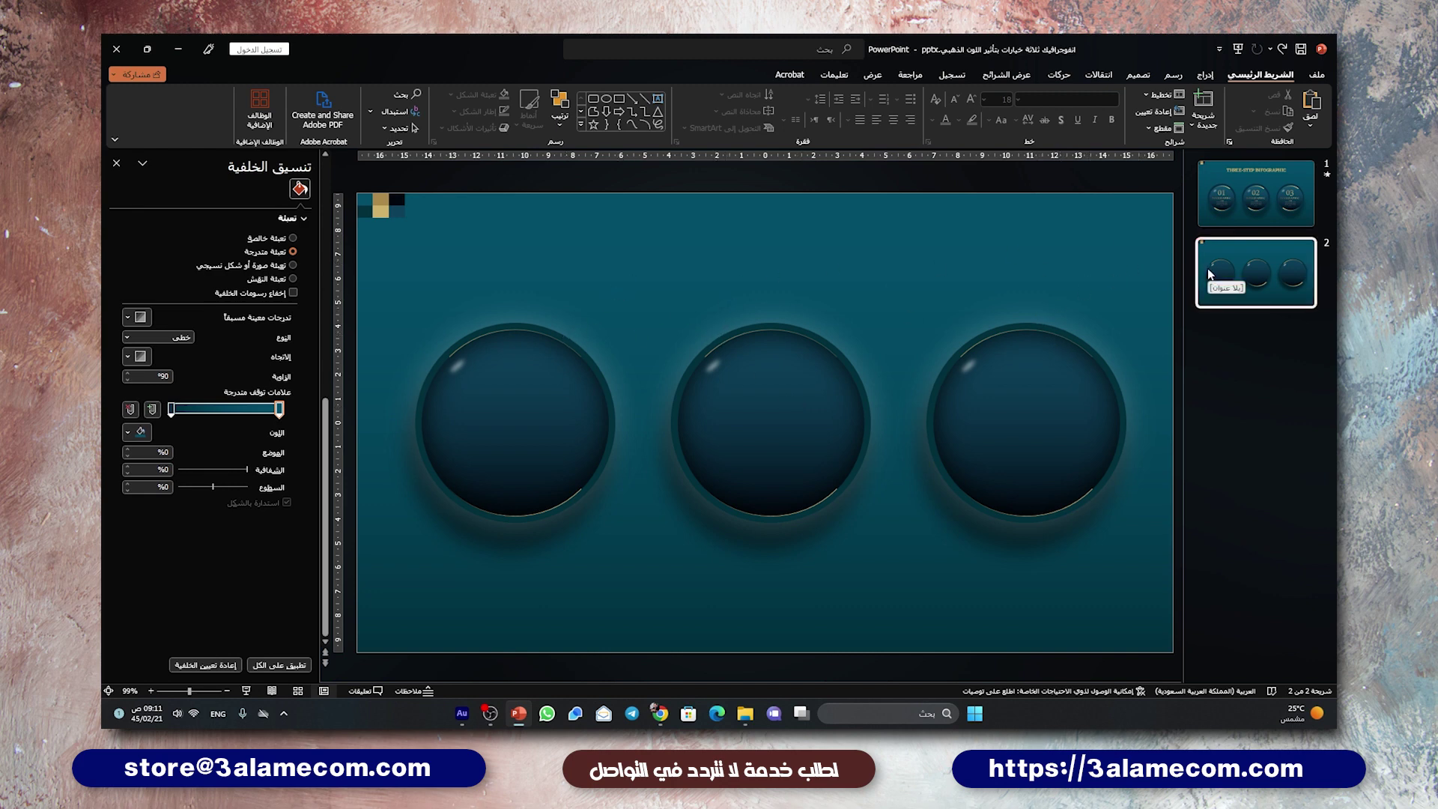
Paste circle 01's number and text from slide 1 onto slide 2's first circle.
left_click(381, 212)
key("Page_Up")
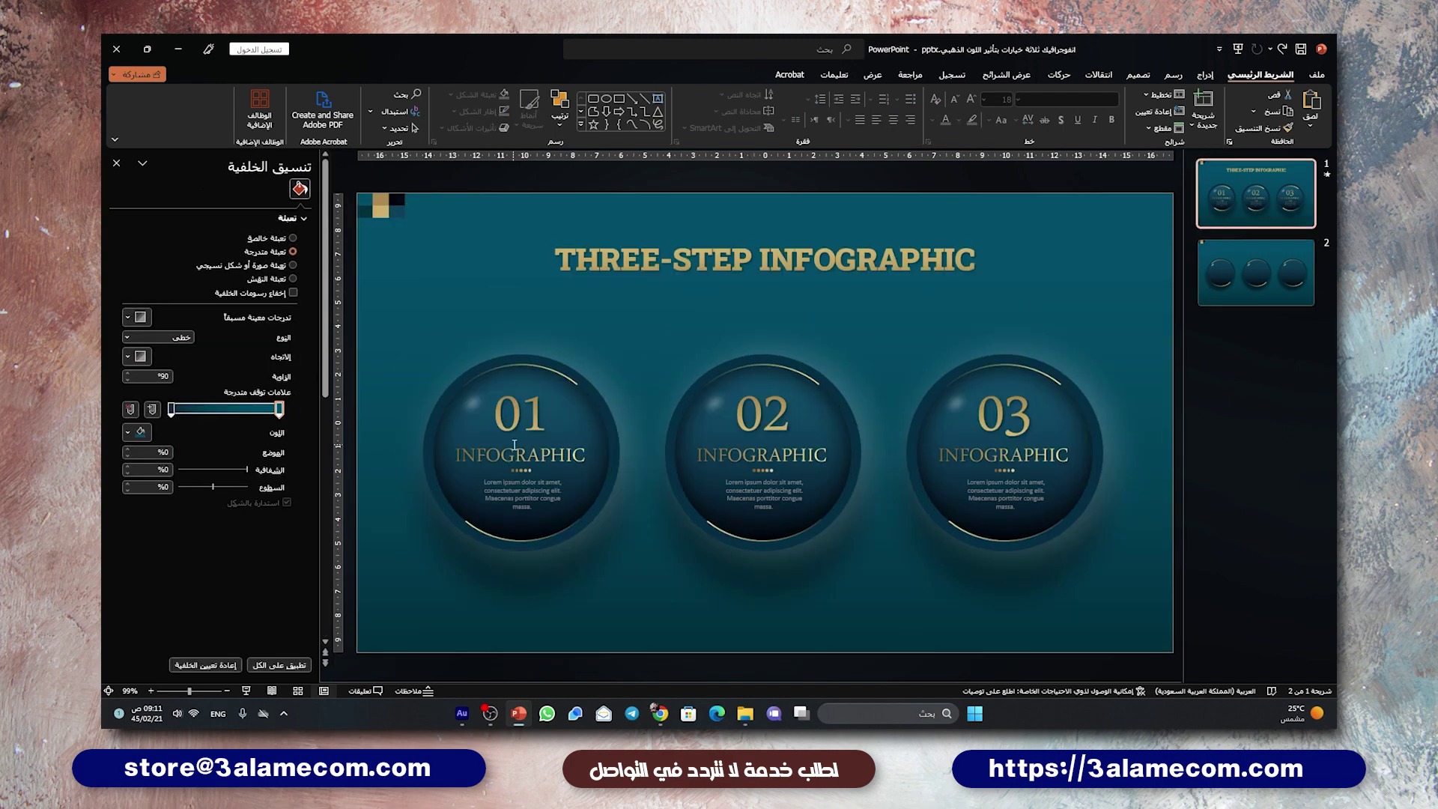
left_click(524, 434)
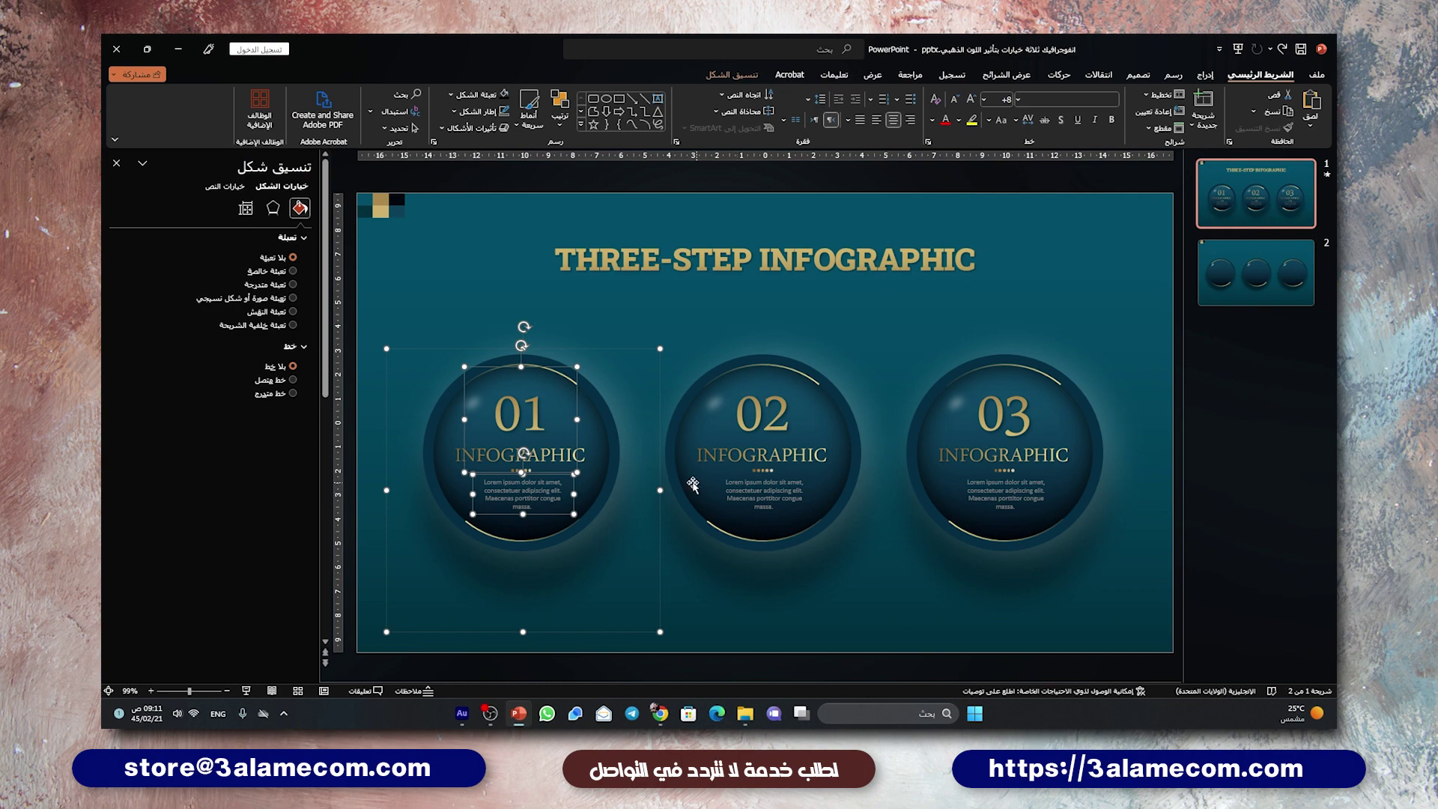
left_click(1279, 303)
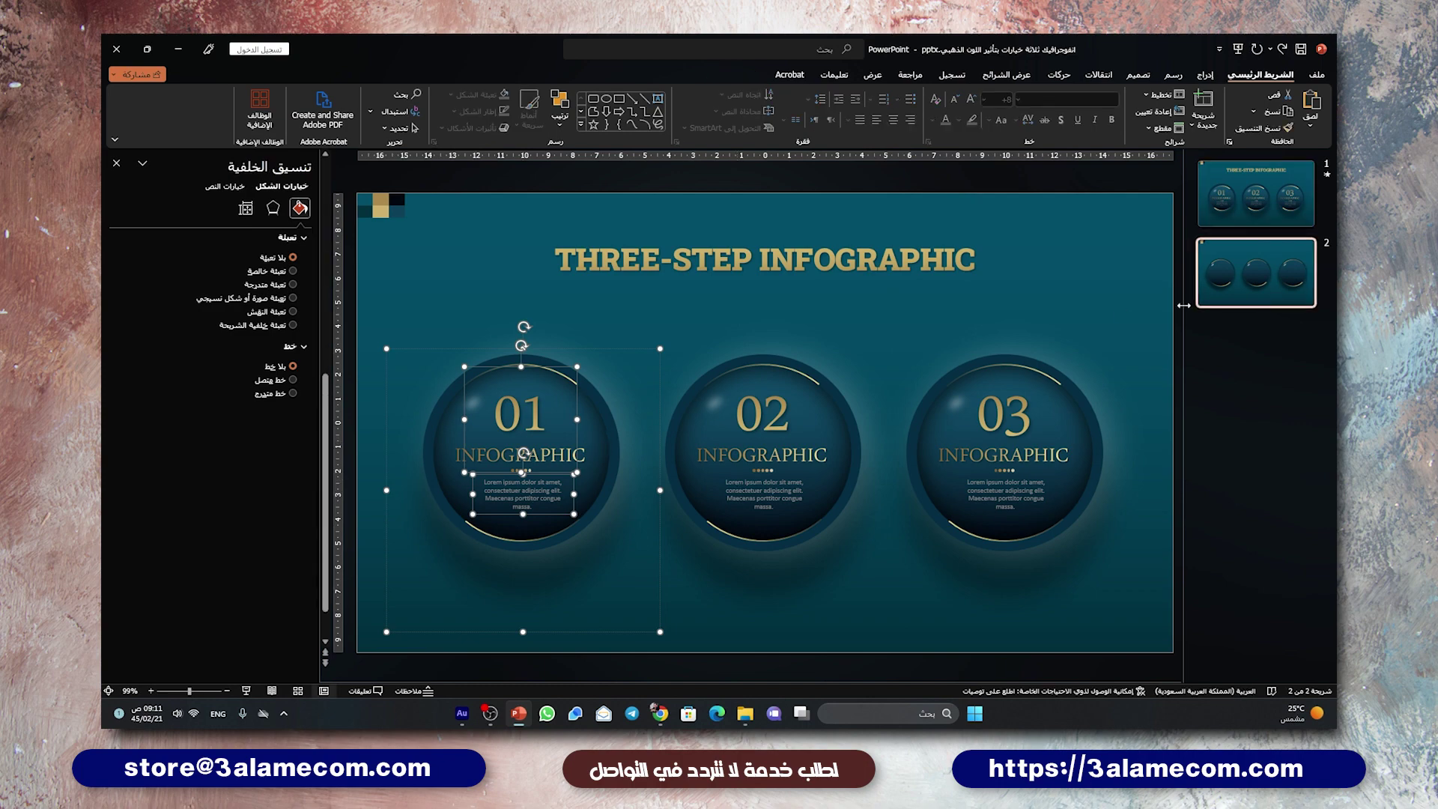
key("ctrl+v")
left_click_drag(533, 372, 526, 336)
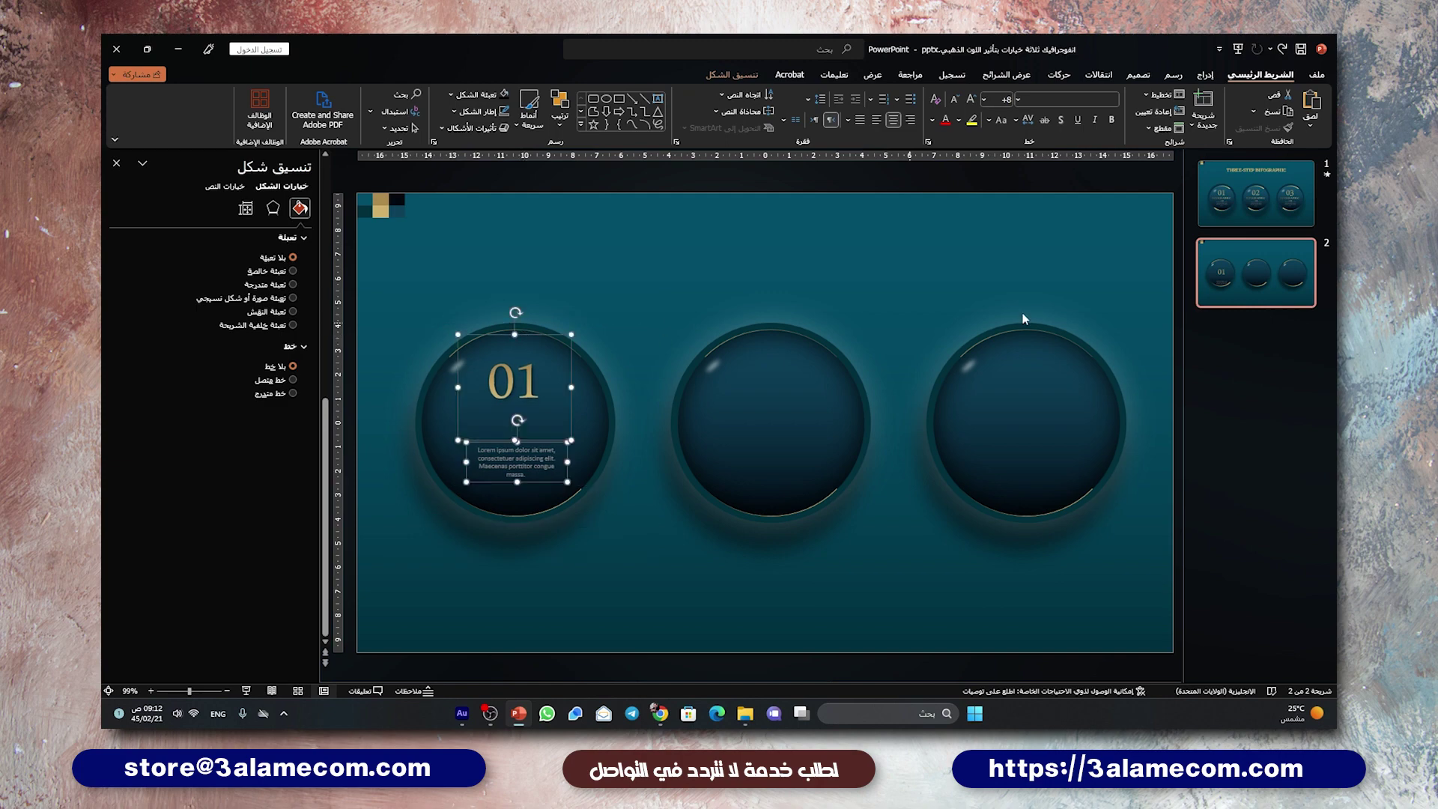
Copy the INFOGRAPHIC heading from slide 1 and place it below the 01 on slide 2.
key("Page_Up")
left_click(468, 453)
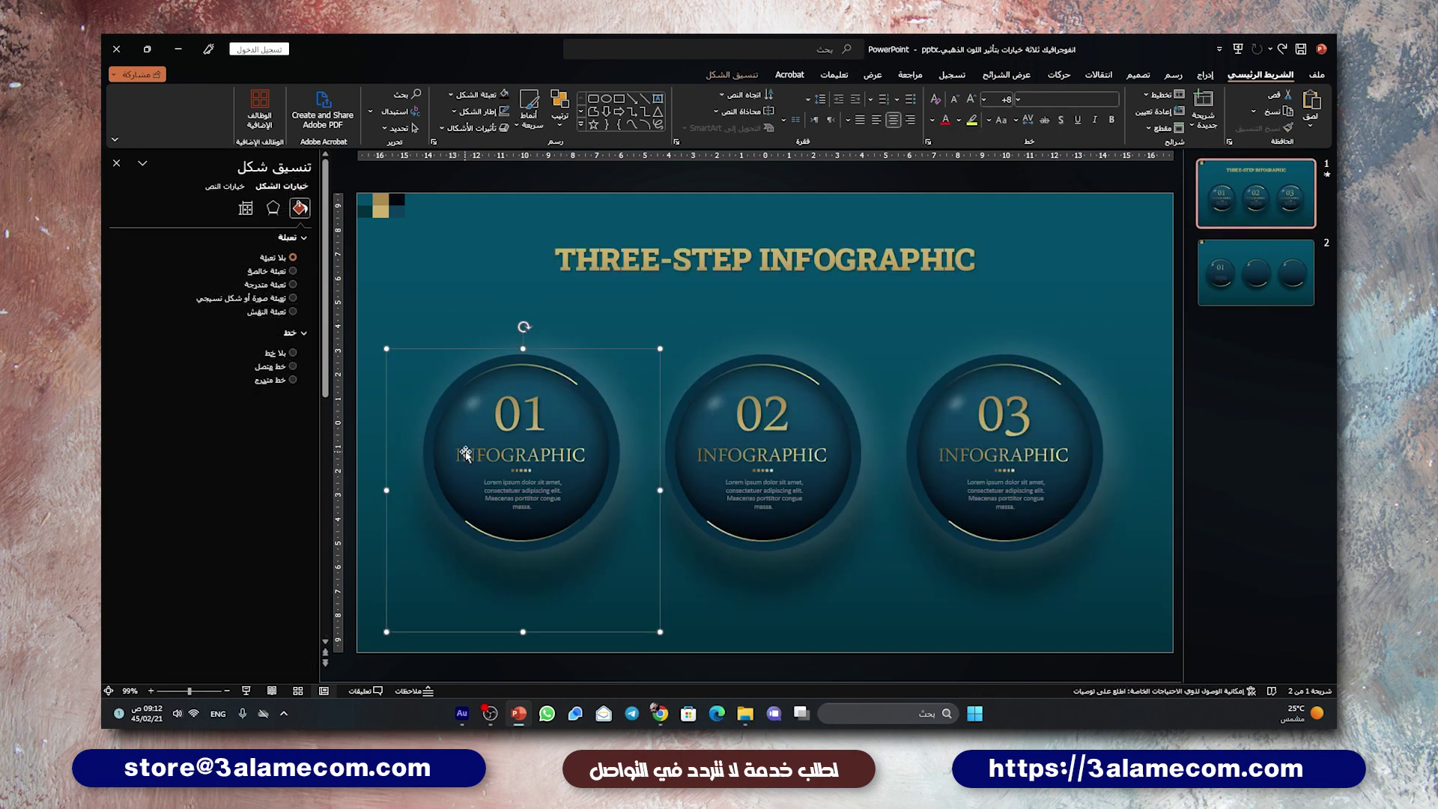
left_click(462, 455)
left_click(466, 437)
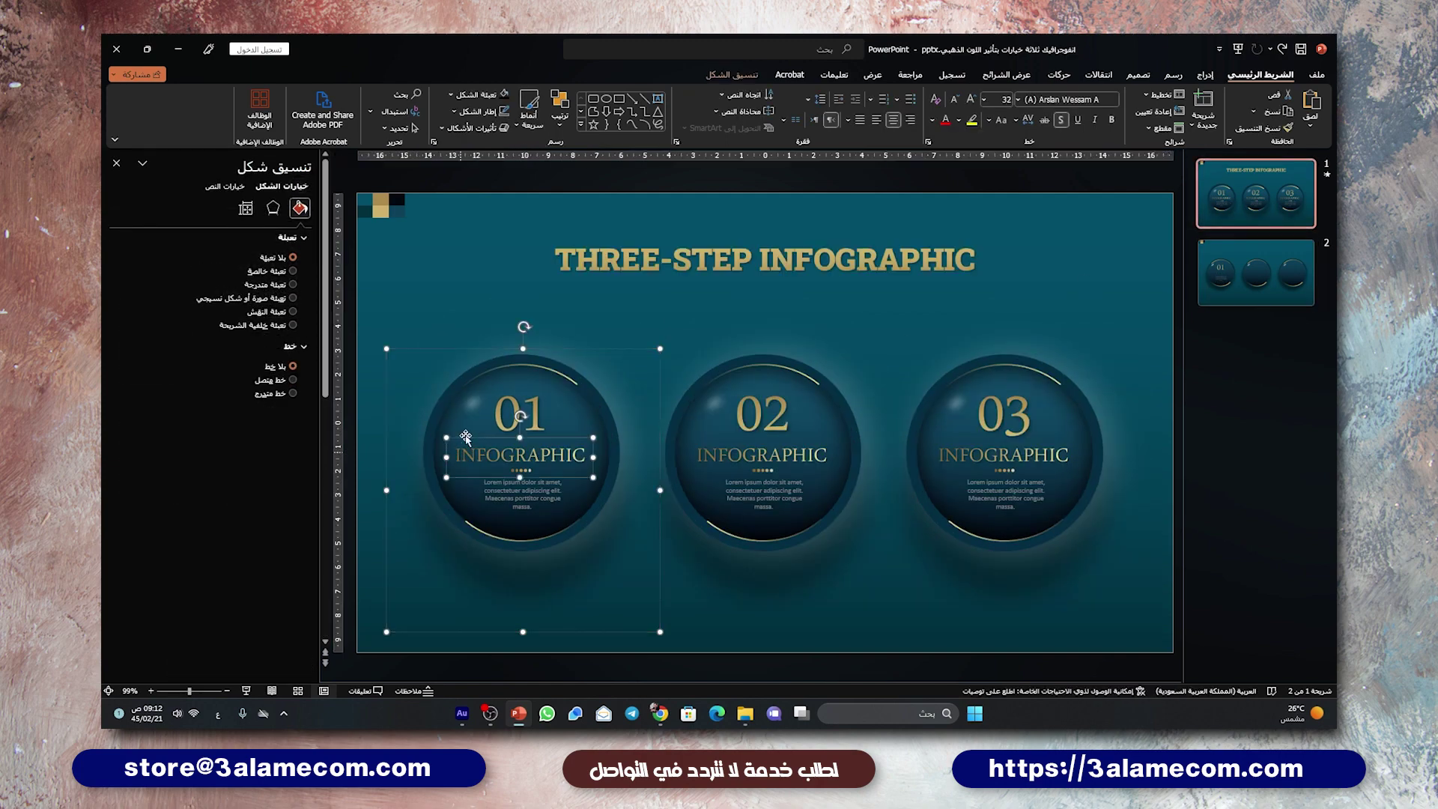
key("Page_Down")
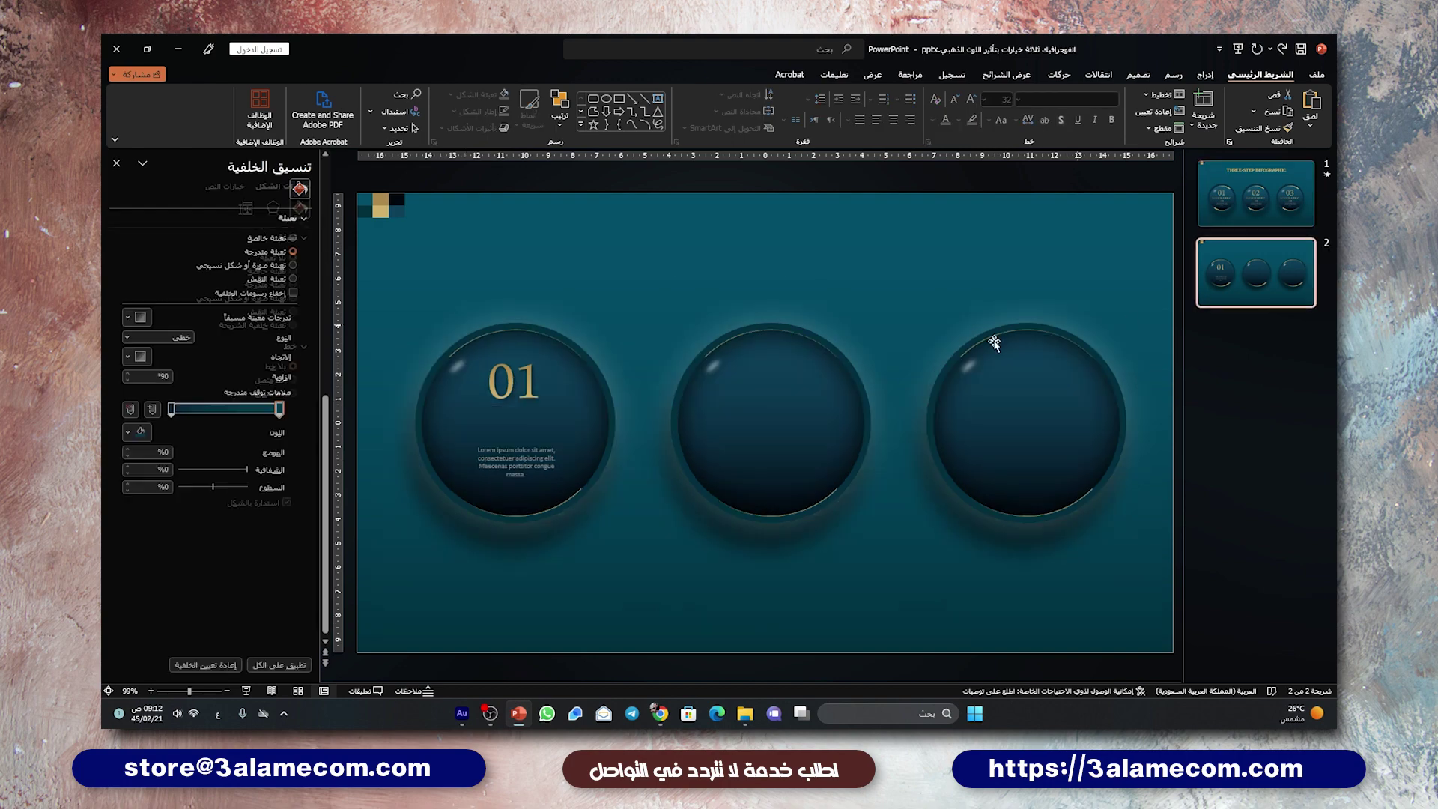
key("ctrl+v")
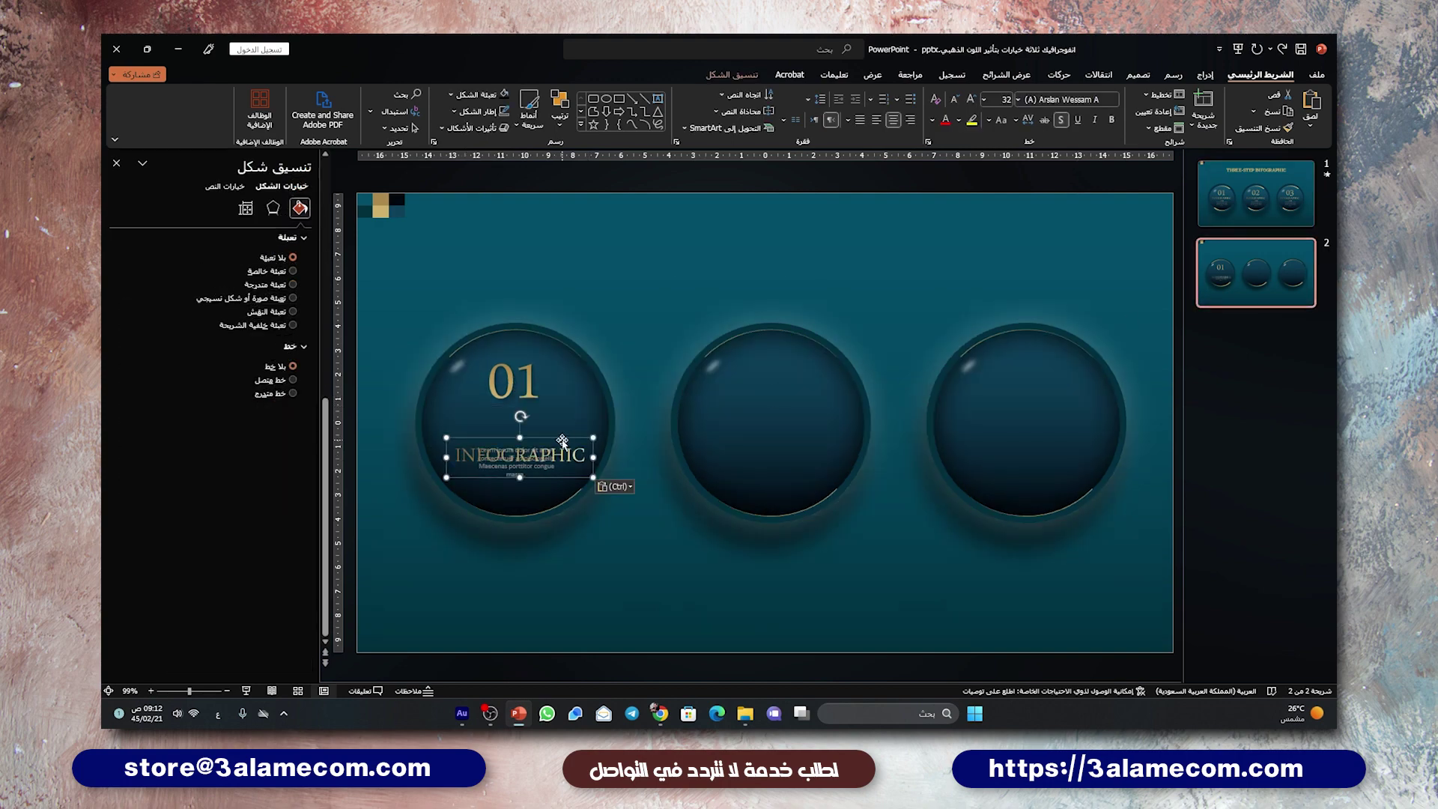
left_click_drag(561, 441, 562, 405)
Group the 01 number, INFOGRAPHIC heading and description text, and position the group inside a circle.
left_click(514, 375, "shift")
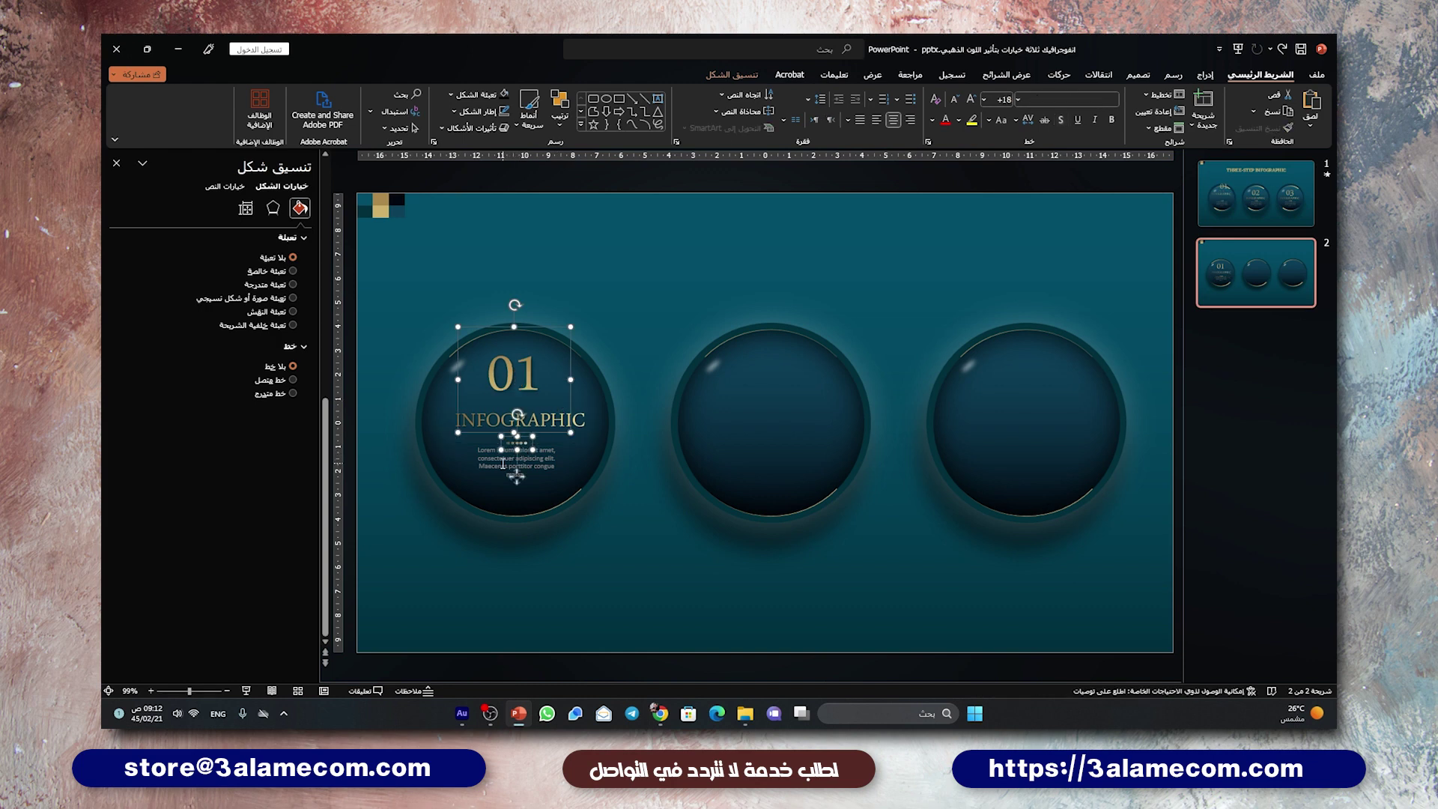
left_click(499, 458, "shift")
left_click(471, 421, "shift")
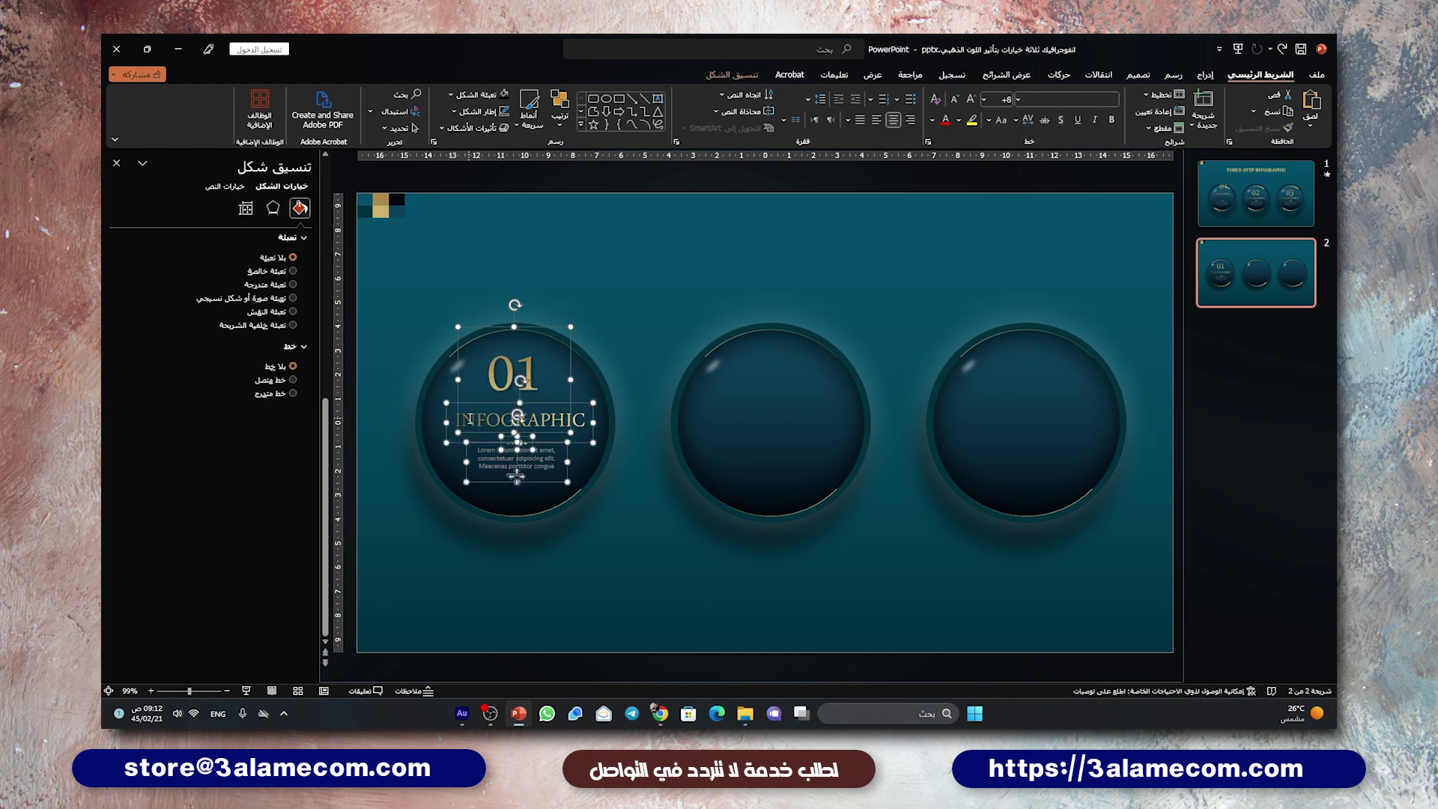
key("ctrl+g")
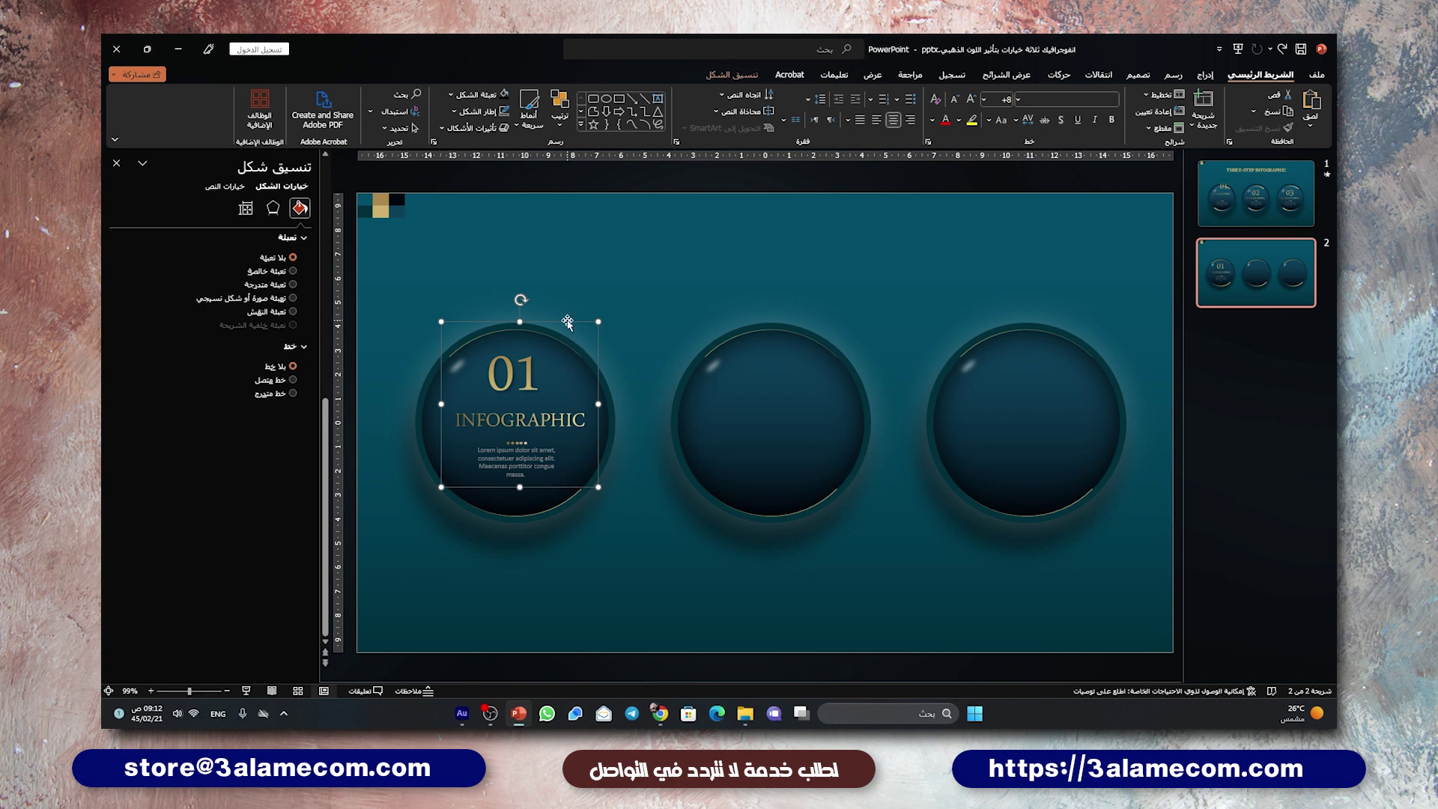
mouse_move(567, 324)
left_mouse_down()
mouse_move(1087, 333)
mouse_move(1068, 330)
left_mouse_up()
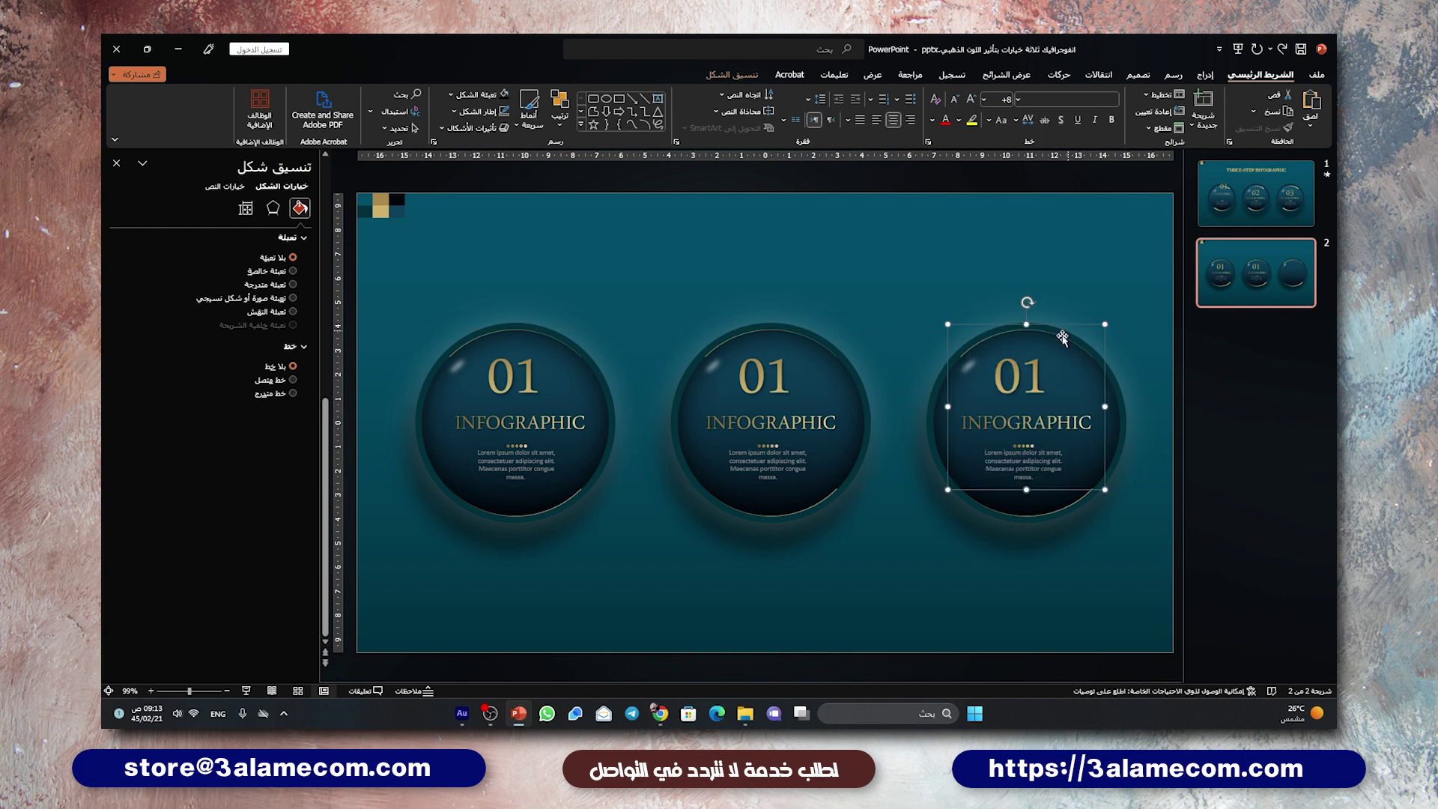
Change the middle circle's number to 02 and the third circle's to 03.
double_click(753, 368)
type("02")
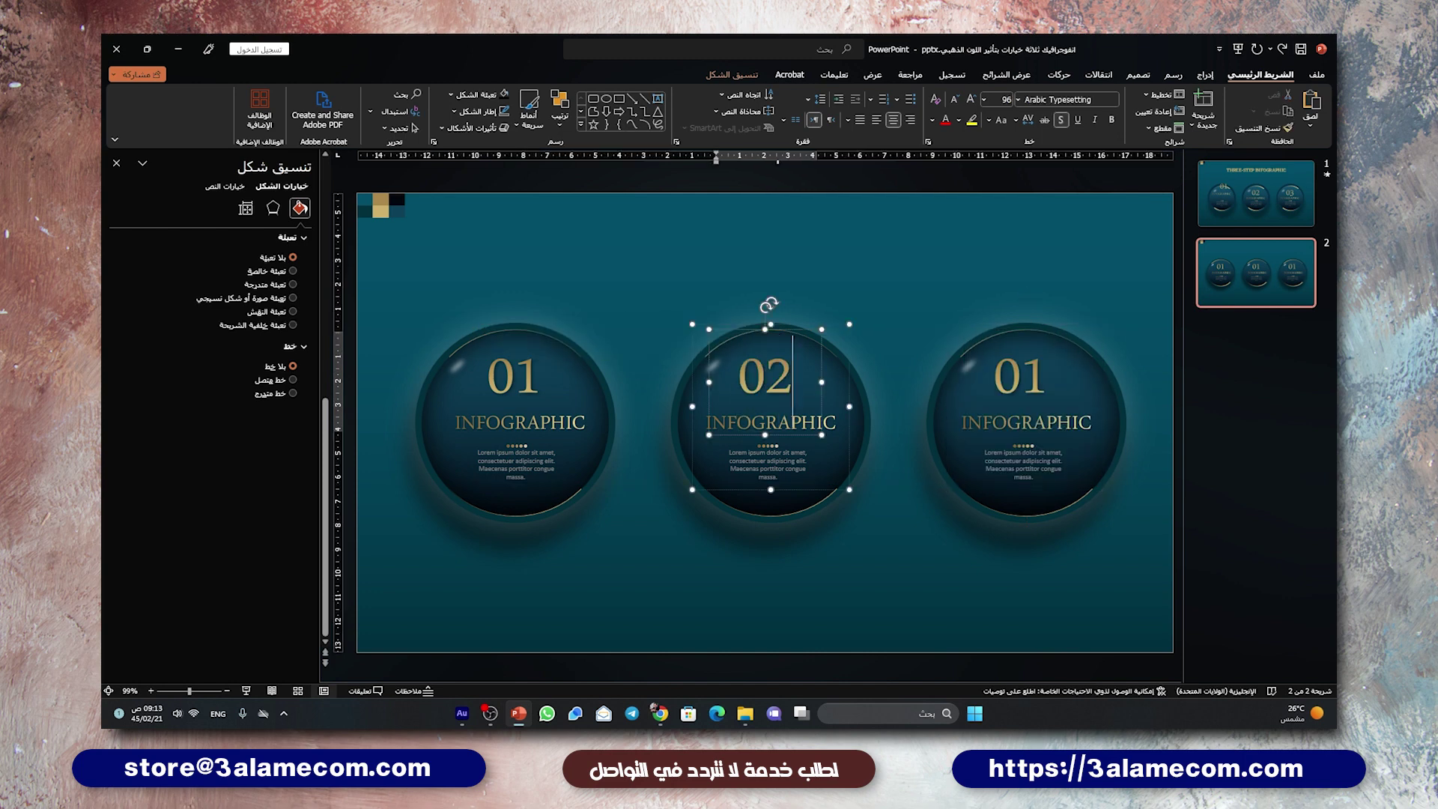
double_click(1029, 377)
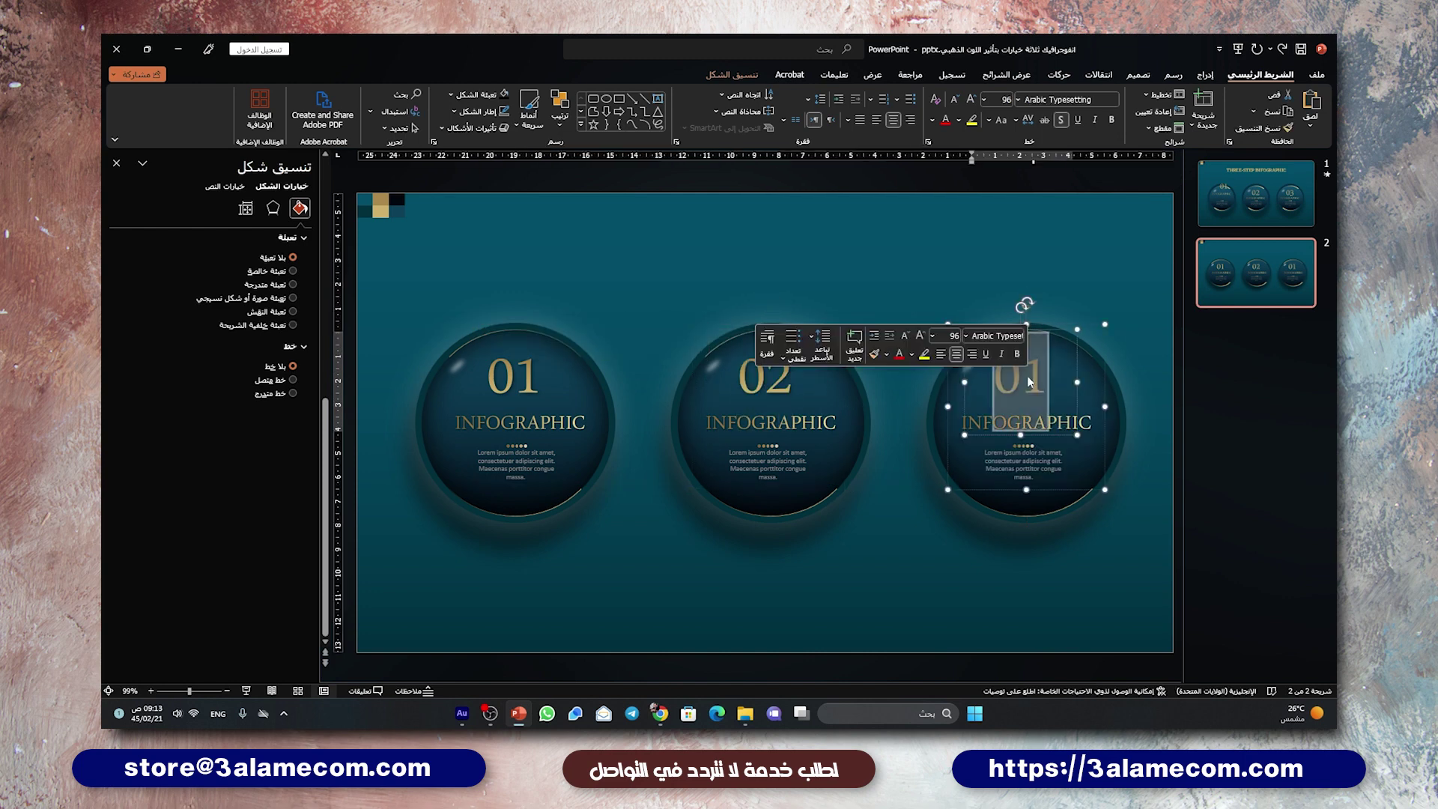
type("03")
left_click(957, 566)
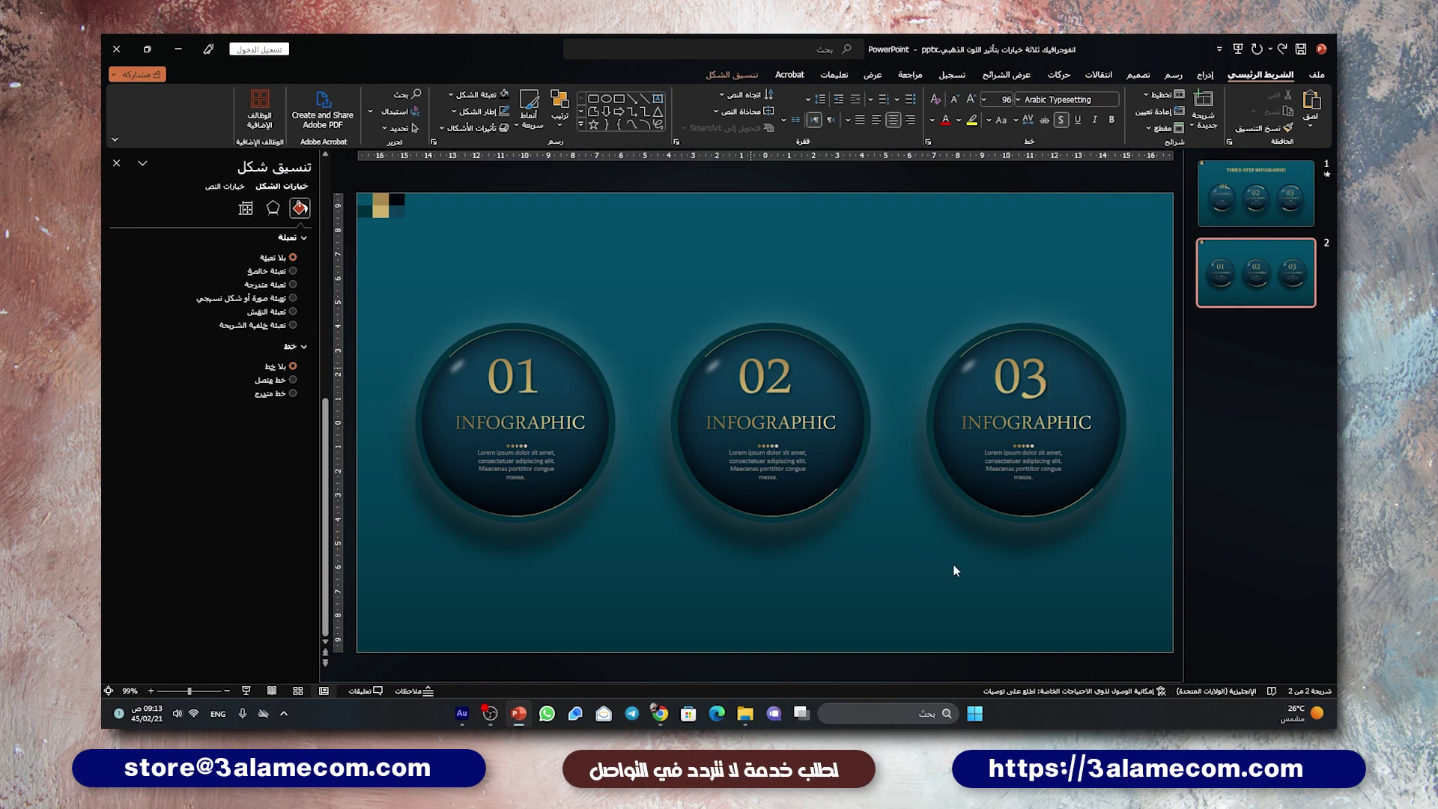
Open the Format Shape settings for the middle circle's text.
left_click(794, 332)
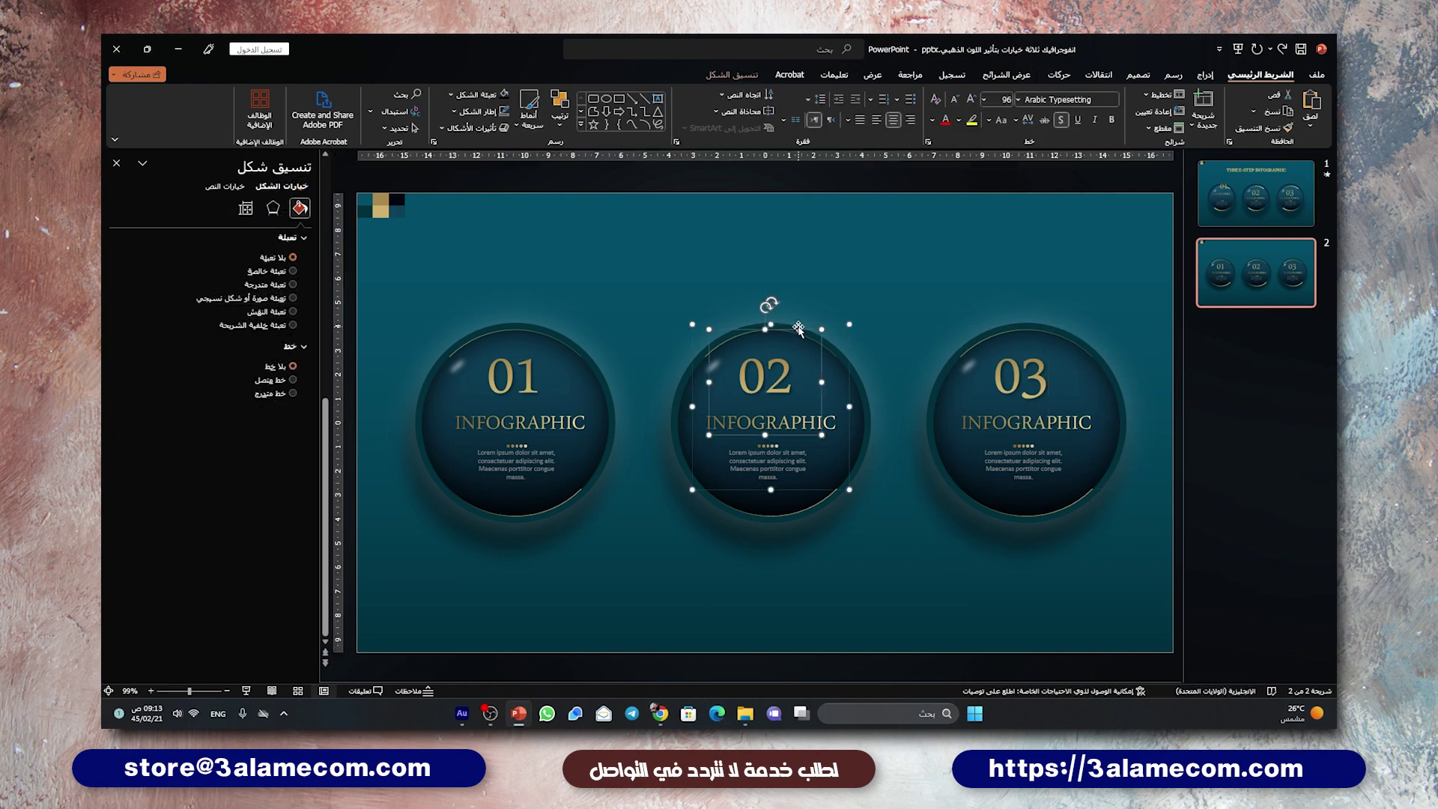
left_click(116, 163)
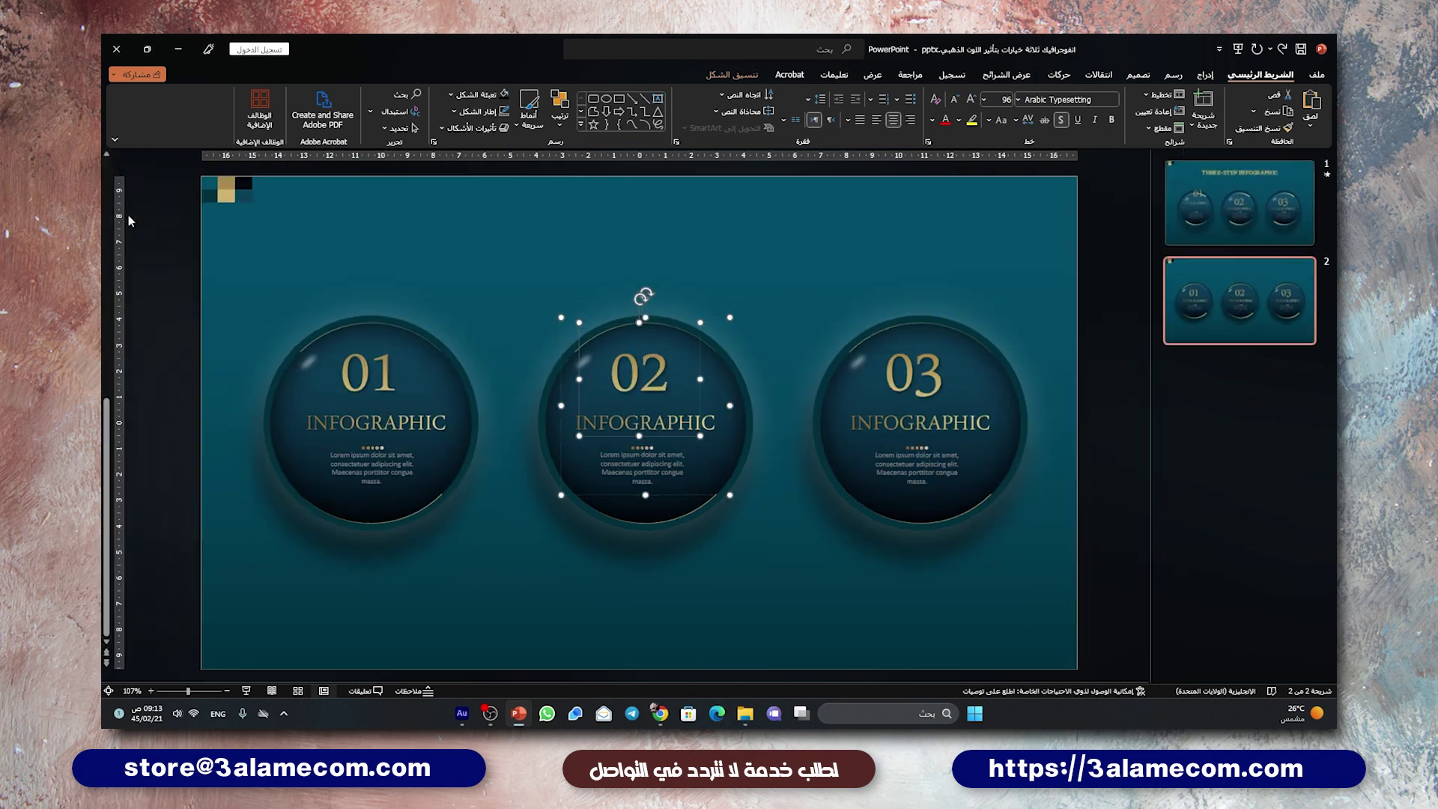
right_click(683, 322)
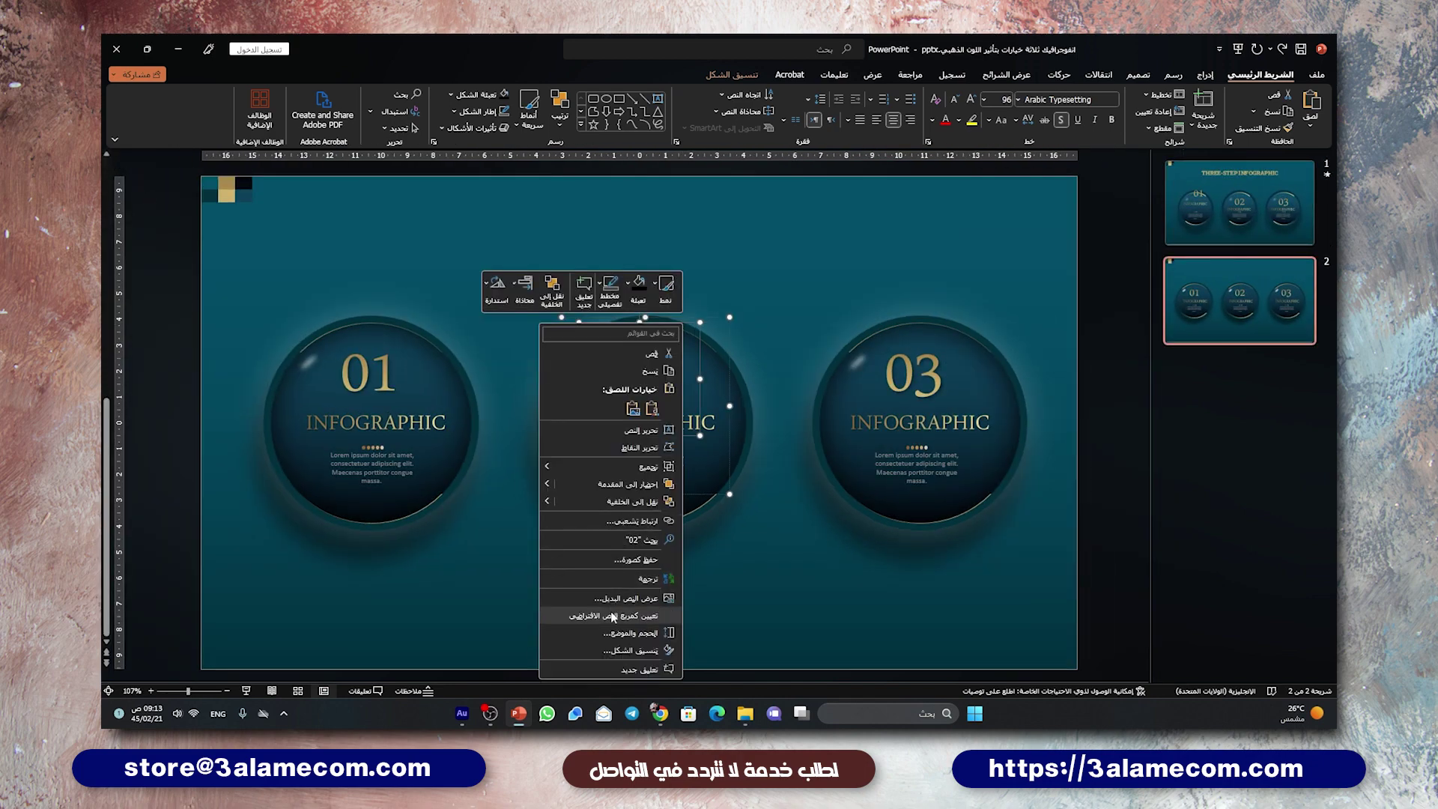
left_click(618, 650)
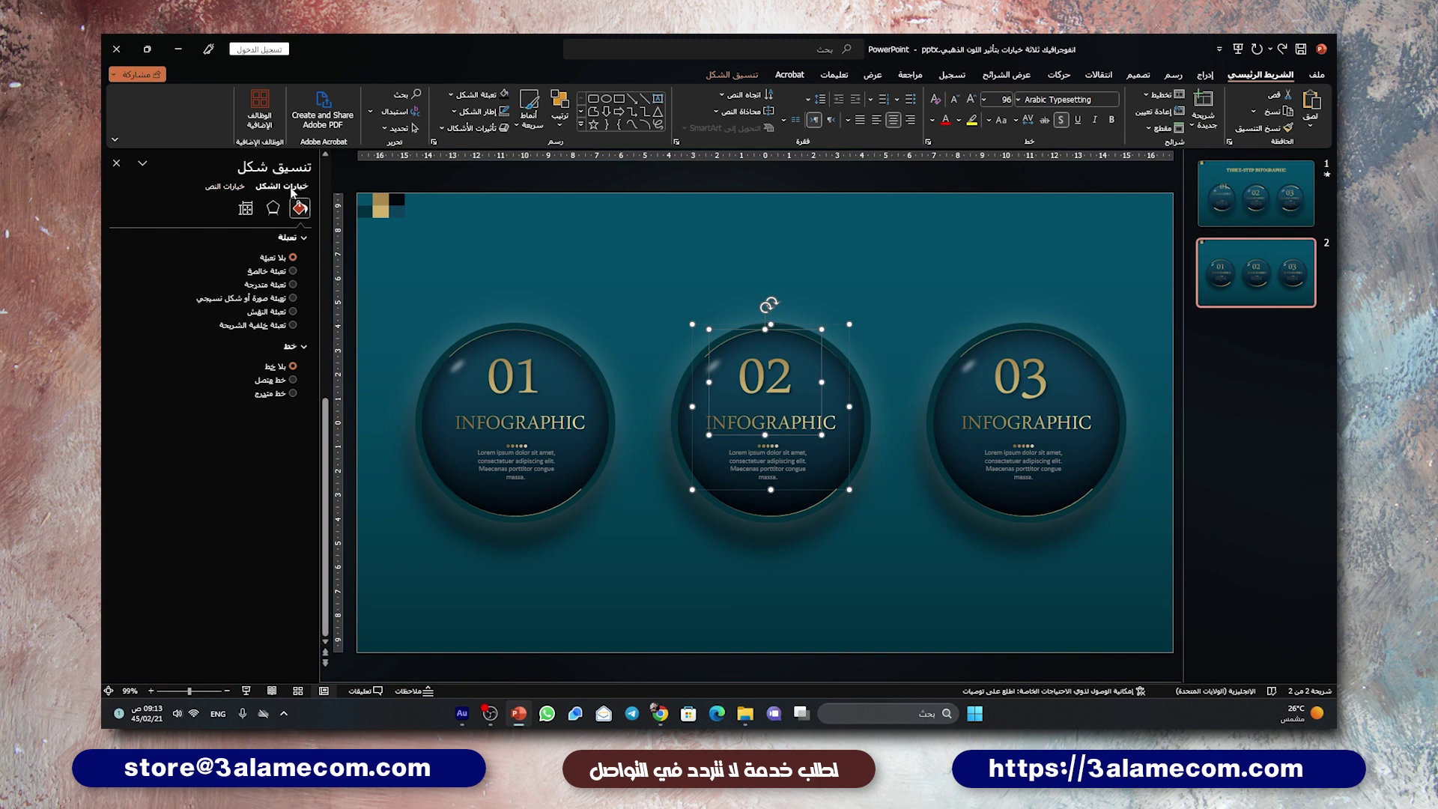
Apply a light preset gradient to the 02 text, remove the middle stop, and make the left stop gold.
left_click(229, 188)
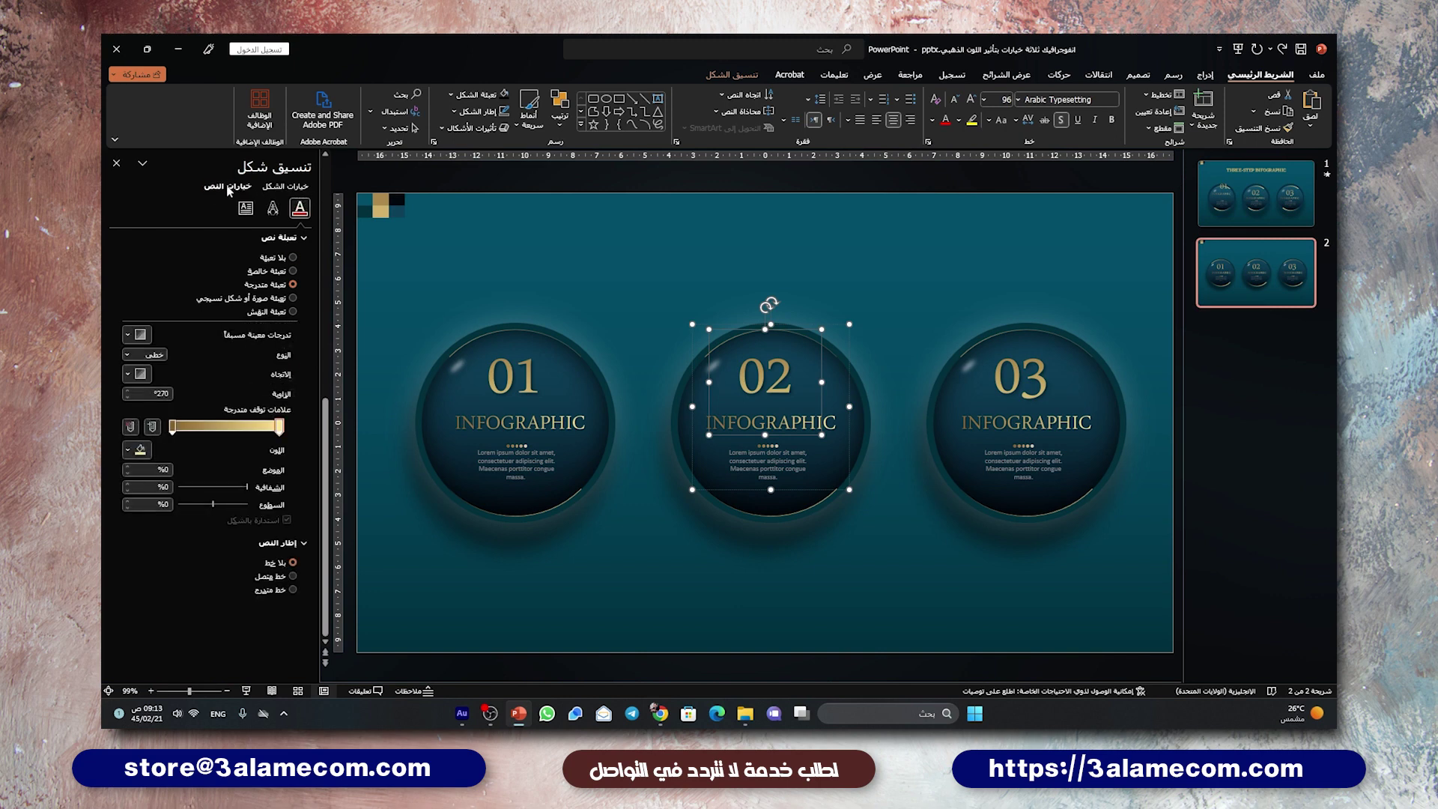
left_click(140, 334)
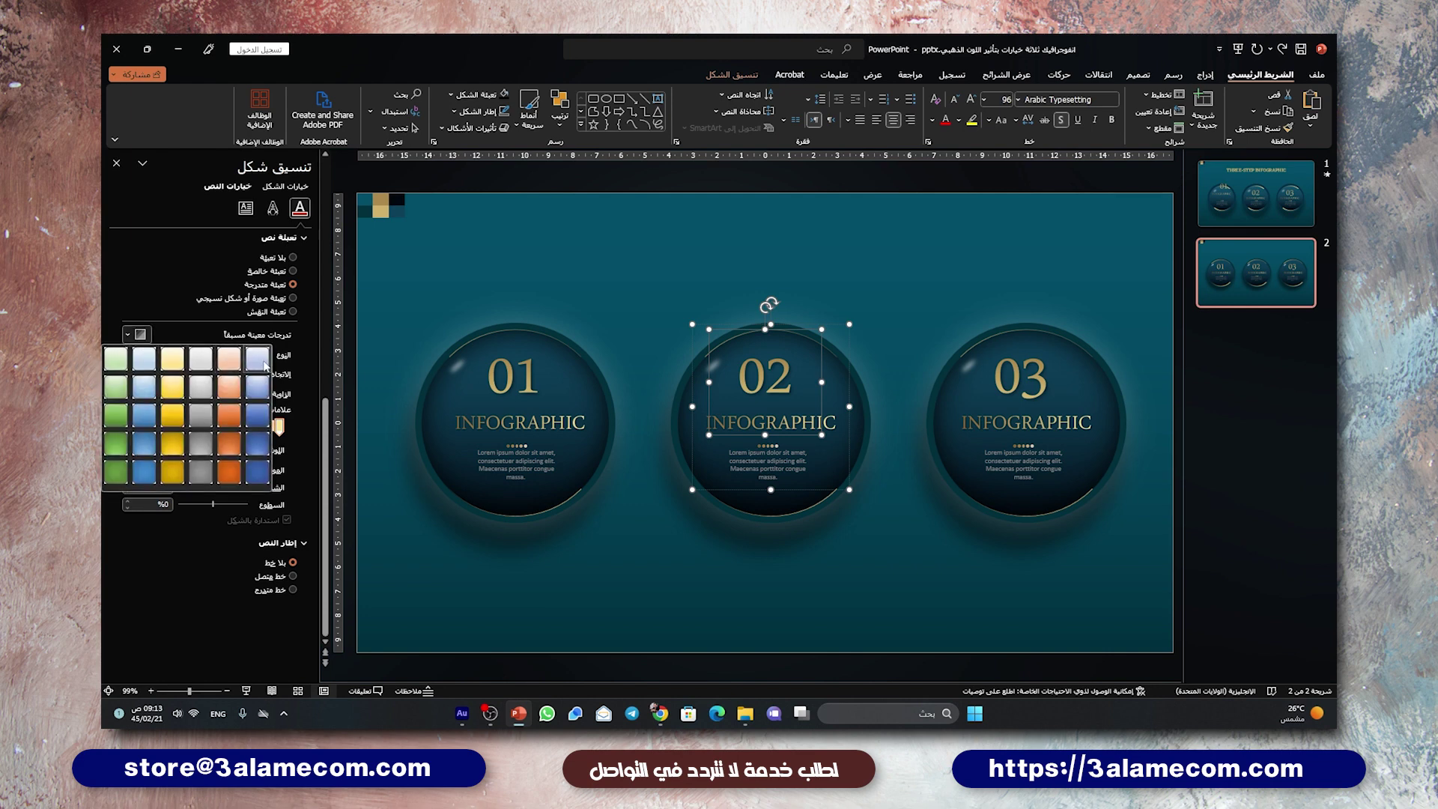
left_click(261, 366)
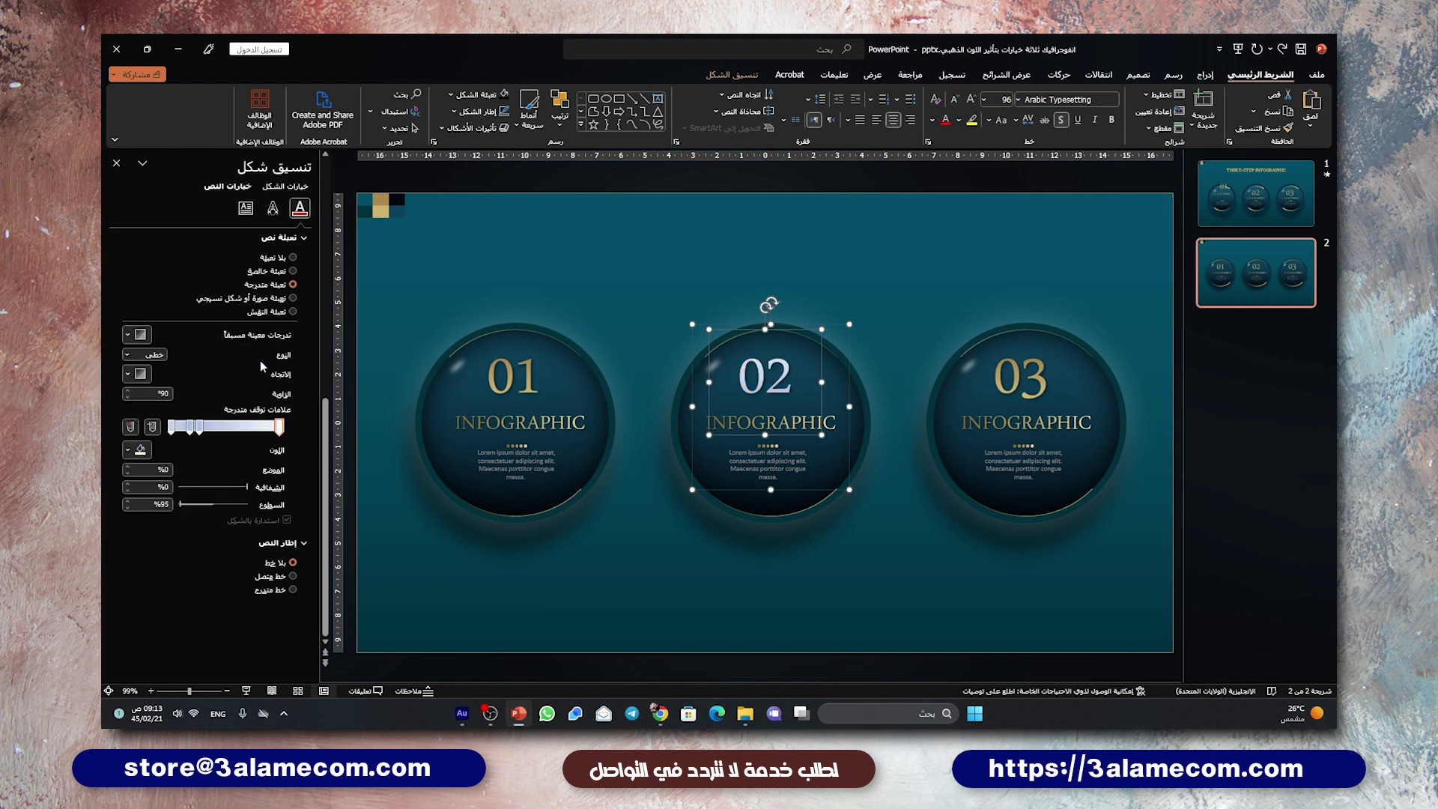
left_click(199, 428)
left_click_drag(201, 429, 169, 431)
left_click(136, 450)
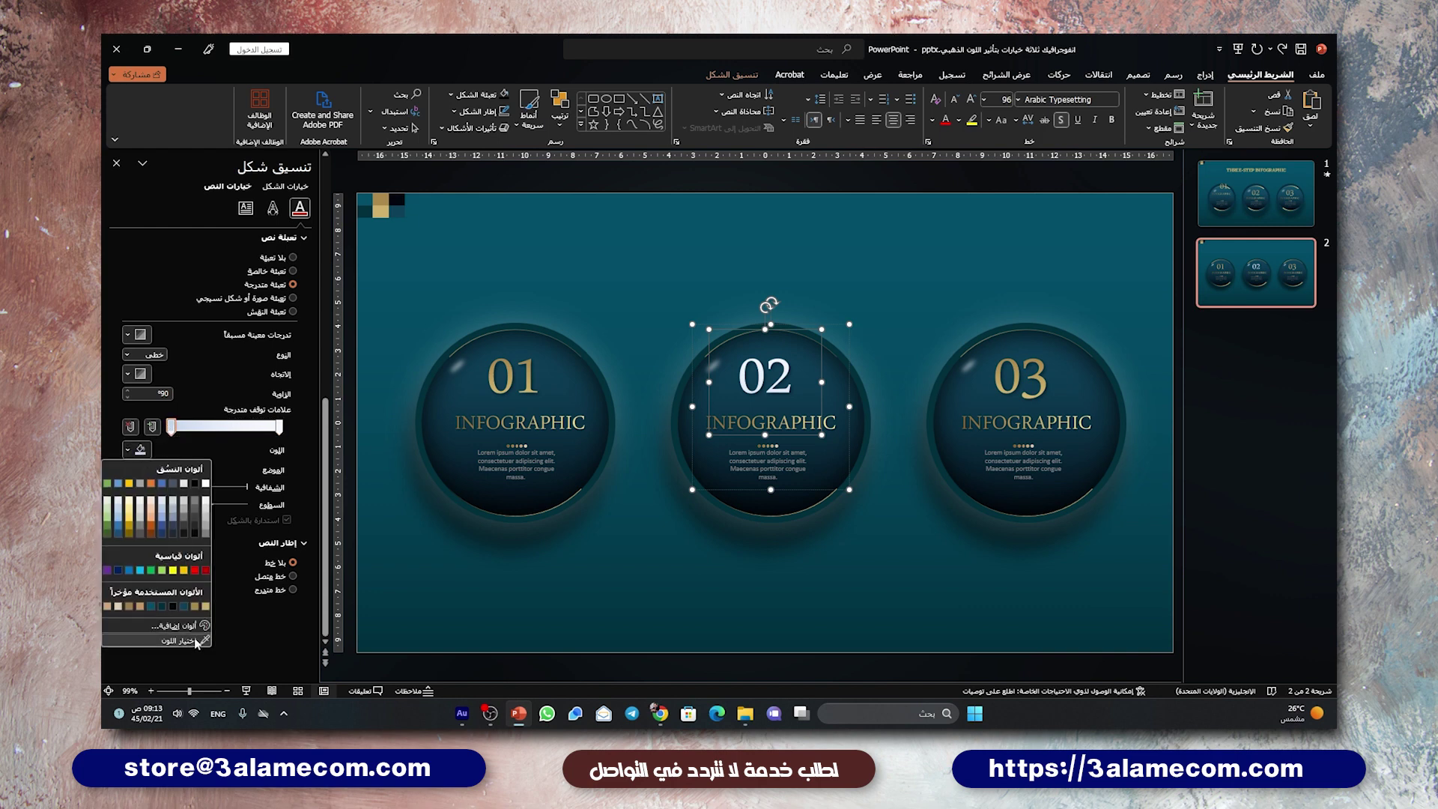
left_click(193, 642)
left_click(378, 203)
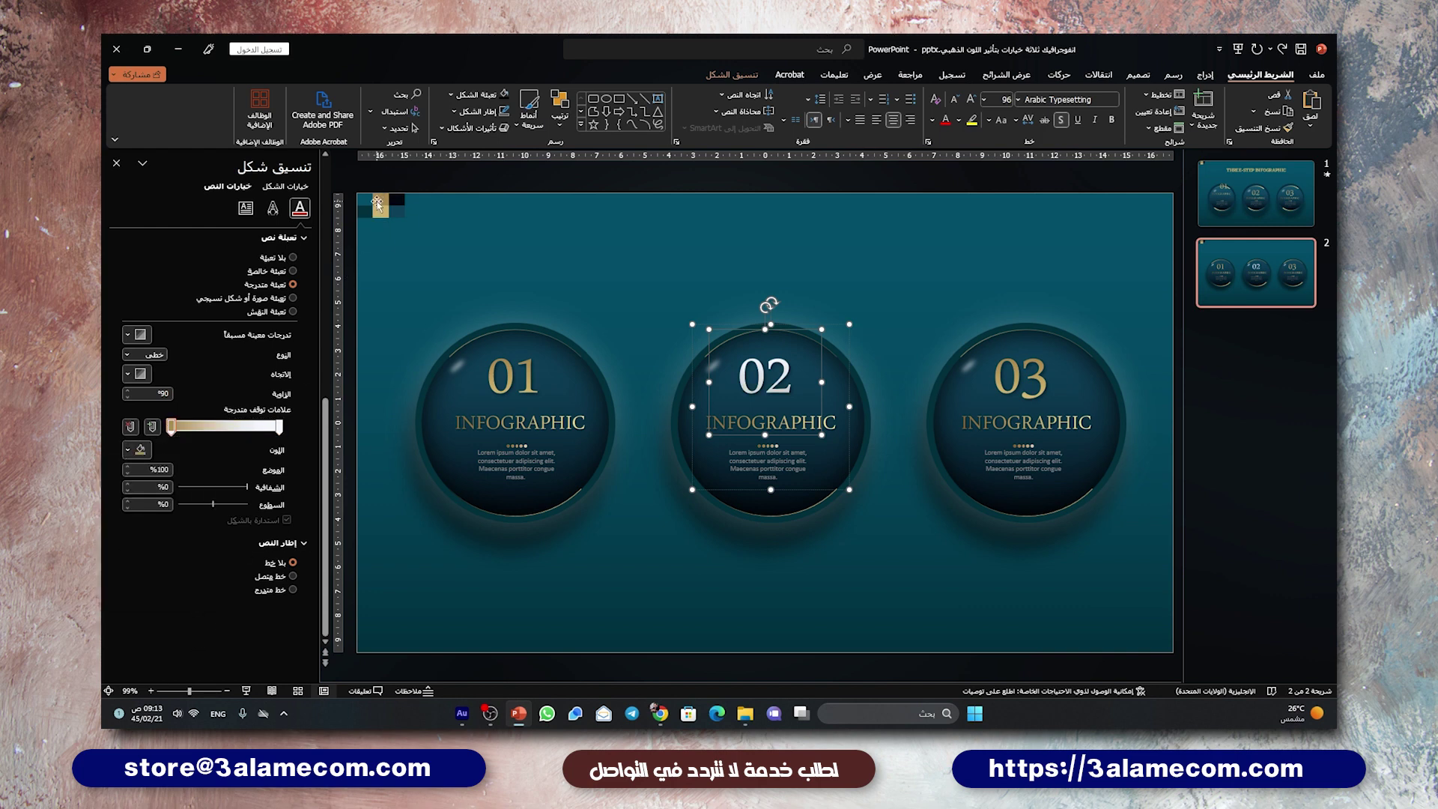
Set the right gradient stop to the gold sampled from the slide's square.
left_click(279, 427)
left_click(137, 450)
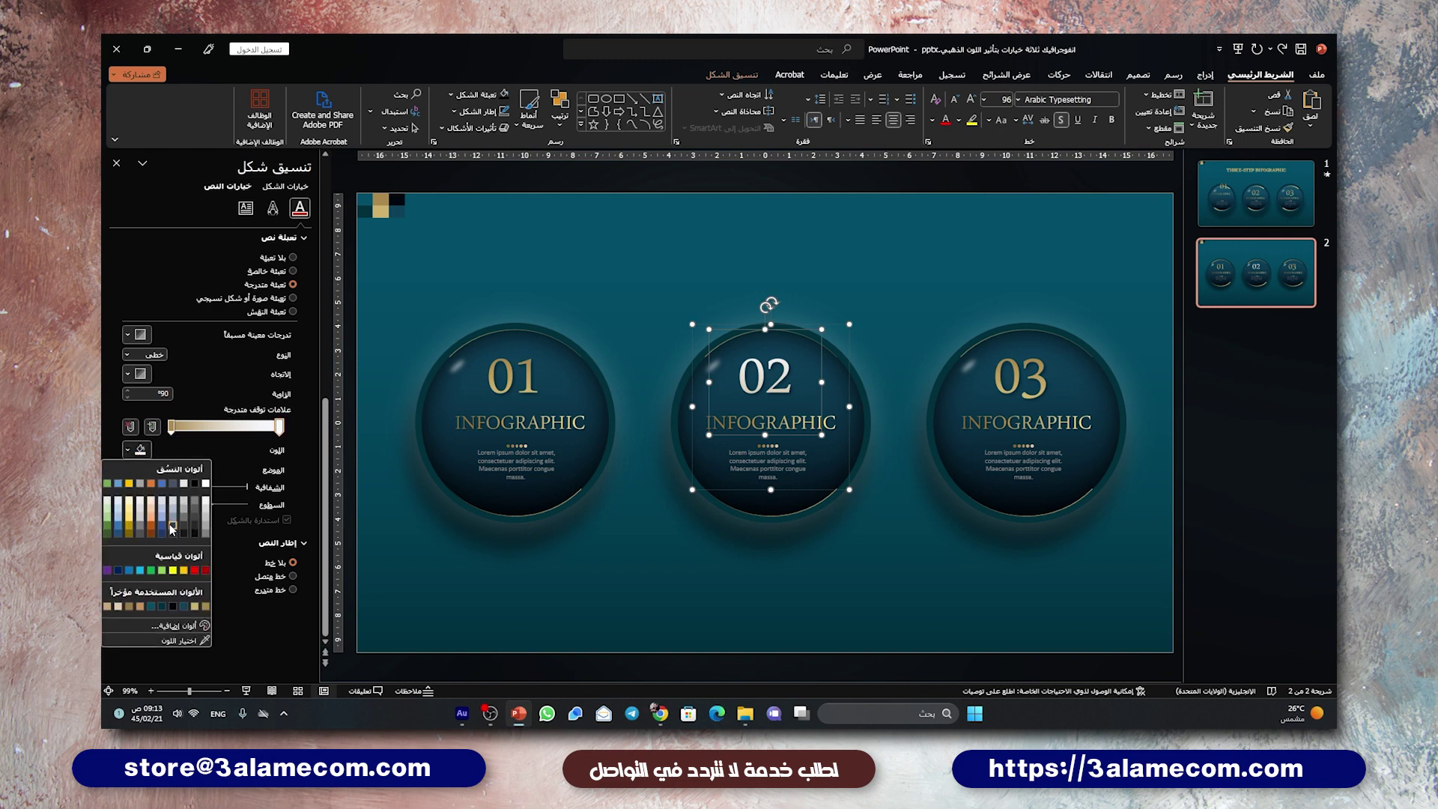
left_click(180, 646)
left_click(380, 215)
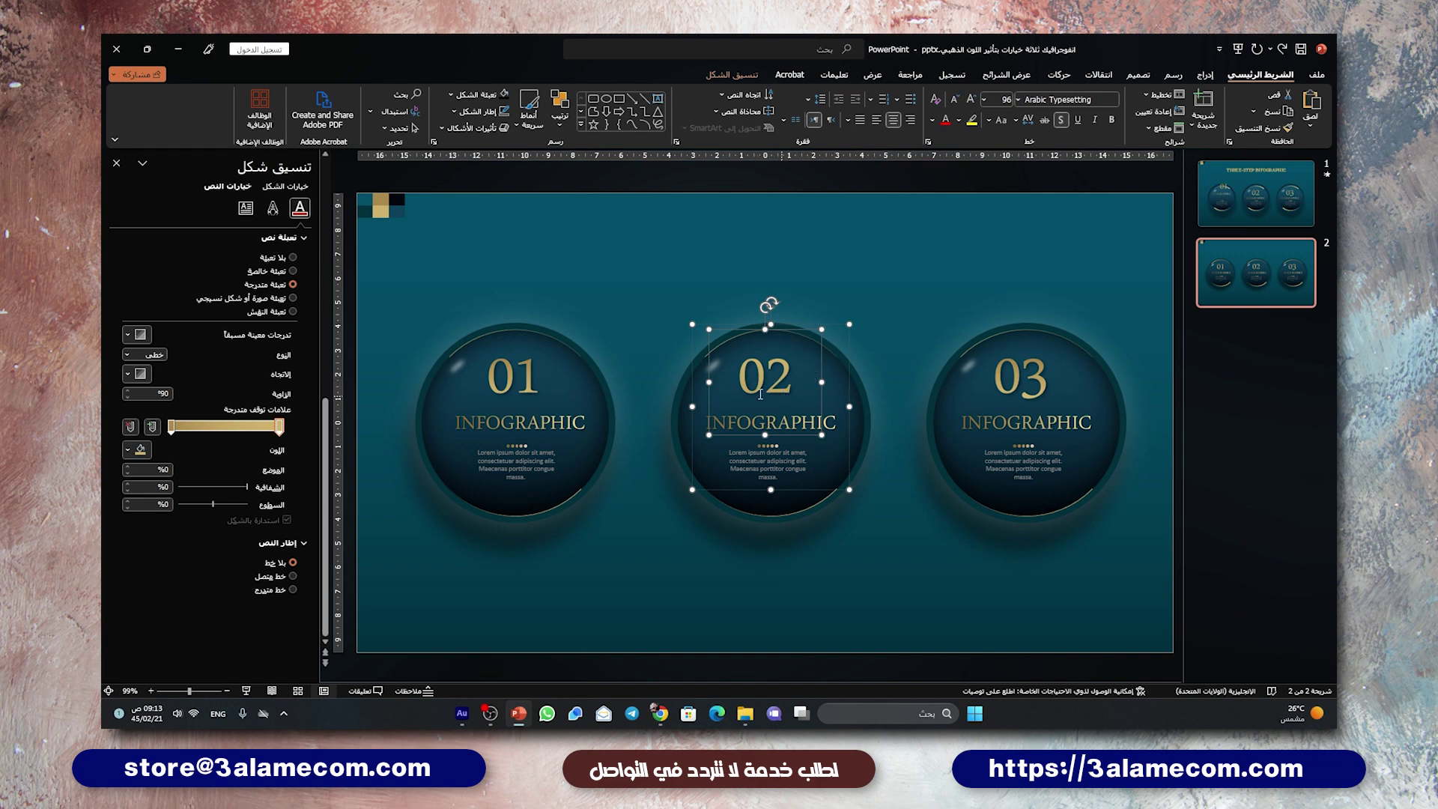
Give the 02 text an Outer preset drop shadow.
left_click(273, 209)
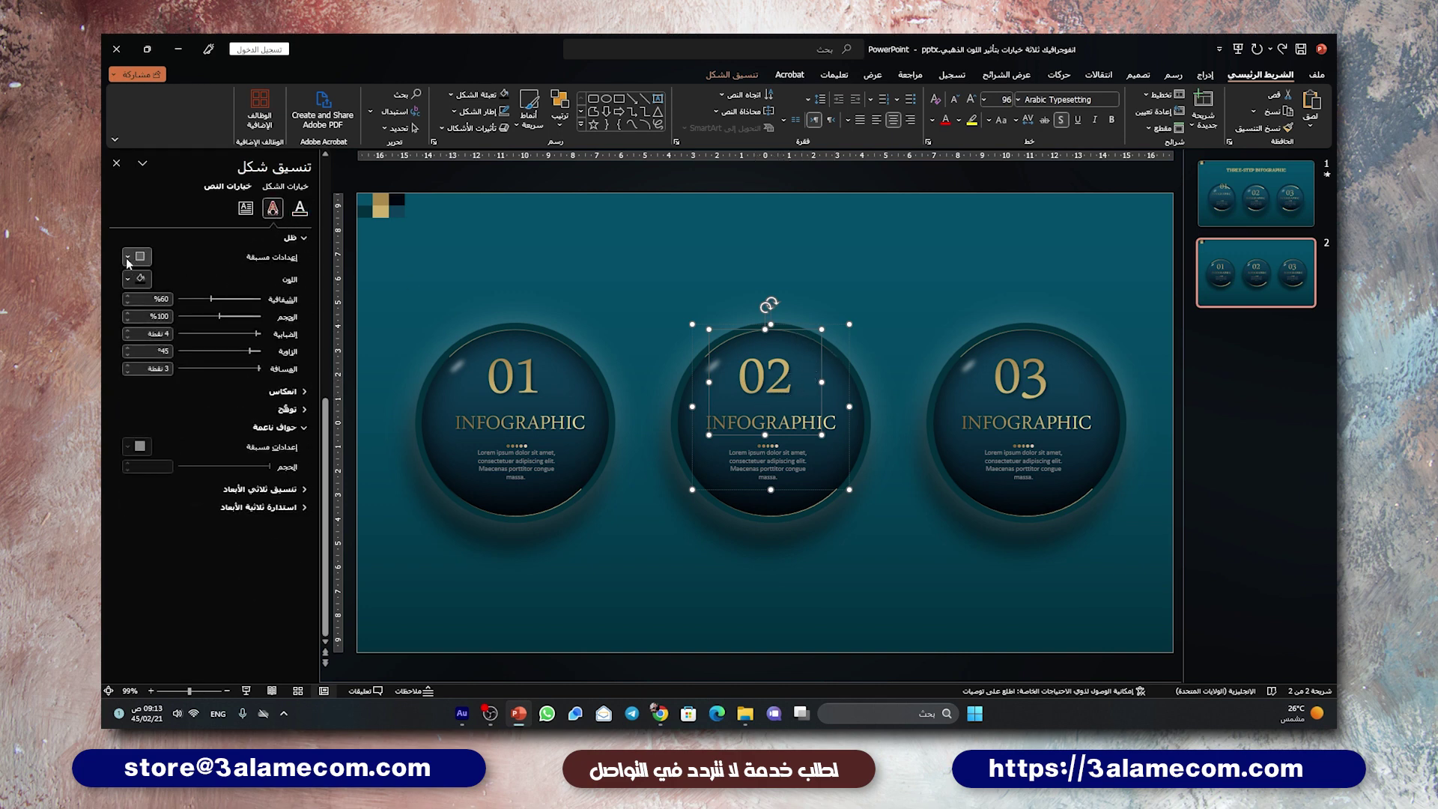
left_click(128, 257)
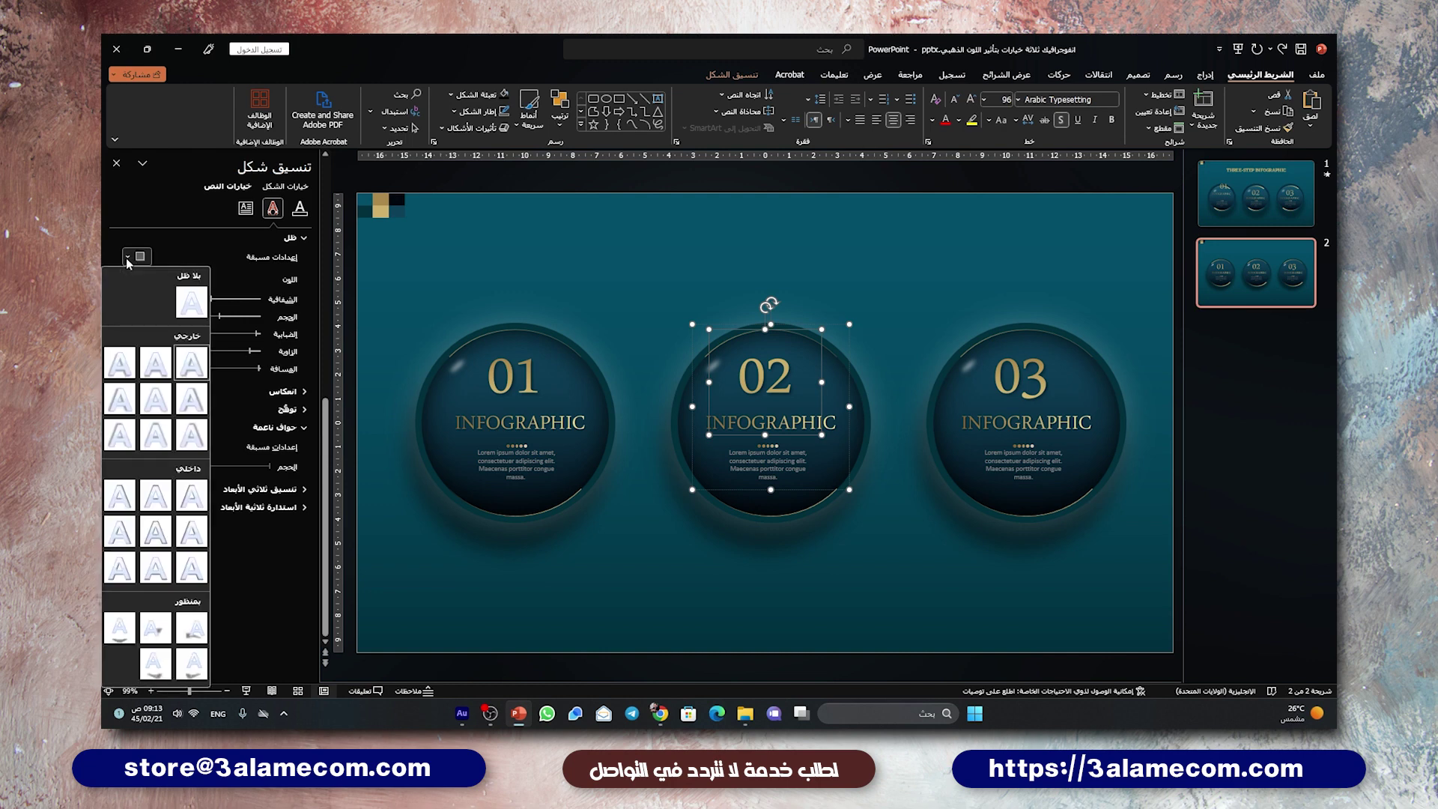
left_click(191, 365)
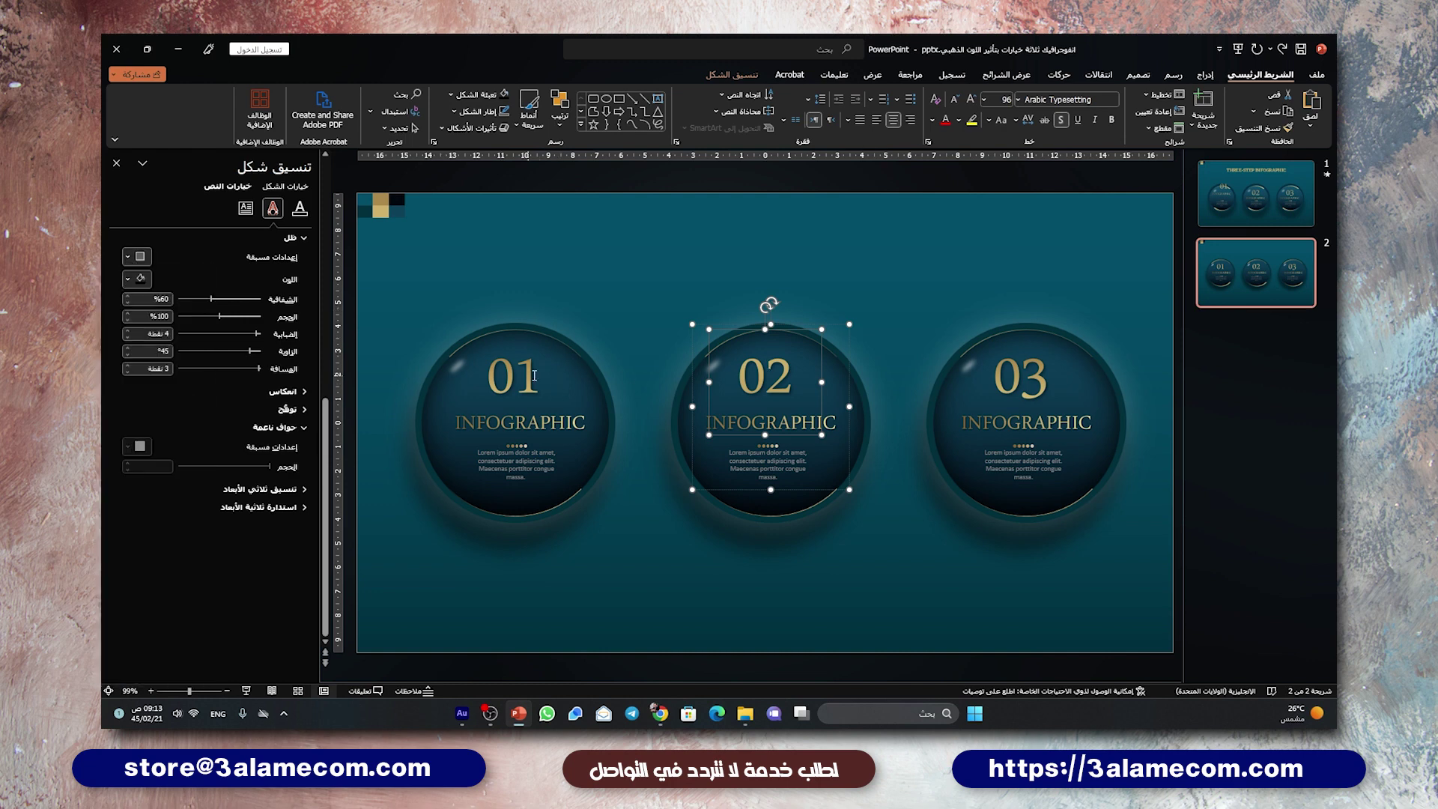
left_click(649, 283)
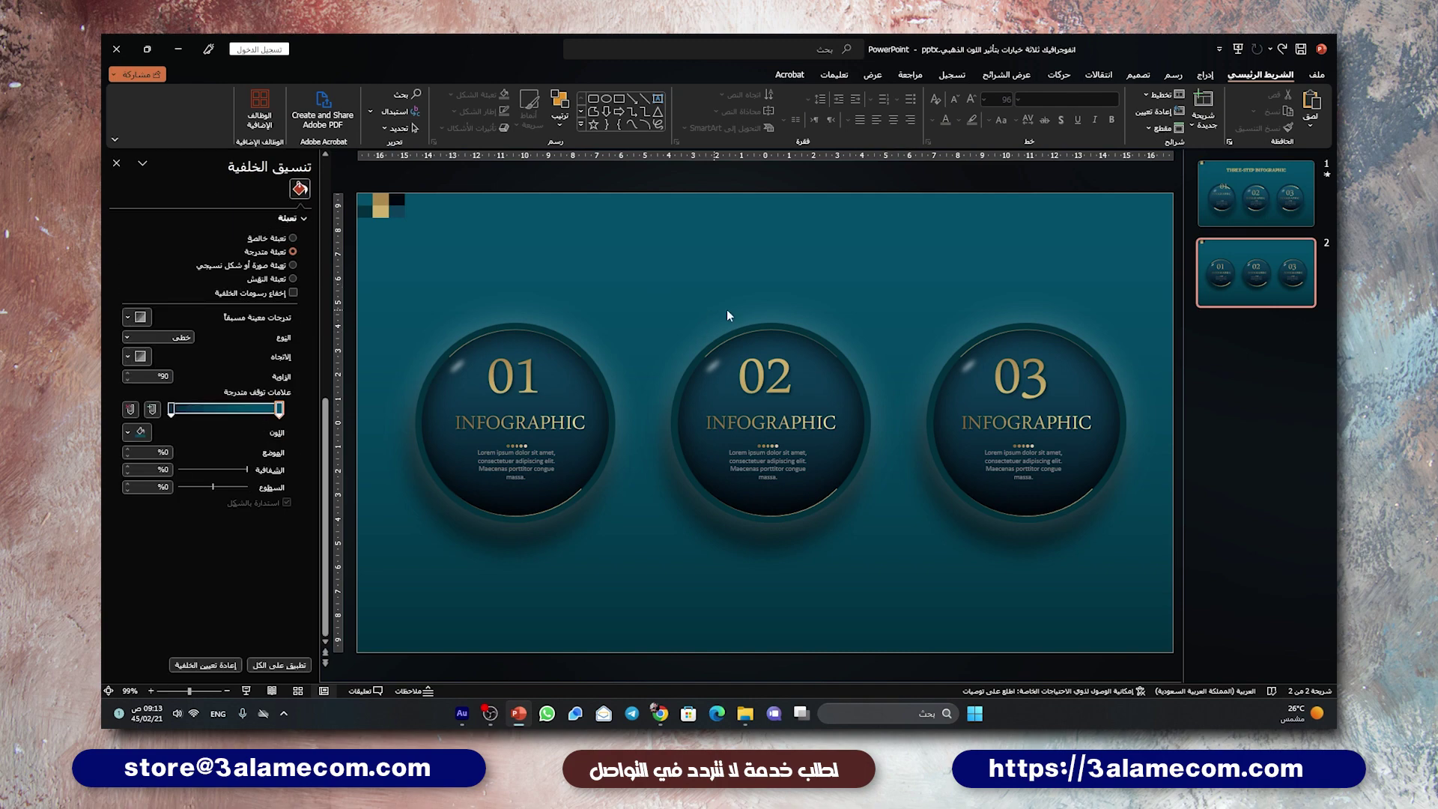
Select the 03, 02 and 01 circle groups and the small gold square on slide 2.
left_click_drag(872, 218, 1183, 607)
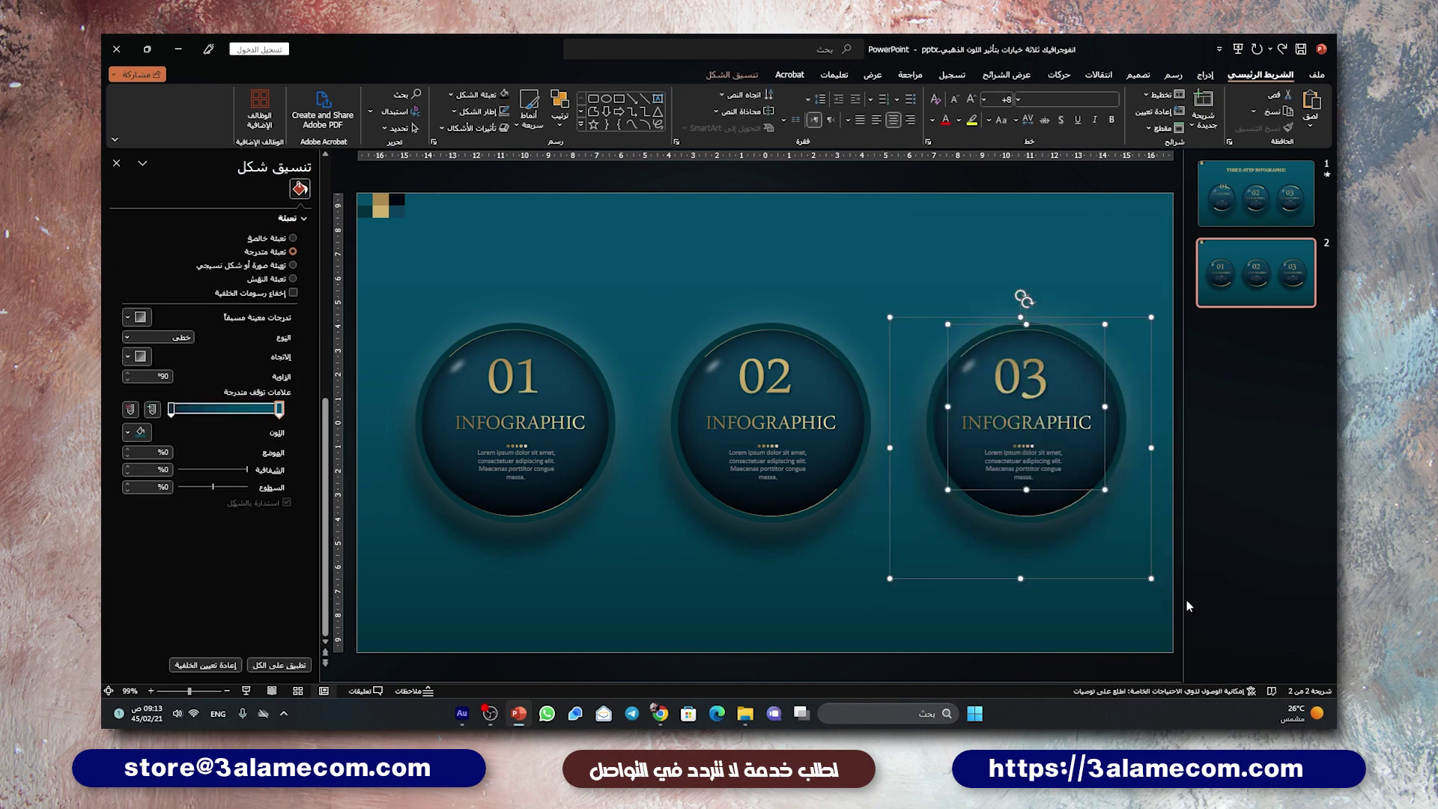
left_click(1008, 415)
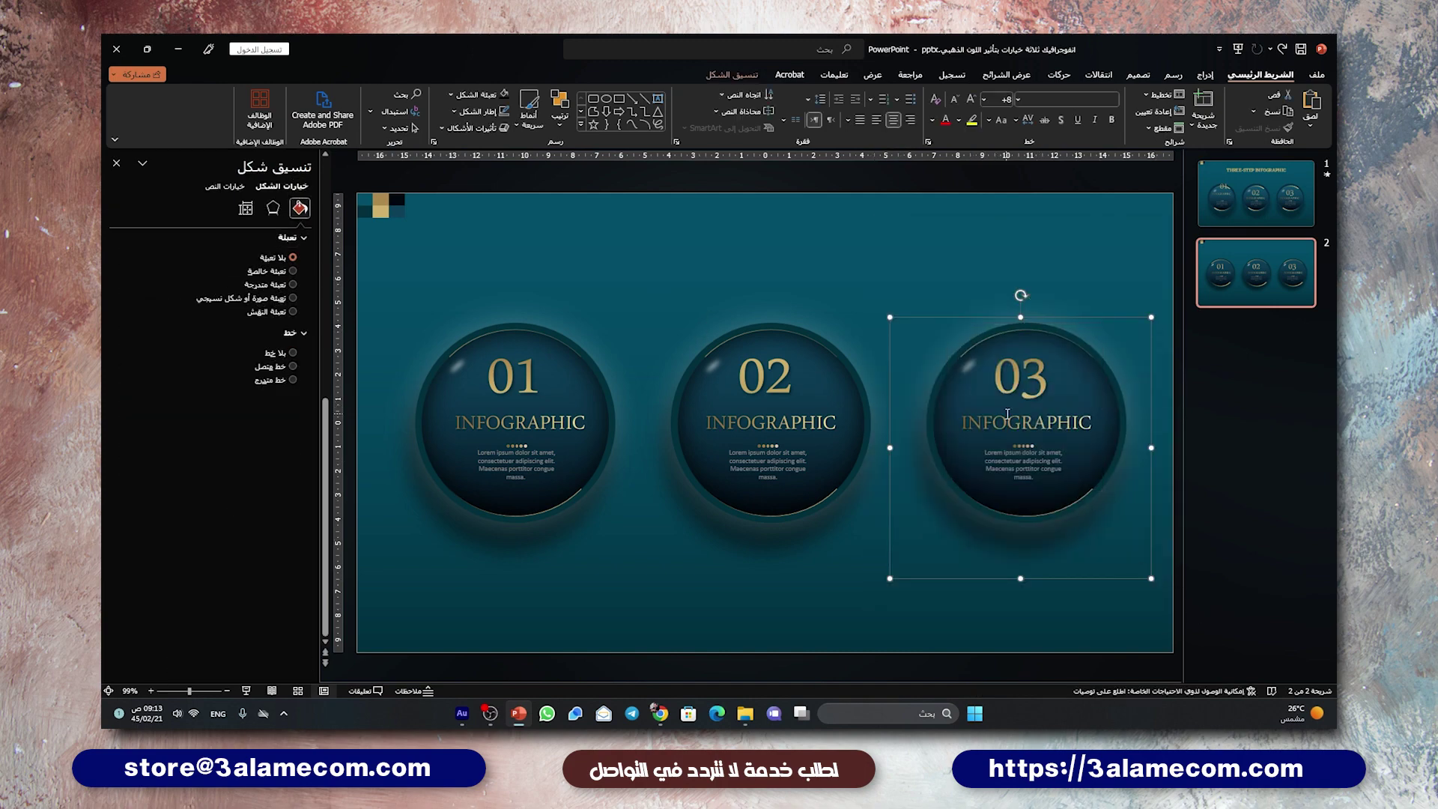
left_click_drag(613, 213, 924, 598)
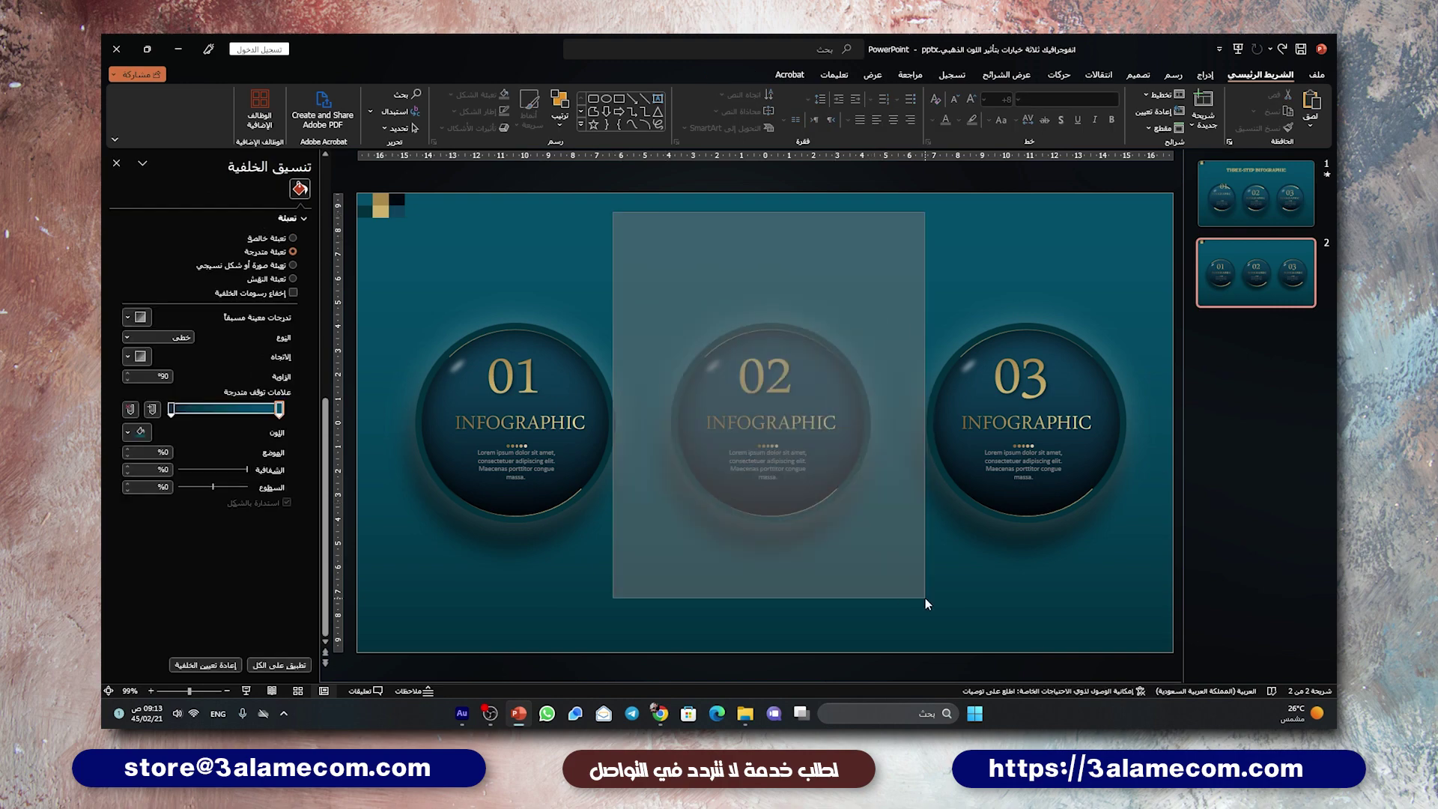
left_click(397, 262)
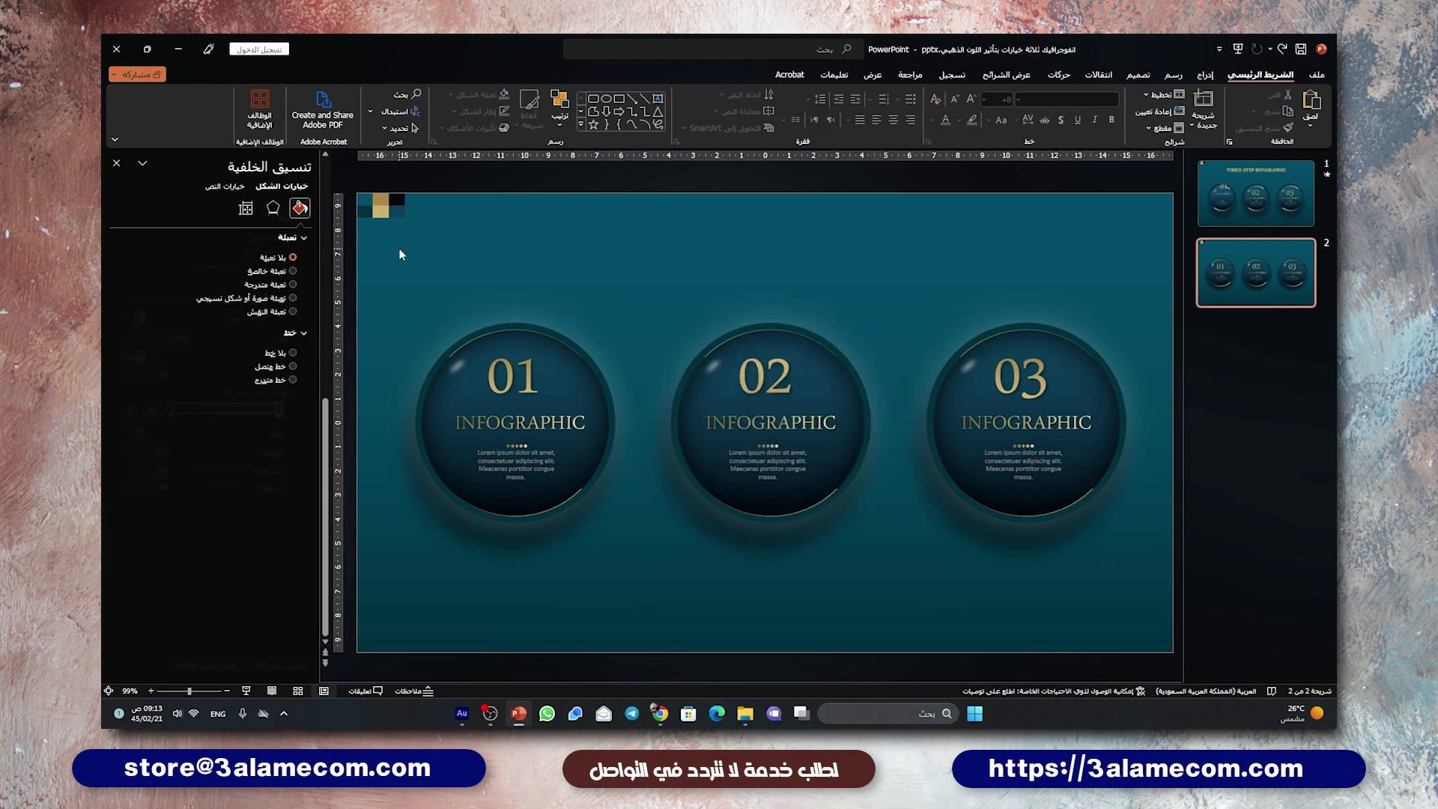
left_click_drag(364, 229, 699, 603)
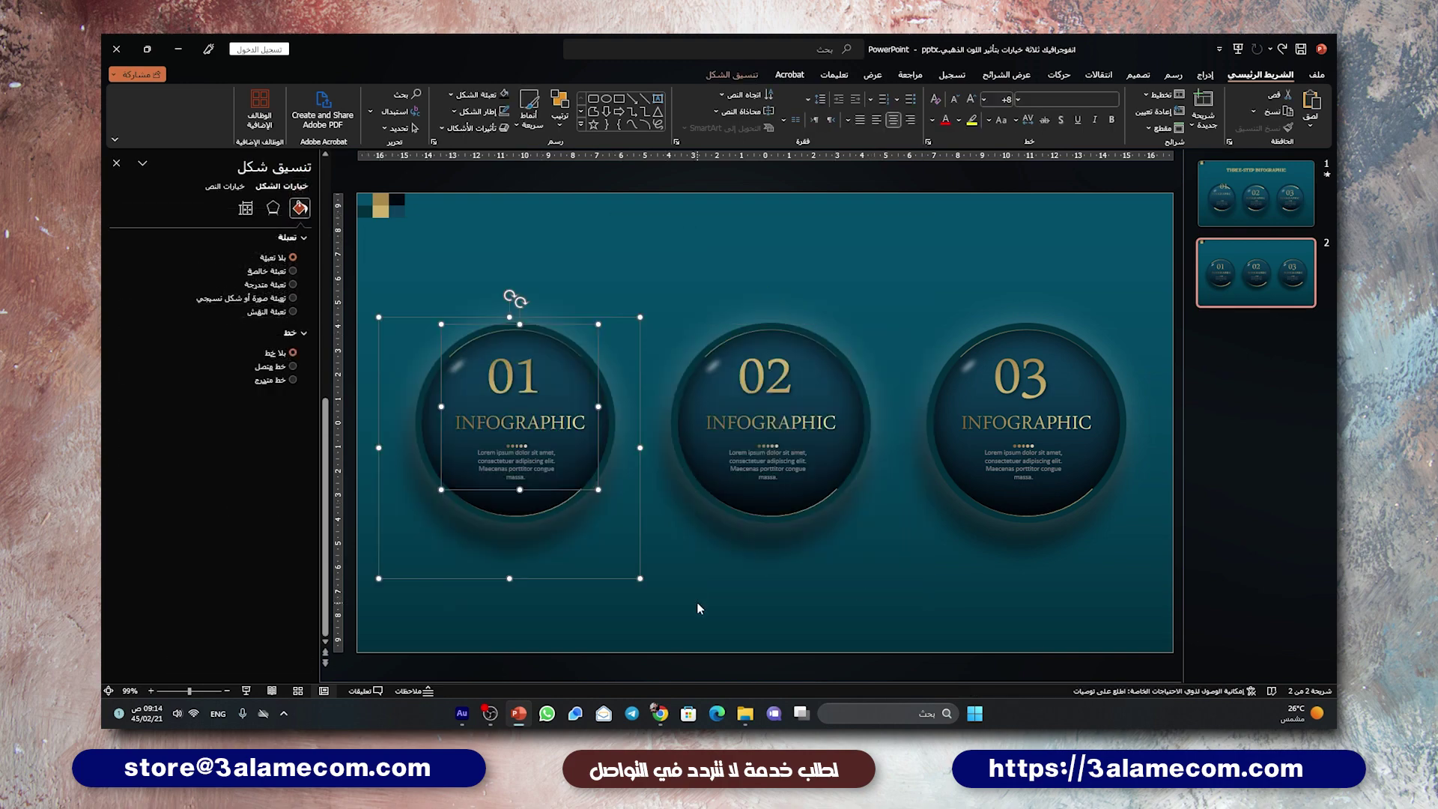
left_click(380, 215)
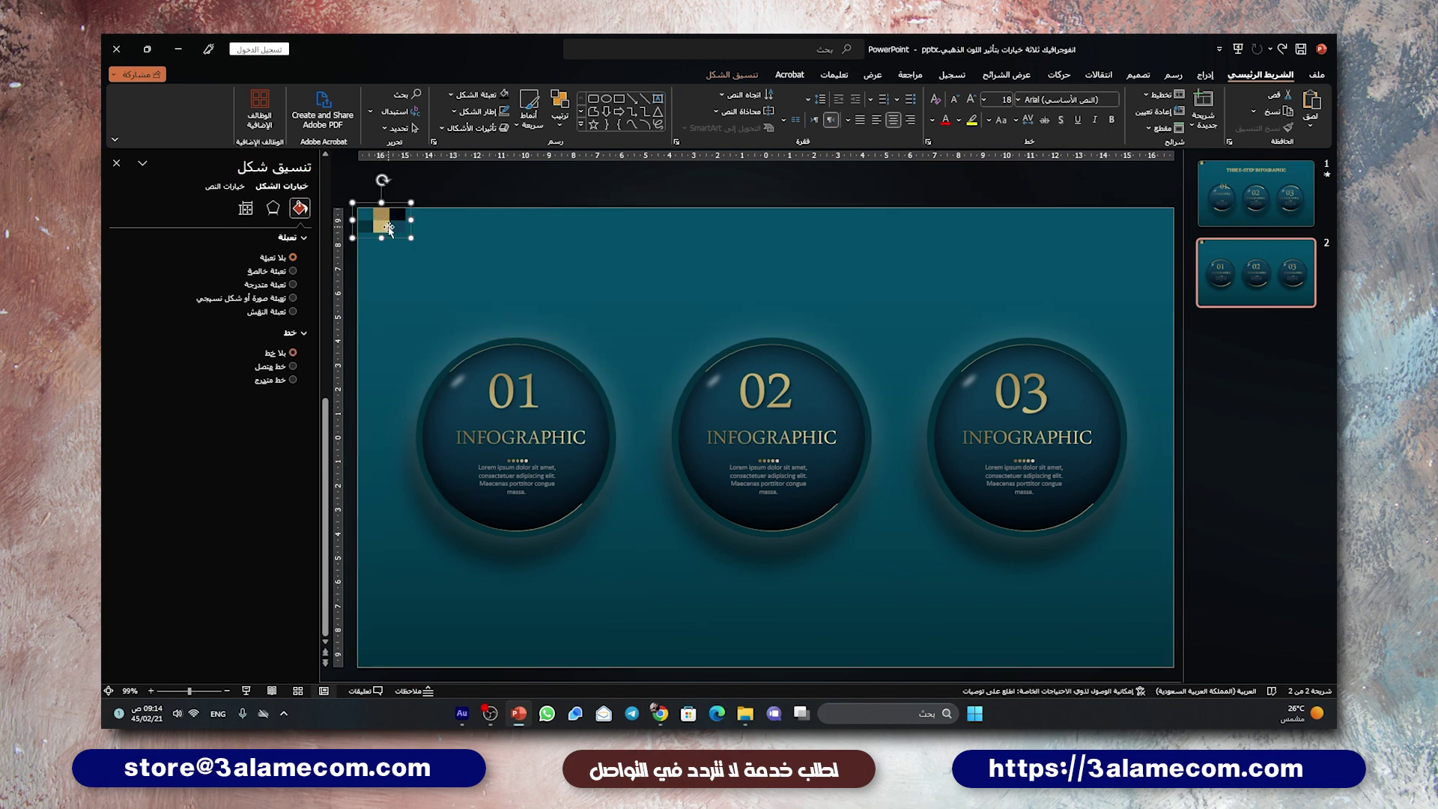
Copy the THREE-STEP INFOGRAPHIC title from slide 1 and paste it onto slide 2.
left_click(448, 226)
left_click(1206, 195)
left_click(838, 237)
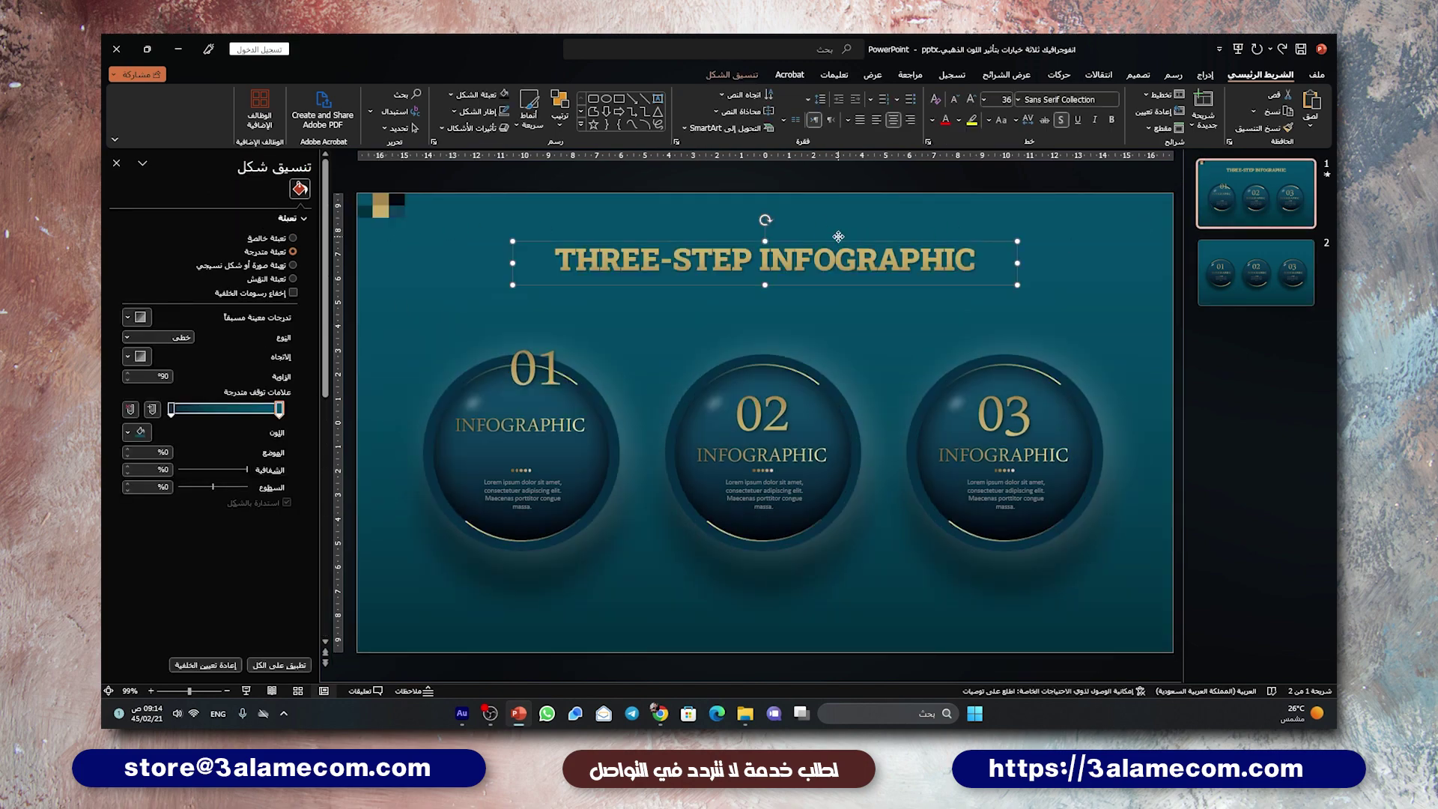
left_click(1255, 278)
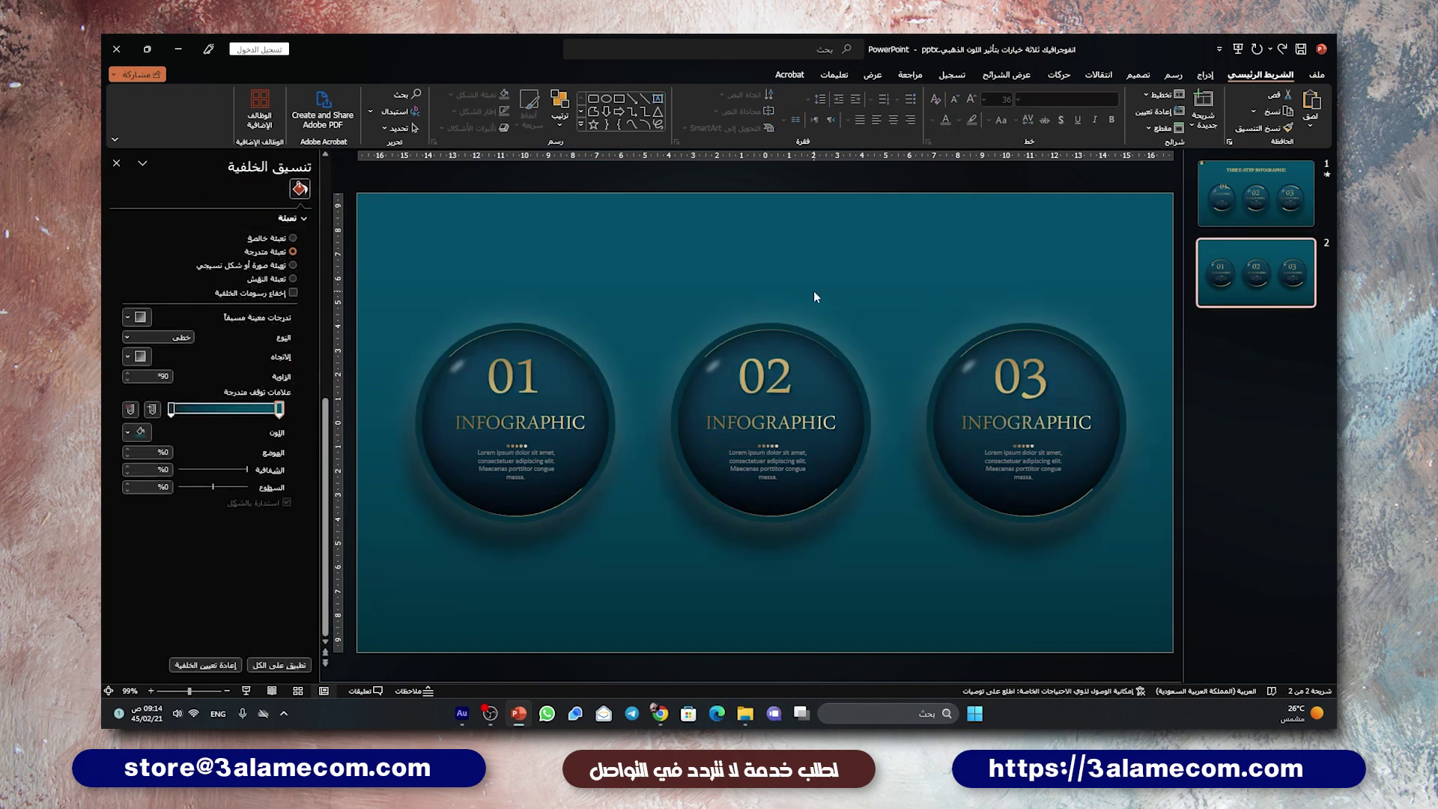
key("ctrl+v")
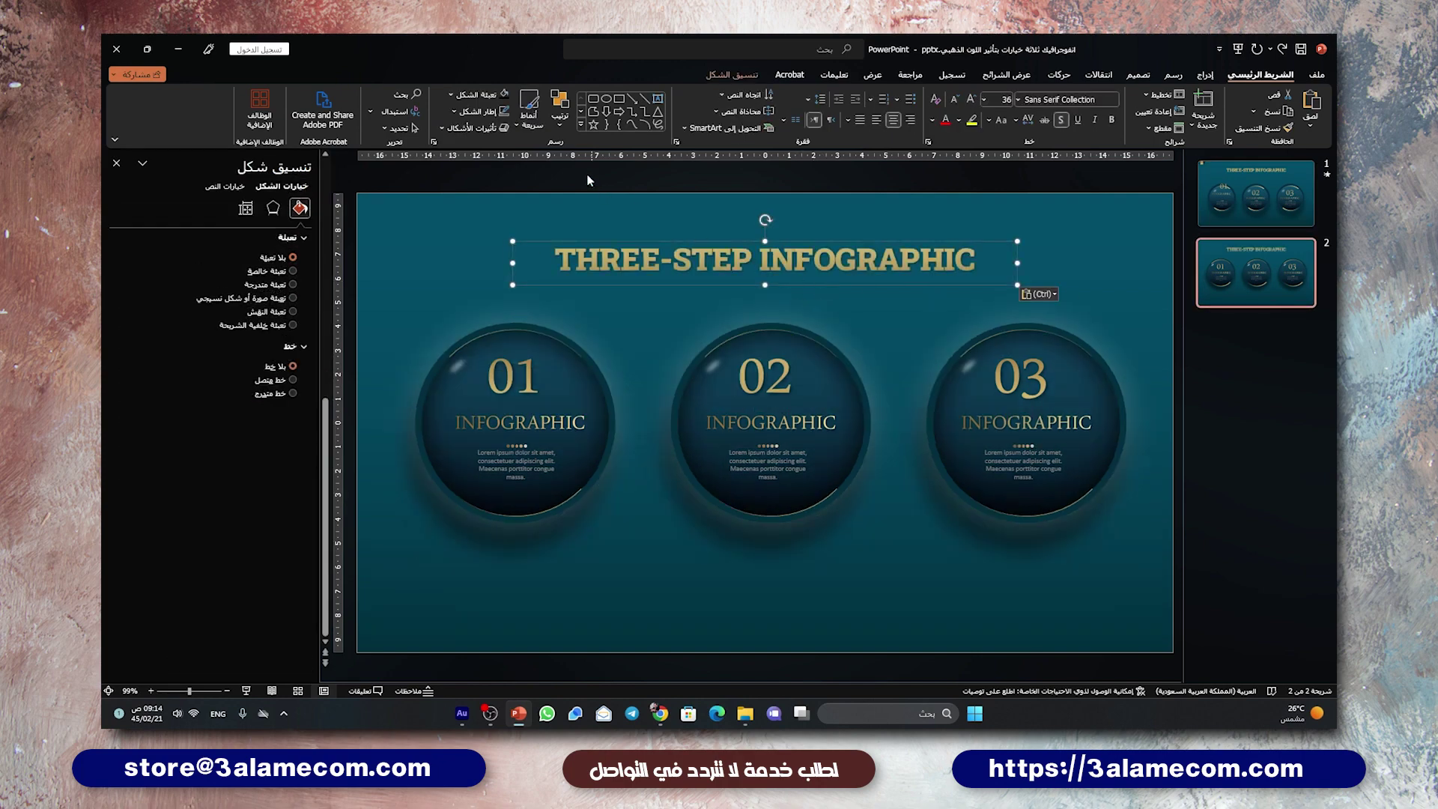
Close the Format Background pane and select the 01 circle group.
left_click(732, 75)
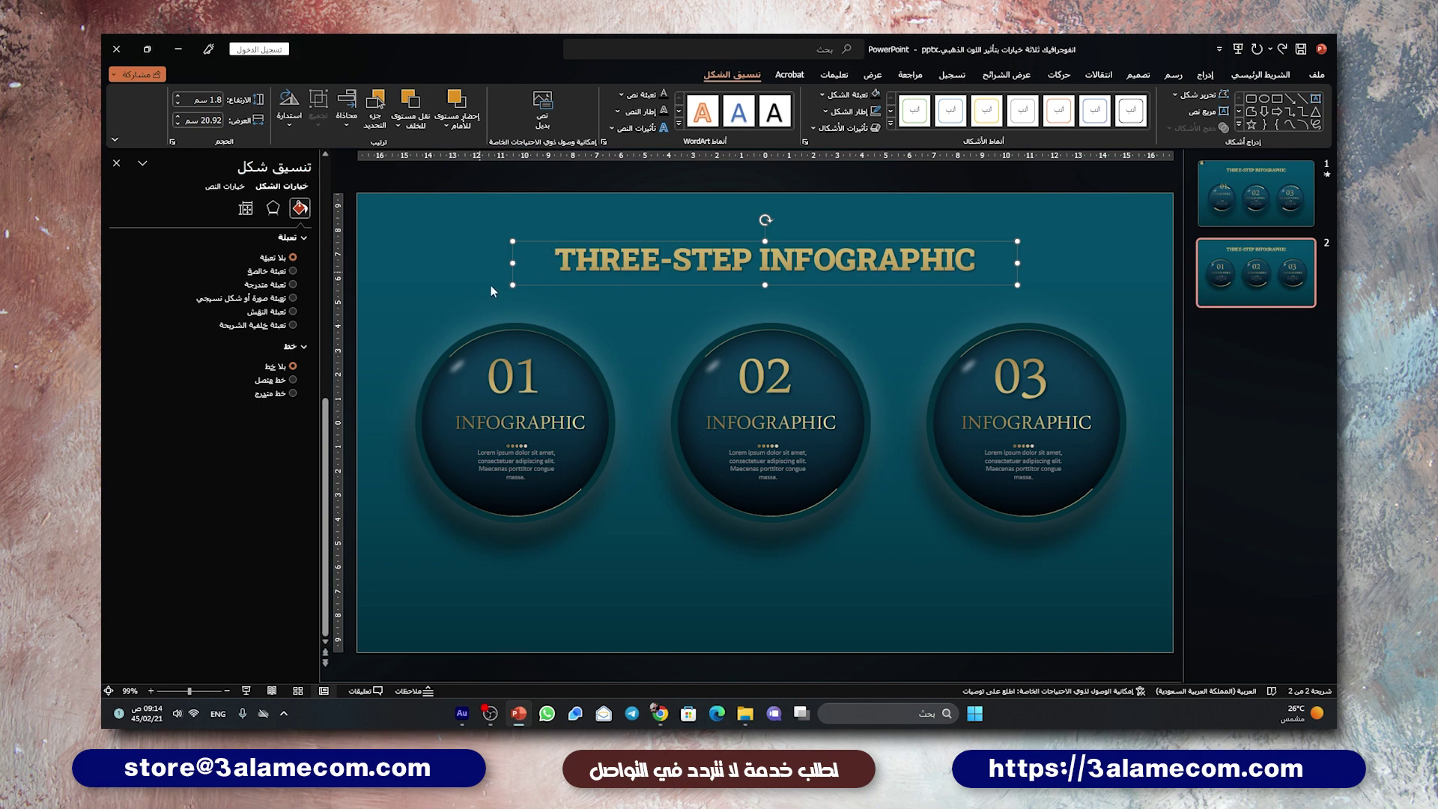
left_click(442, 290)
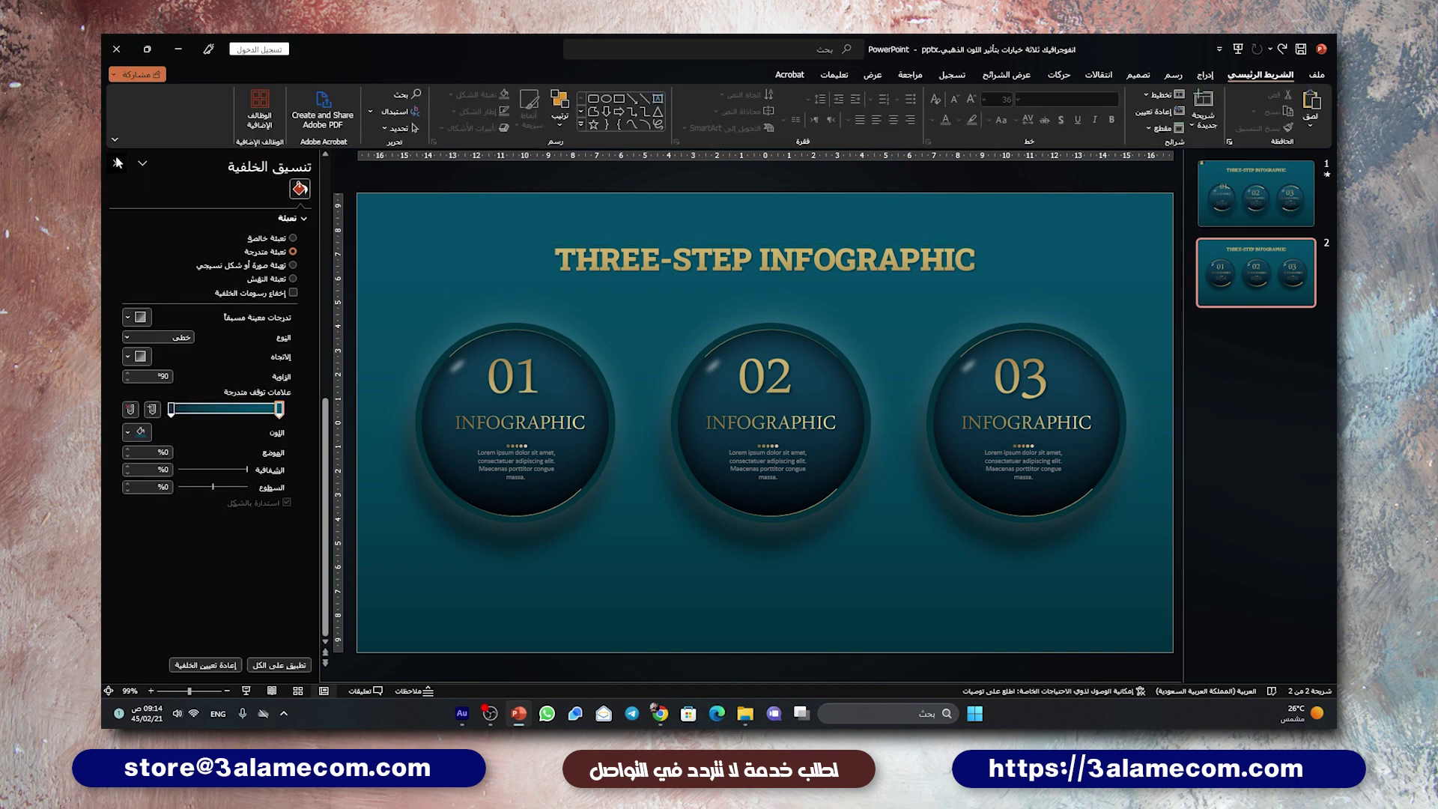
left_click(117, 163)
left_click(379, 330)
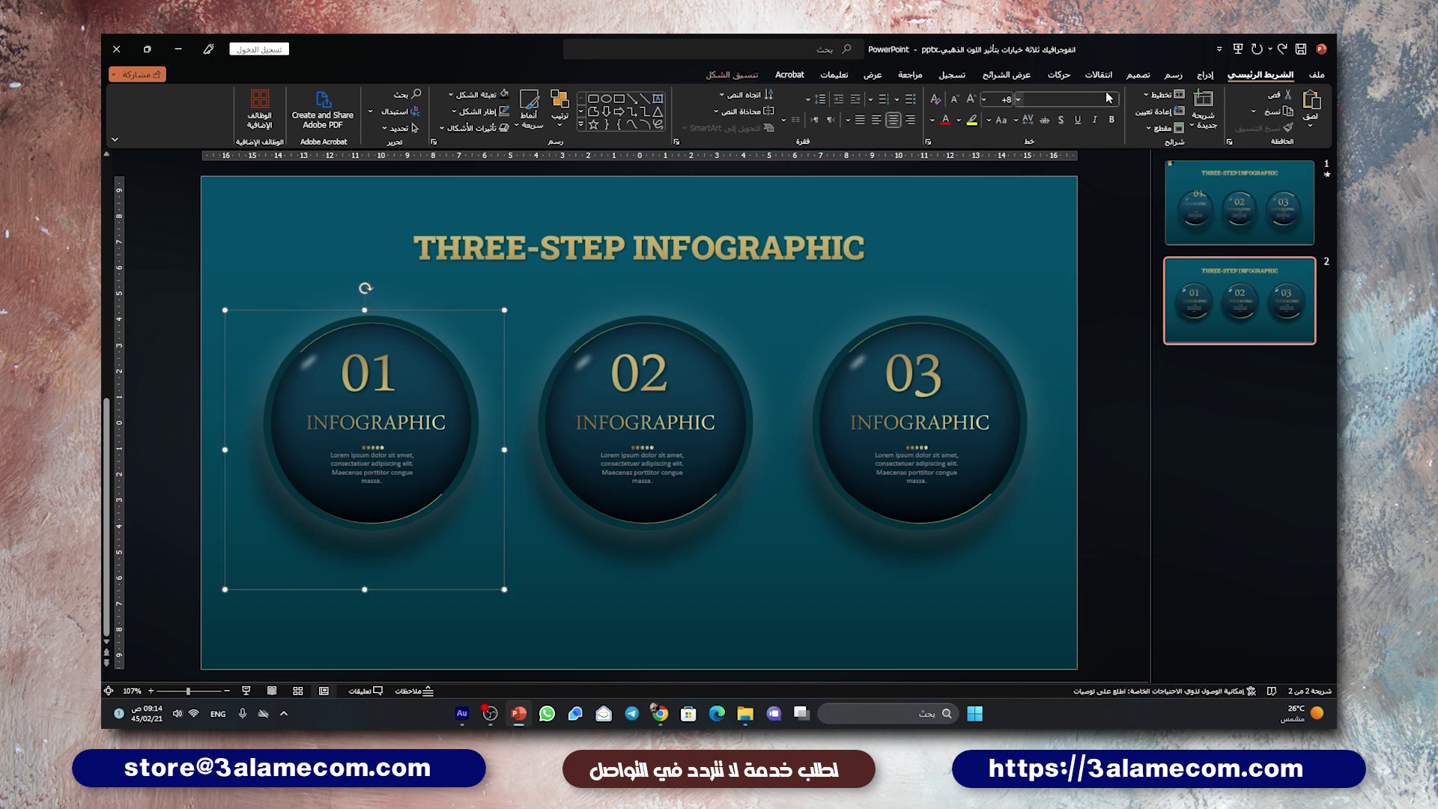
Give circle 01 a Fly In entrance from the top, starting After Previous.
left_click(1058, 75)
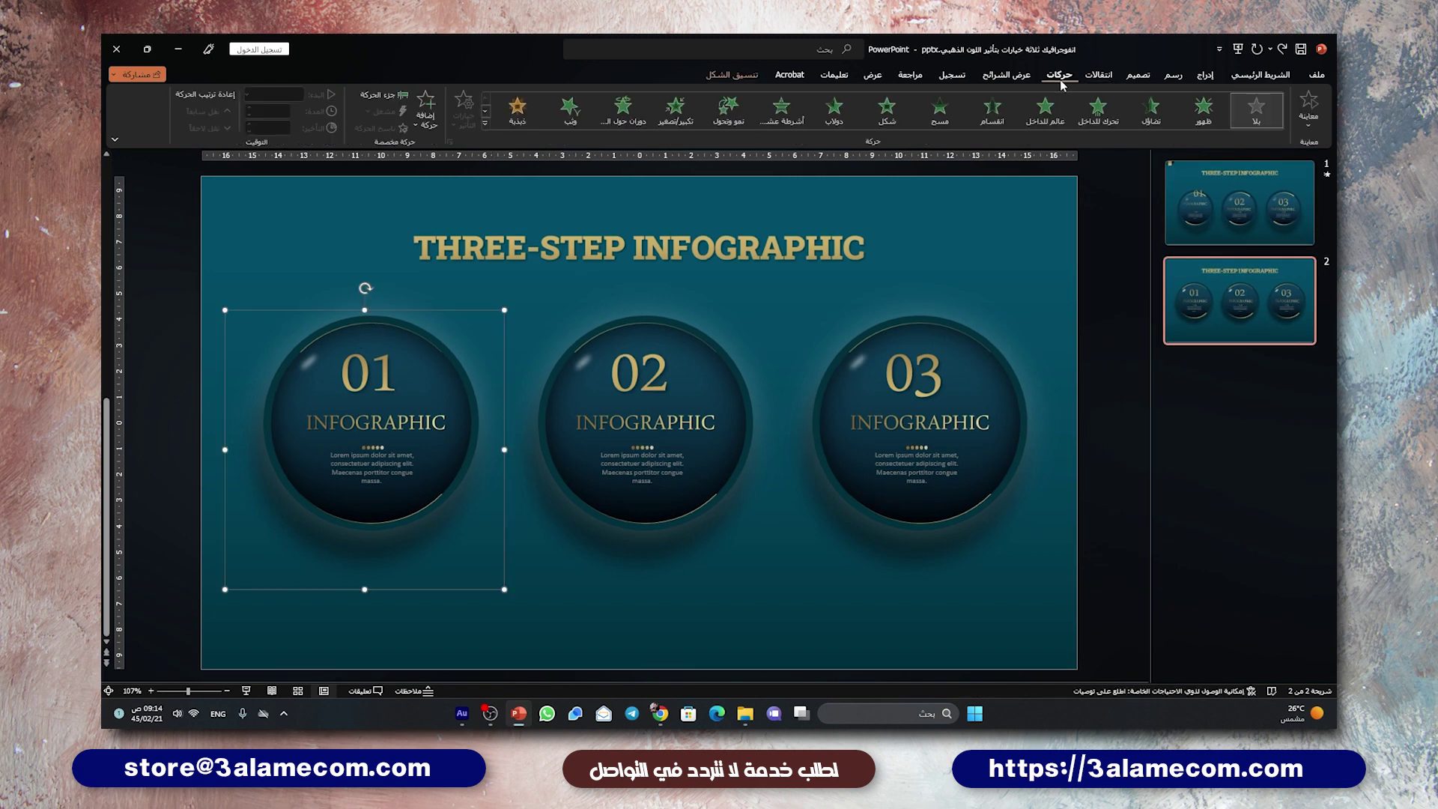
left_click(488, 124)
left_click(1154, 193)
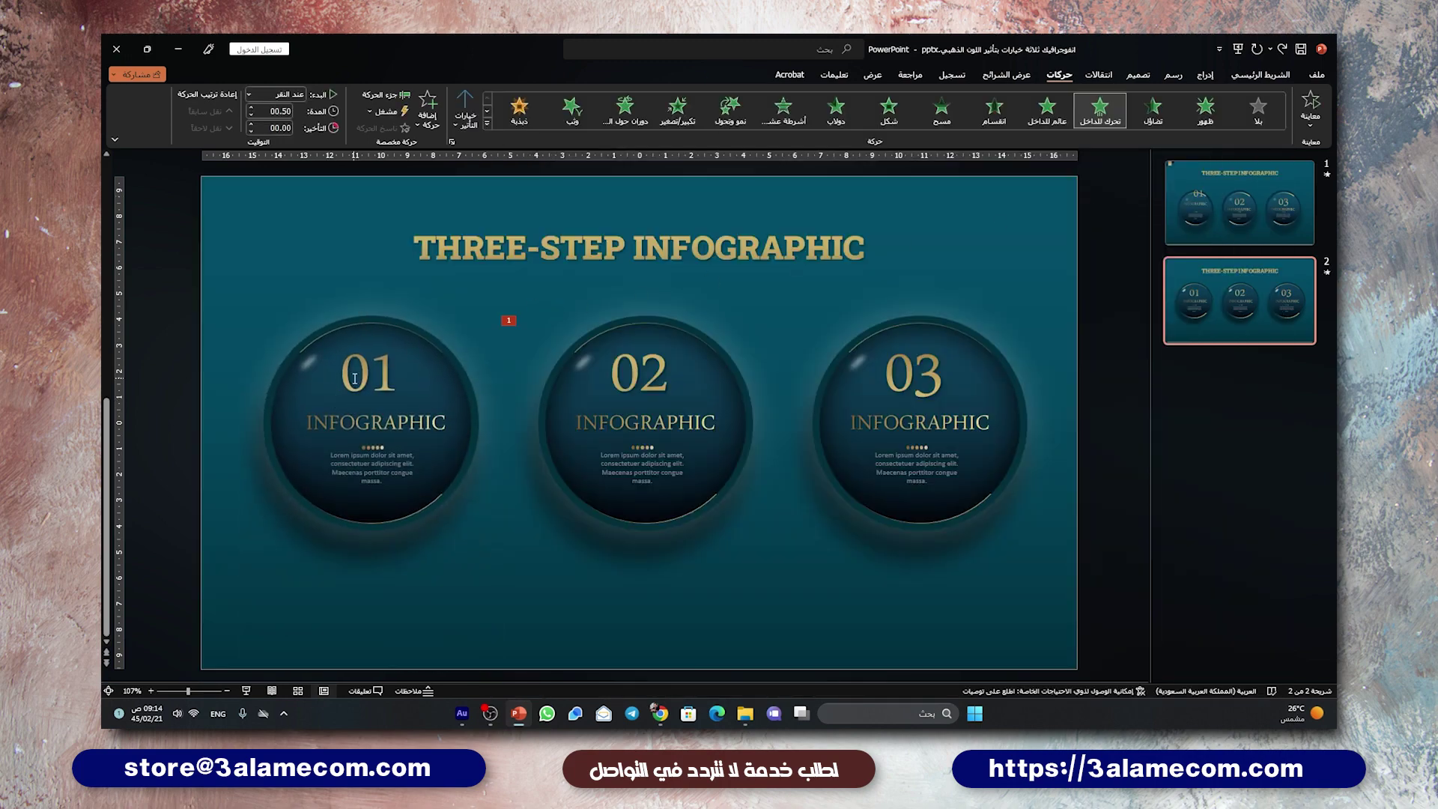
left_click(466, 120)
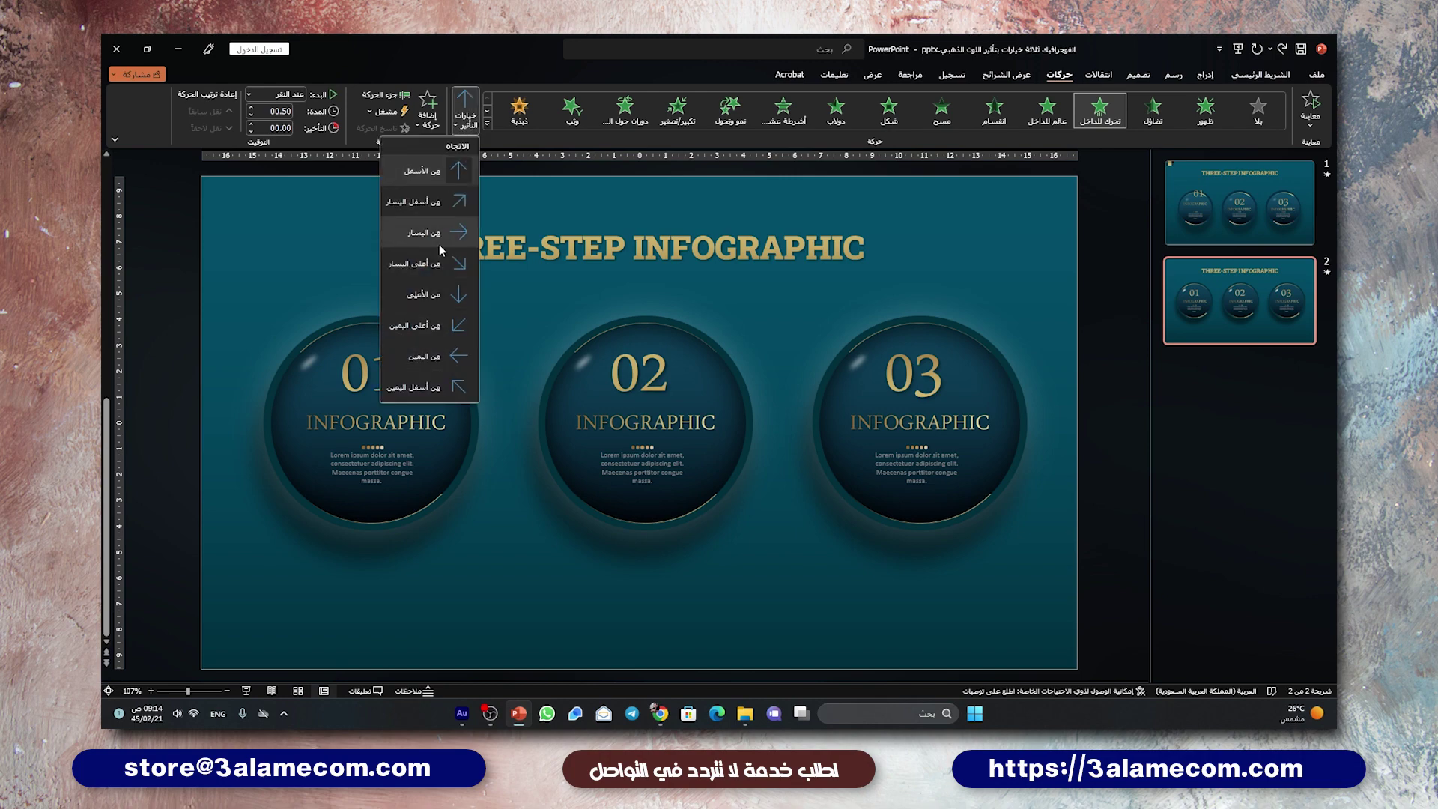
left_click(430, 296)
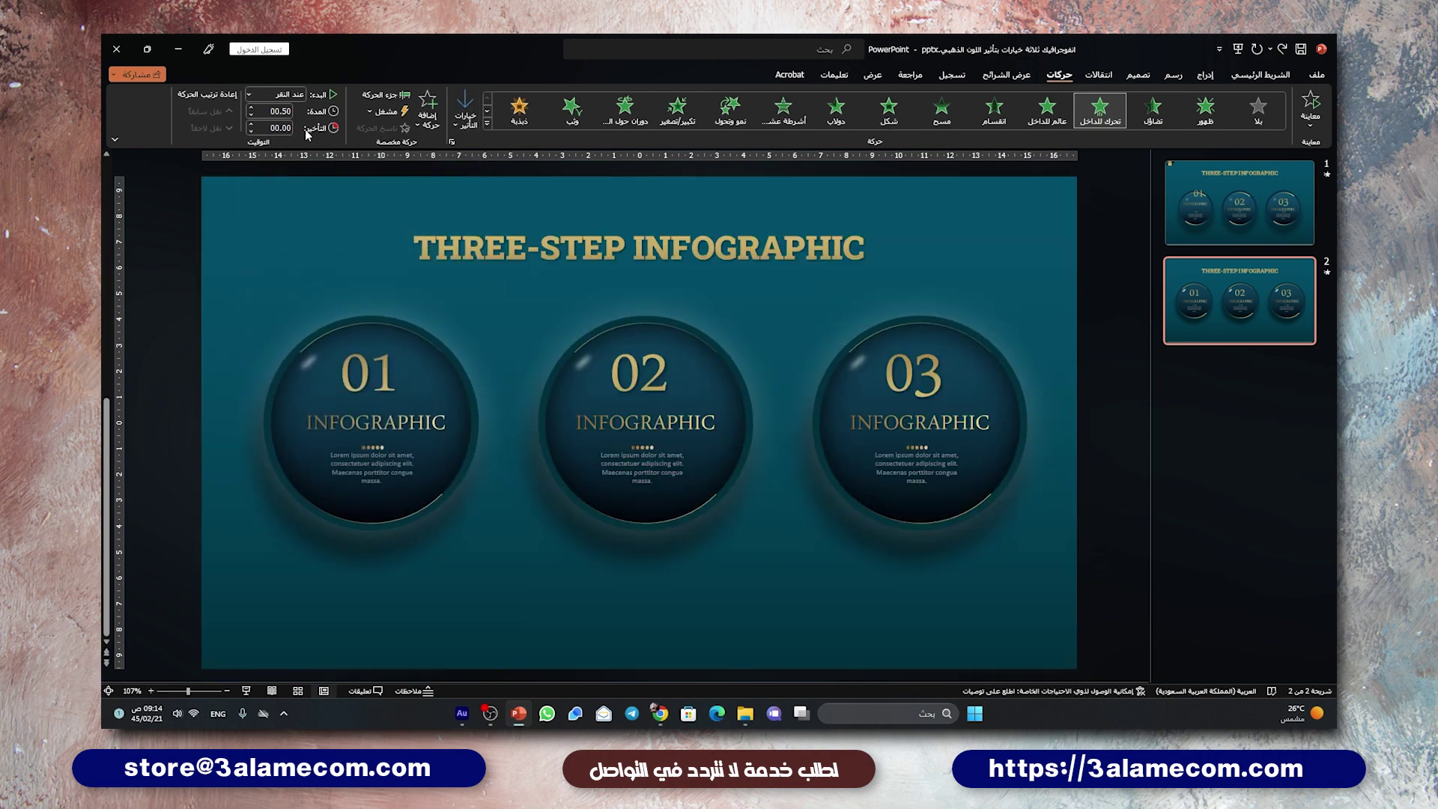
left_click(269, 95)
left_click(266, 135)
type("01.5")
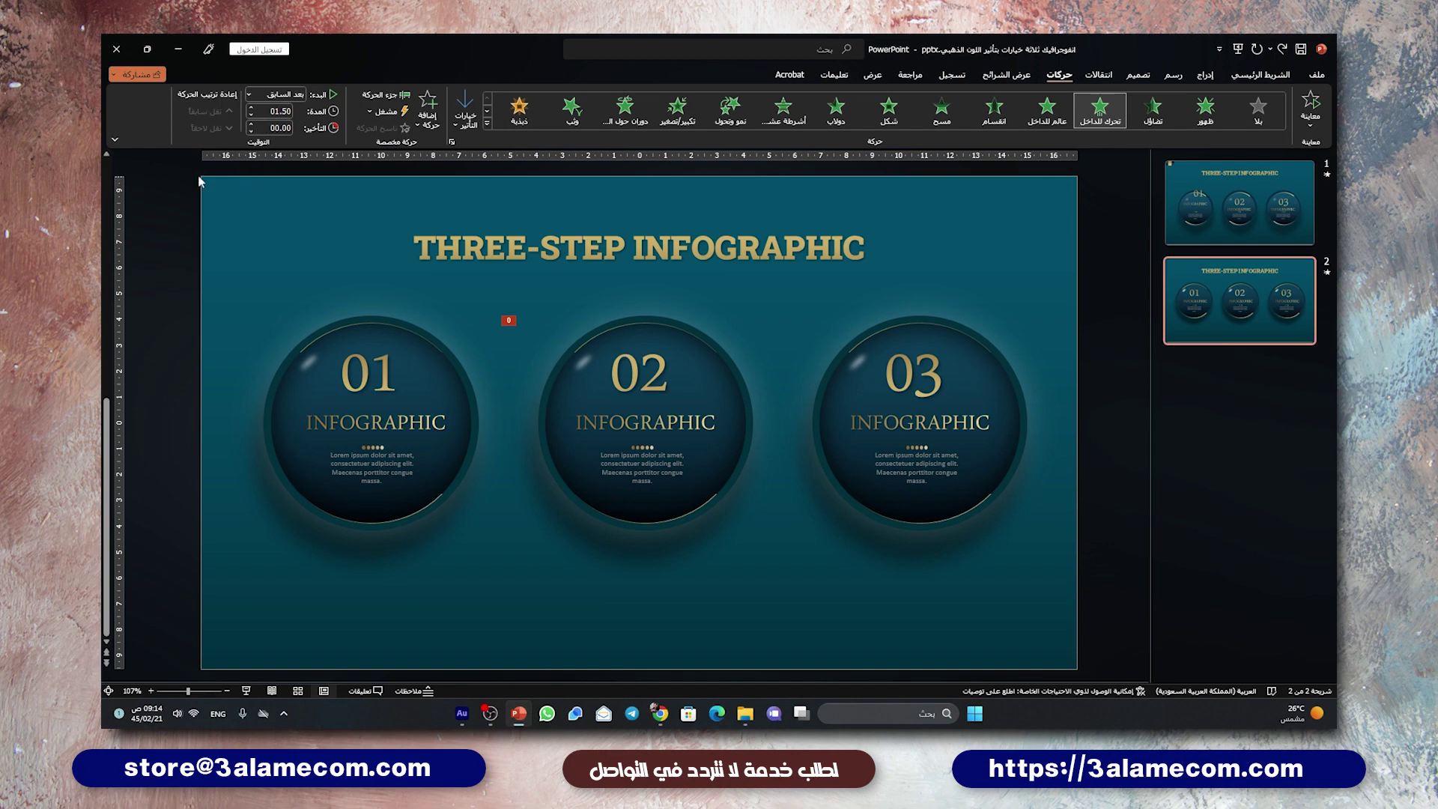
Add a 0.89-second bounce end to the fly-in and preview it.
left_click(384, 95)
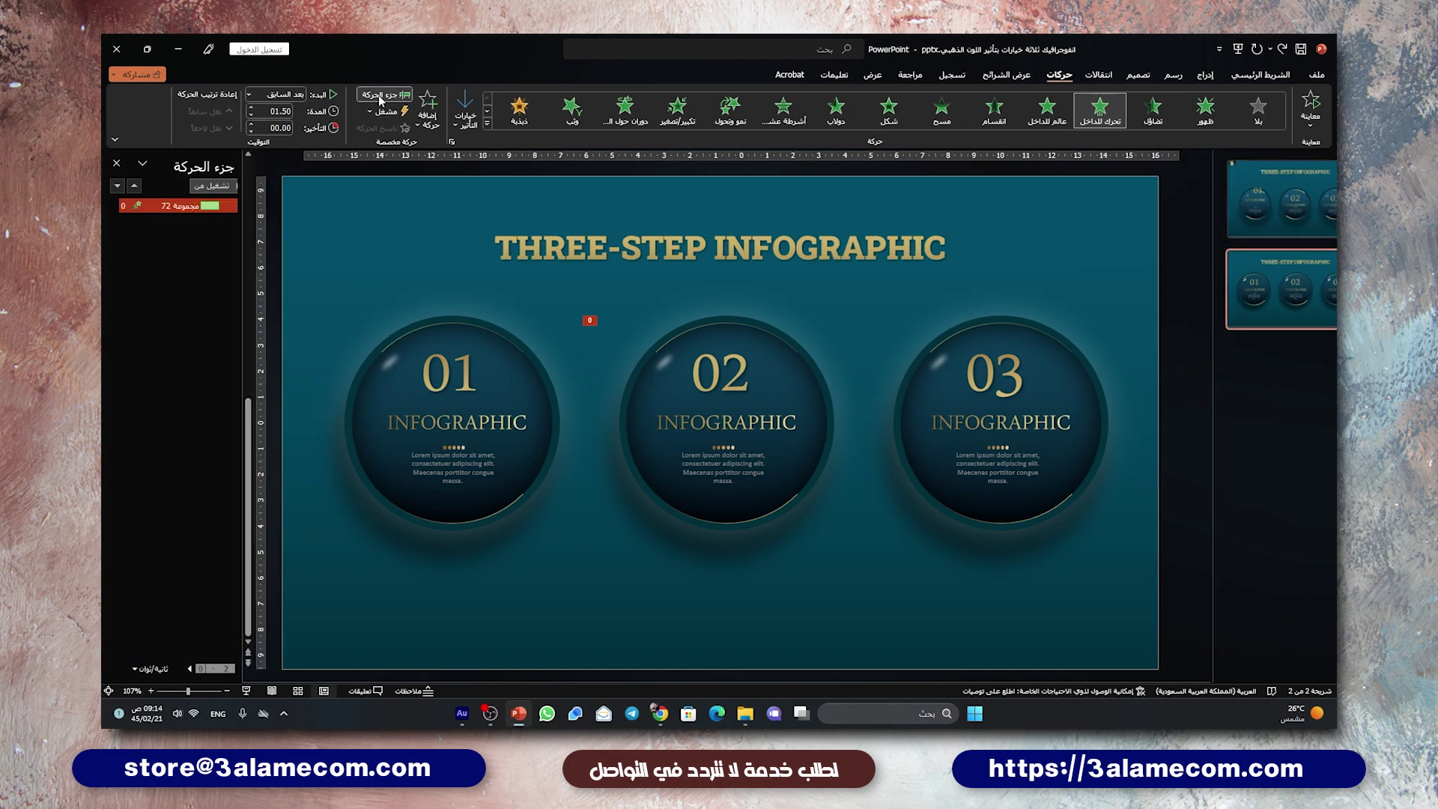
double_click(184, 204)
left_click_drag(766, 362, 736, 362)
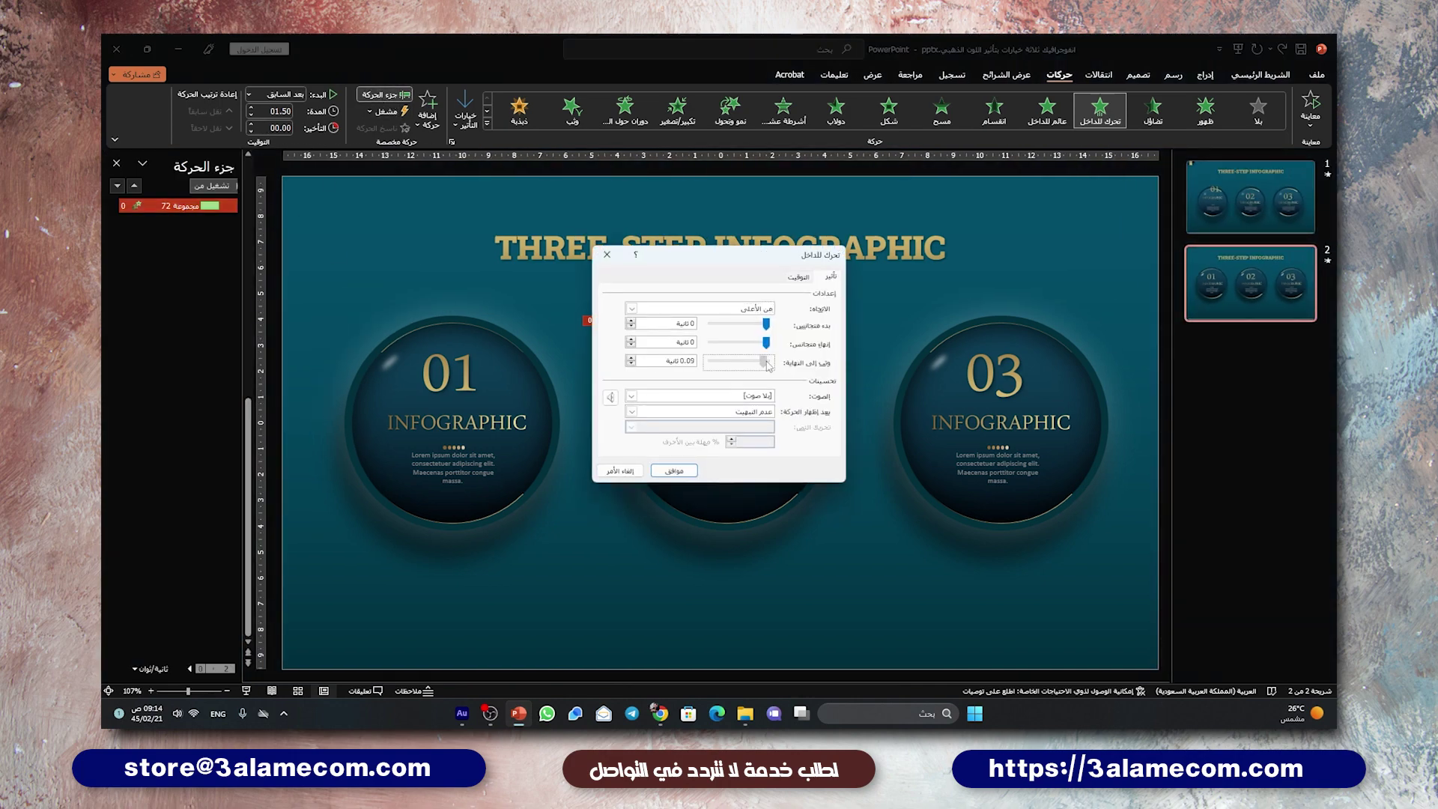
left_click(669, 475)
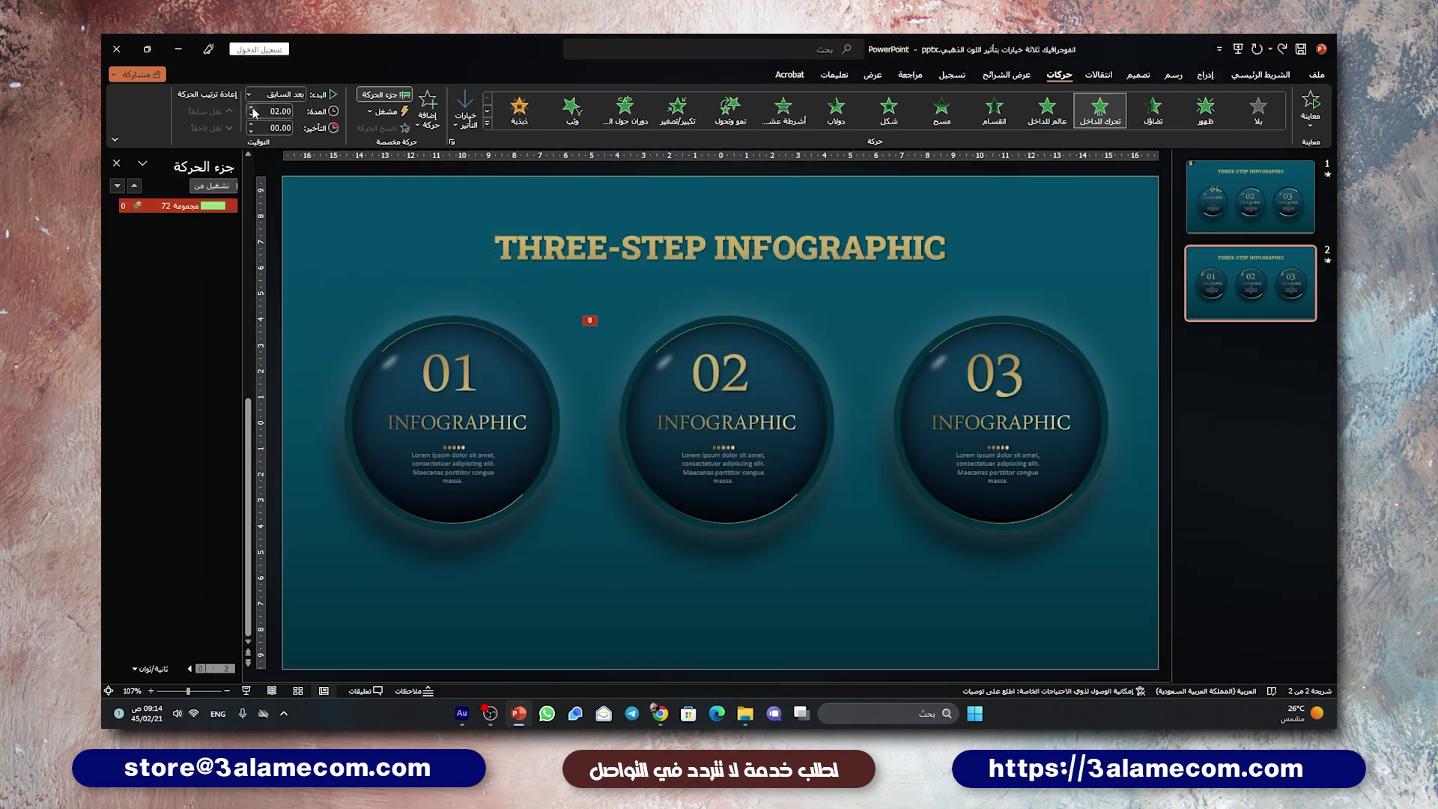
left_click(1311, 105)
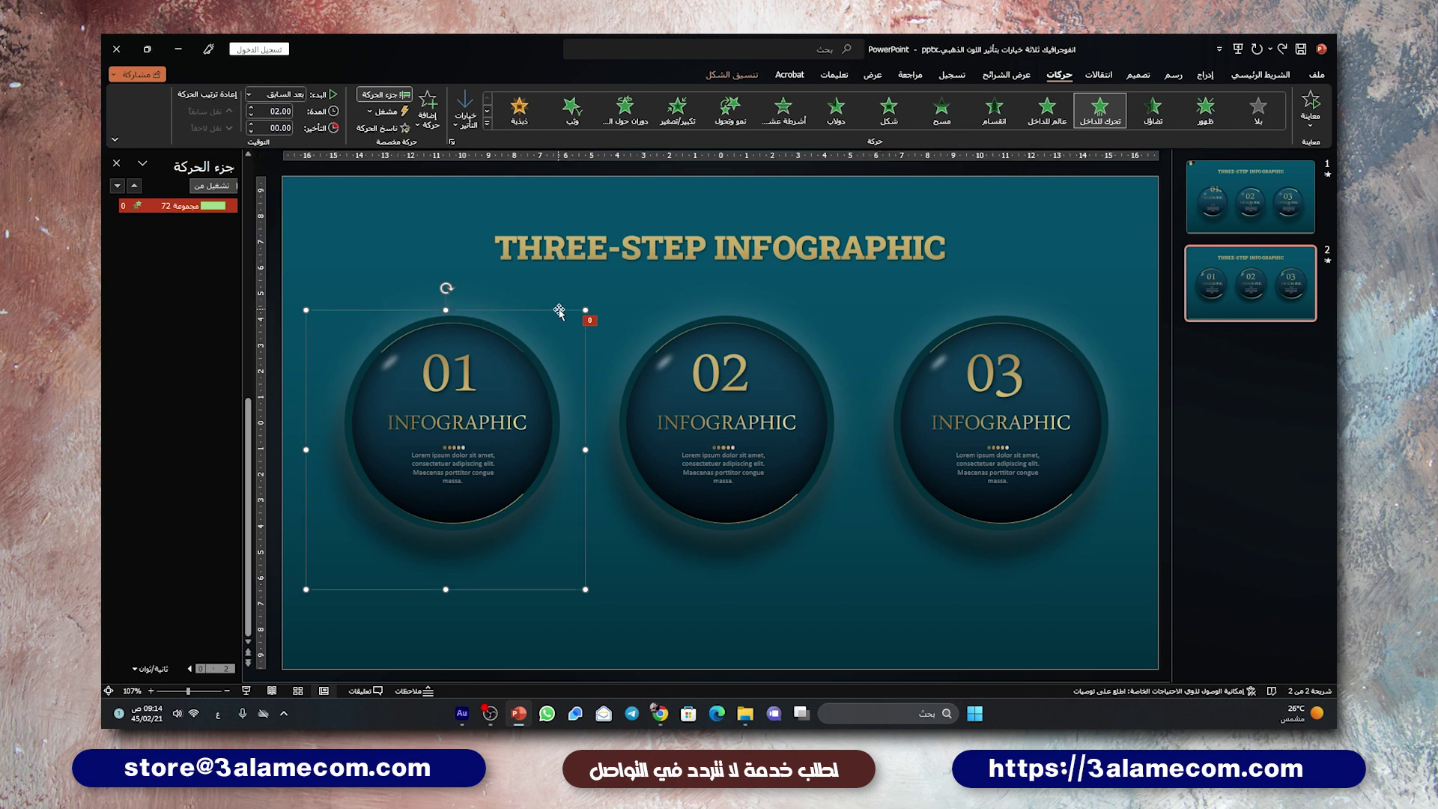
Copy circle 01's animation onto circles 02 and 03, then start the slide show.
left_click(383, 129)
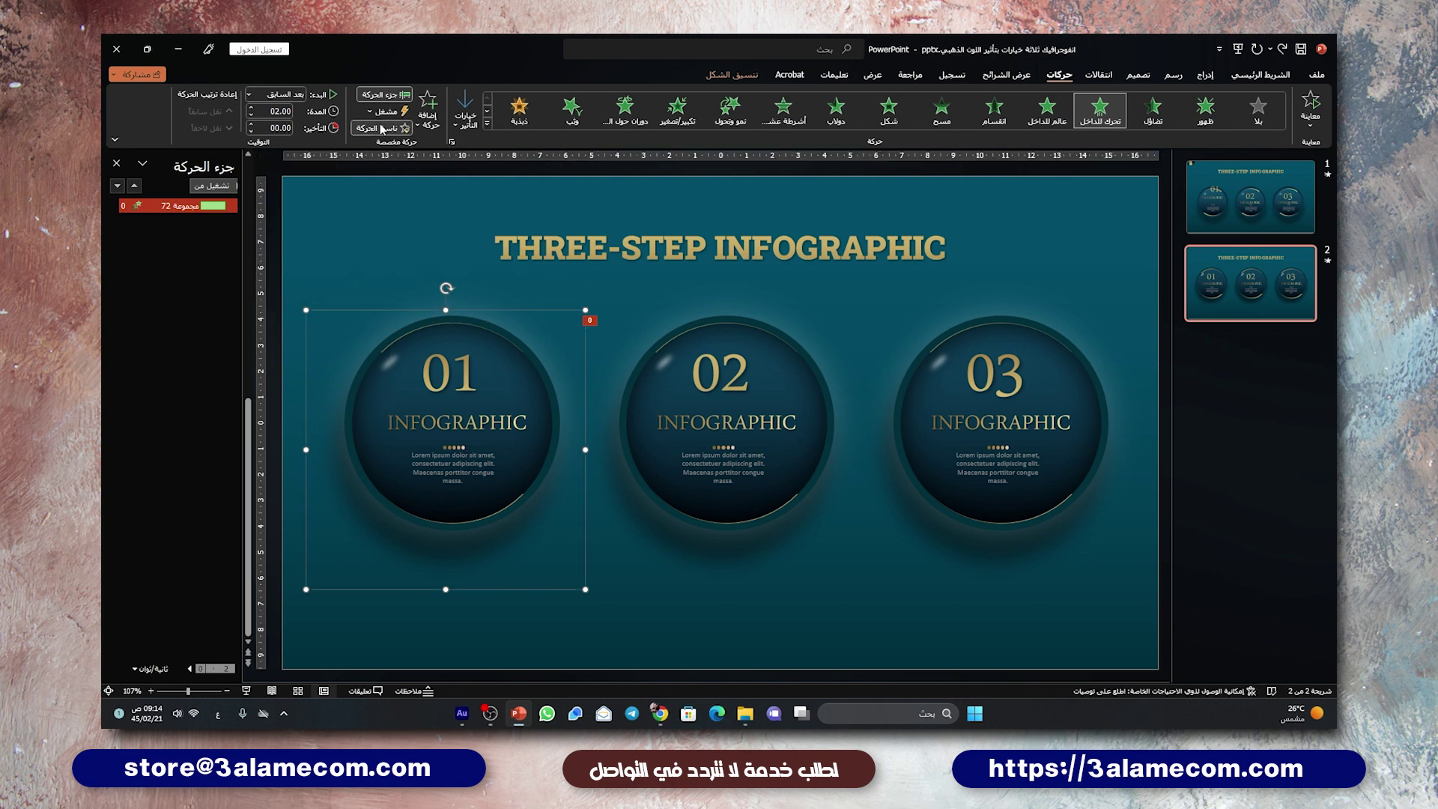
left_click(718, 356)
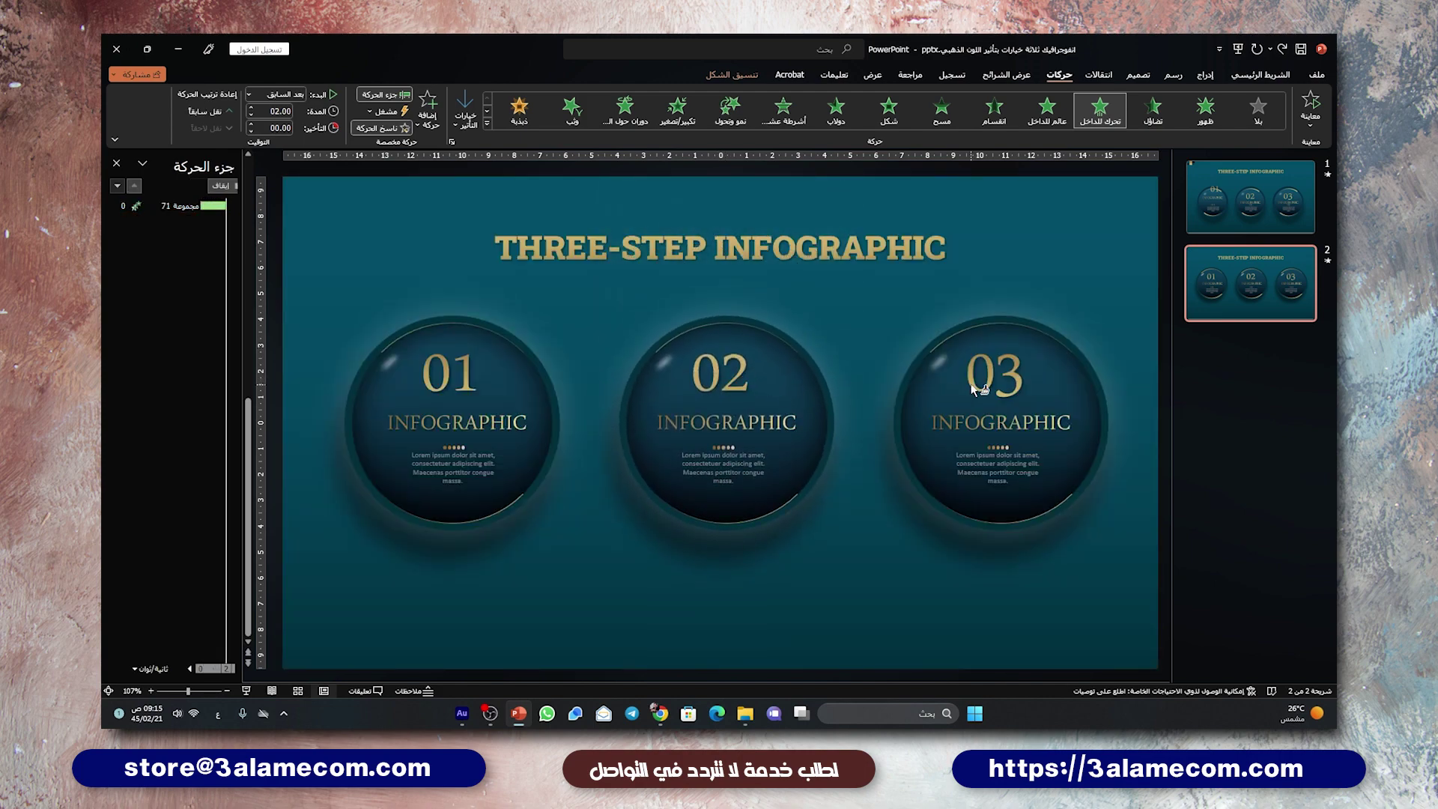
left_click(995, 385)
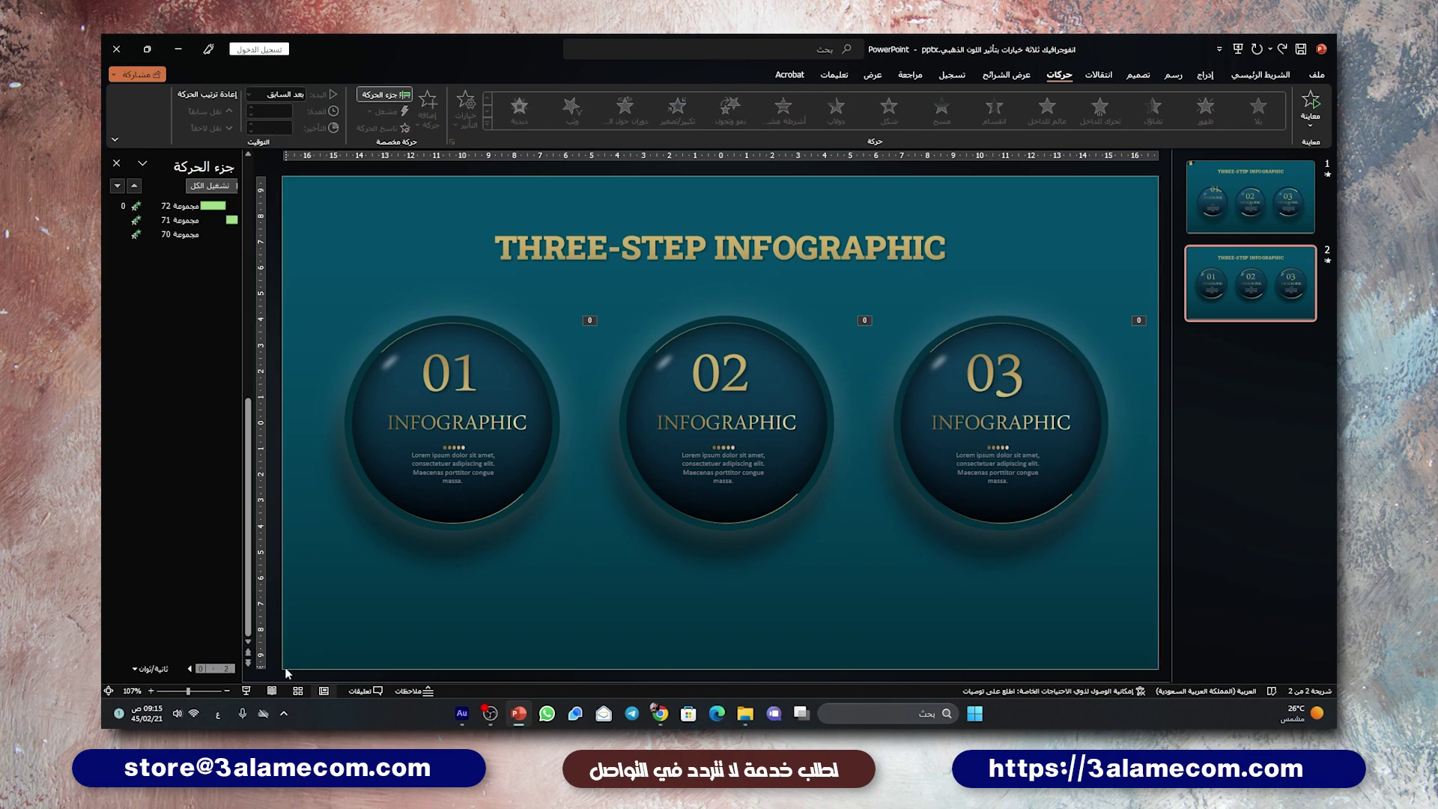
left_click(246, 691)
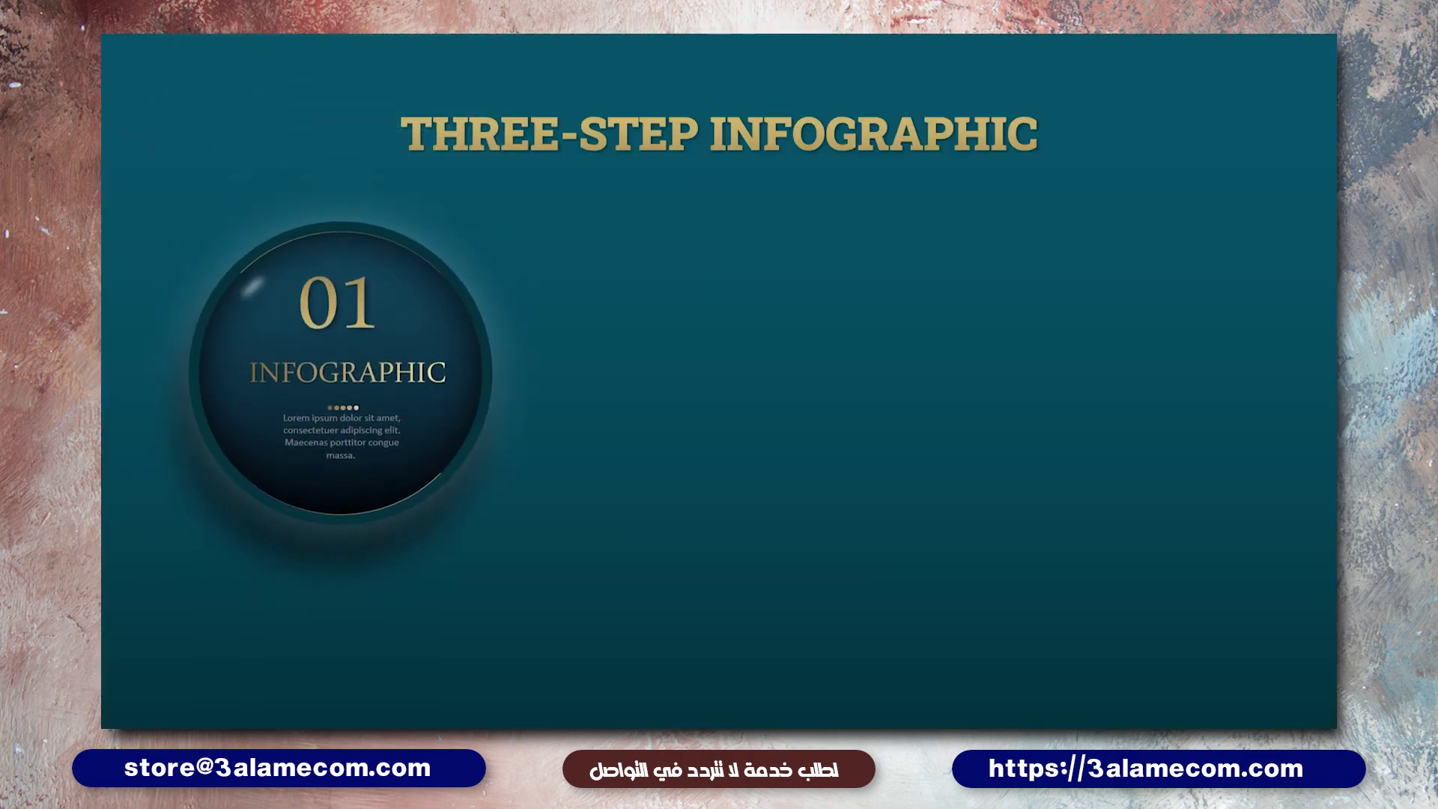